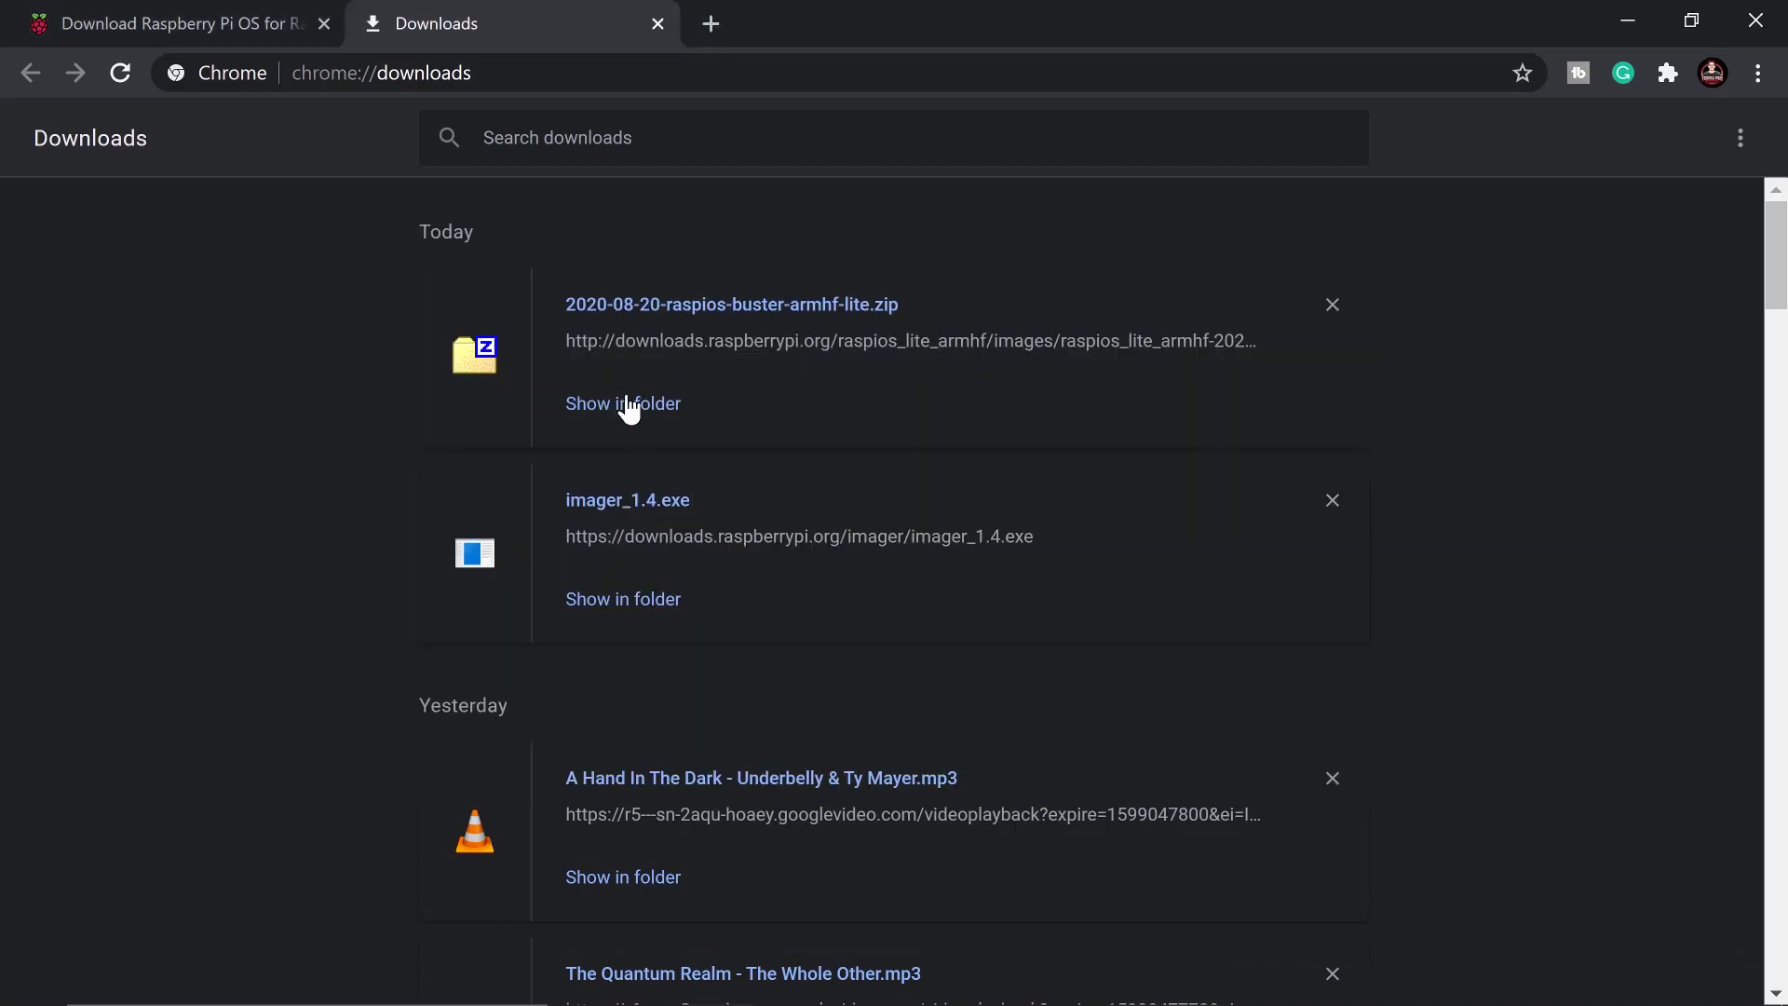
Show the downloaded raspios zip in Downloads and extract it there with Extract Here
left_click(634, 408)
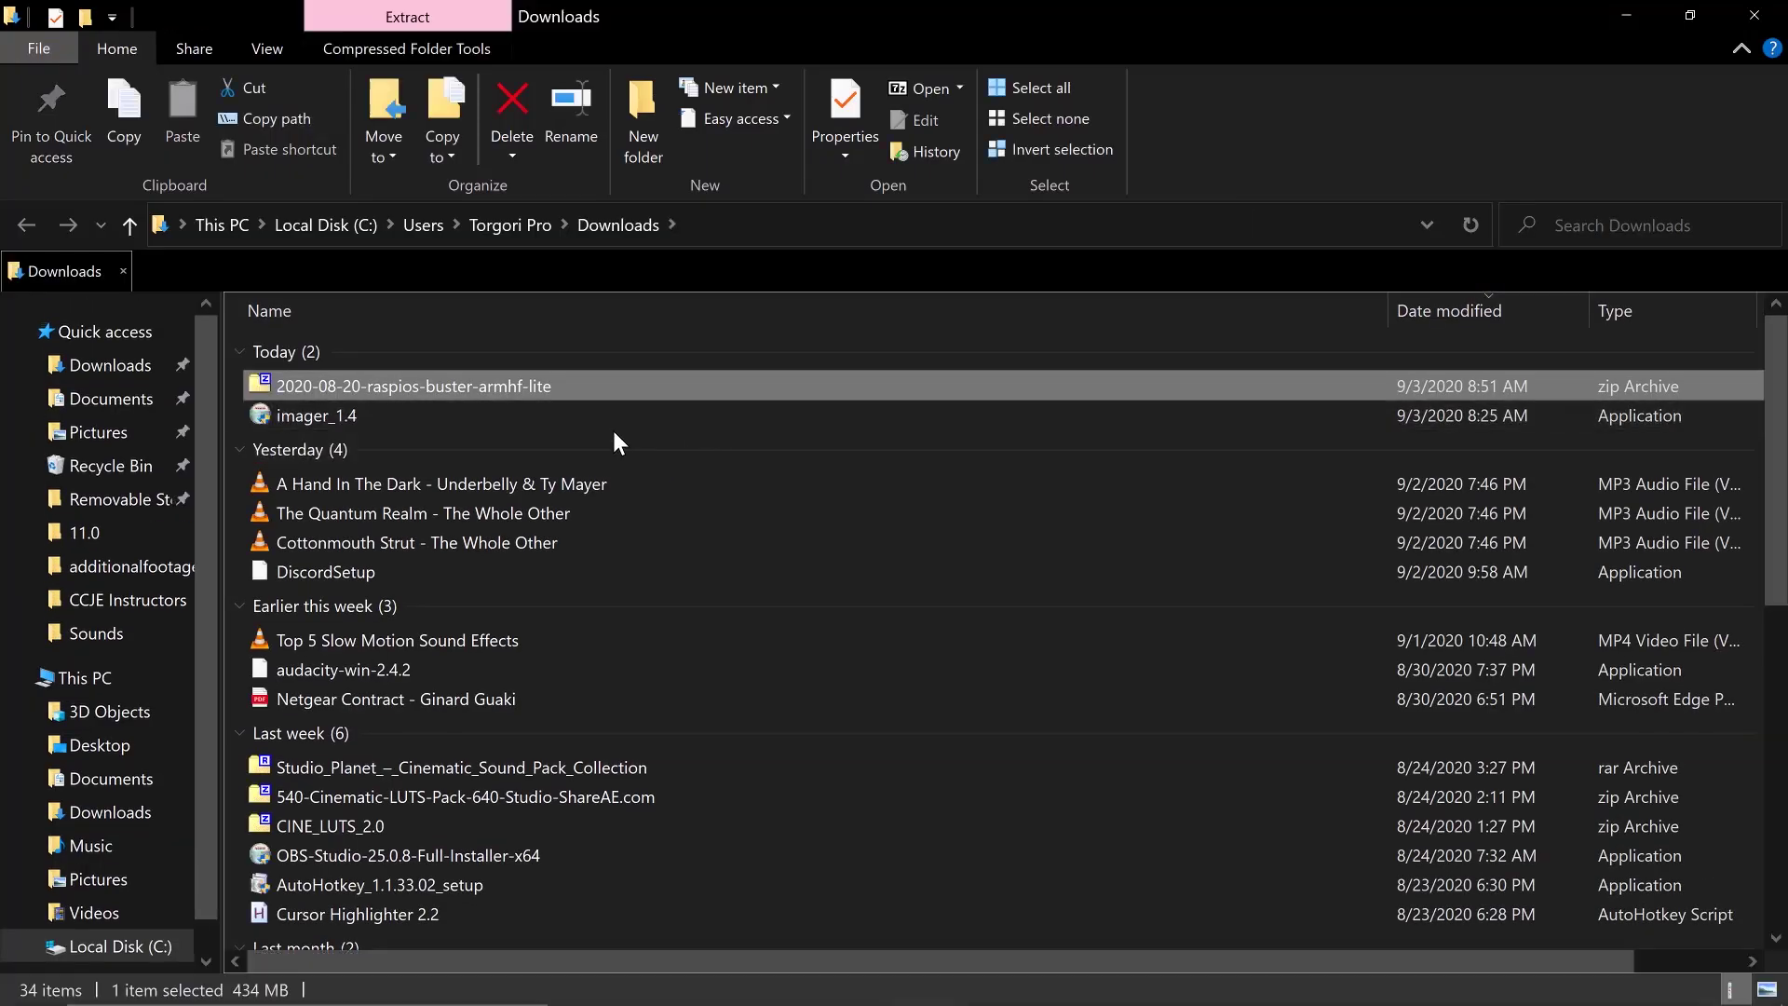
right_click(425, 388)
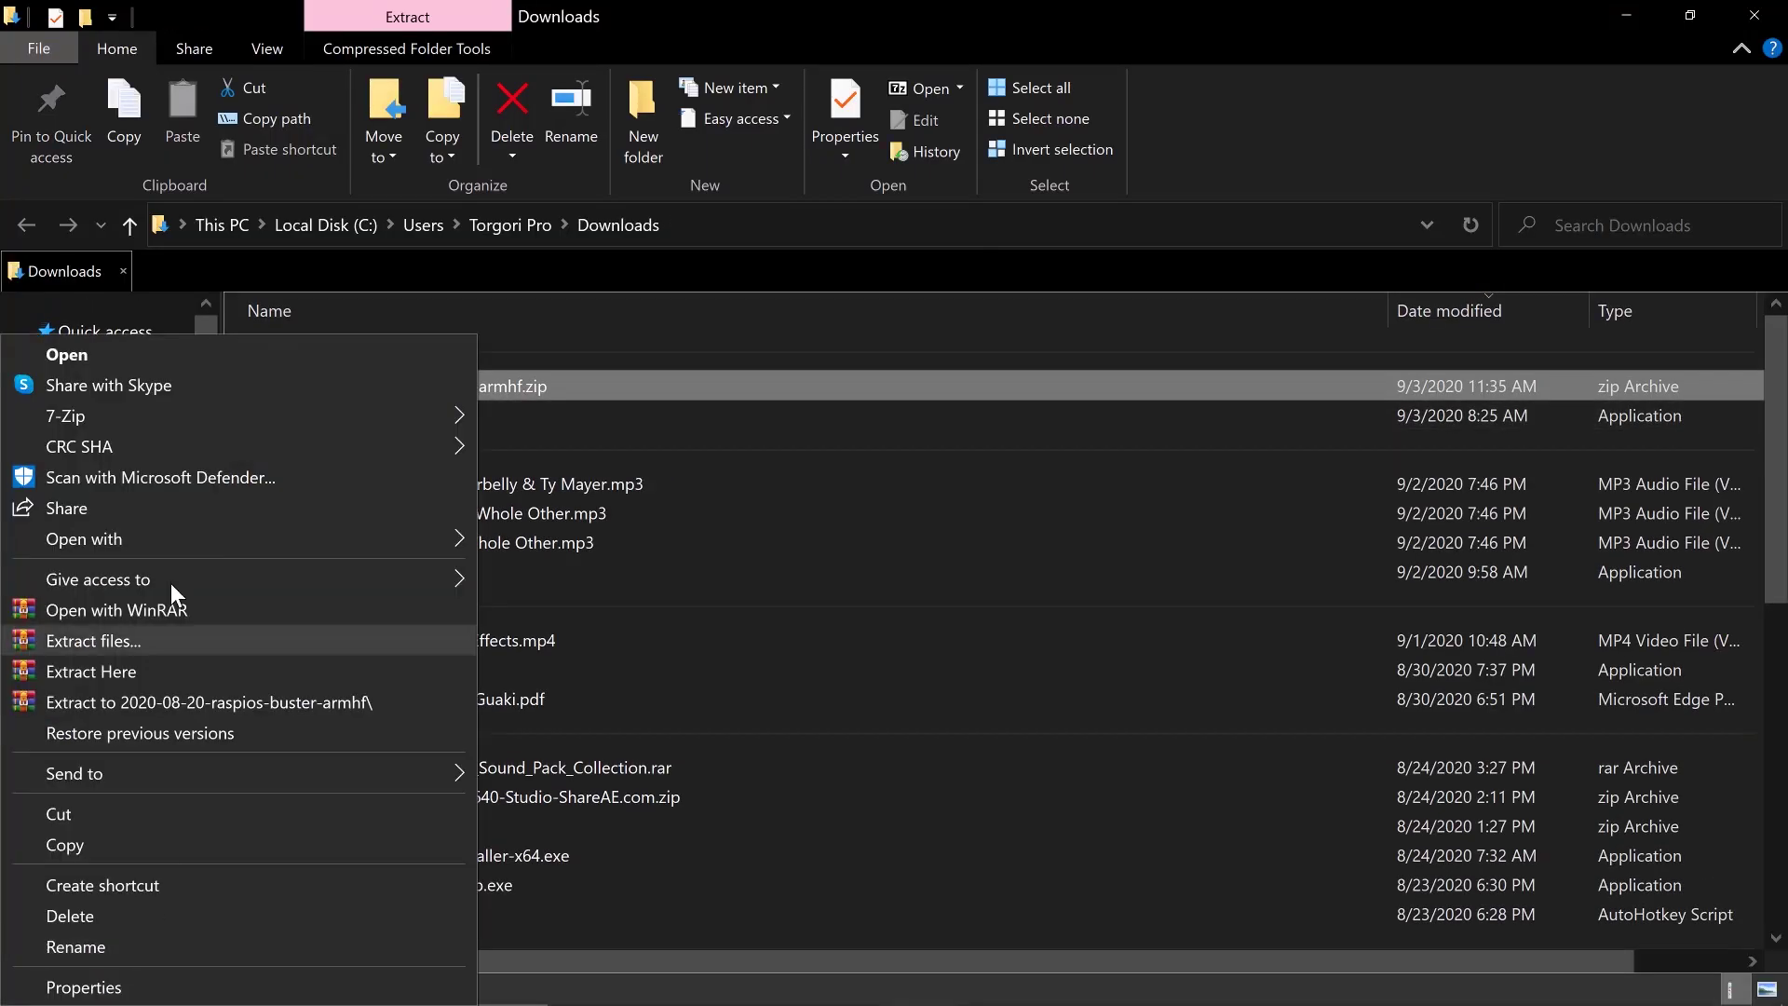
left_click(909, 605)
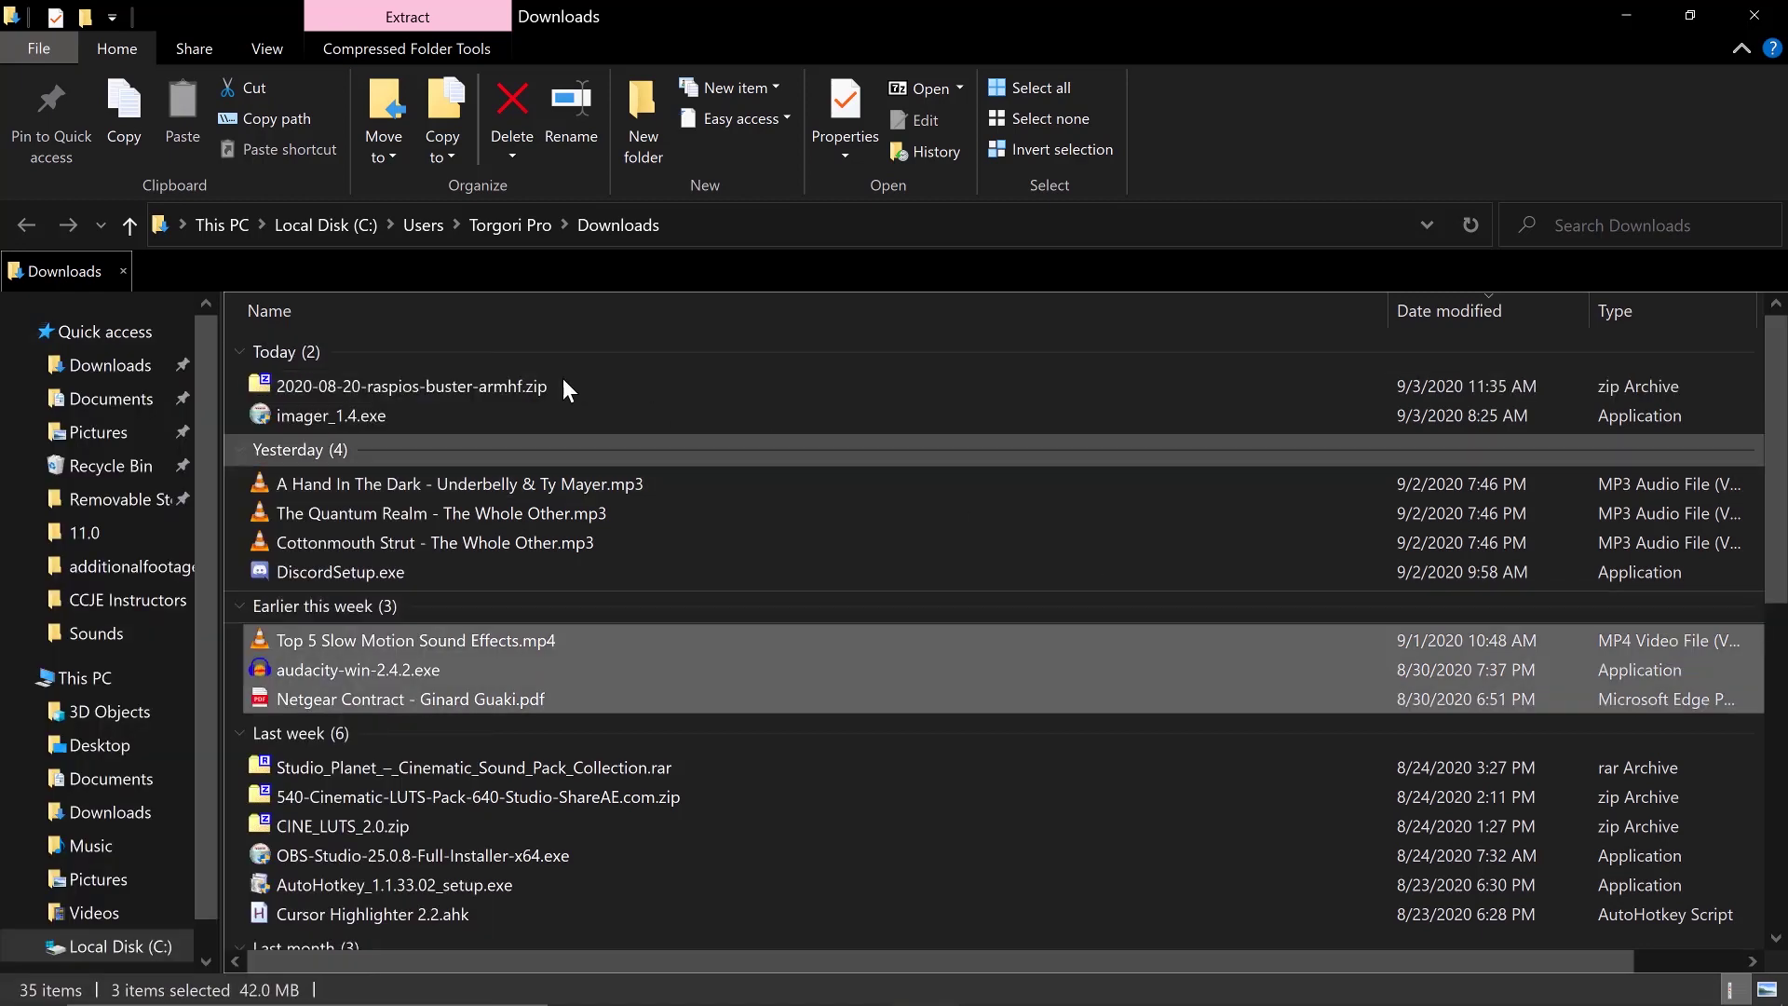
left_click(393, 386)
right_click(392, 385)
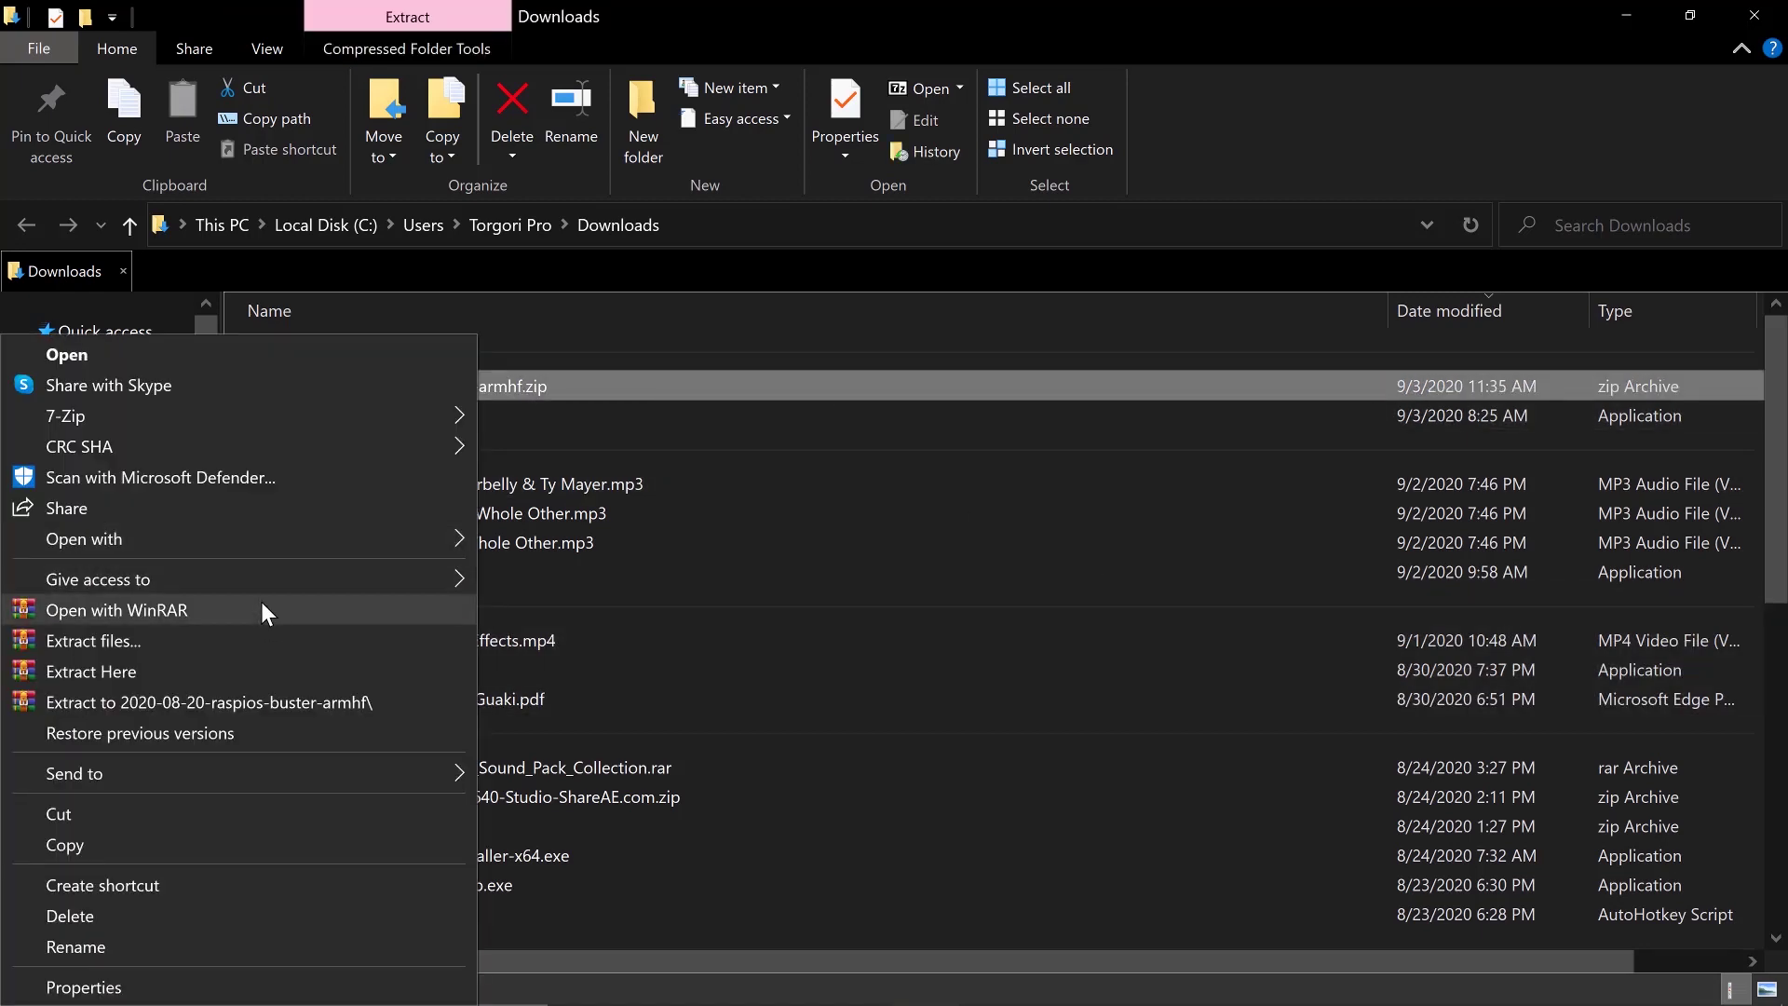
left_click(263, 667)
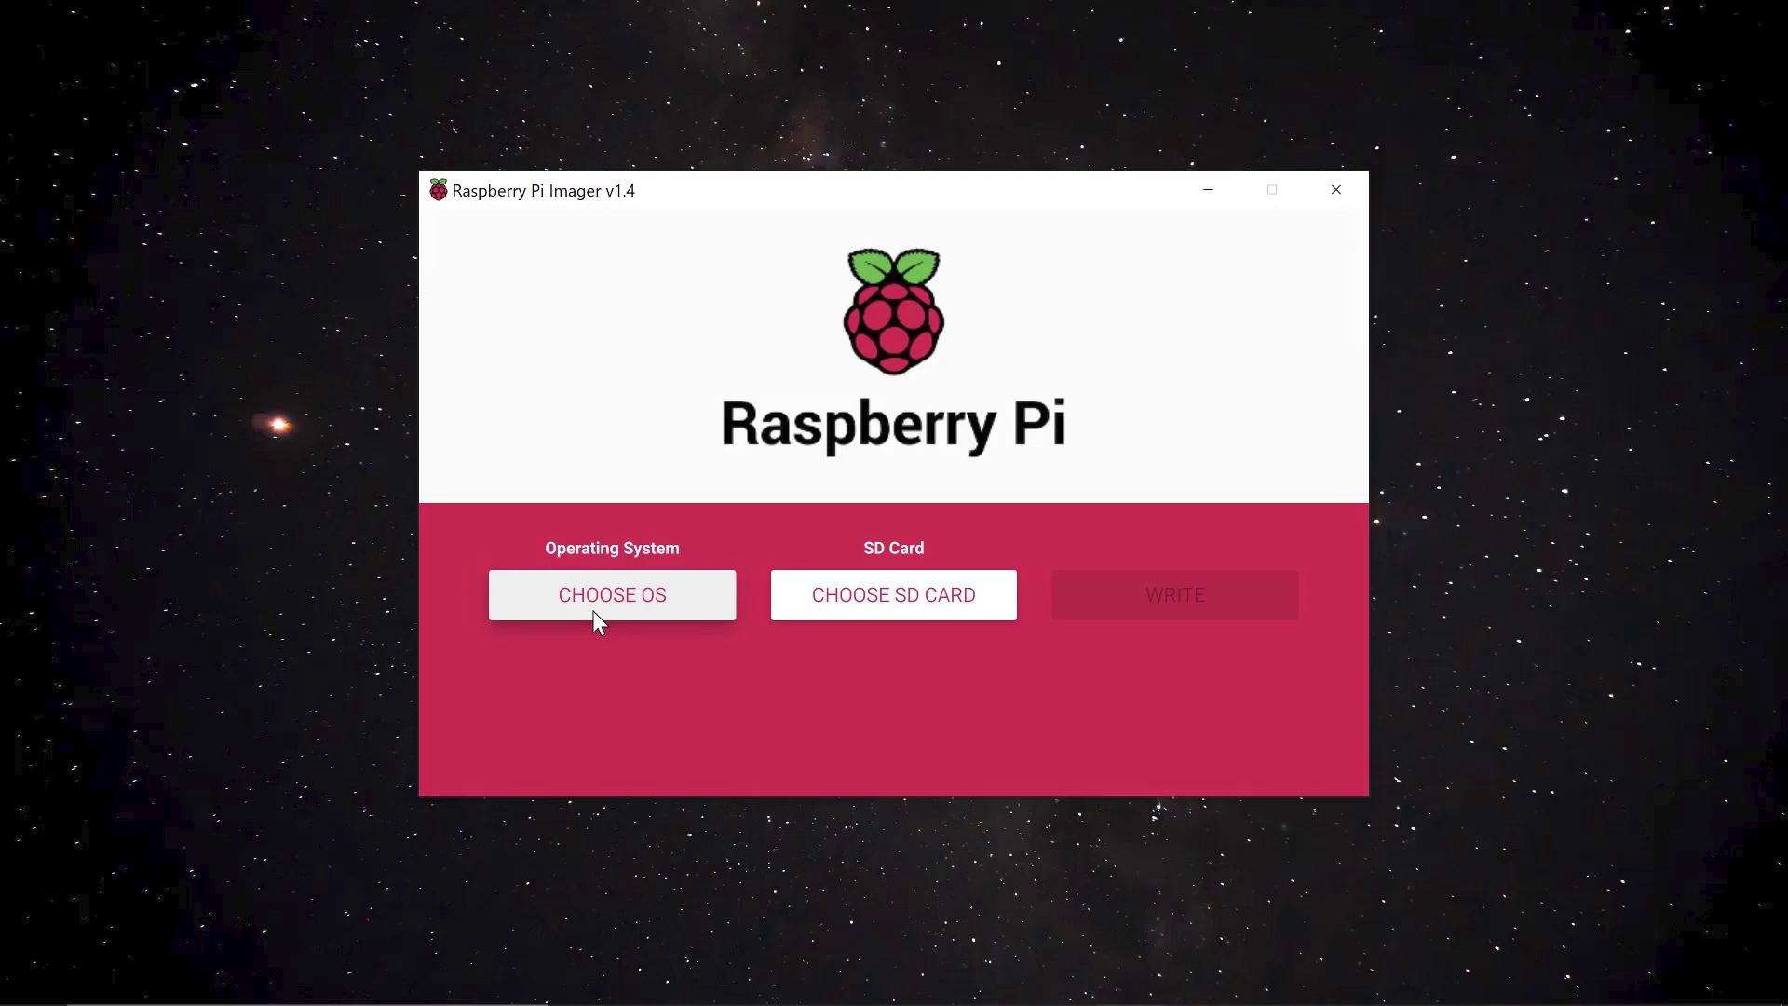
Choose the custom image 2020-08-20-raspios-buster-armhf.img from Downloads as the Imager's operating system
left_click(594, 612)
scroll(764, 493, "down", 5)
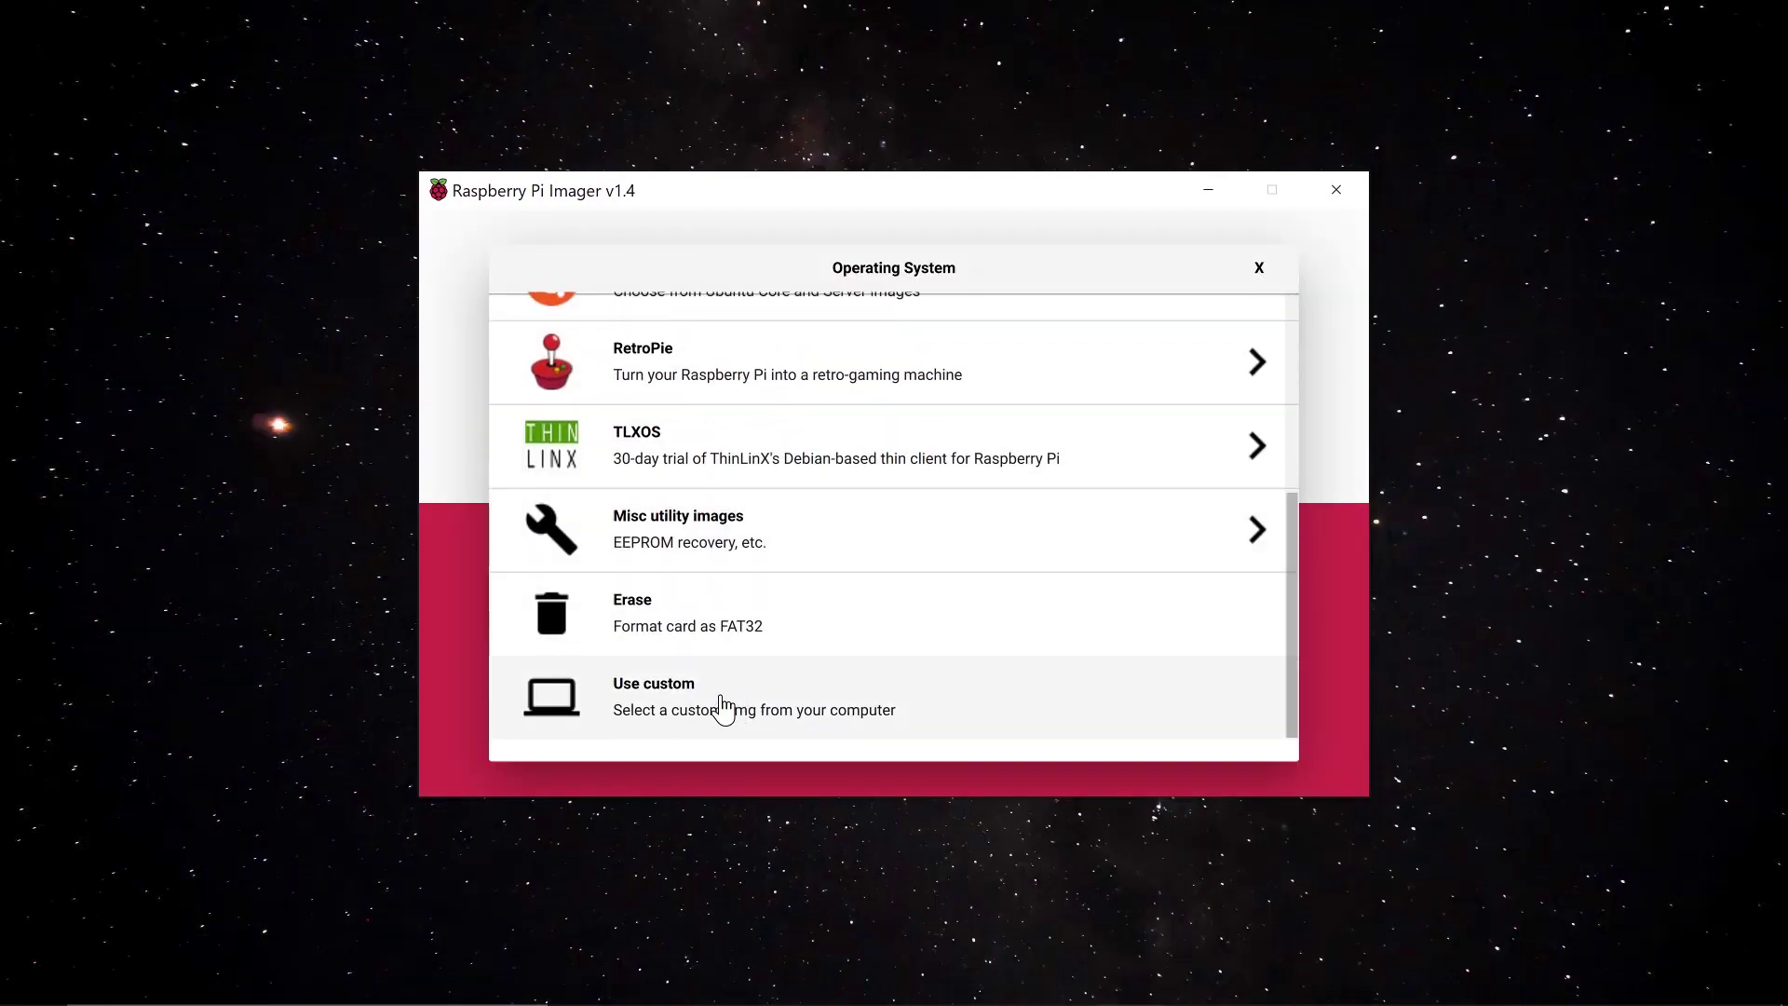
left_click(723, 707)
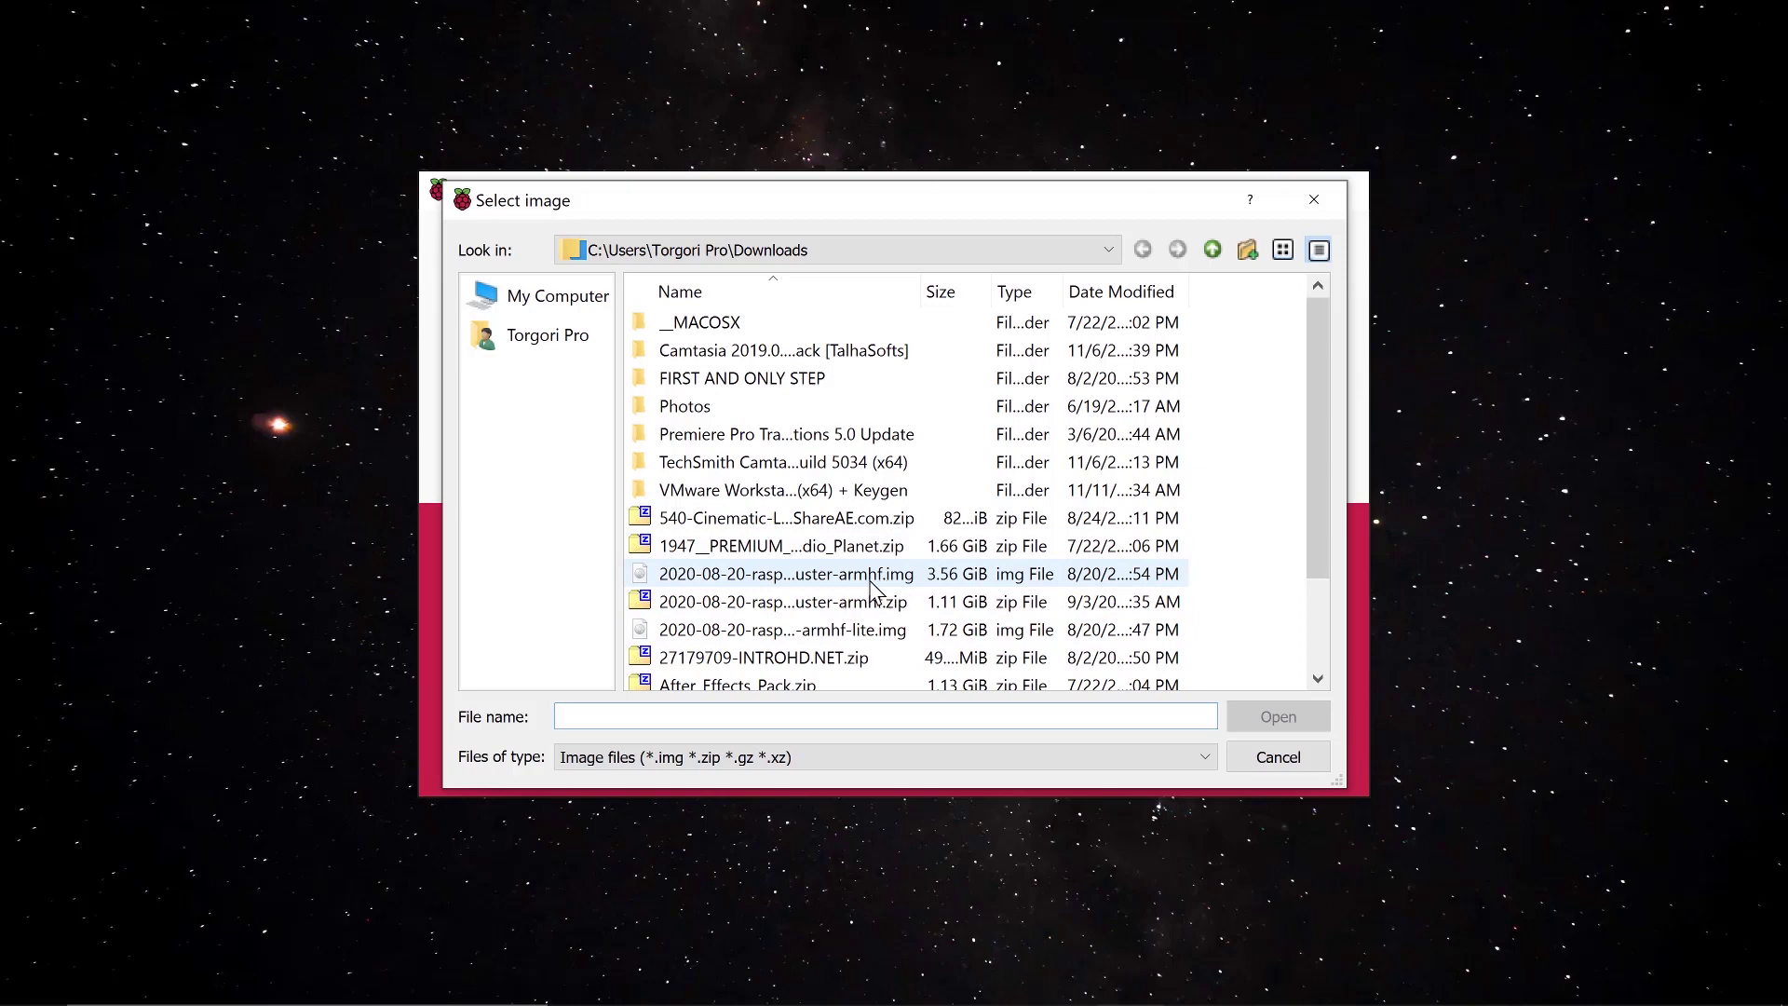
left_click(875, 577)
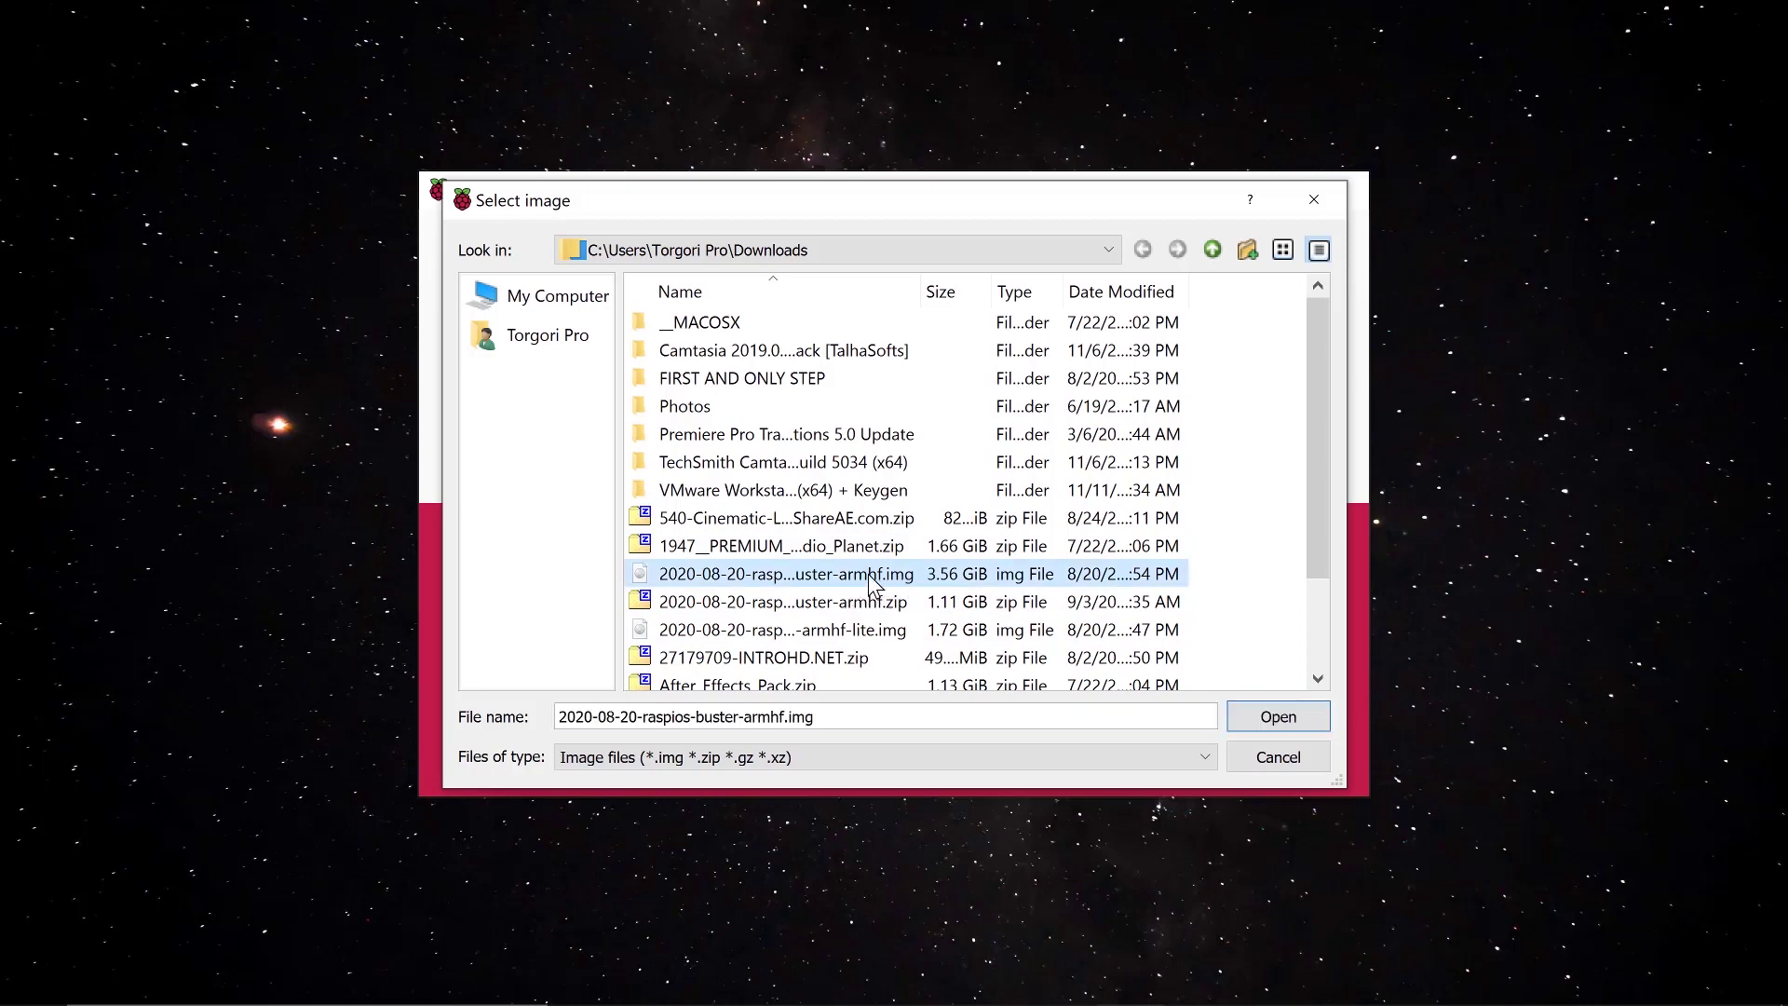
left_click(1265, 708)
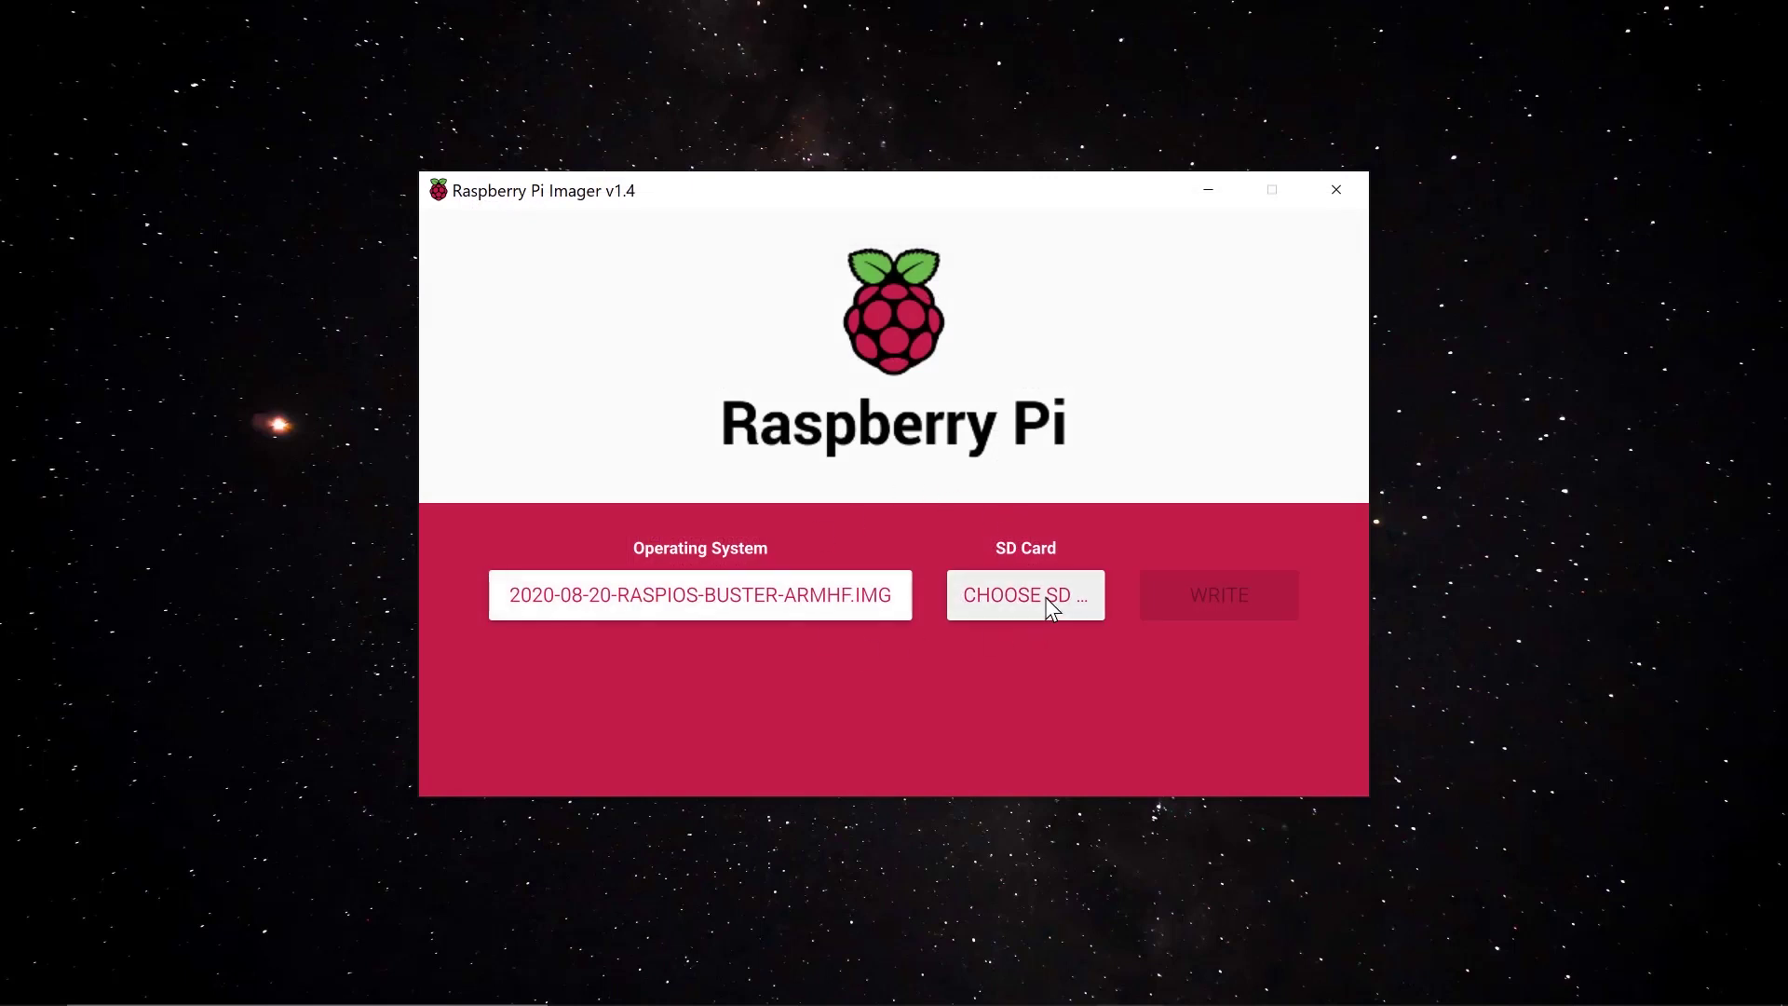
Select the FNK TECH USB card reader as the target SD card
left_click(1039, 597)
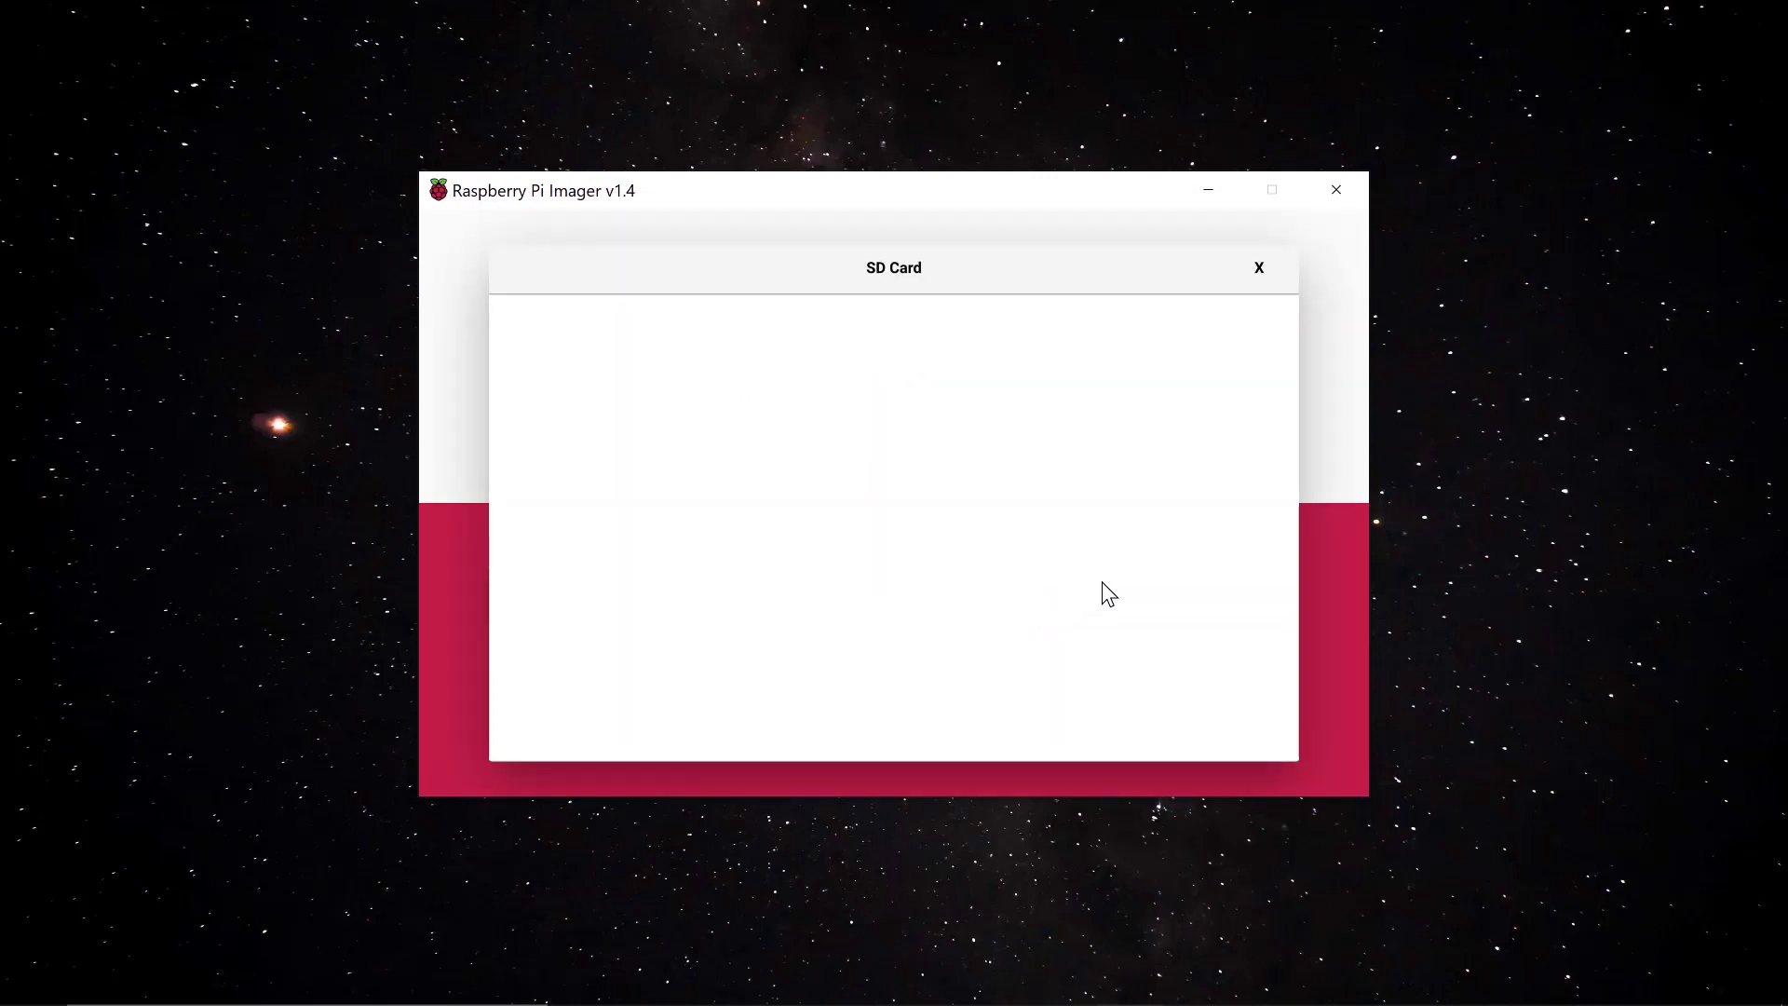
left_click(1258, 269)
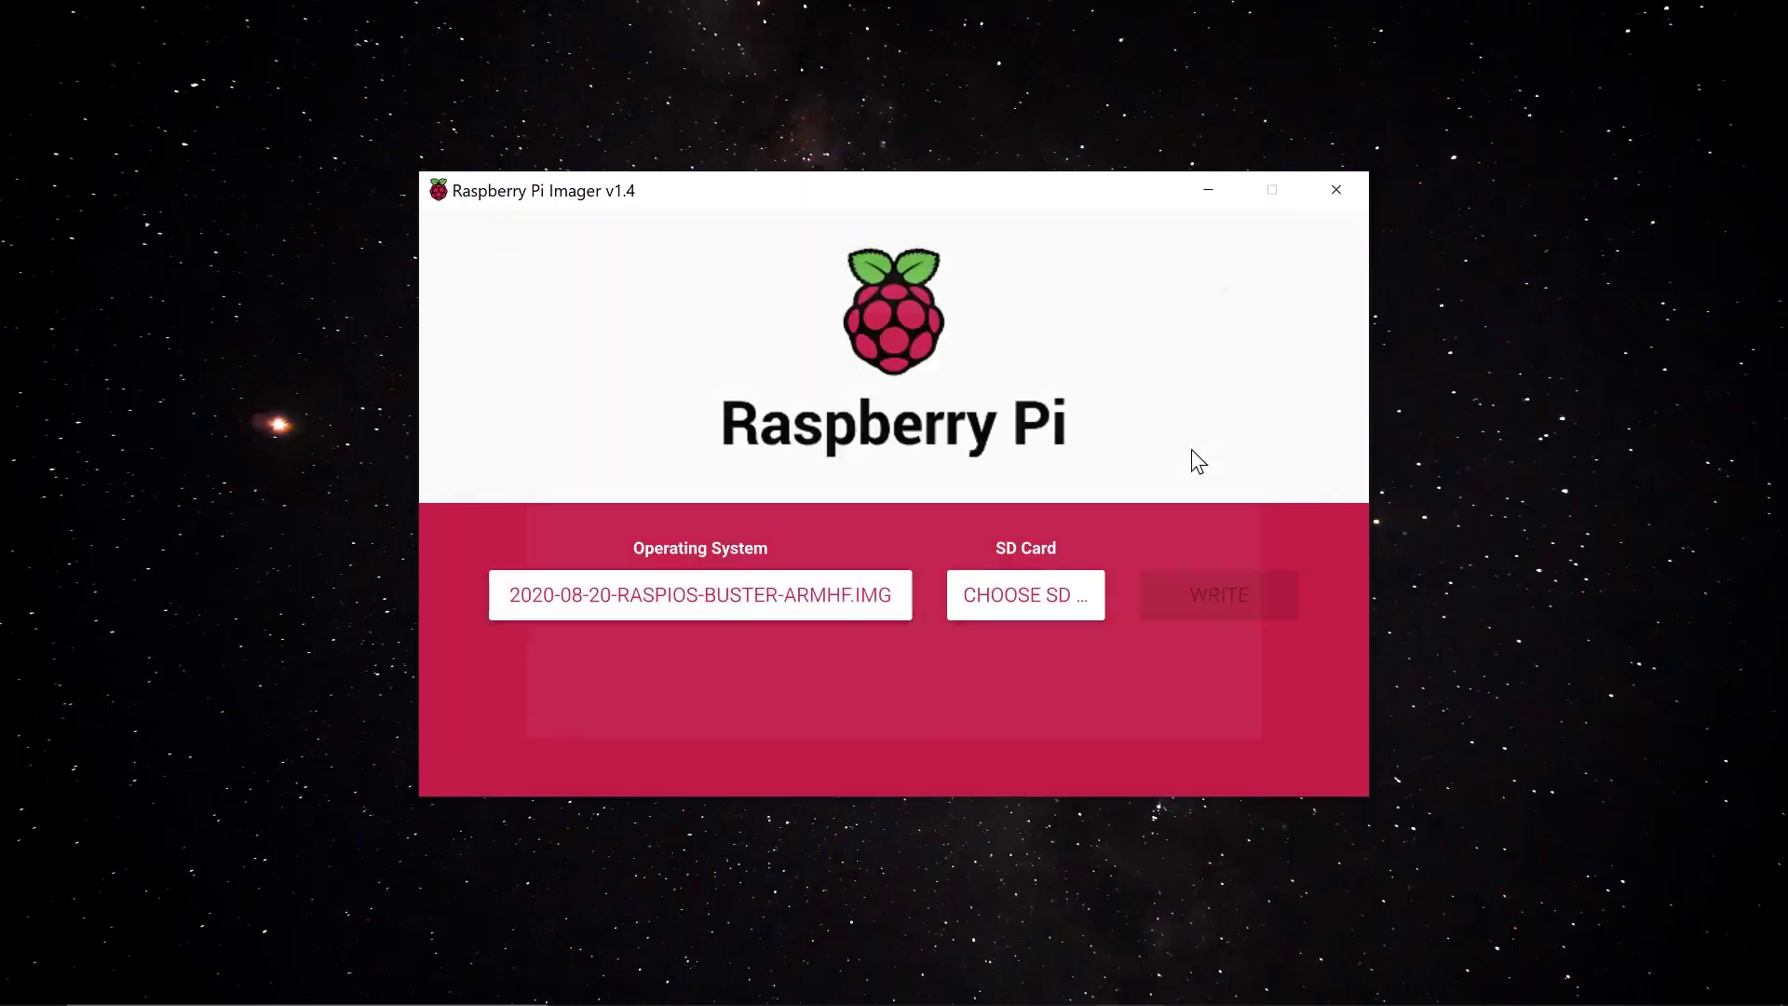
left_click(1020, 597)
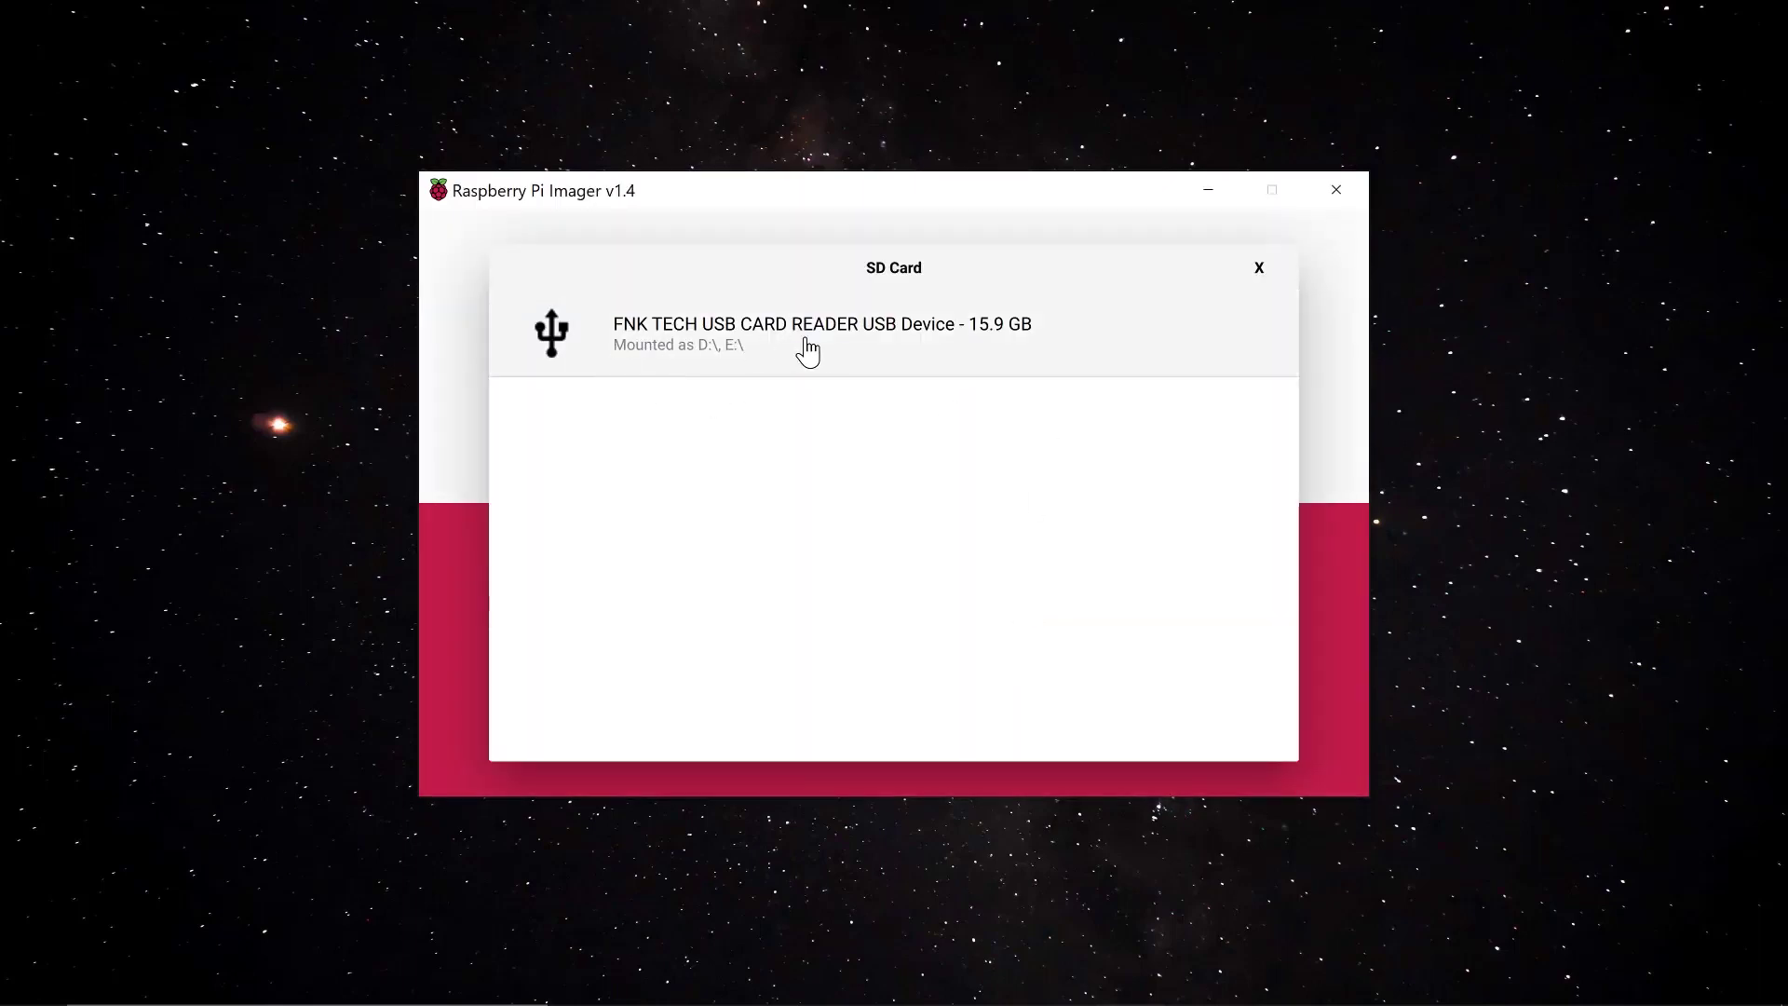
left_click(706, 352)
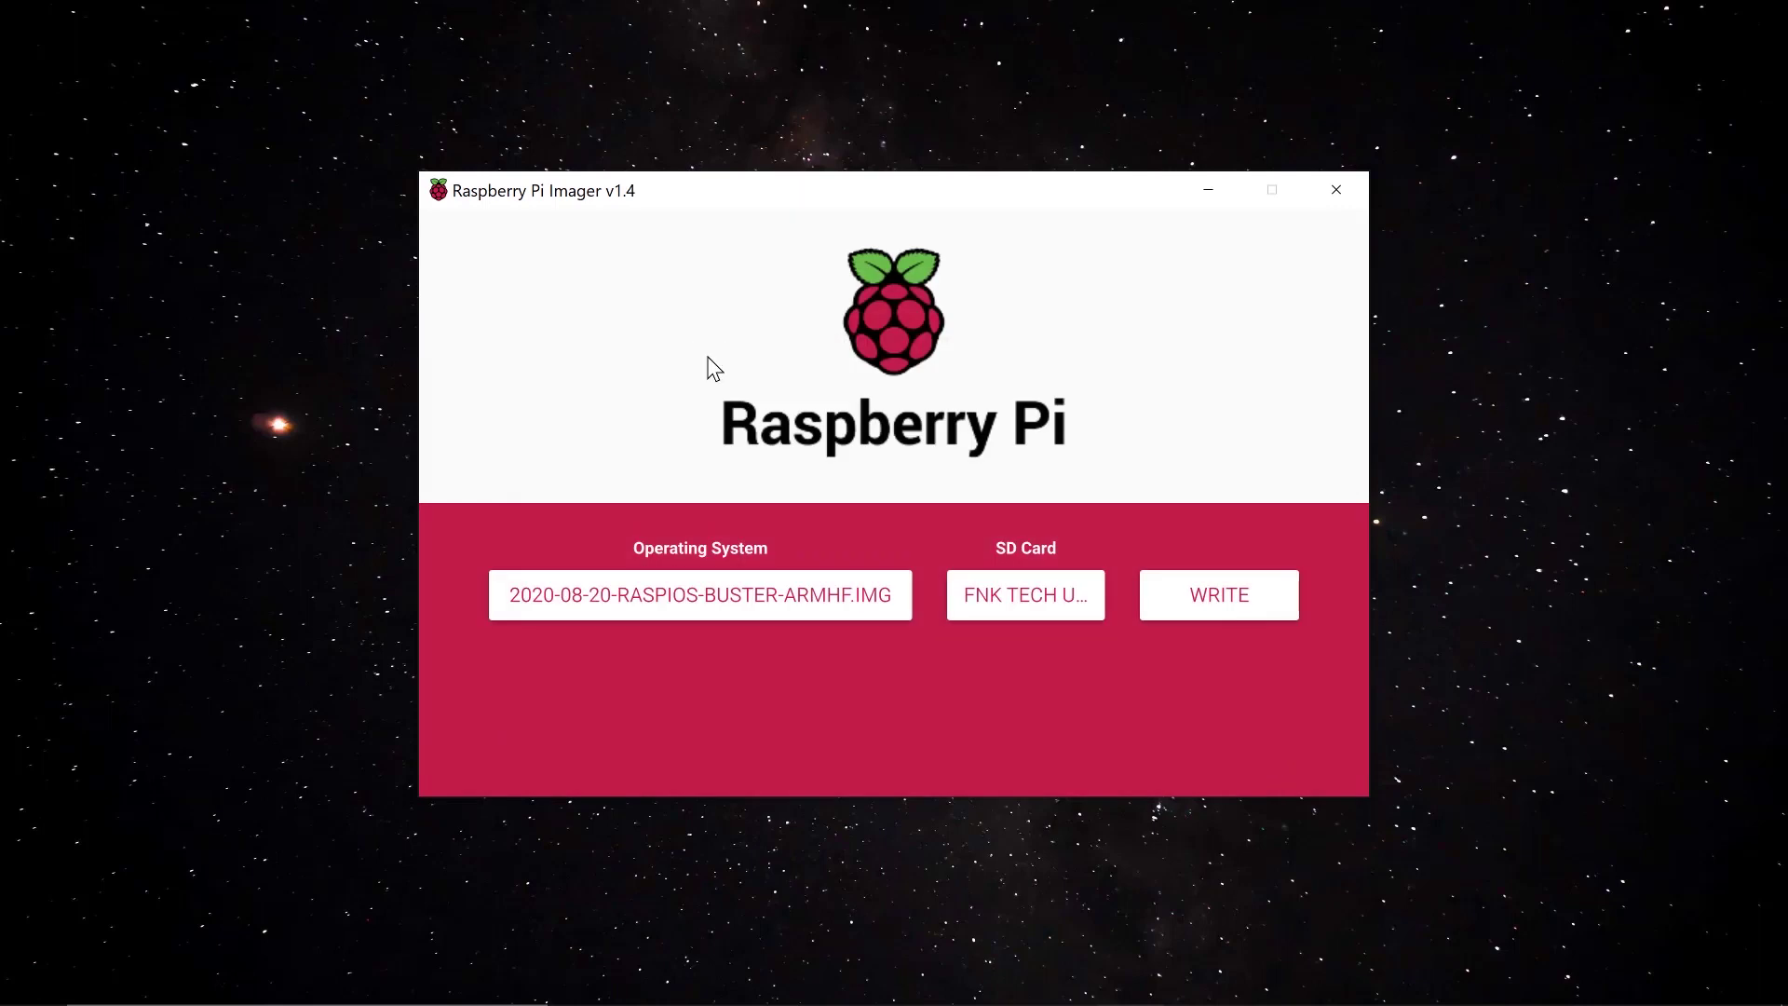
Write the image to the card, confirm erasing it, and close the imager after success
left_click(1205, 598)
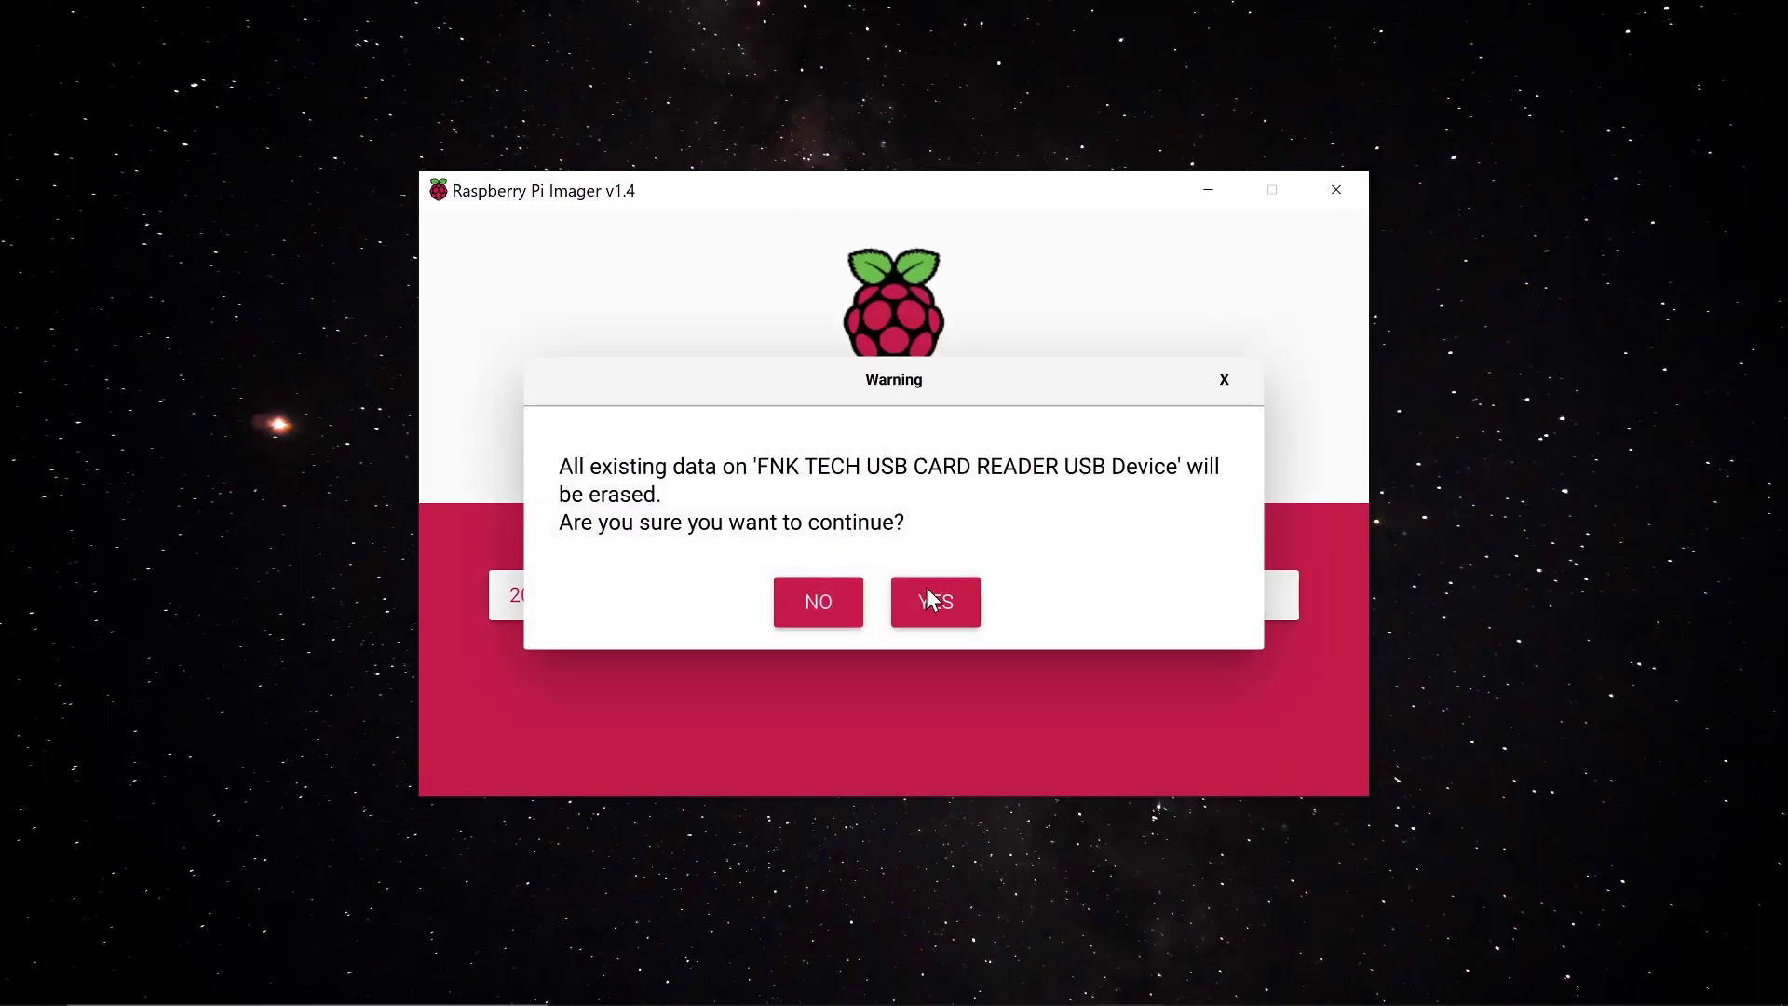
left_click(927, 600)
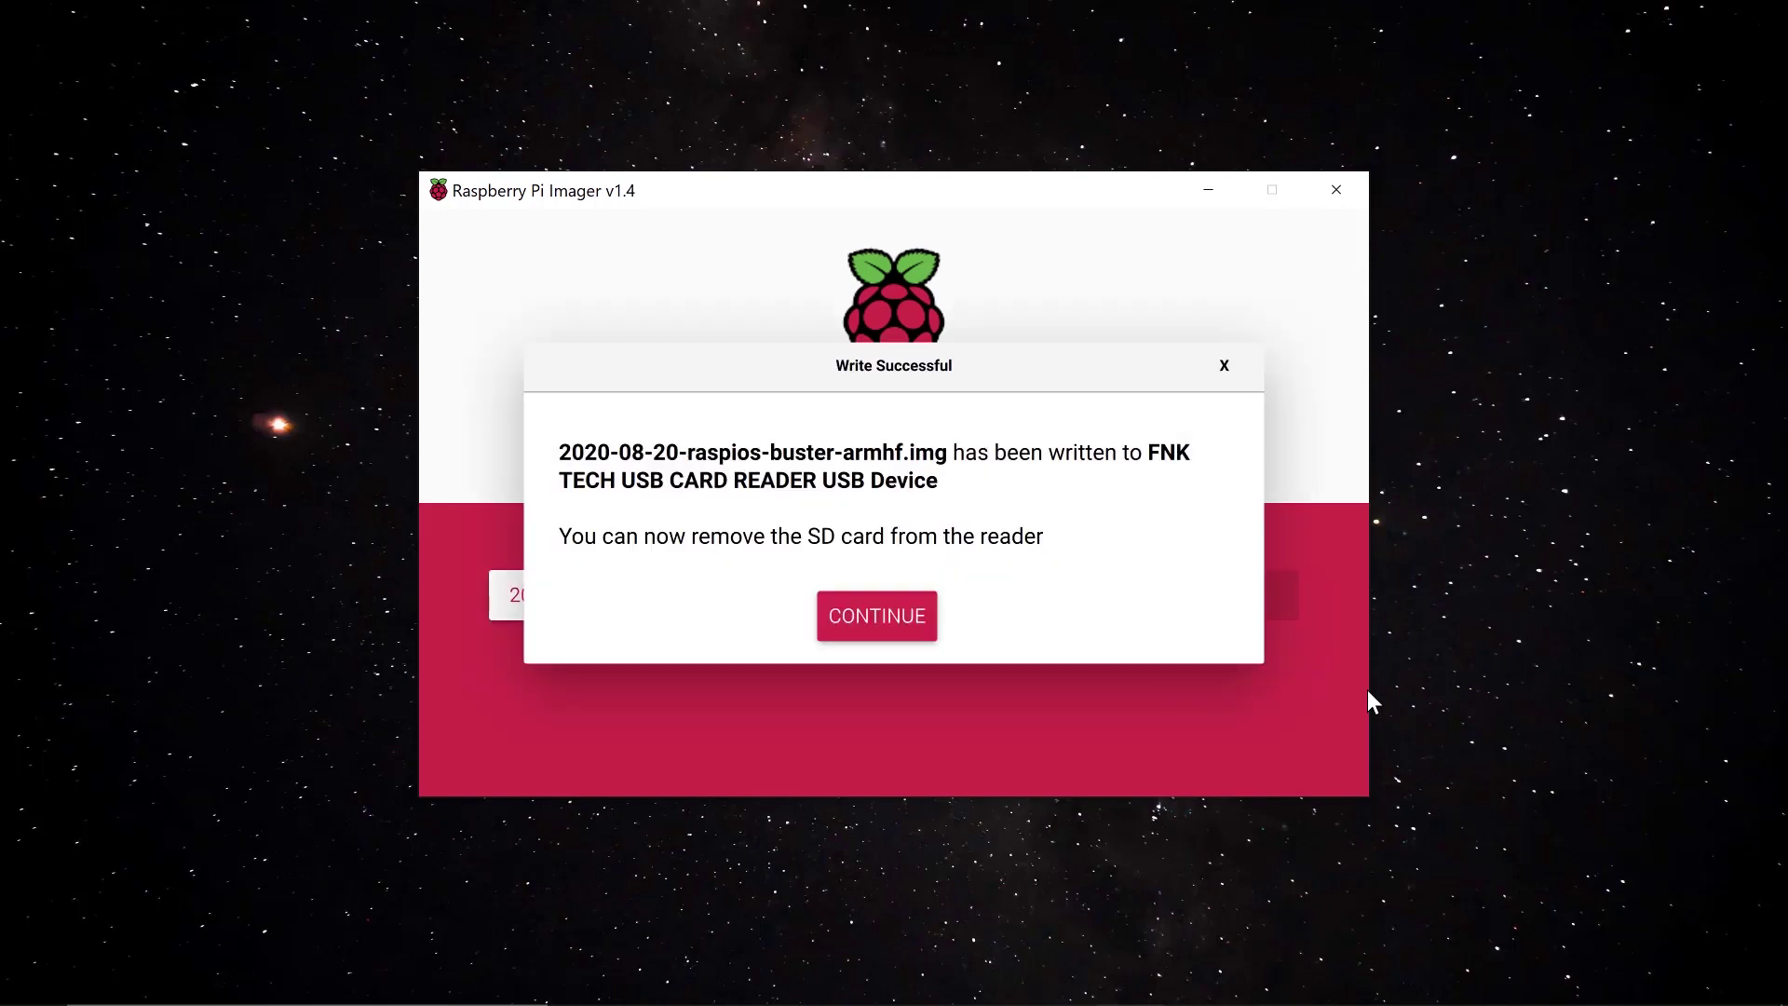
left_click(1367, 689)
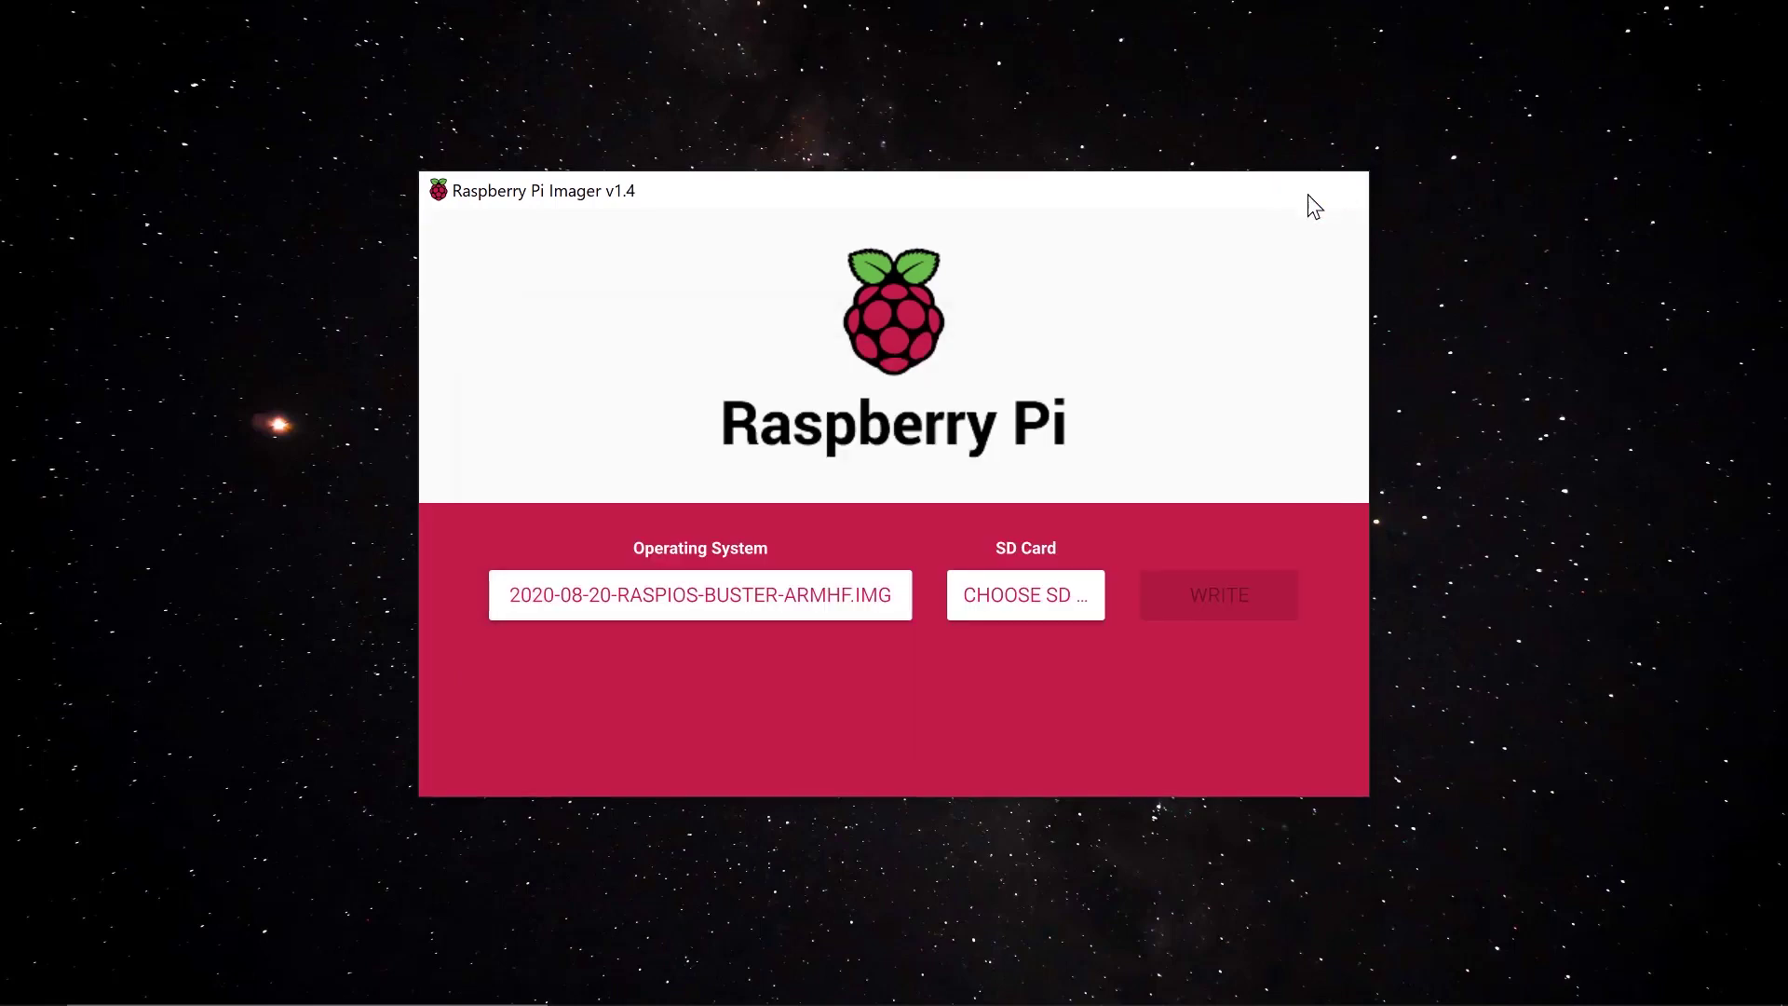
left_click(1332, 191)
left_click(925, 977)
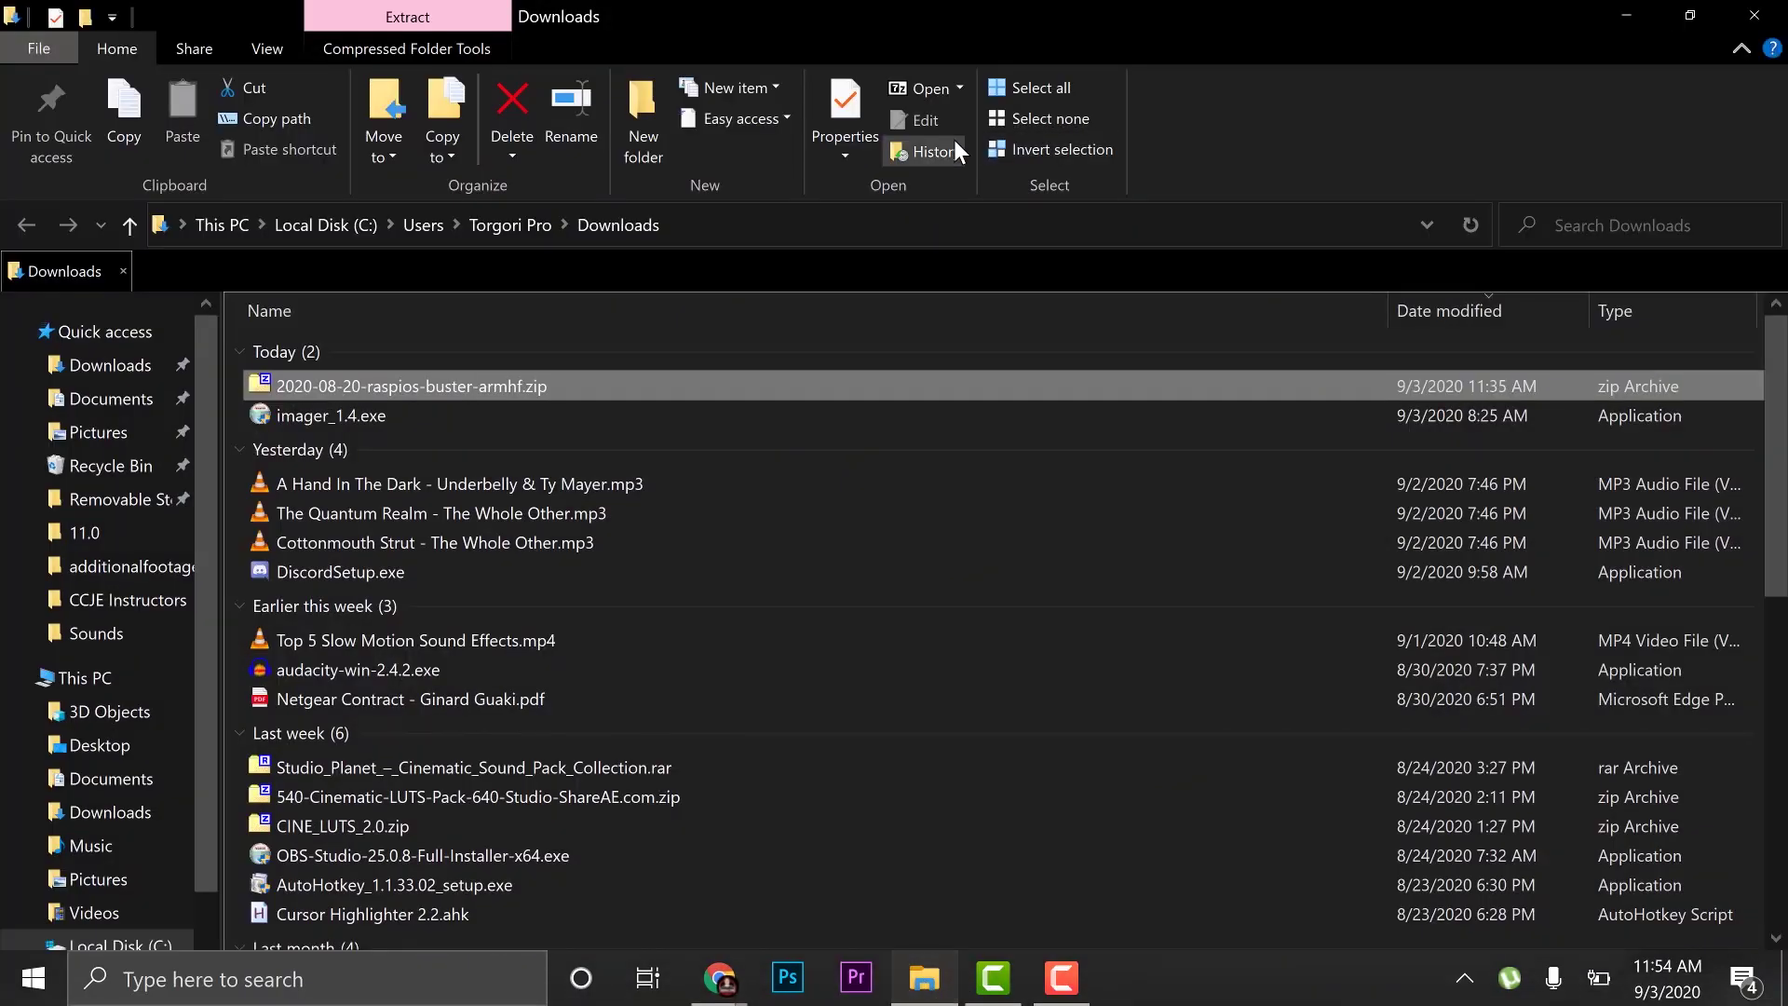
Open the boot (D:) drive from This PC to view its 40 files
left_click(84, 679)
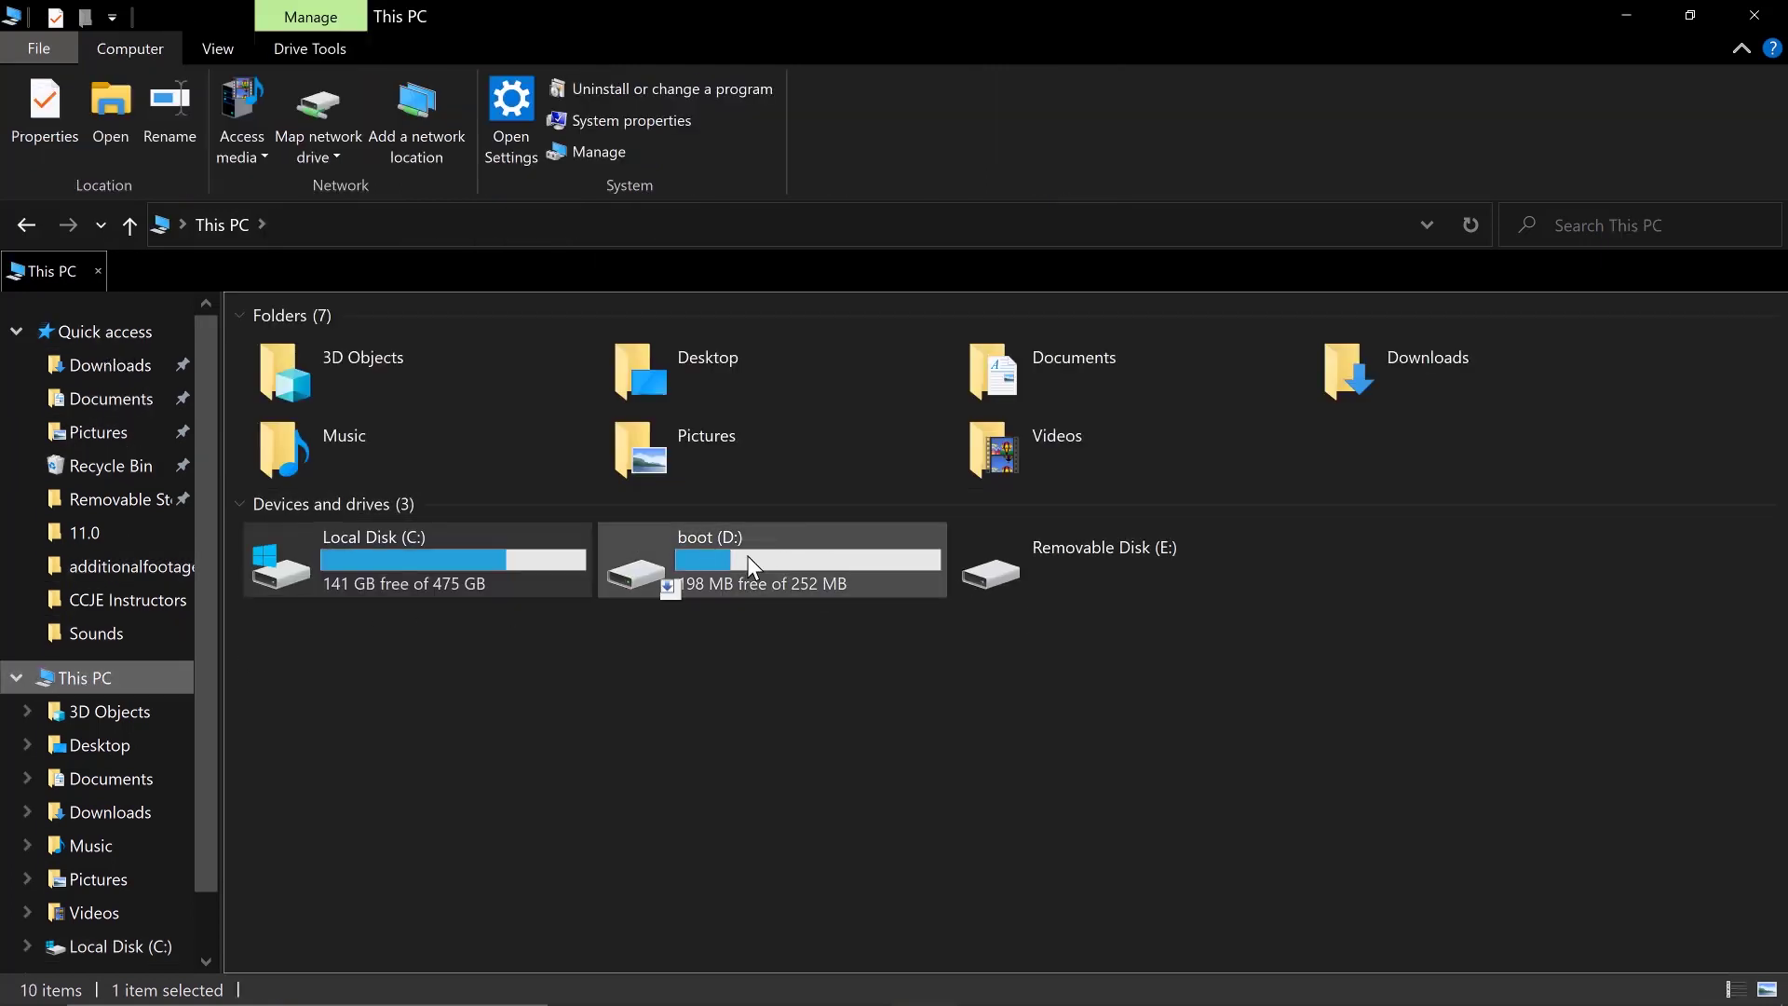
double_click(747, 555)
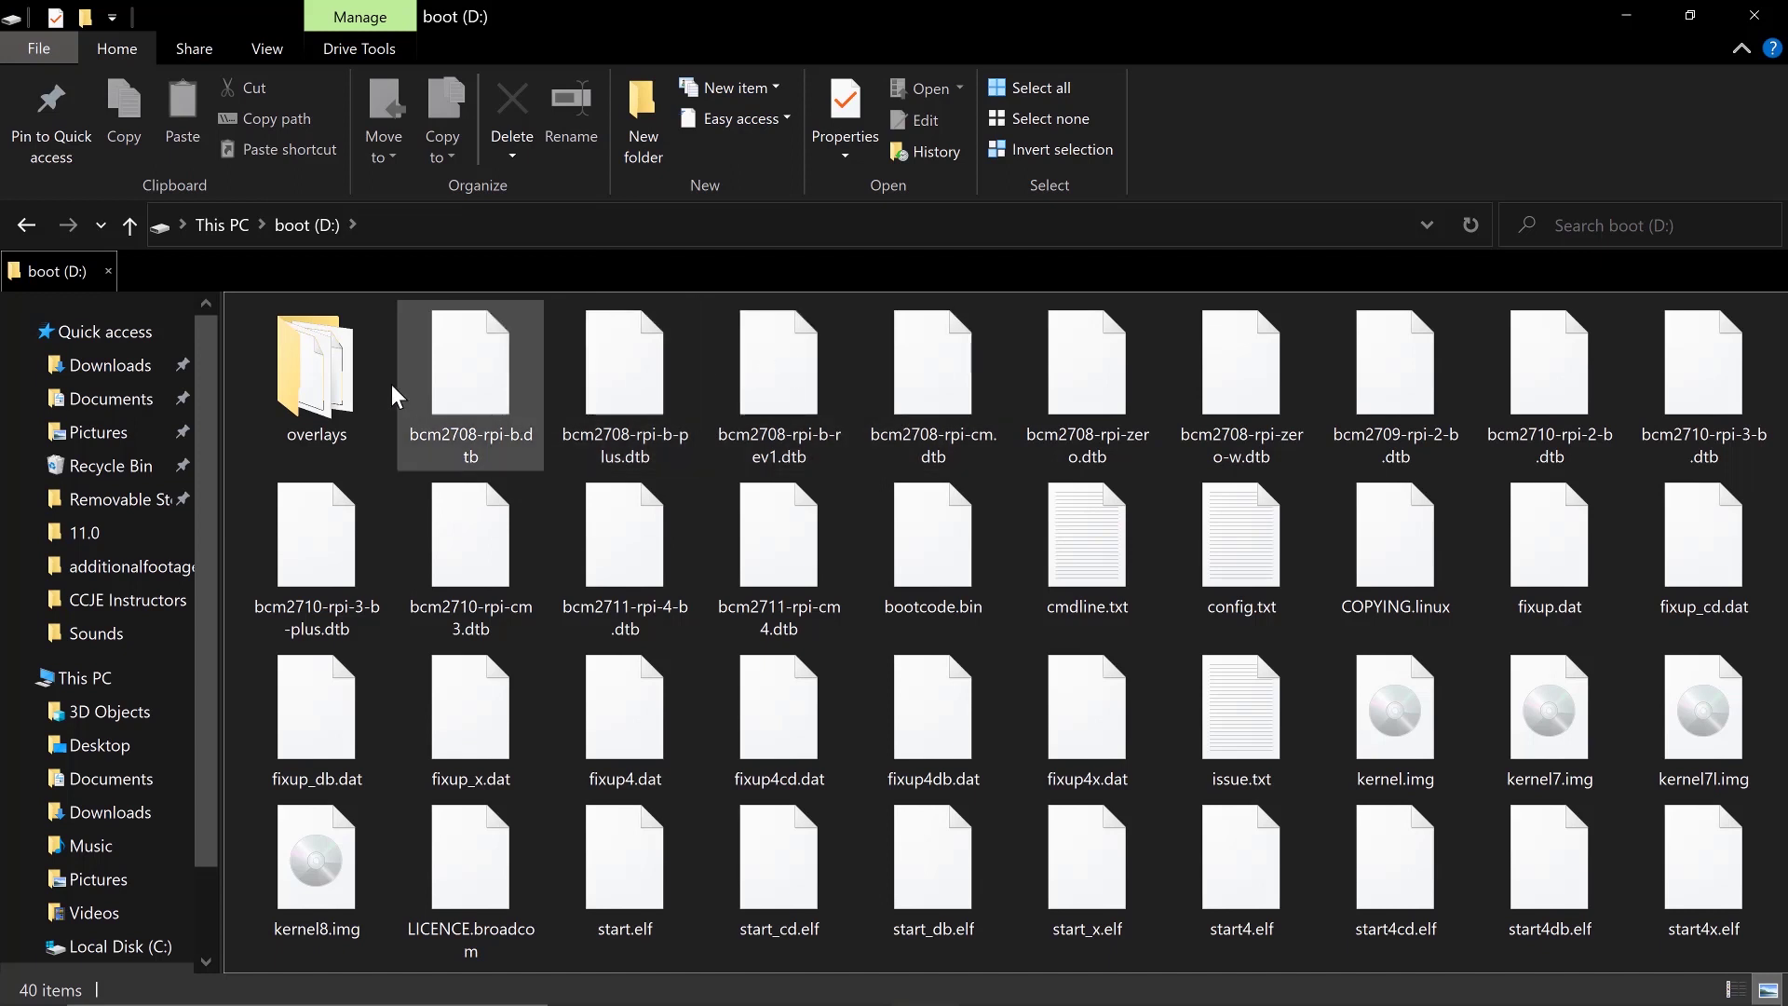
left_click(28, 228)
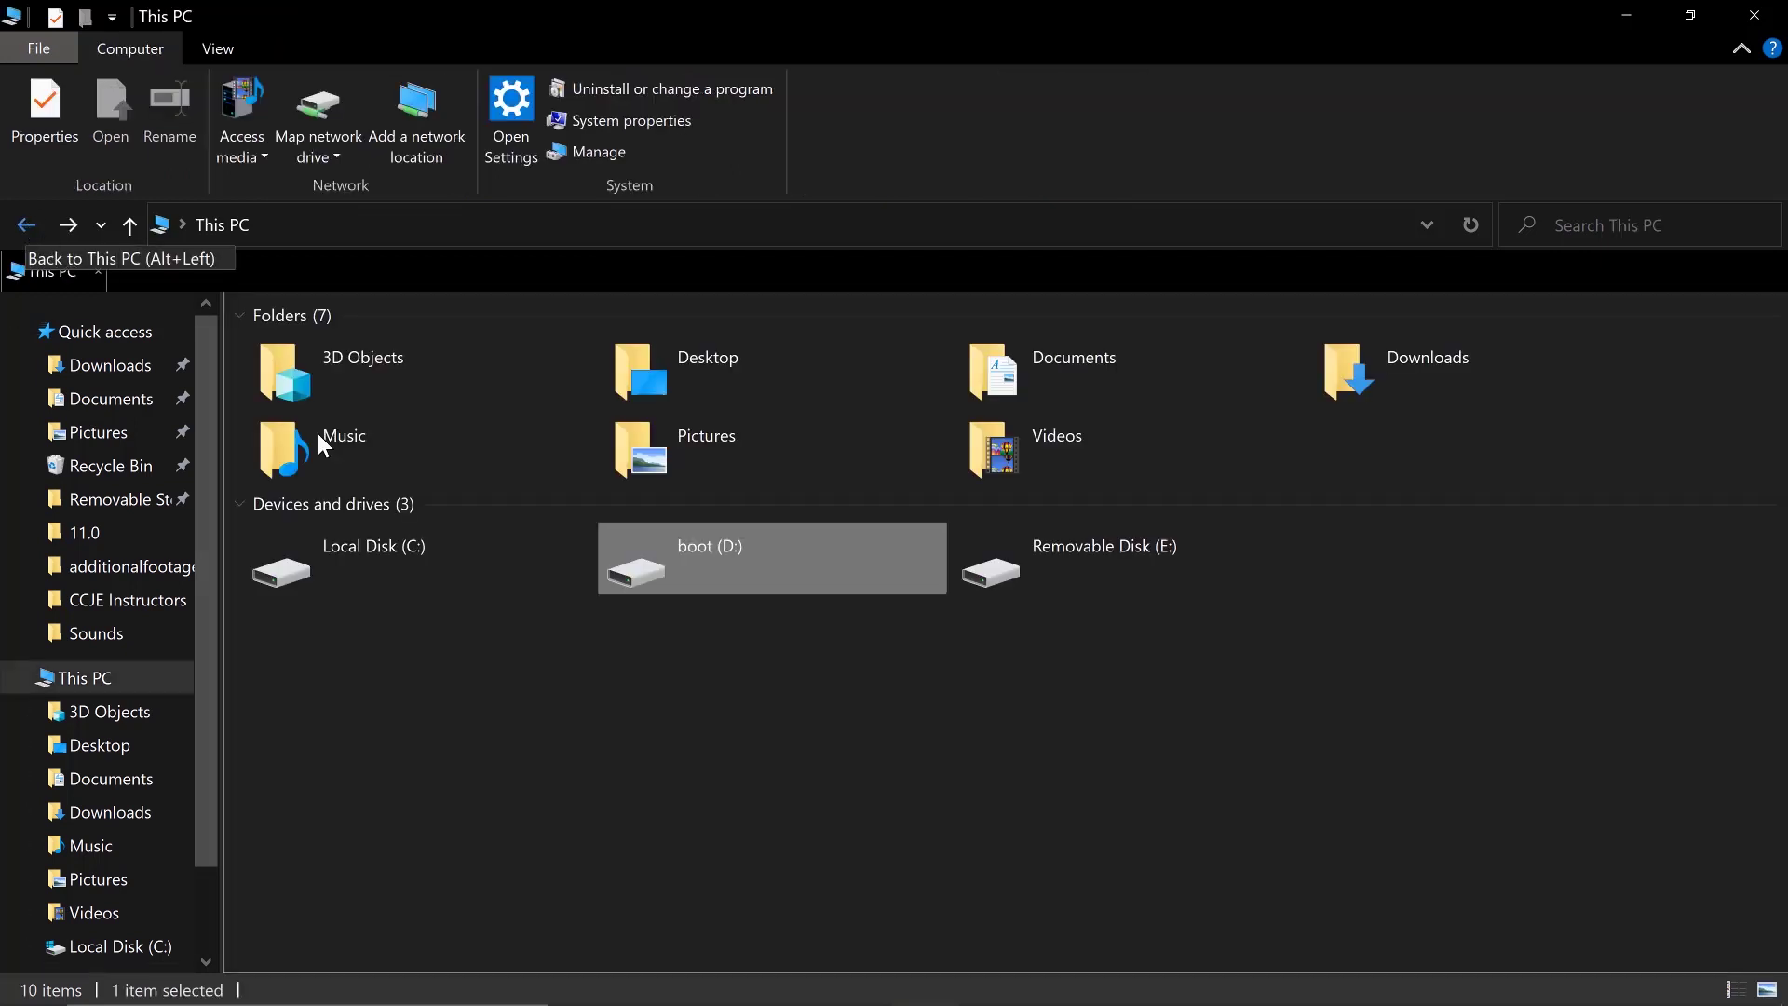
double_click(730, 576)
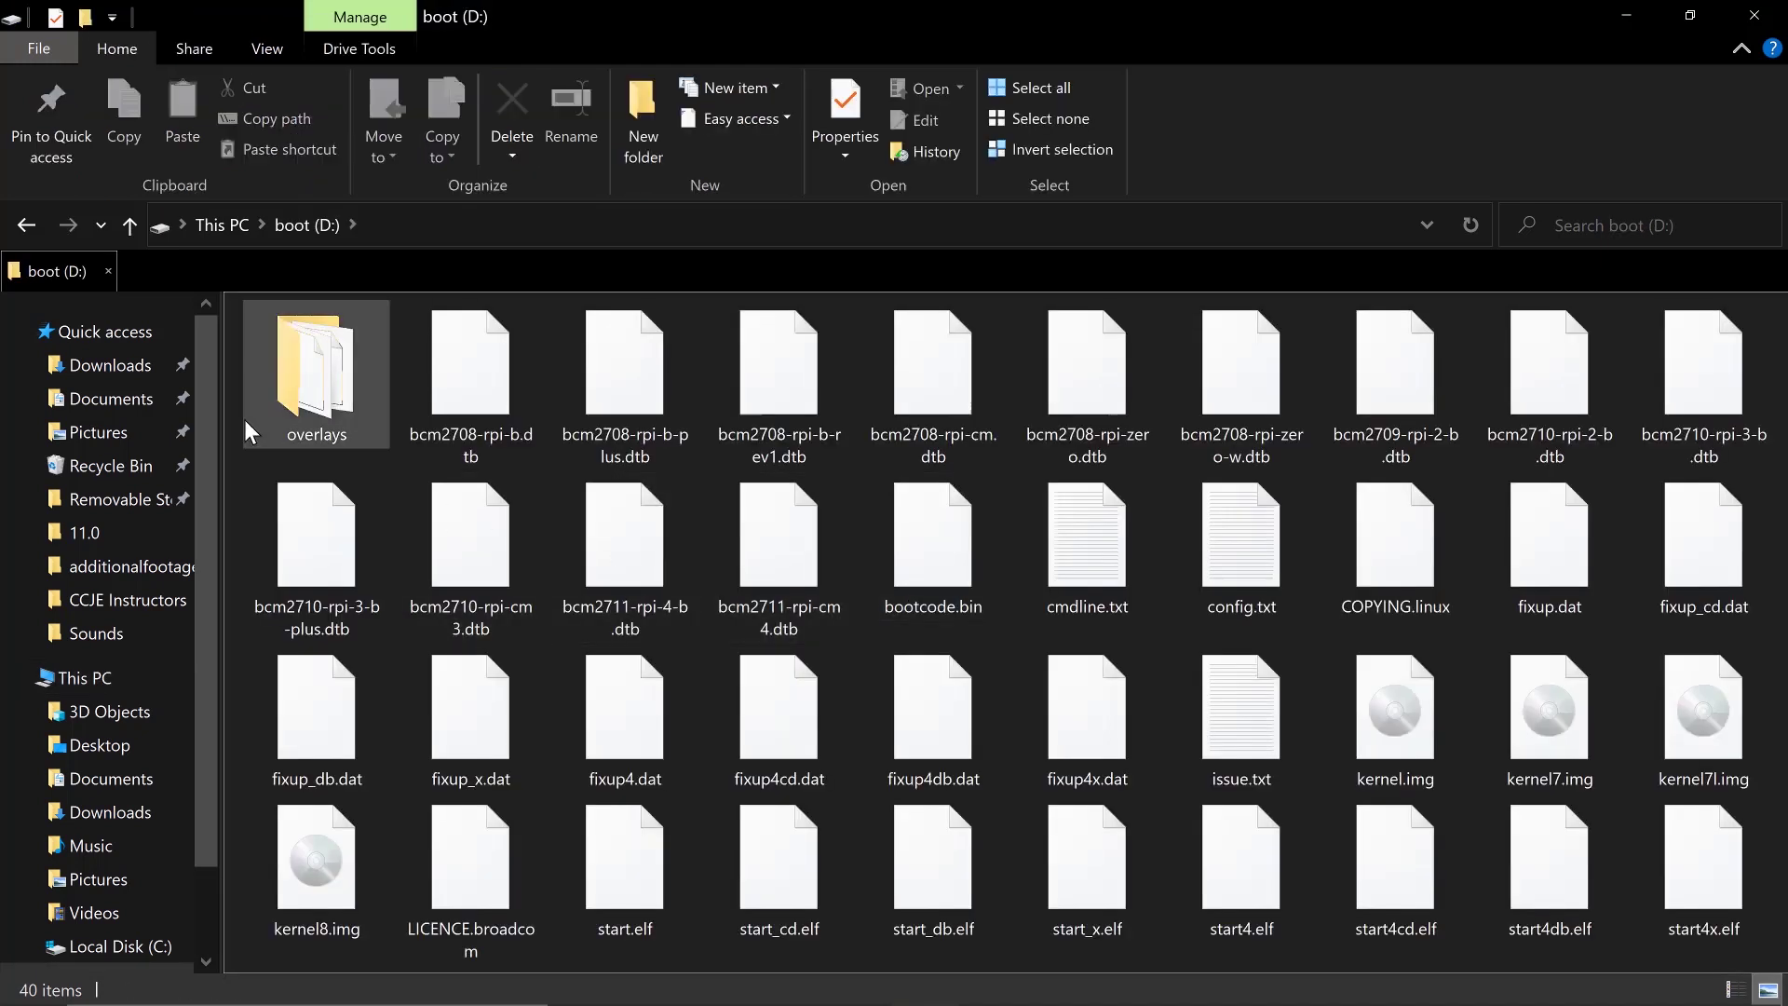
Create a new empty text document named ssh.txt in the root of boot (D:)
right_click(246, 477)
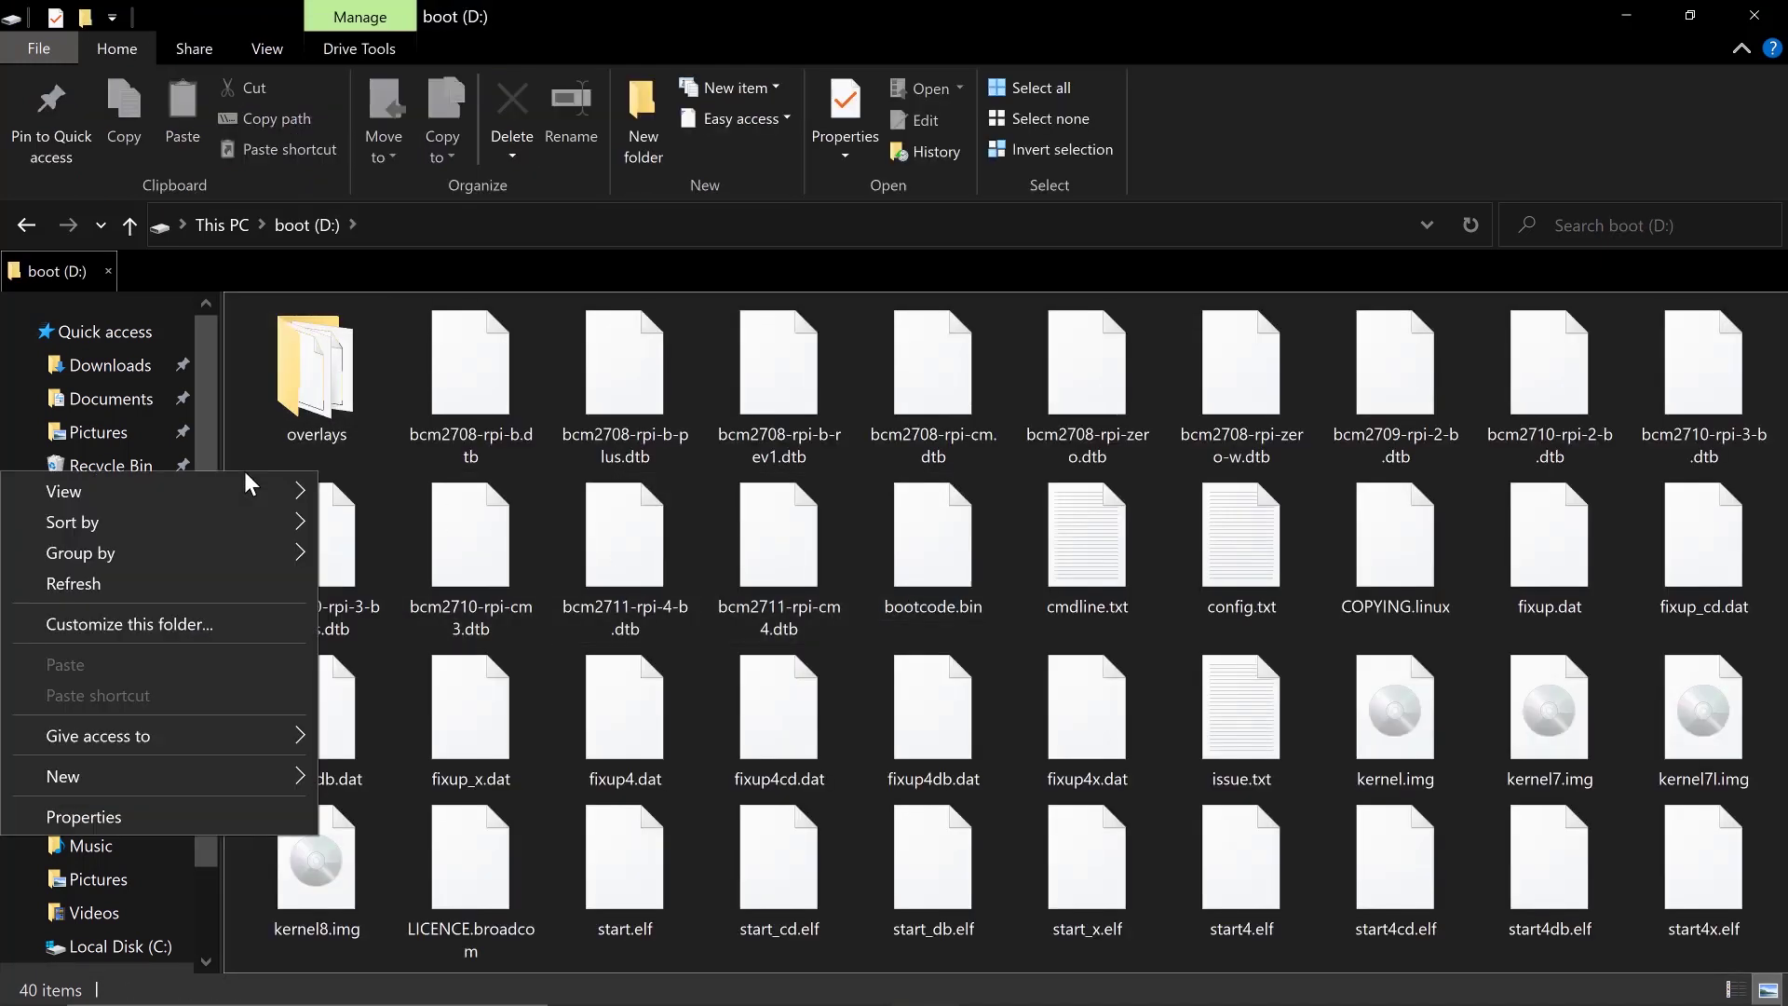
mouse_move(160, 777)
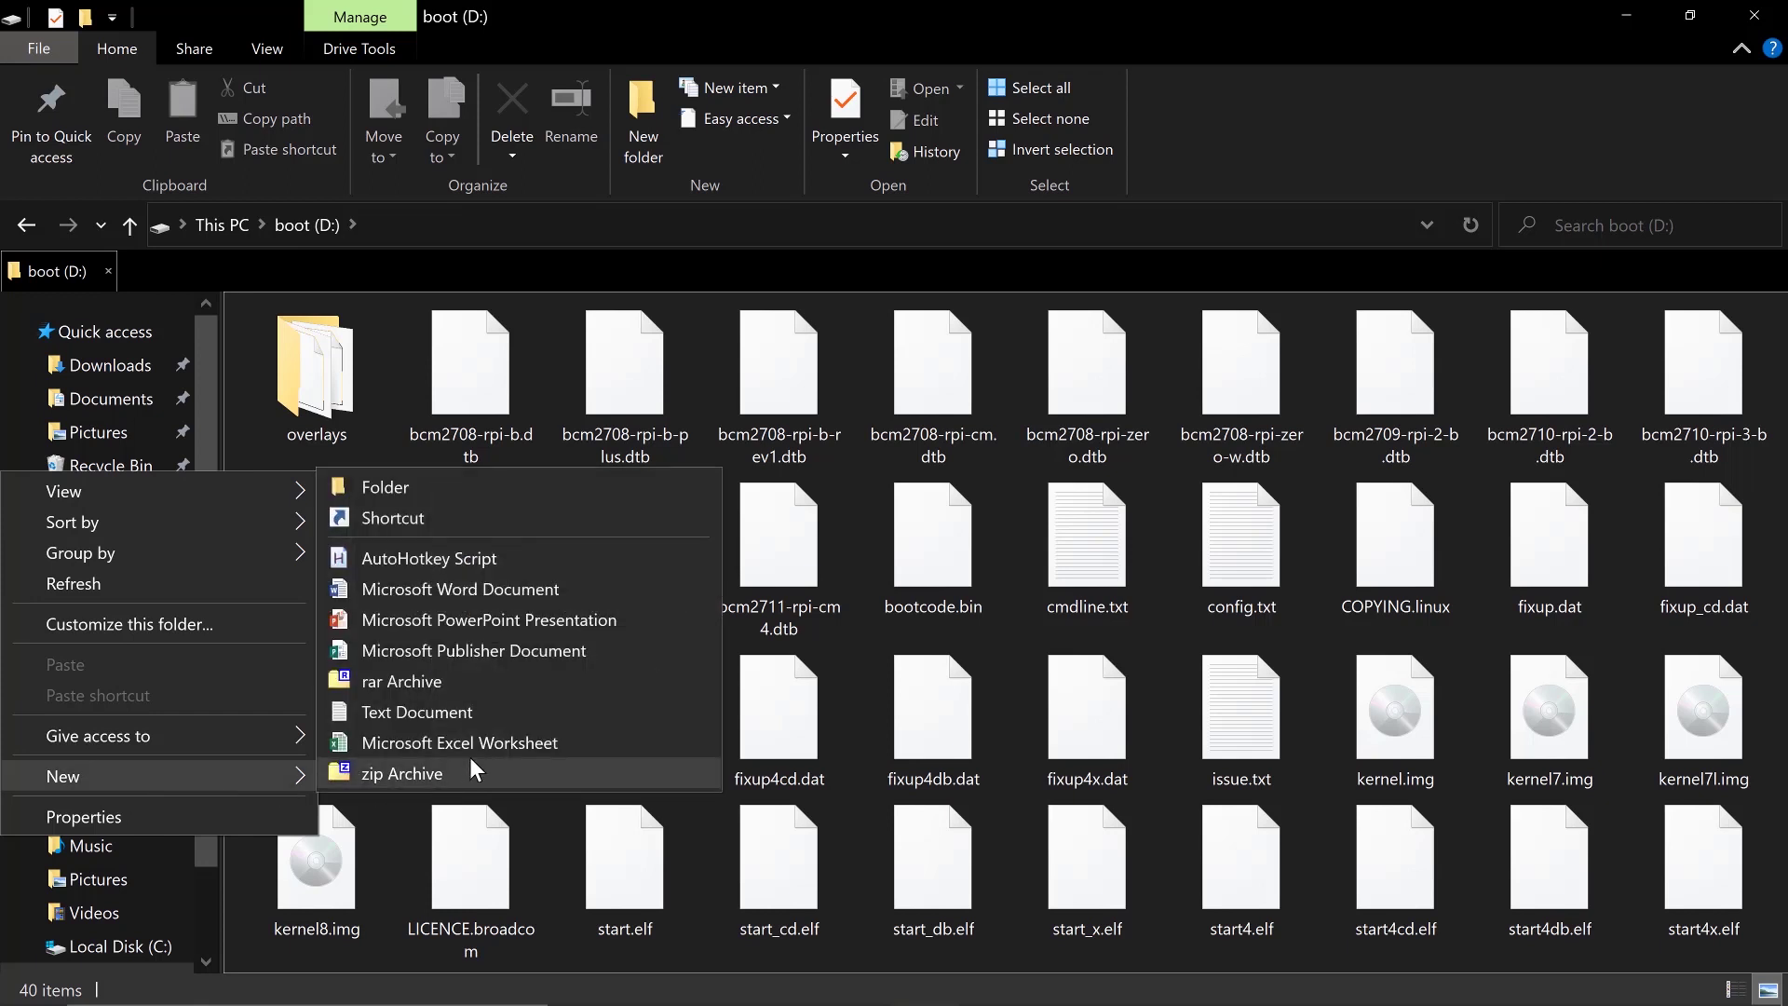
left_click(462, 717)
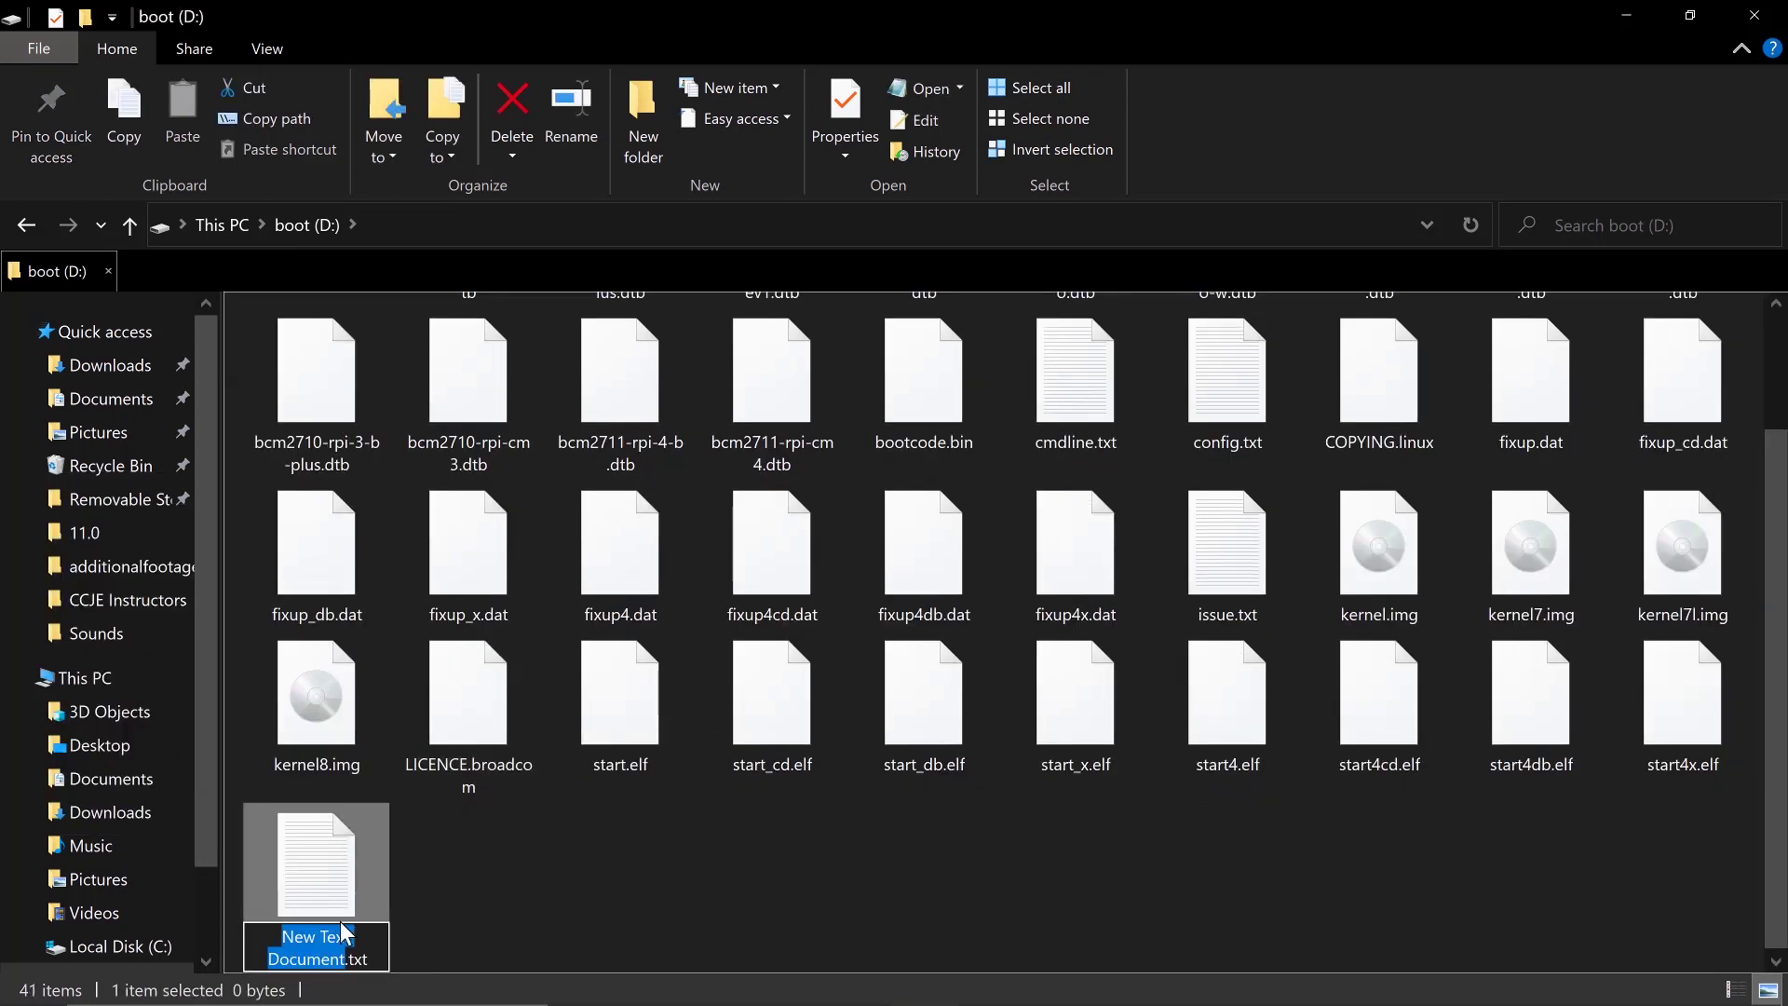
type("ssh")
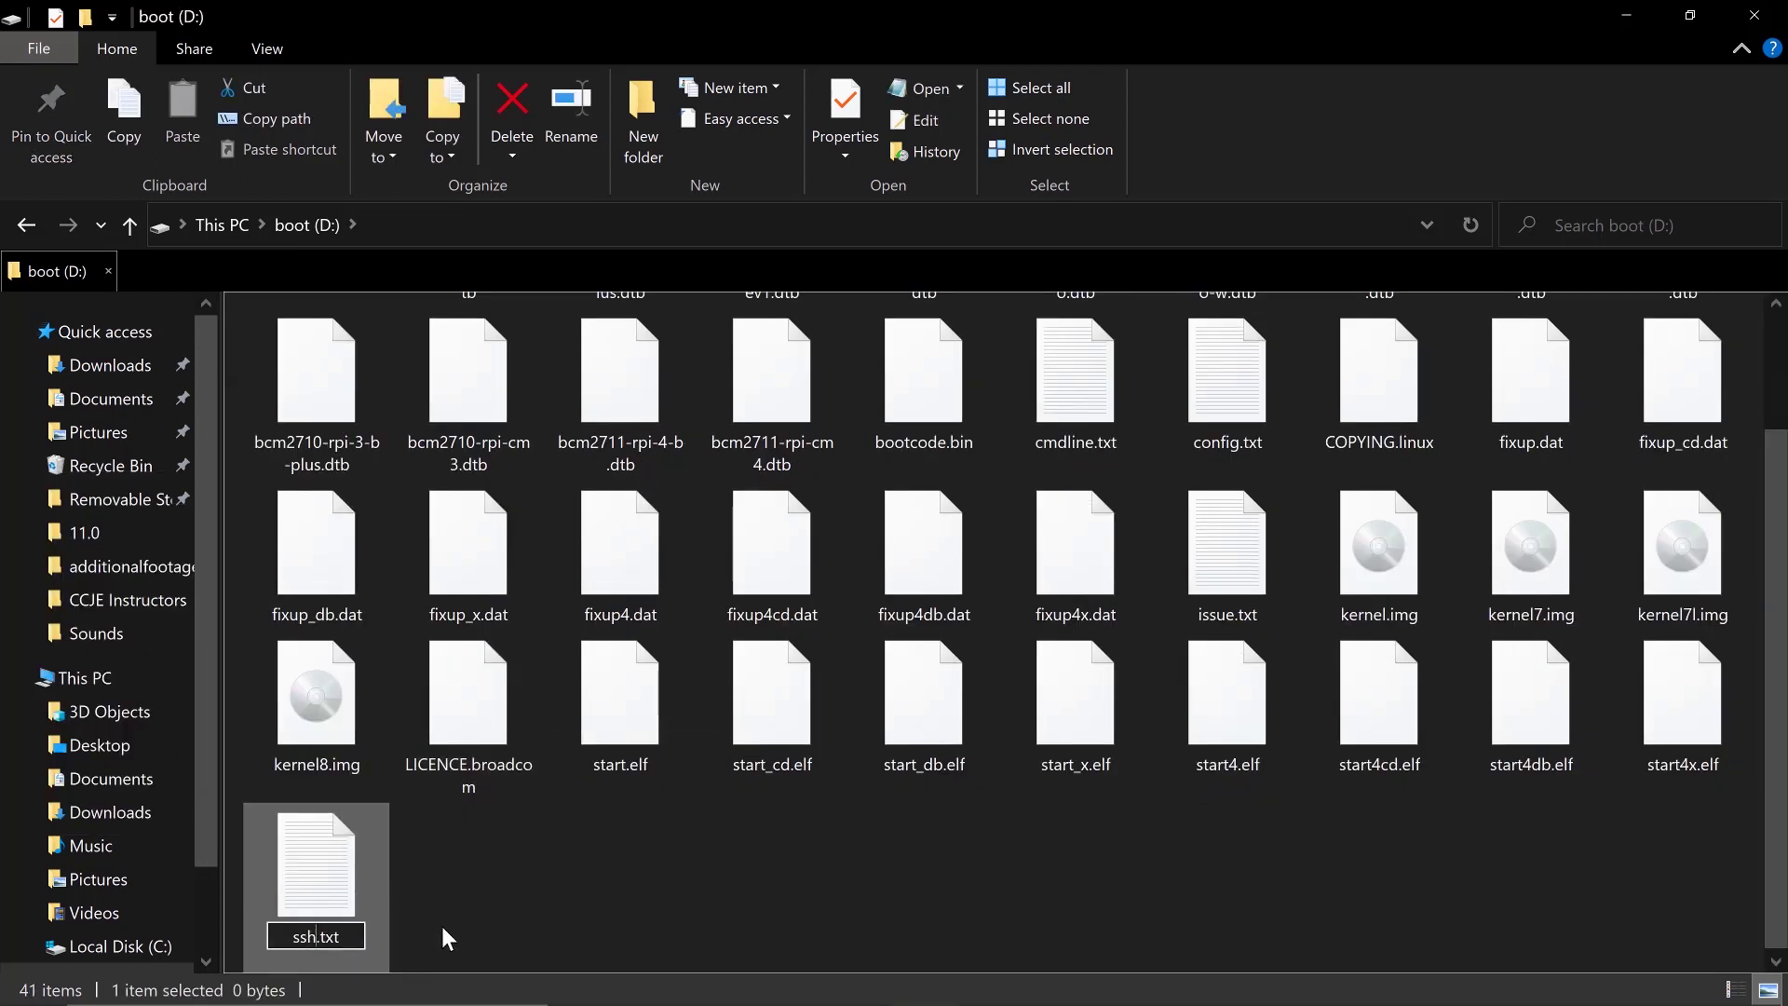
left_click(546, 907)
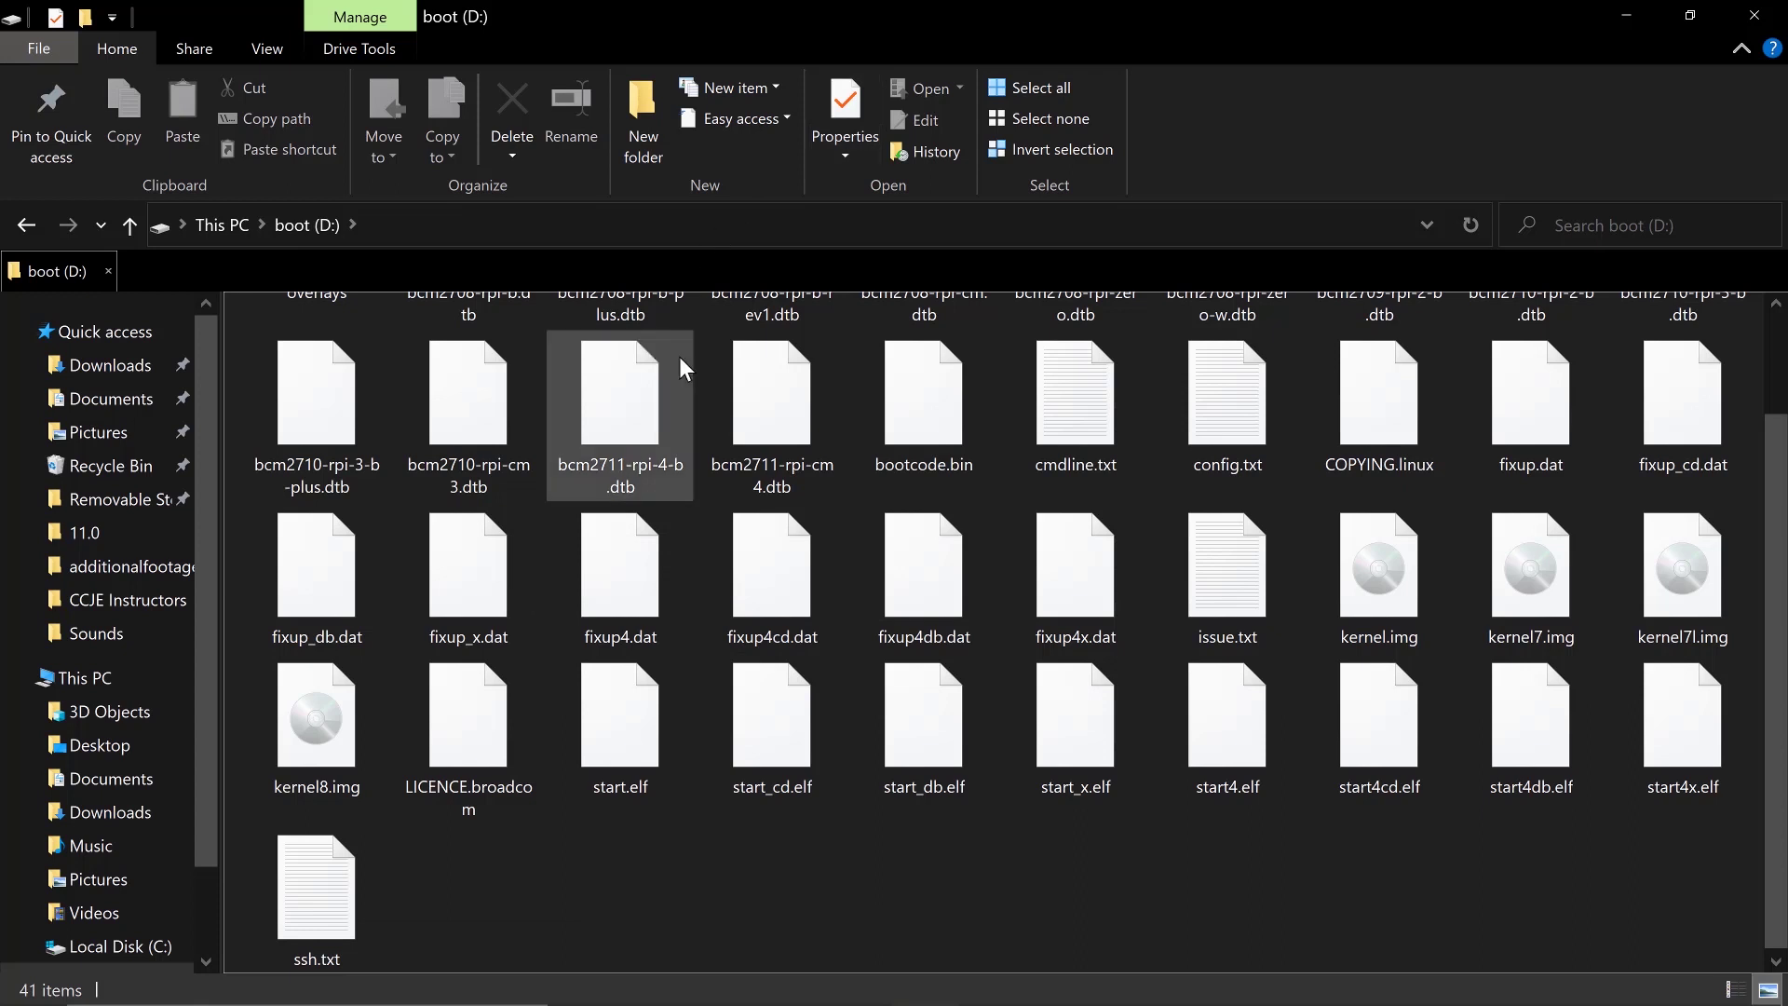
left_click(267, 51)
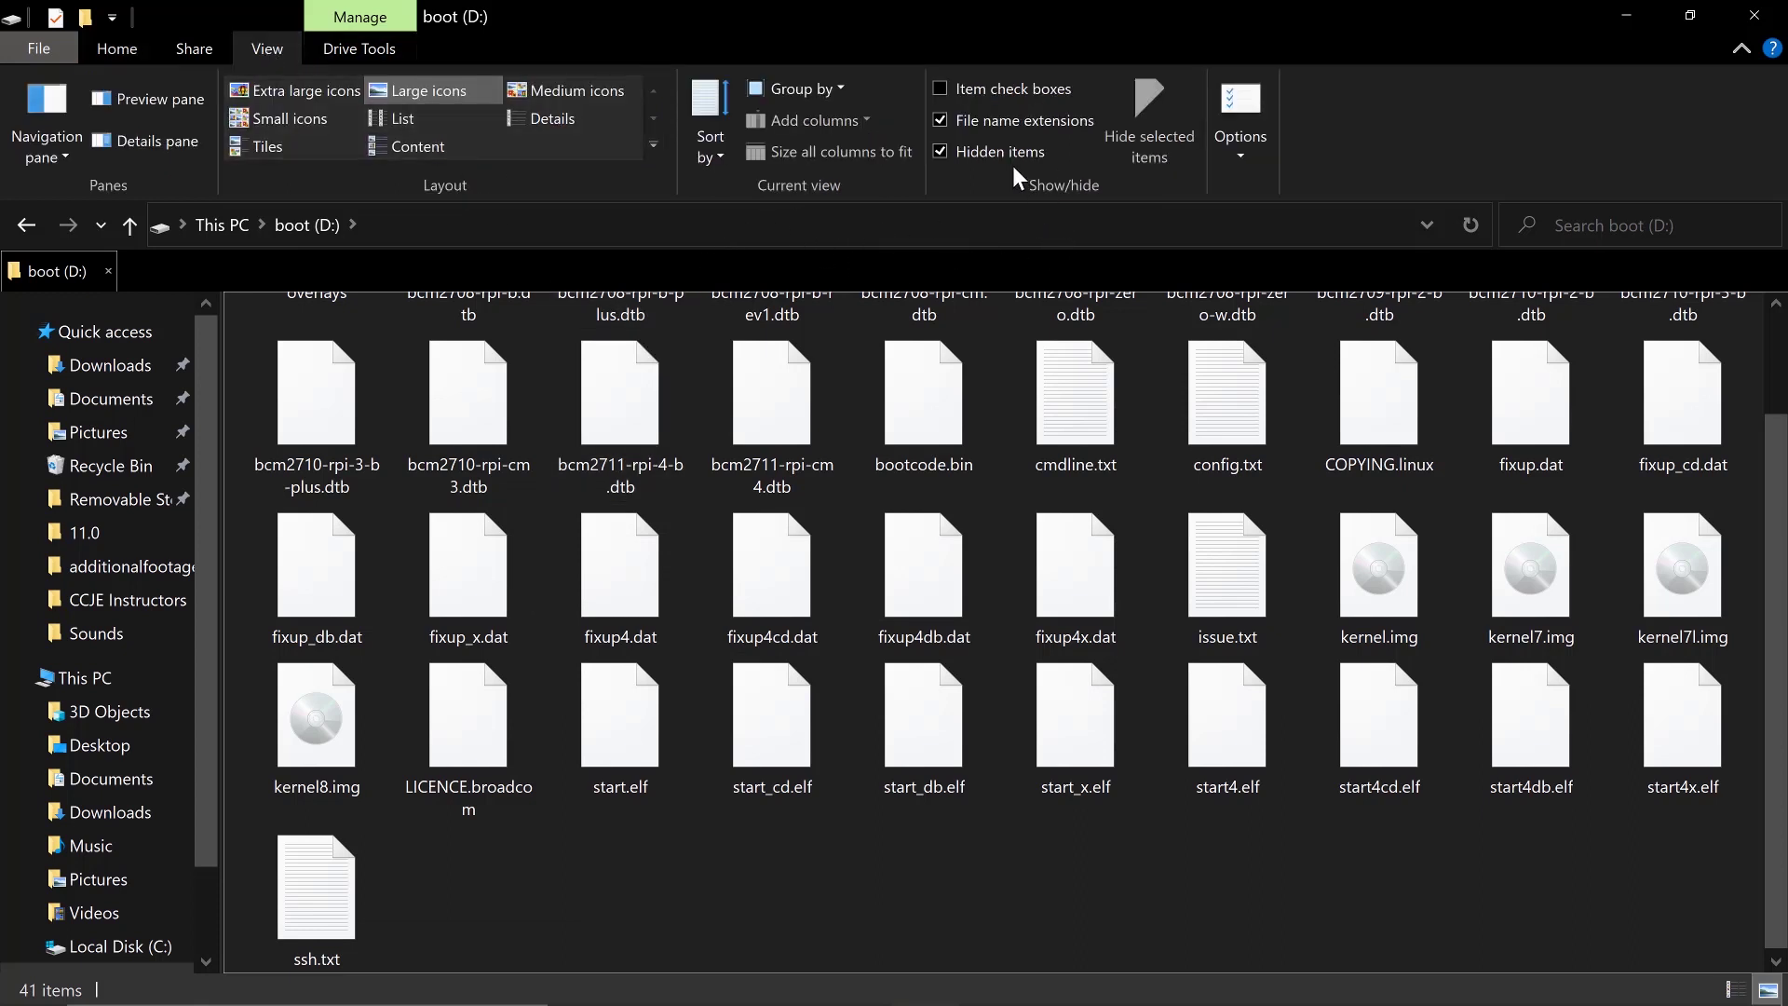
Show file extensions, then rename ssh.txt to ssh and accept the extension-change warning
left_click(941, 121)
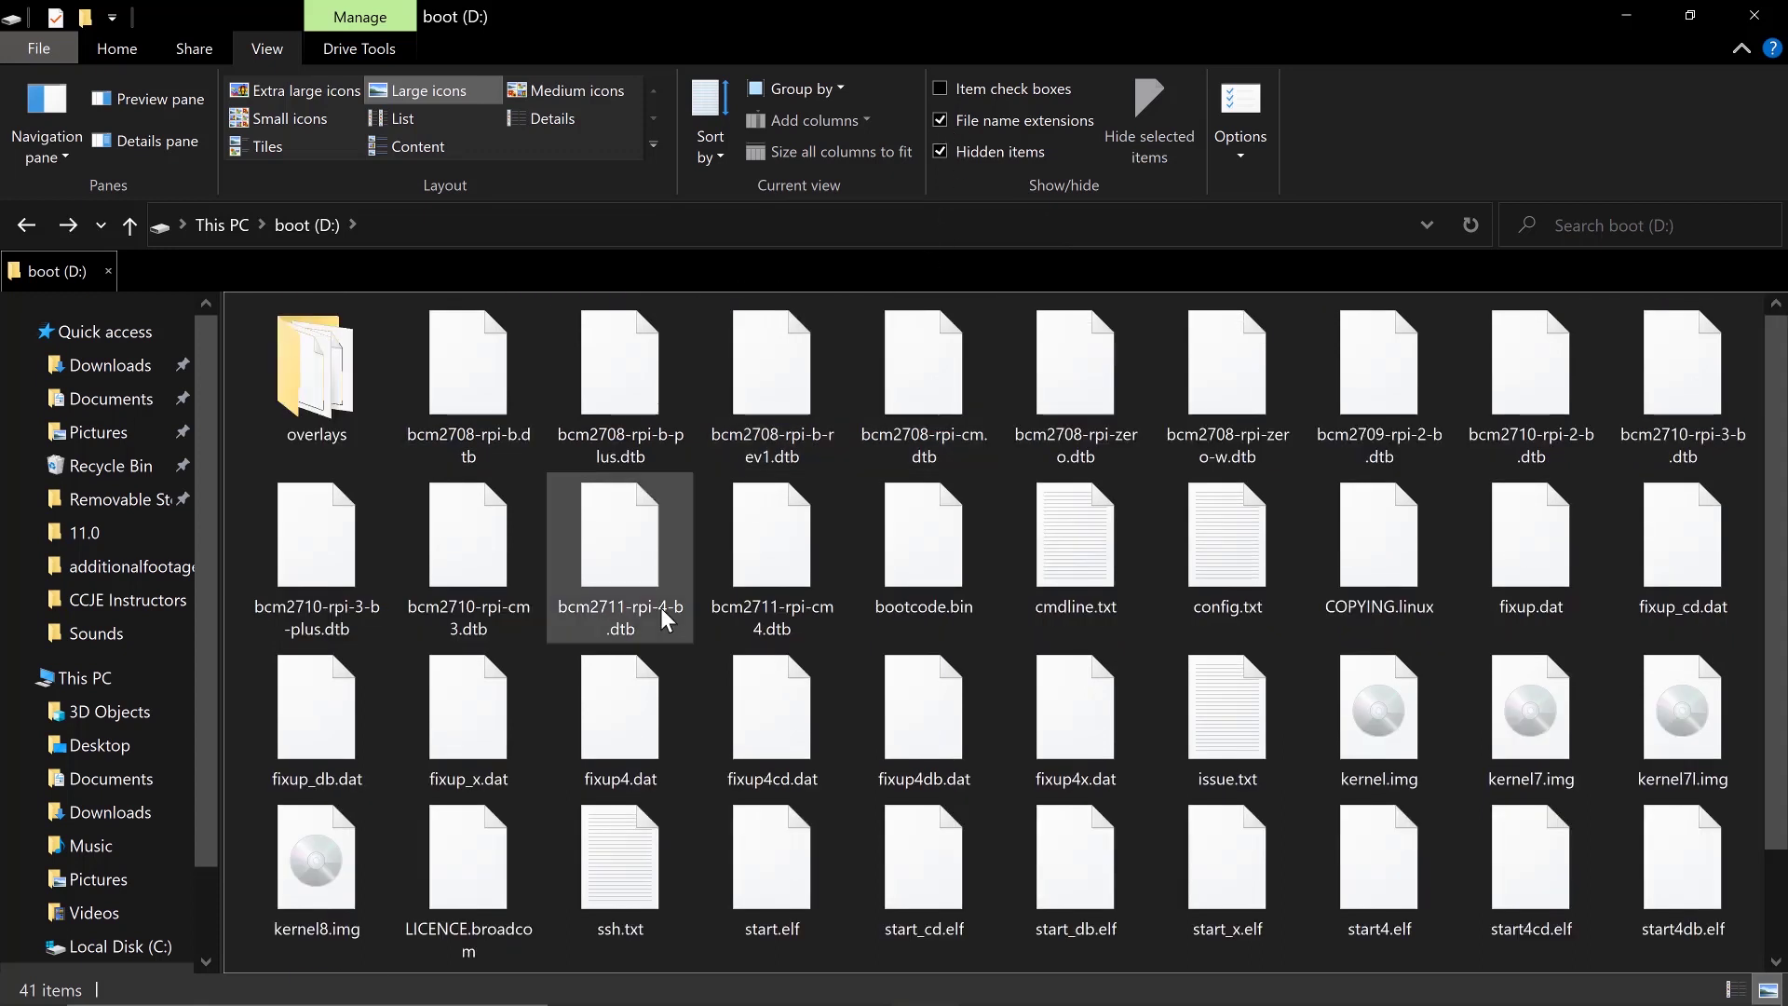
scroll(649, 497, "down", 2)
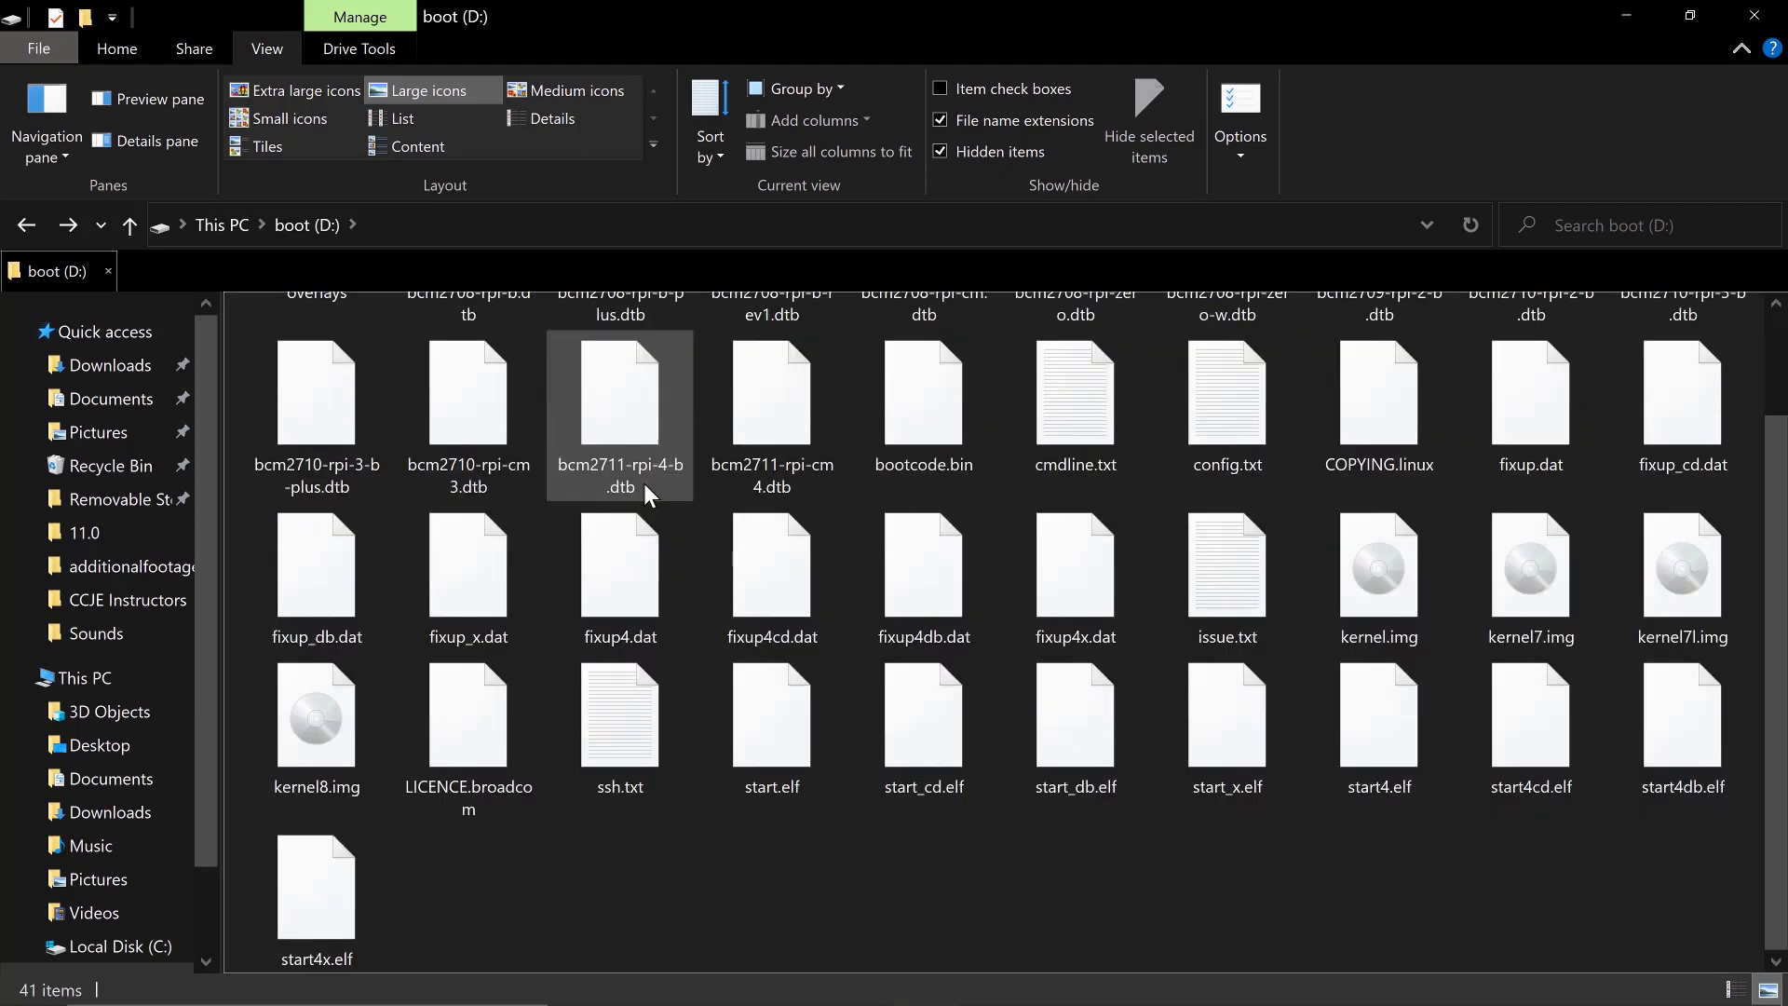
right_click(624, 773)
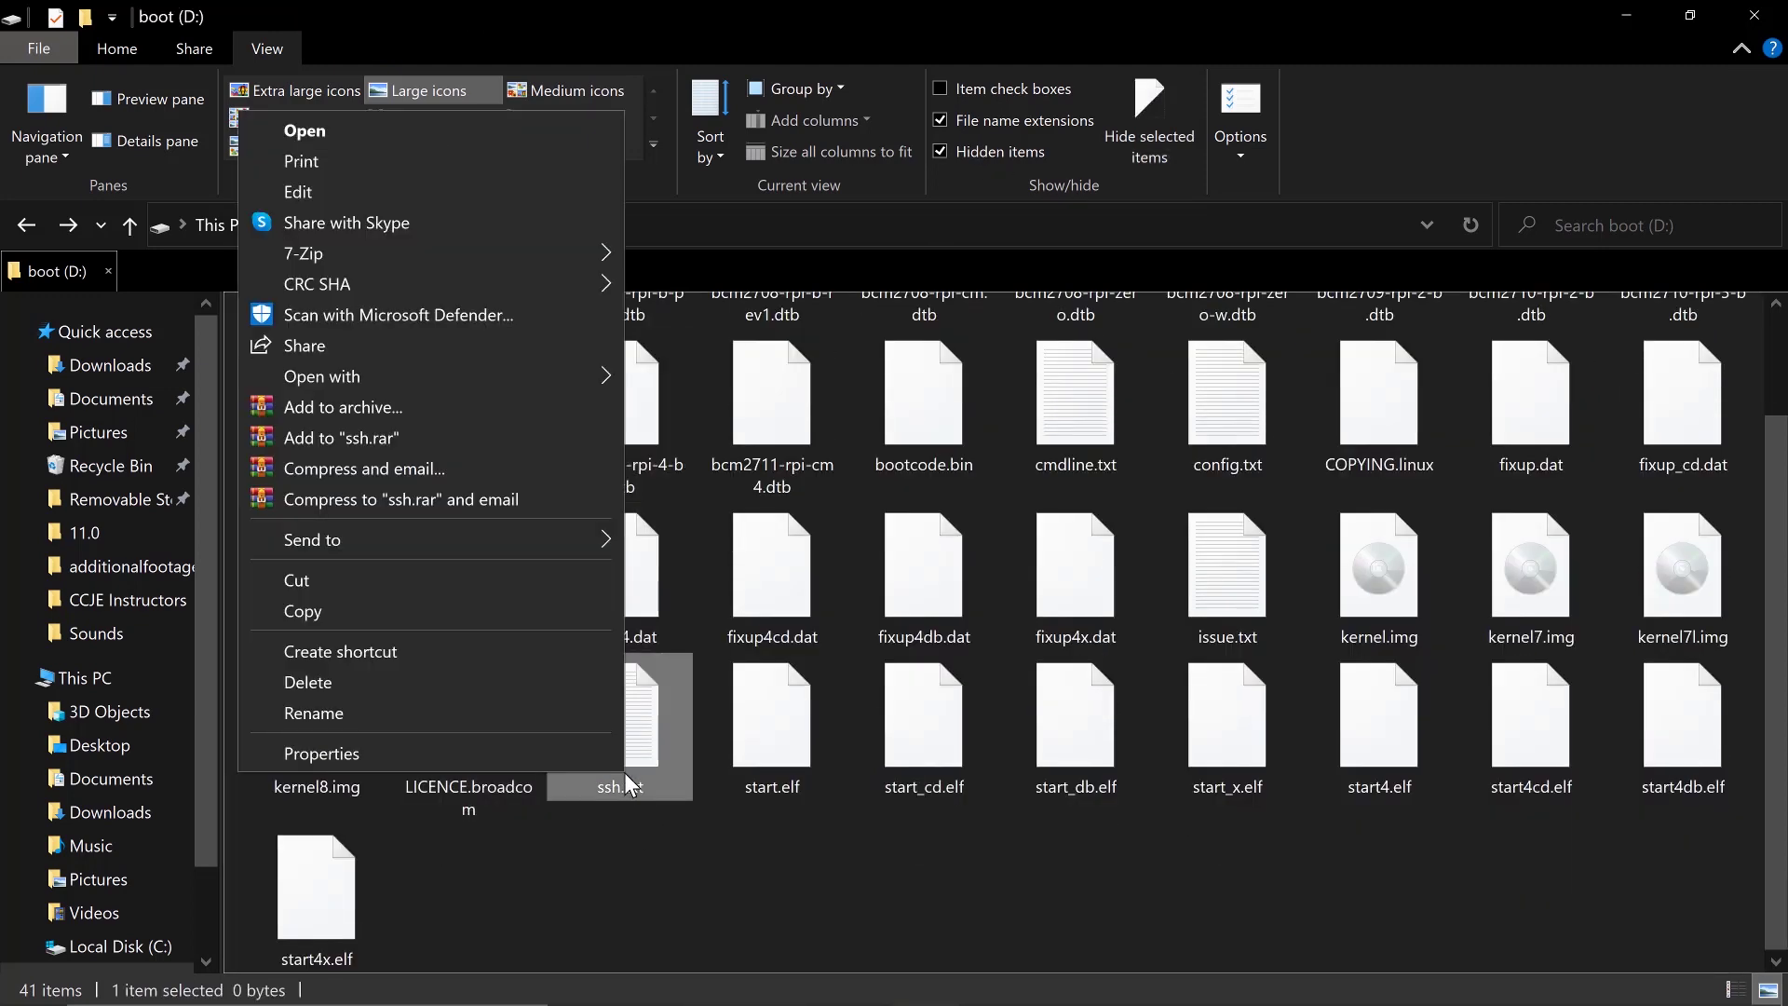
left_click(341, 711)
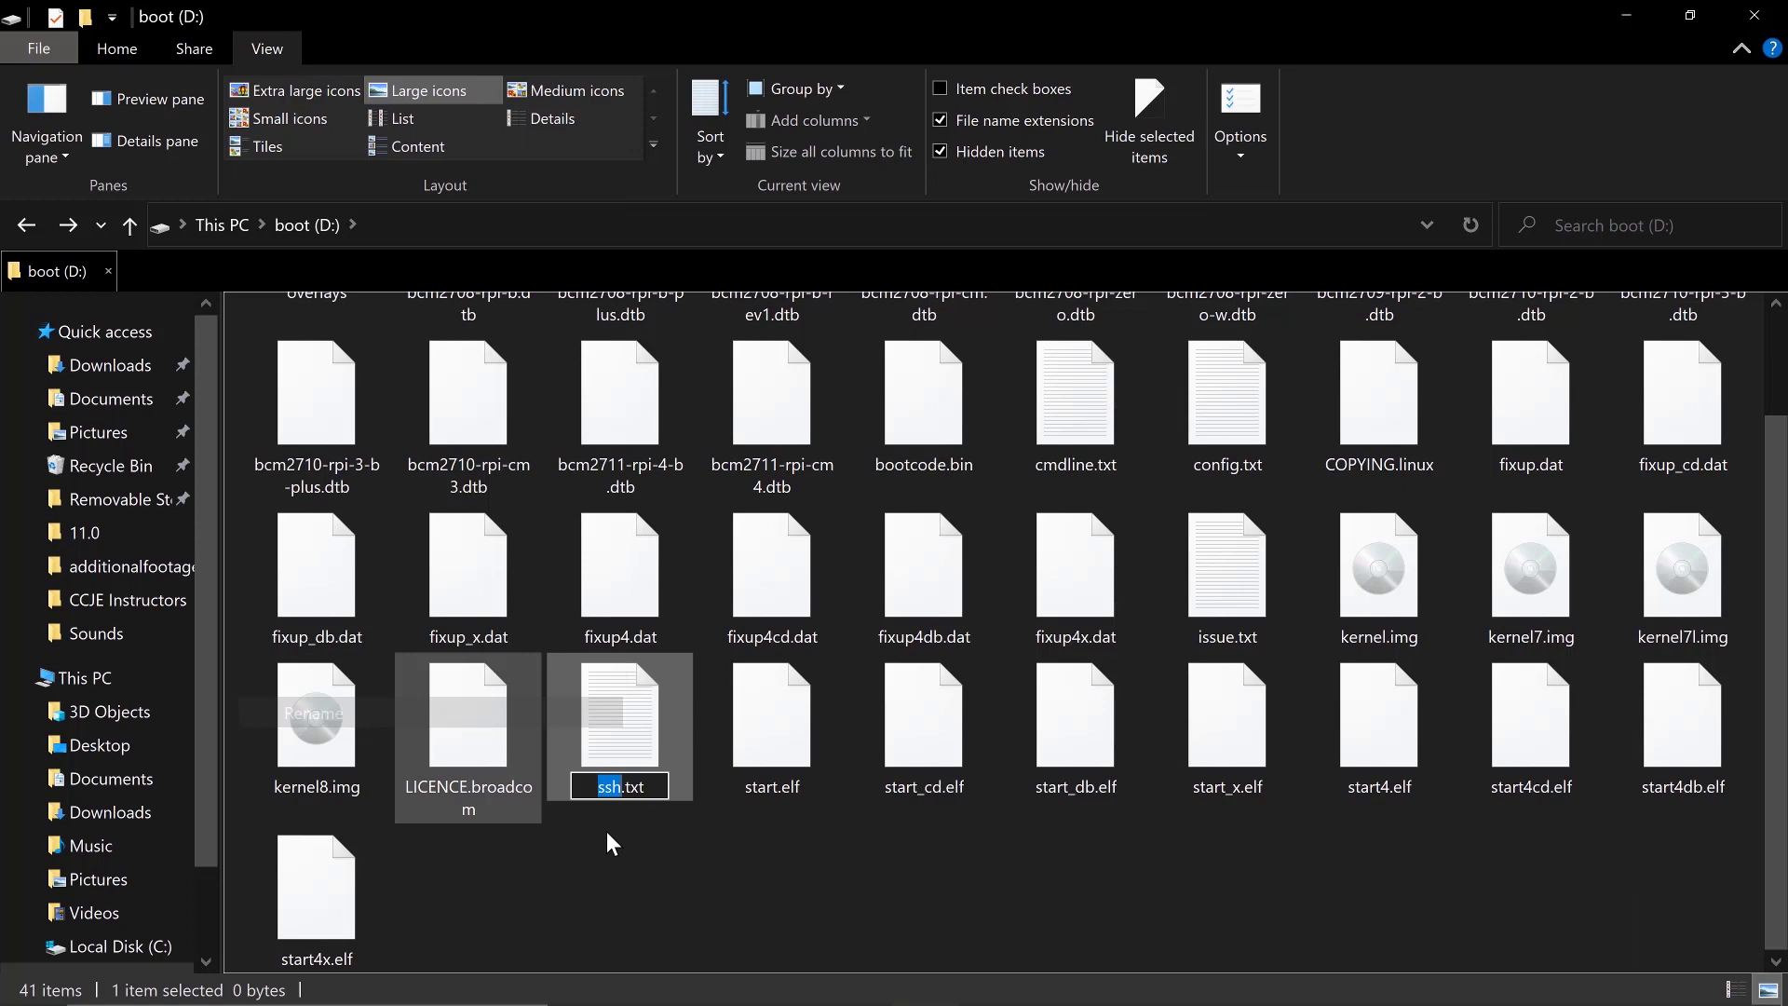
left_click(659, 790)
key("BackSpace")
key("BackSpace")
key("BackSpace")
key("BackSpace")
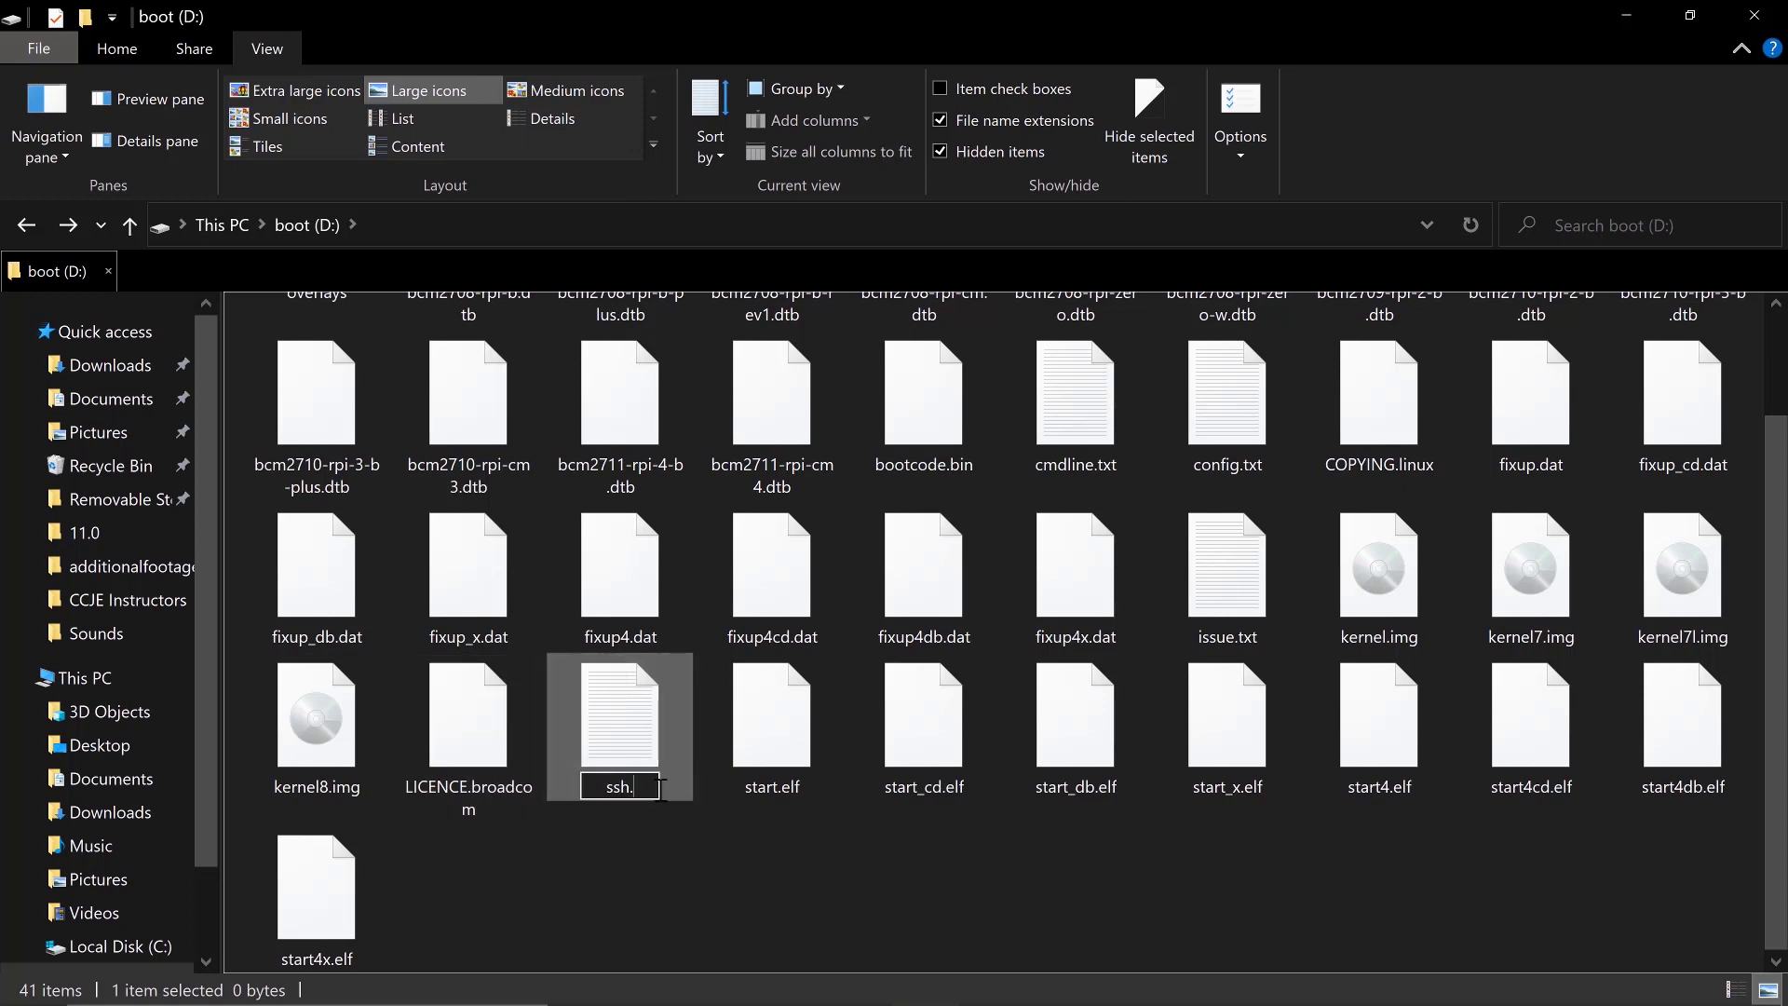
key("Return")
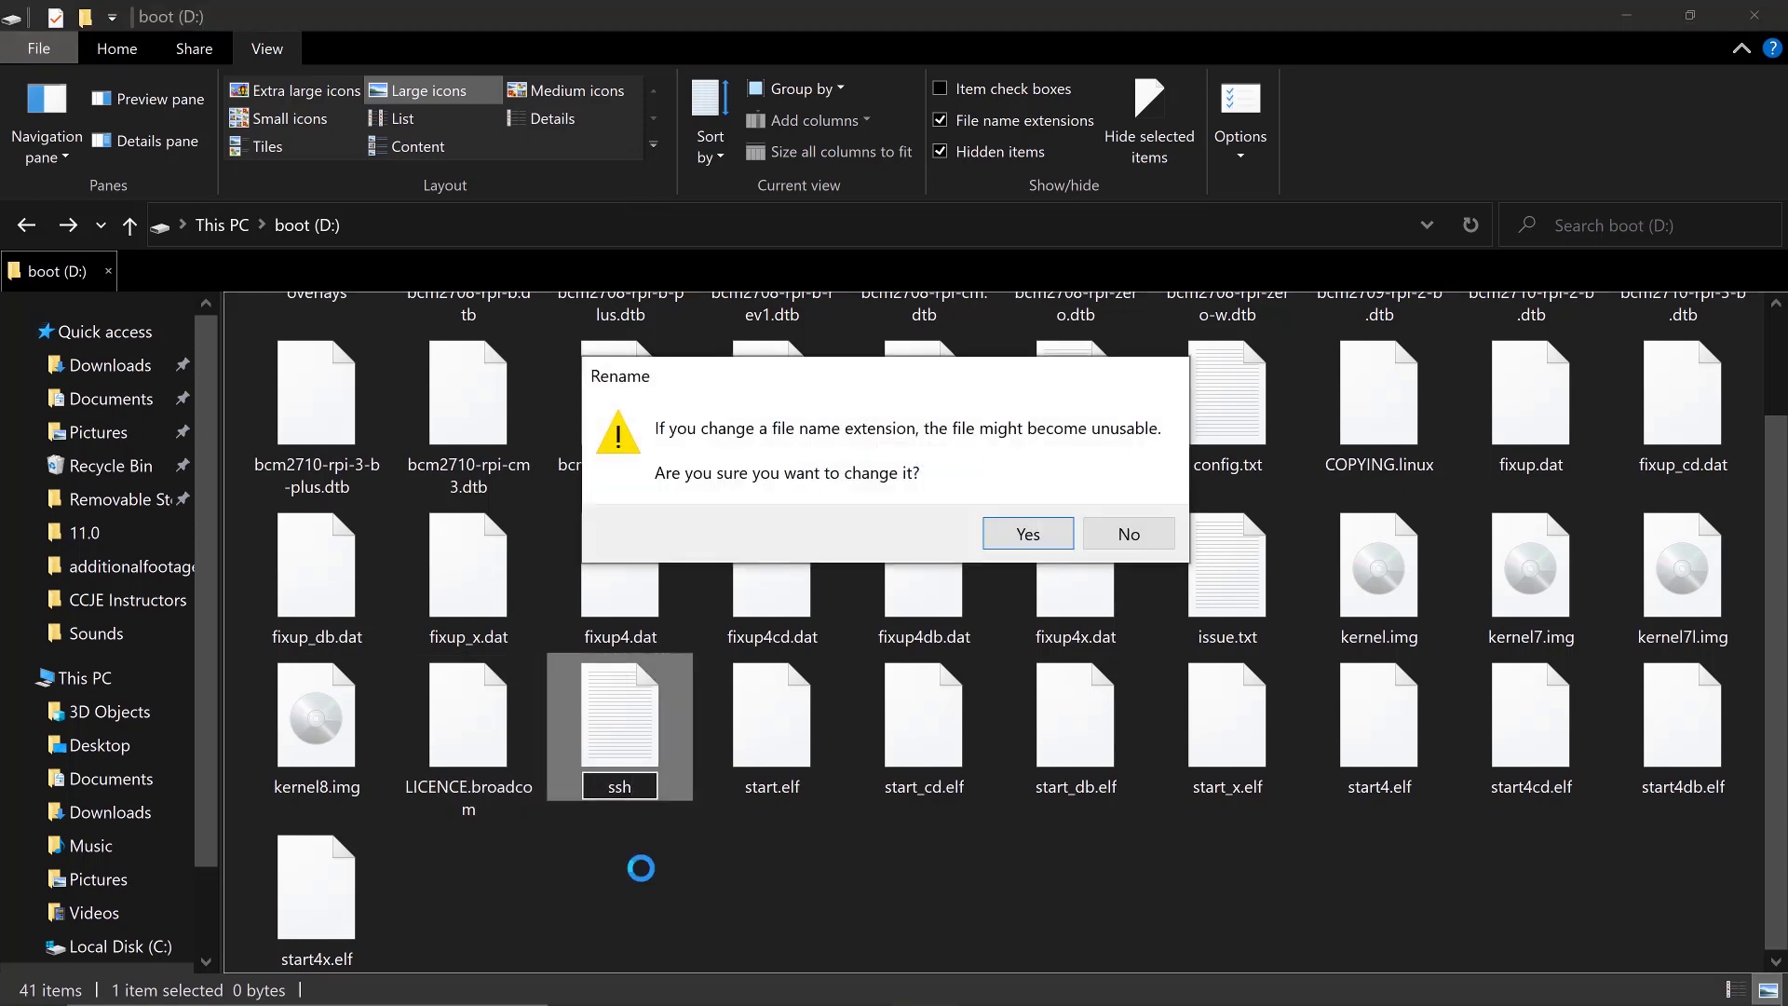
left_click(1029, 534)
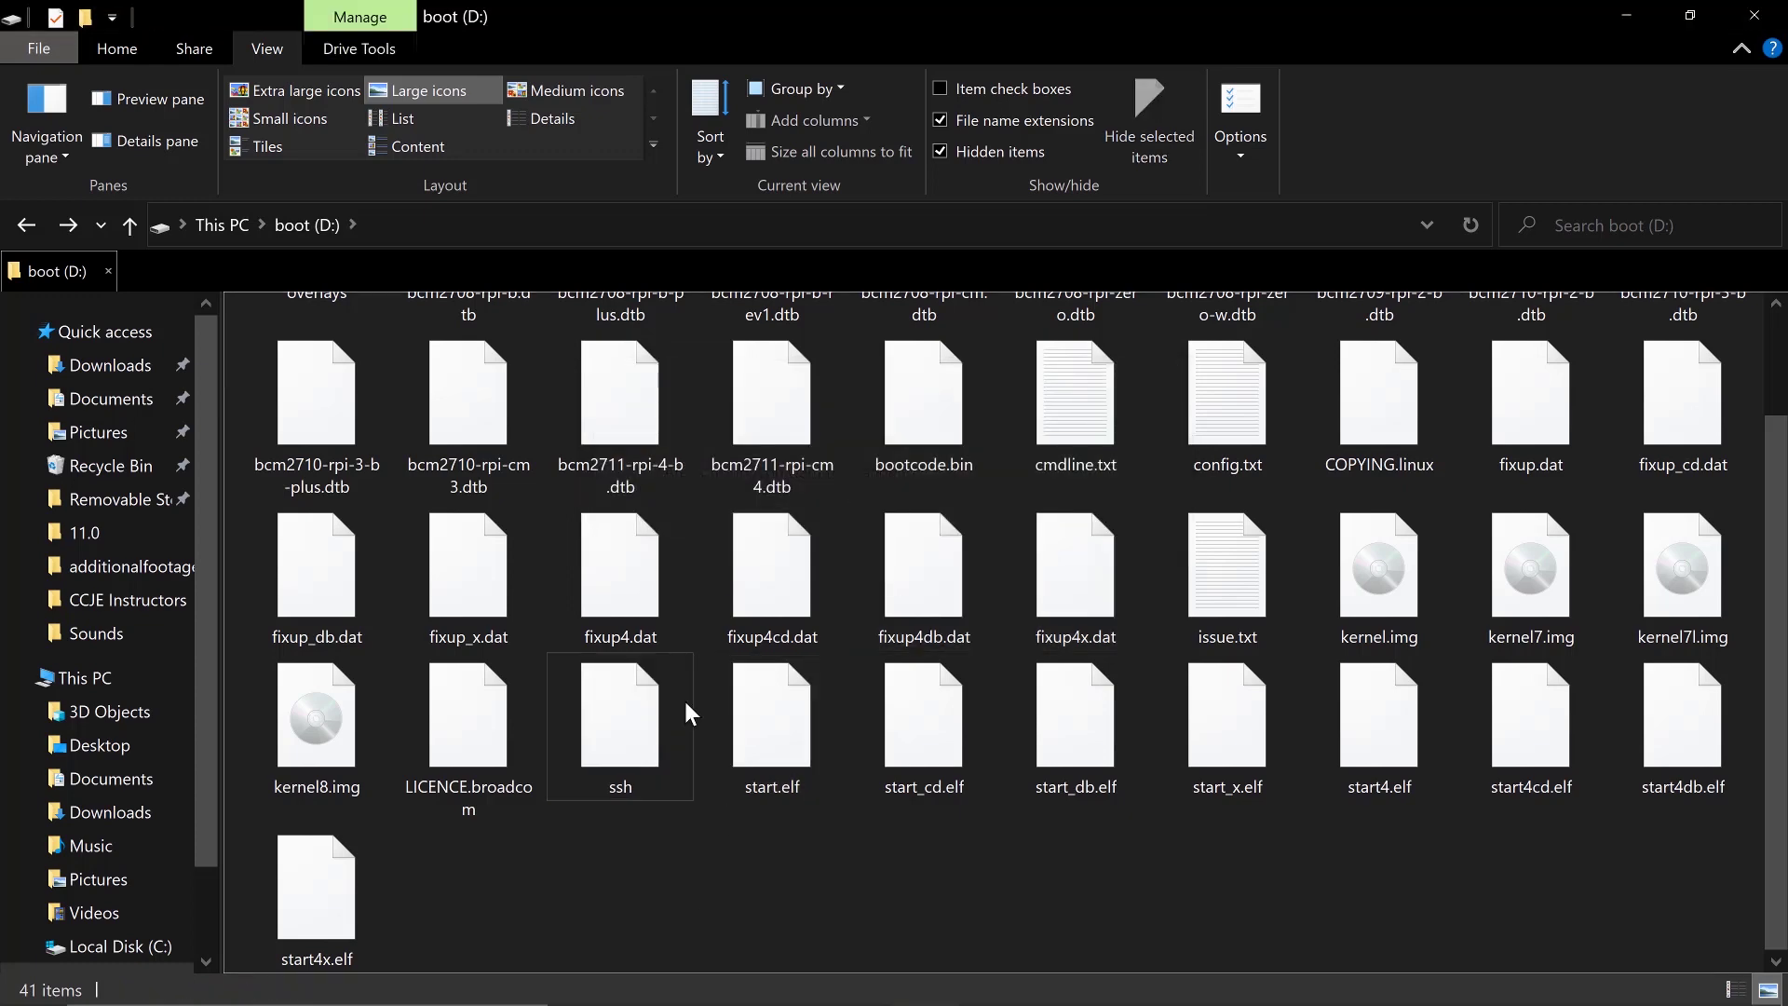
Close the boot (D:) File Explorer window
left_click(1755, 13)
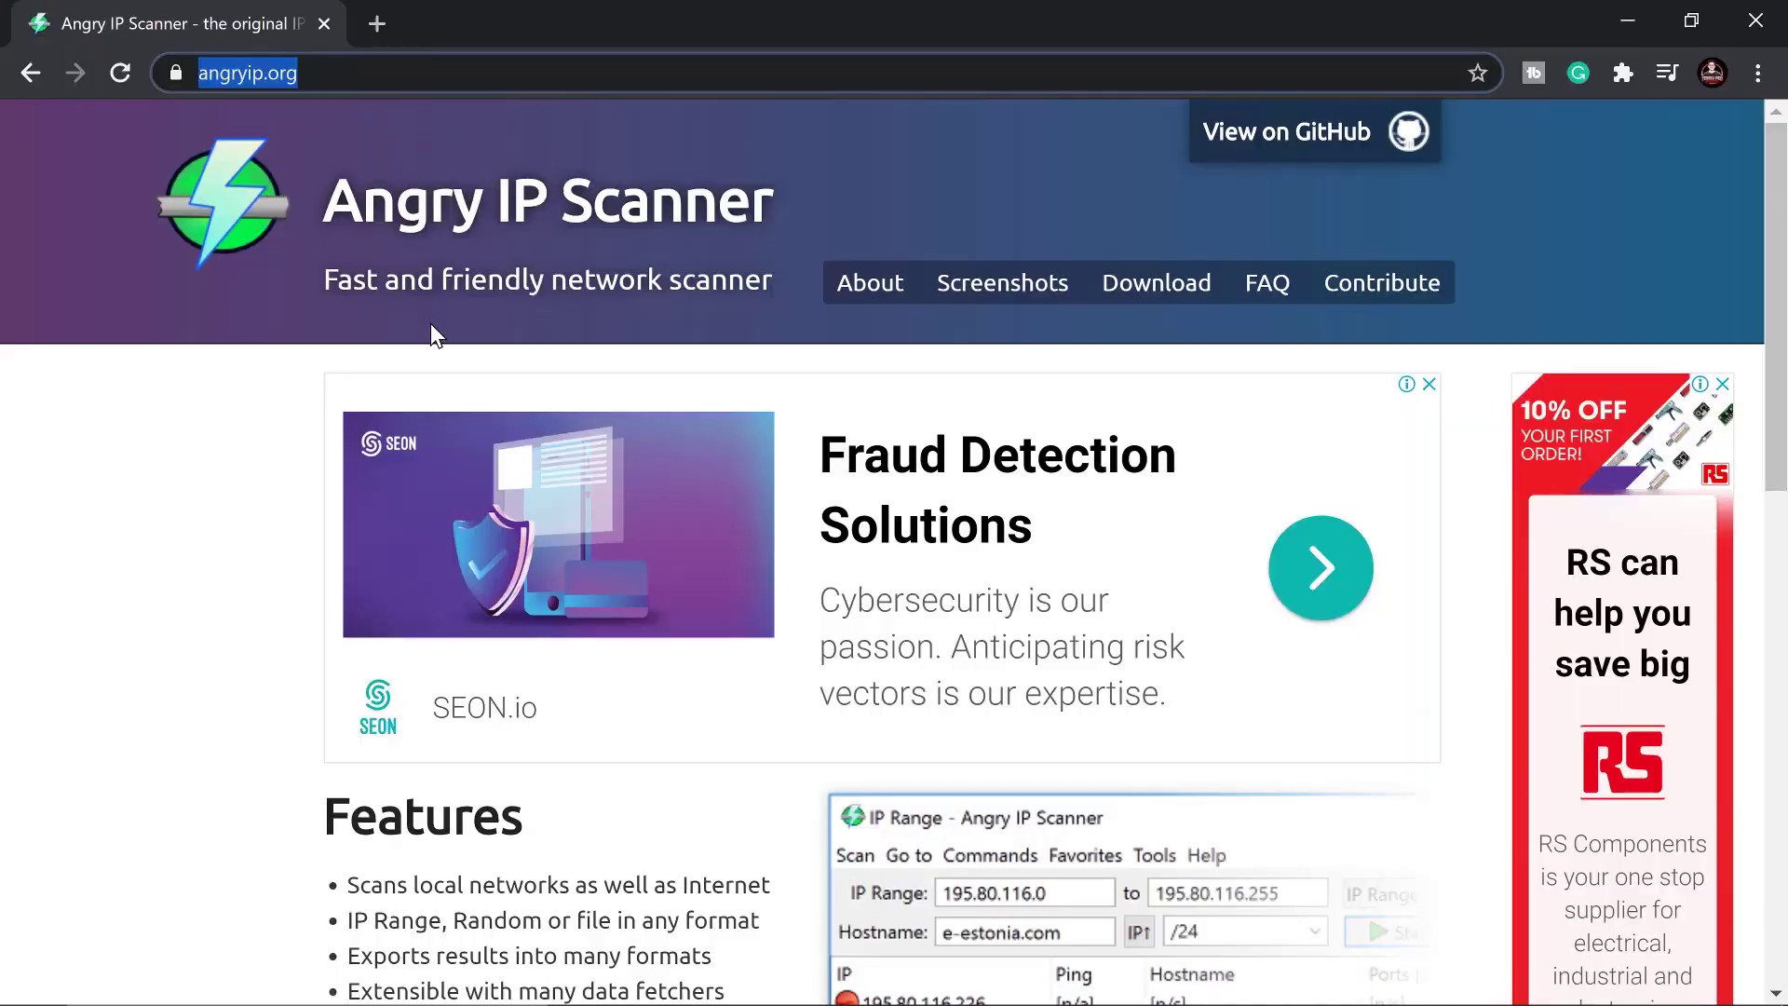
Go from the angryip.org homepage to the Free Download page
scroll(518, 453, "down", 9)
scroll(443, 261, "up", 9)
left_click_drag(331, 280, 783, 284)
scroll(603, 473, "down", 4)
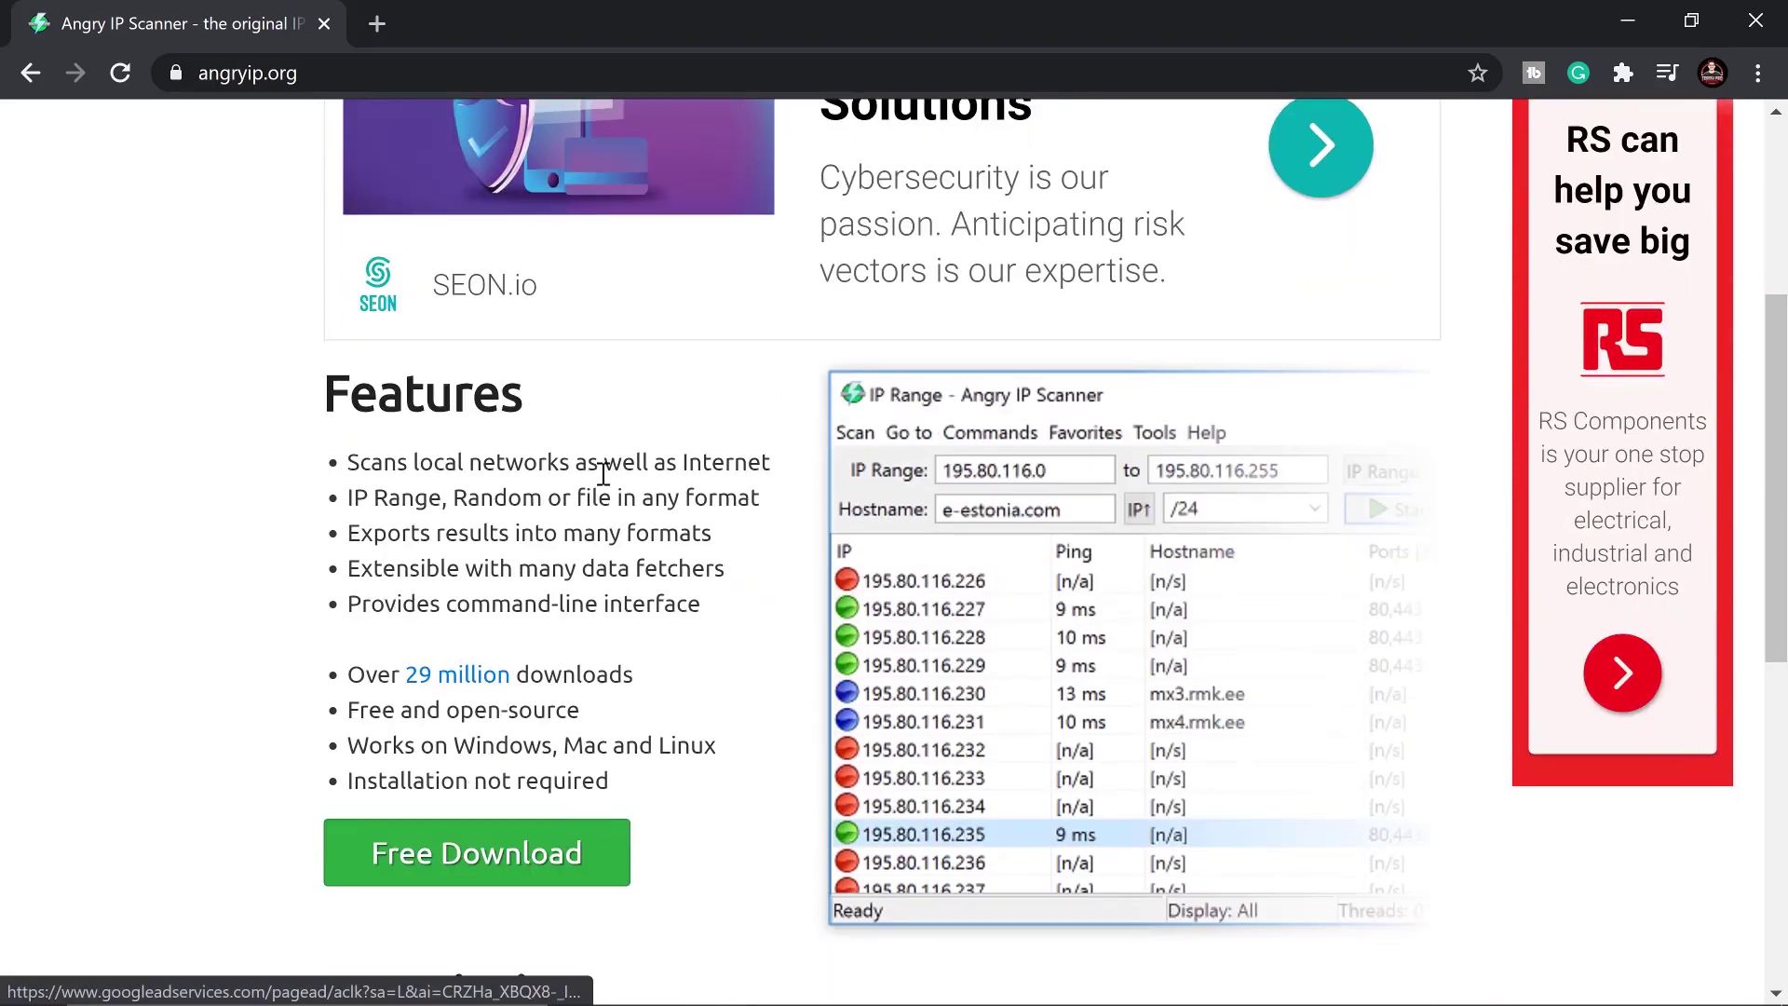
scroll(603, 473, "down", 3)
left_click(555, 623)
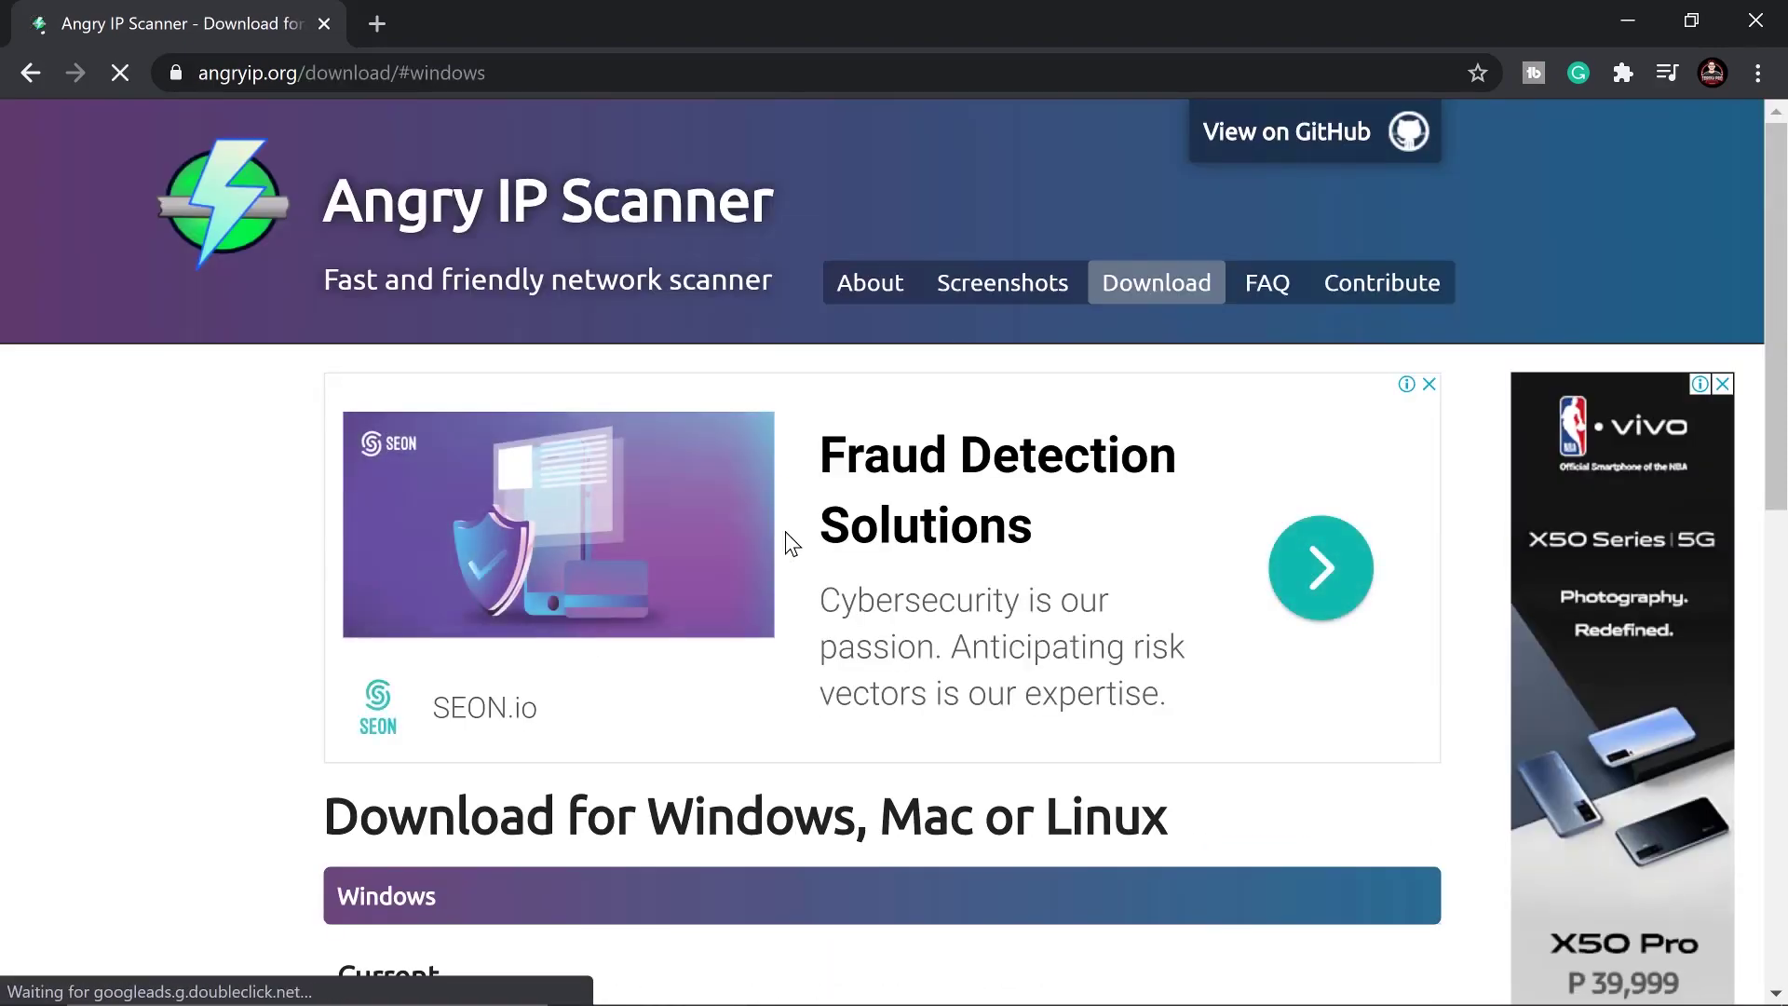
Download the 3.7.2 32/64-bit Windows installer and run it from Chrome's download bar
scroll(739, 542, "down", 3)
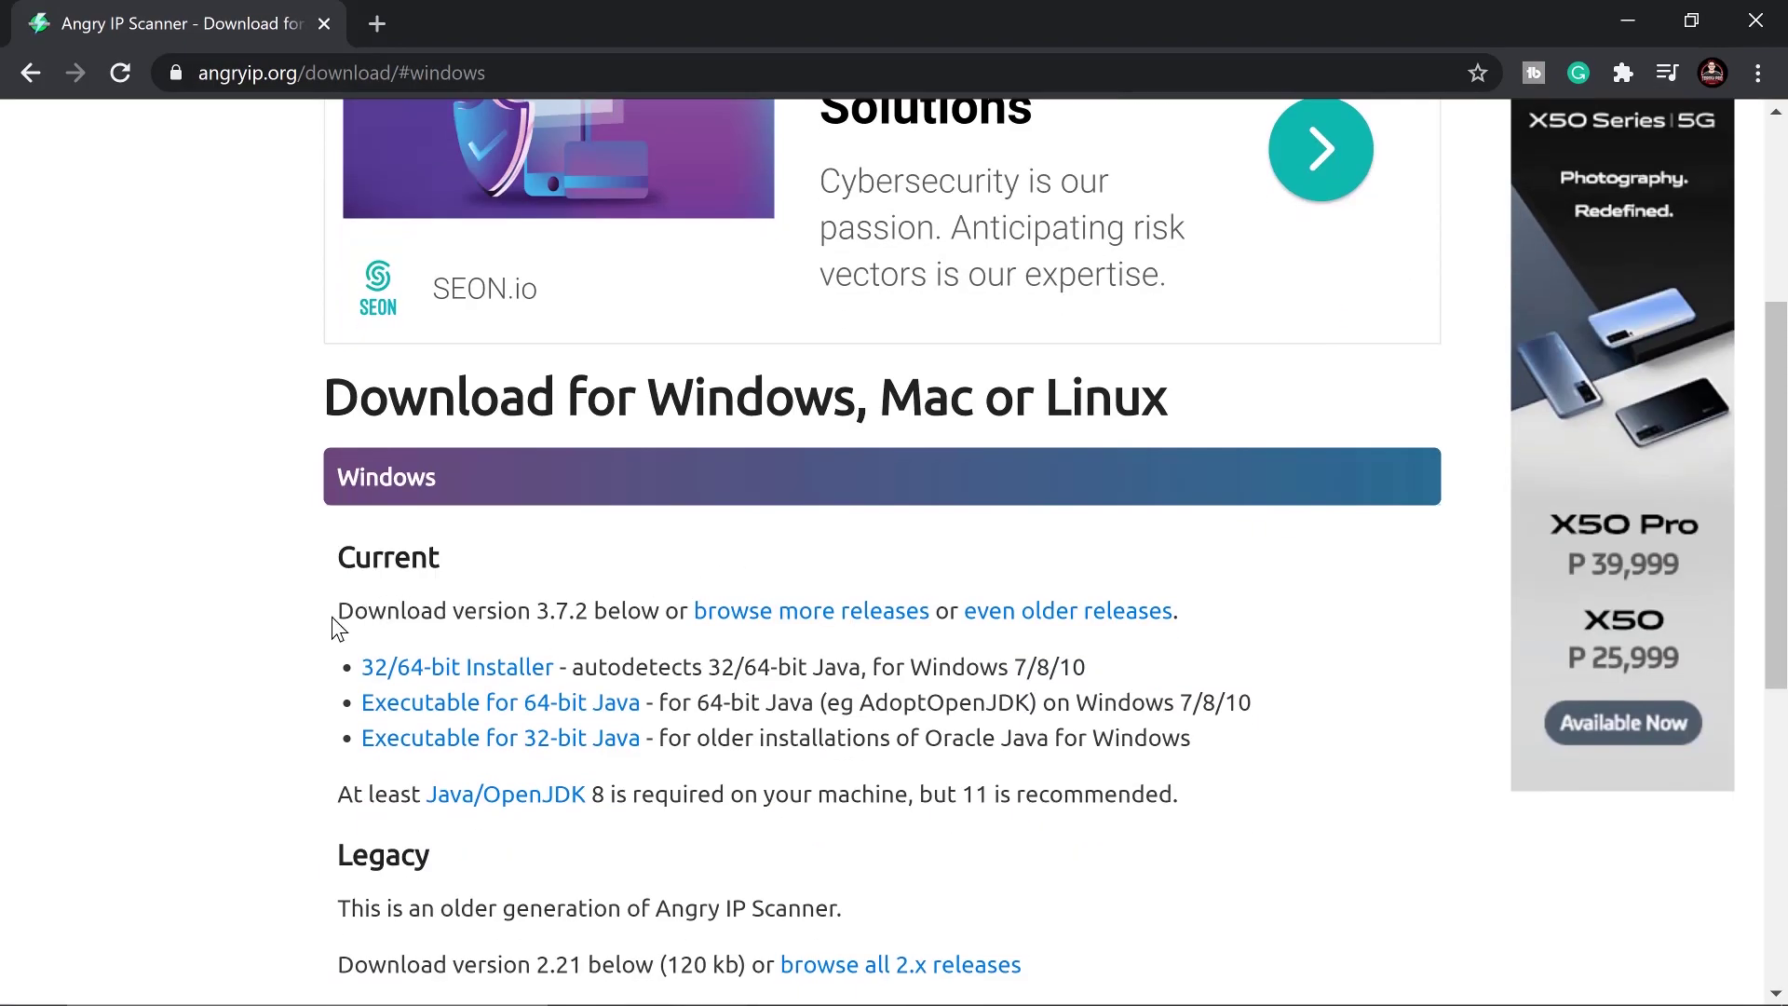
left_click_drag(333, 615, 1162, 605)
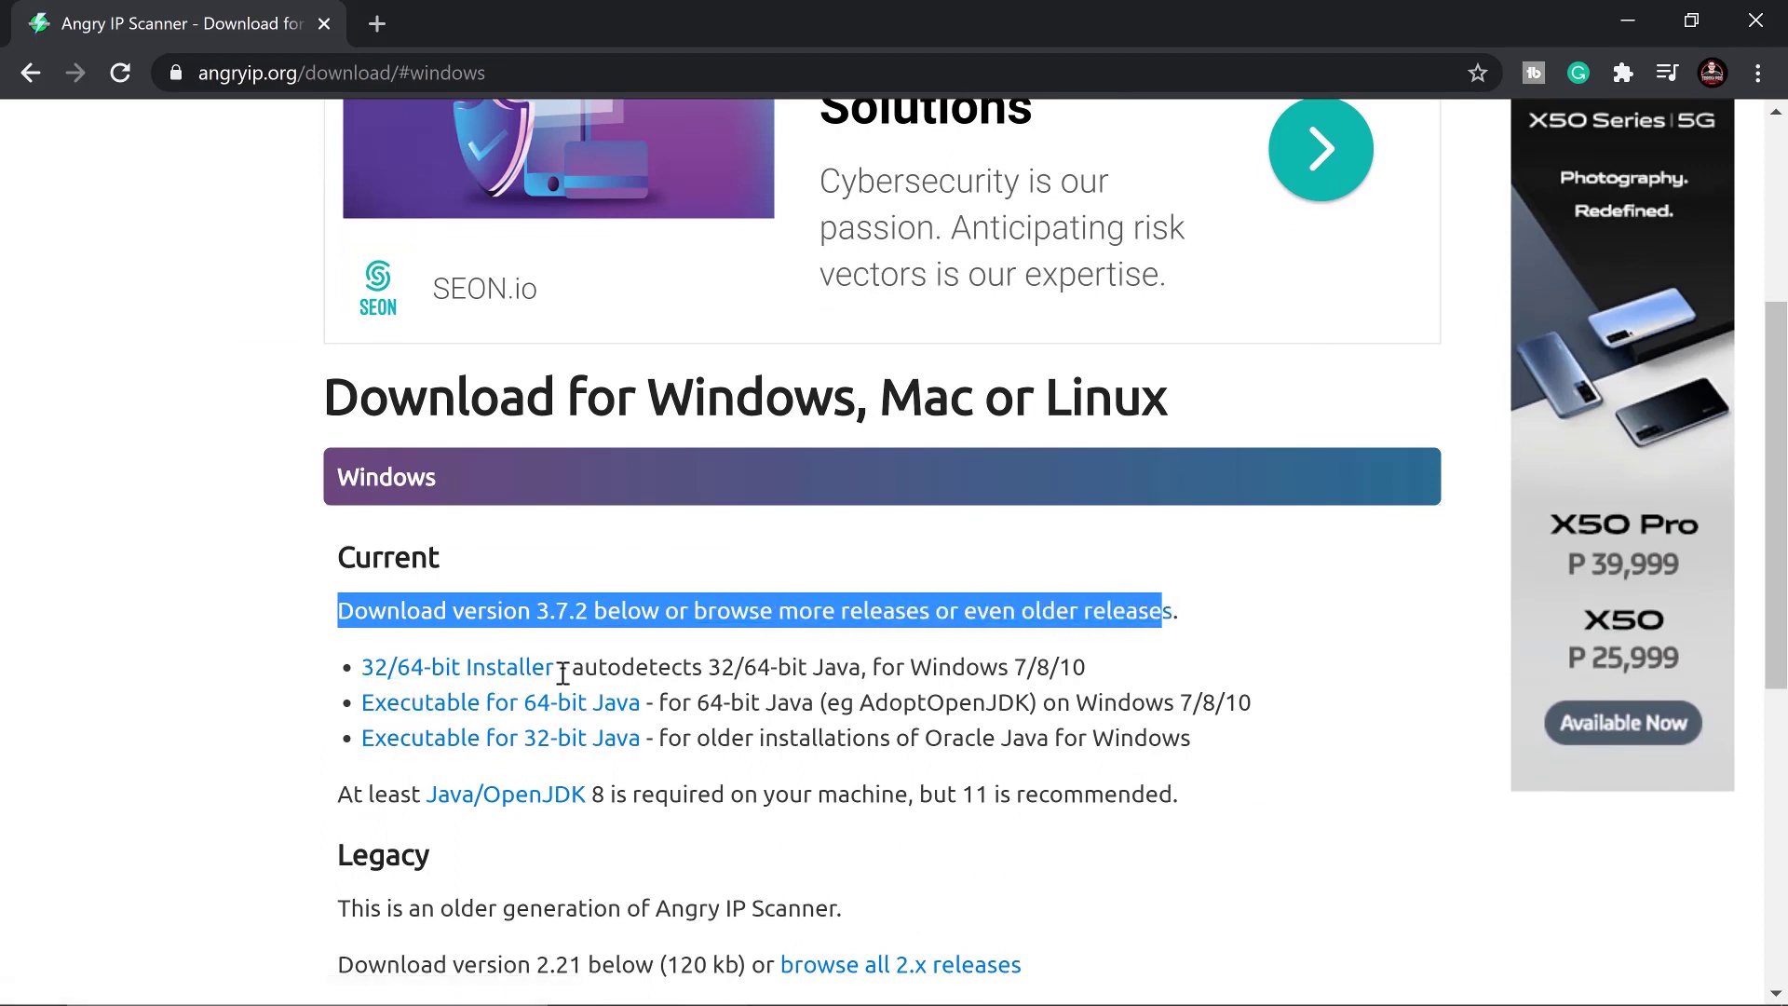
left_click(485, 680)
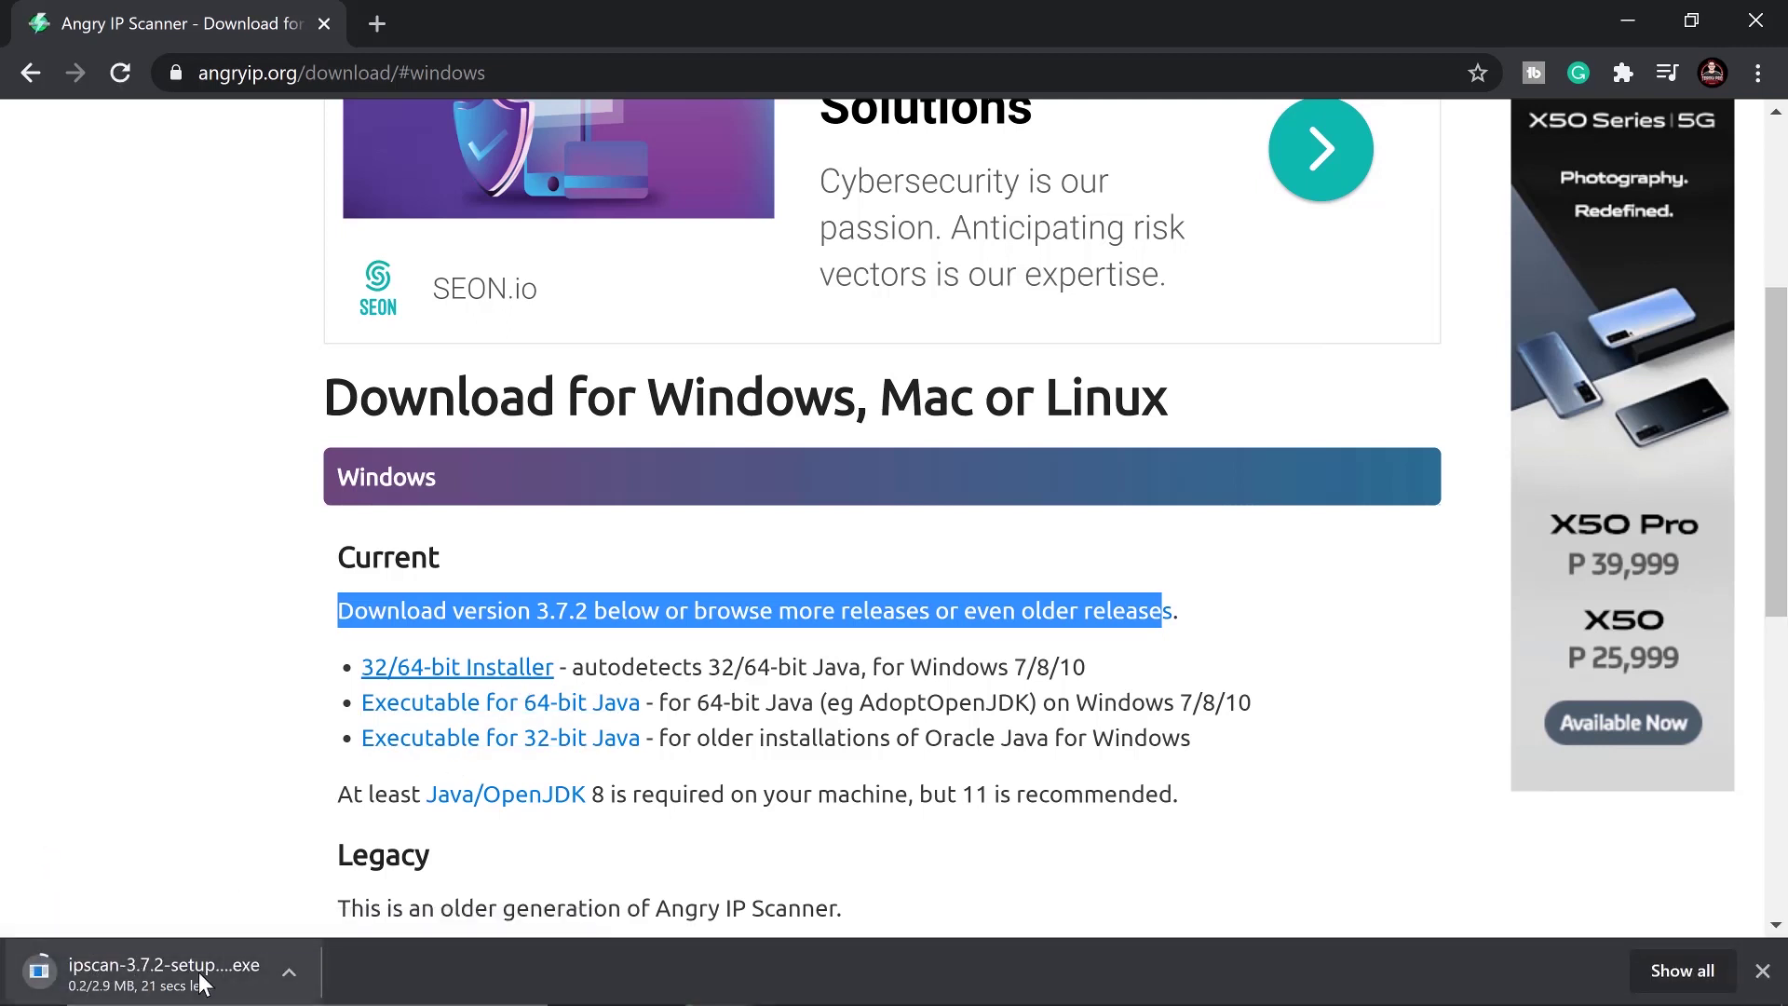
left_click(289, 971)
left_click(146, 769)
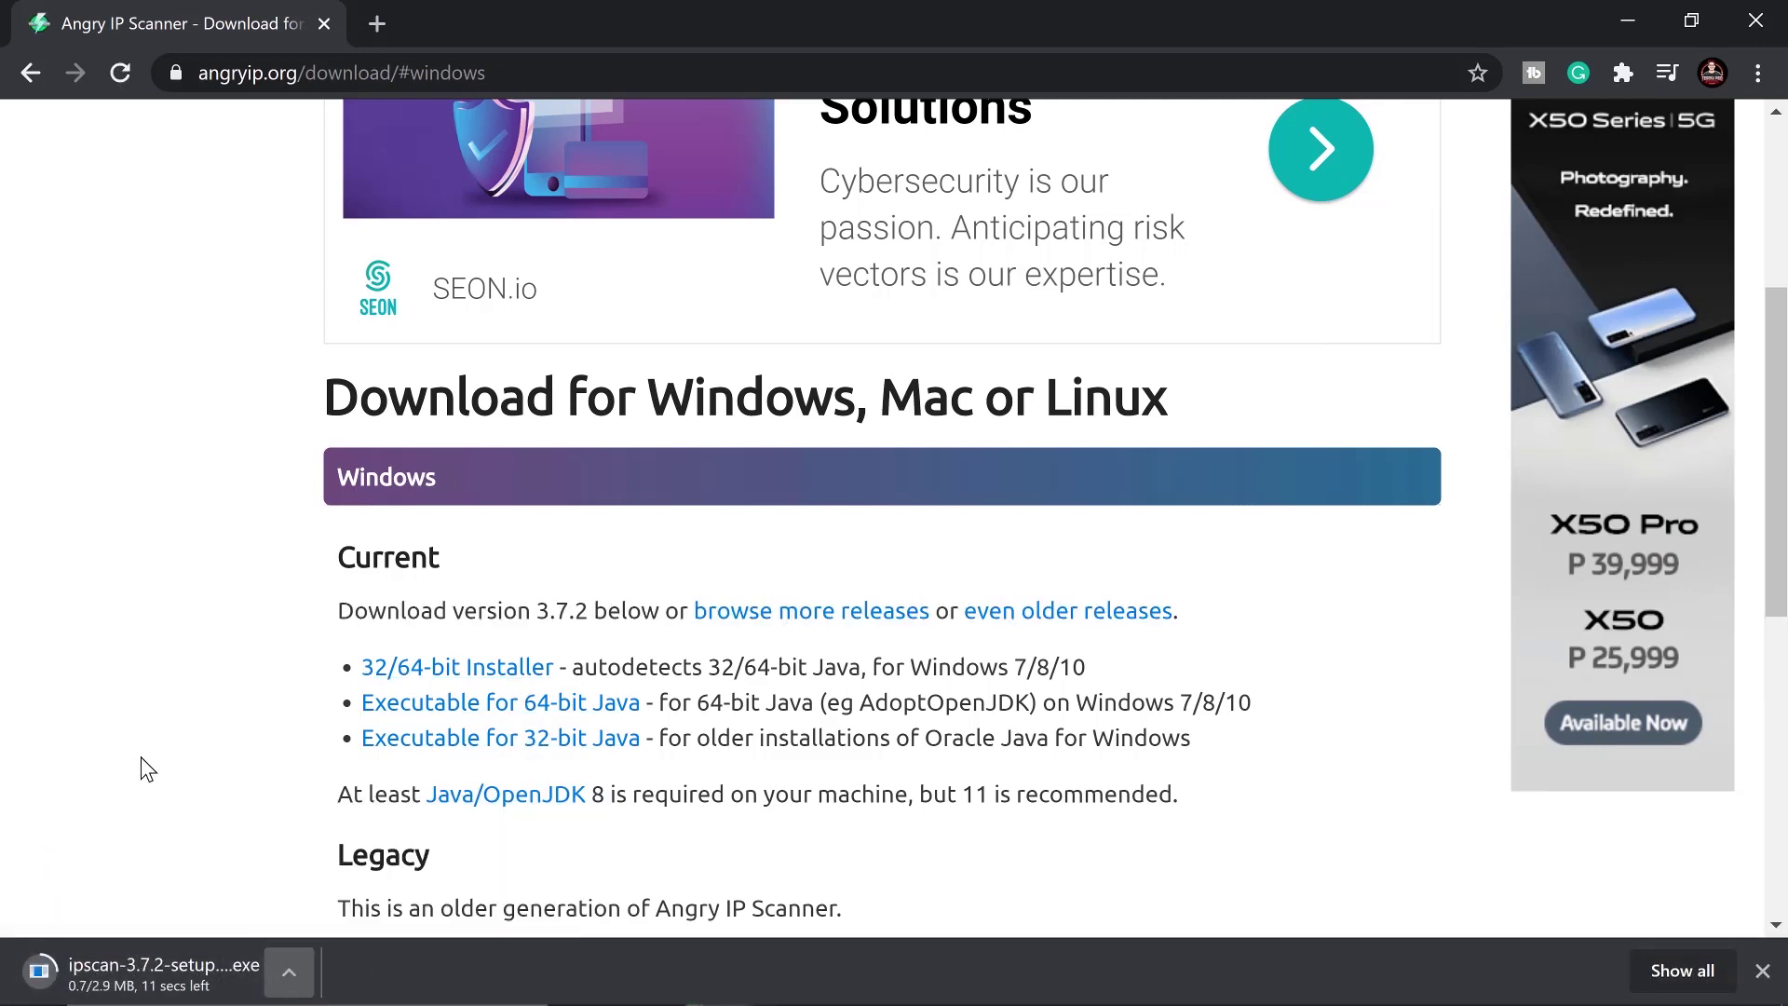
triple_click(147, 768)
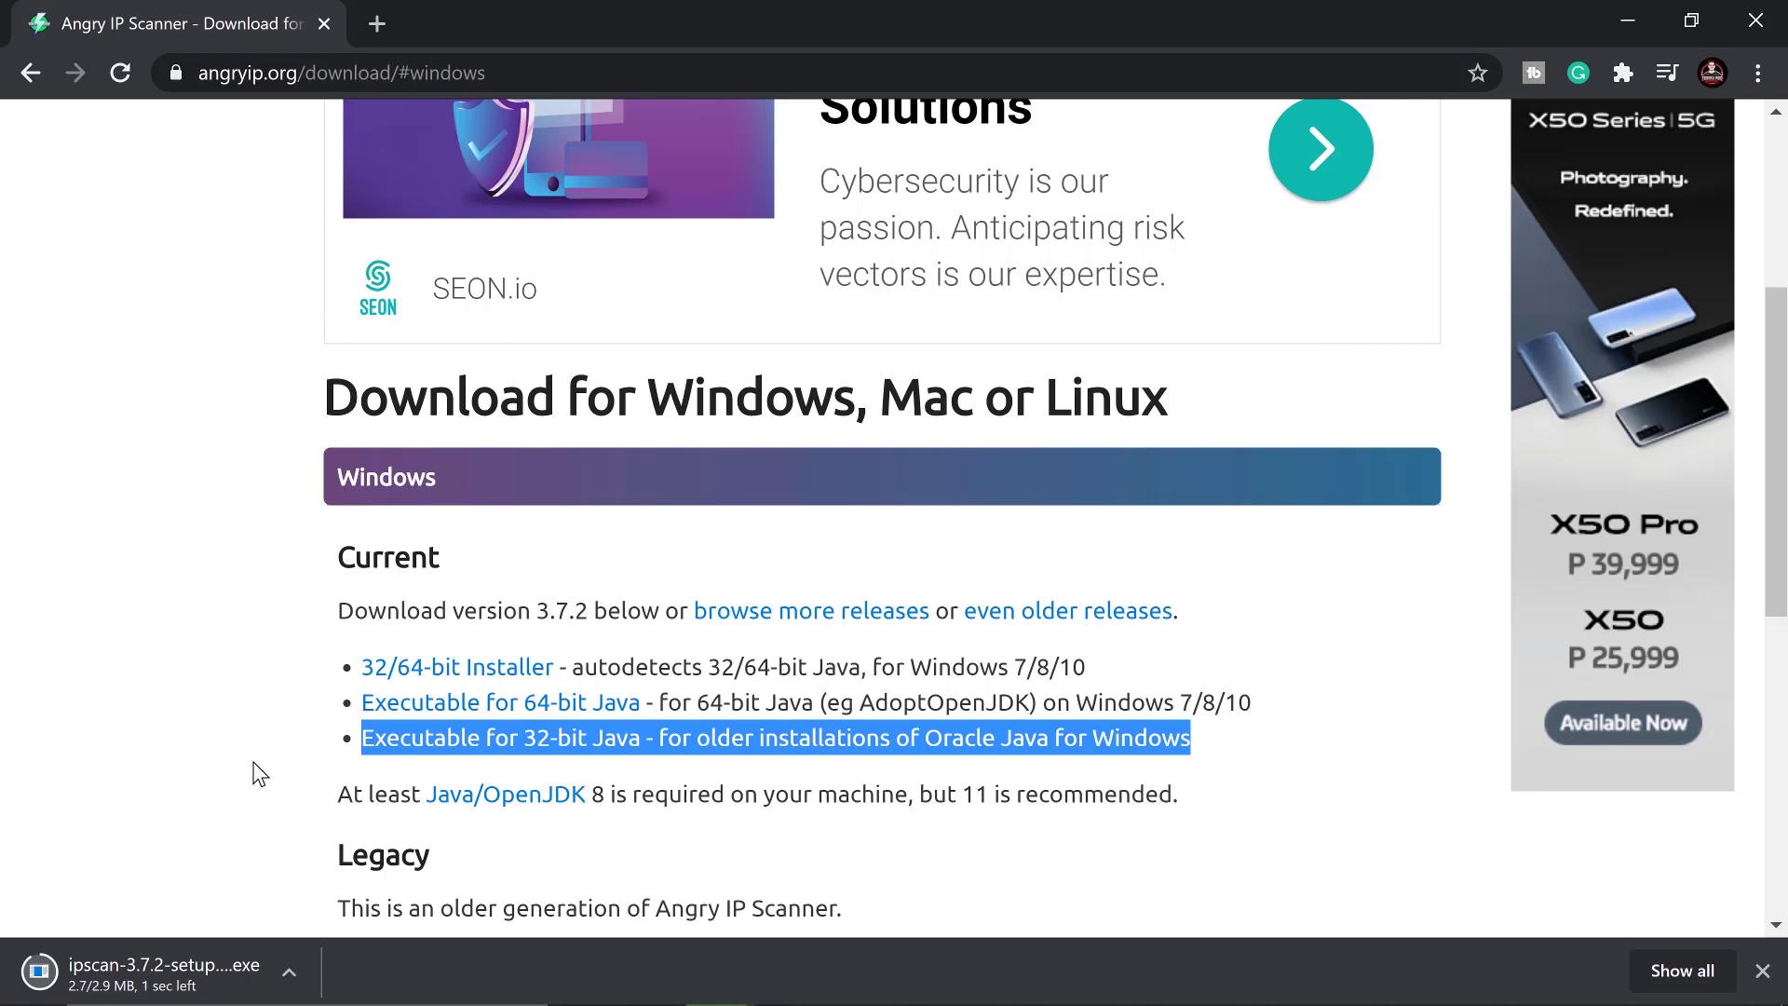
left_click(210, 976)
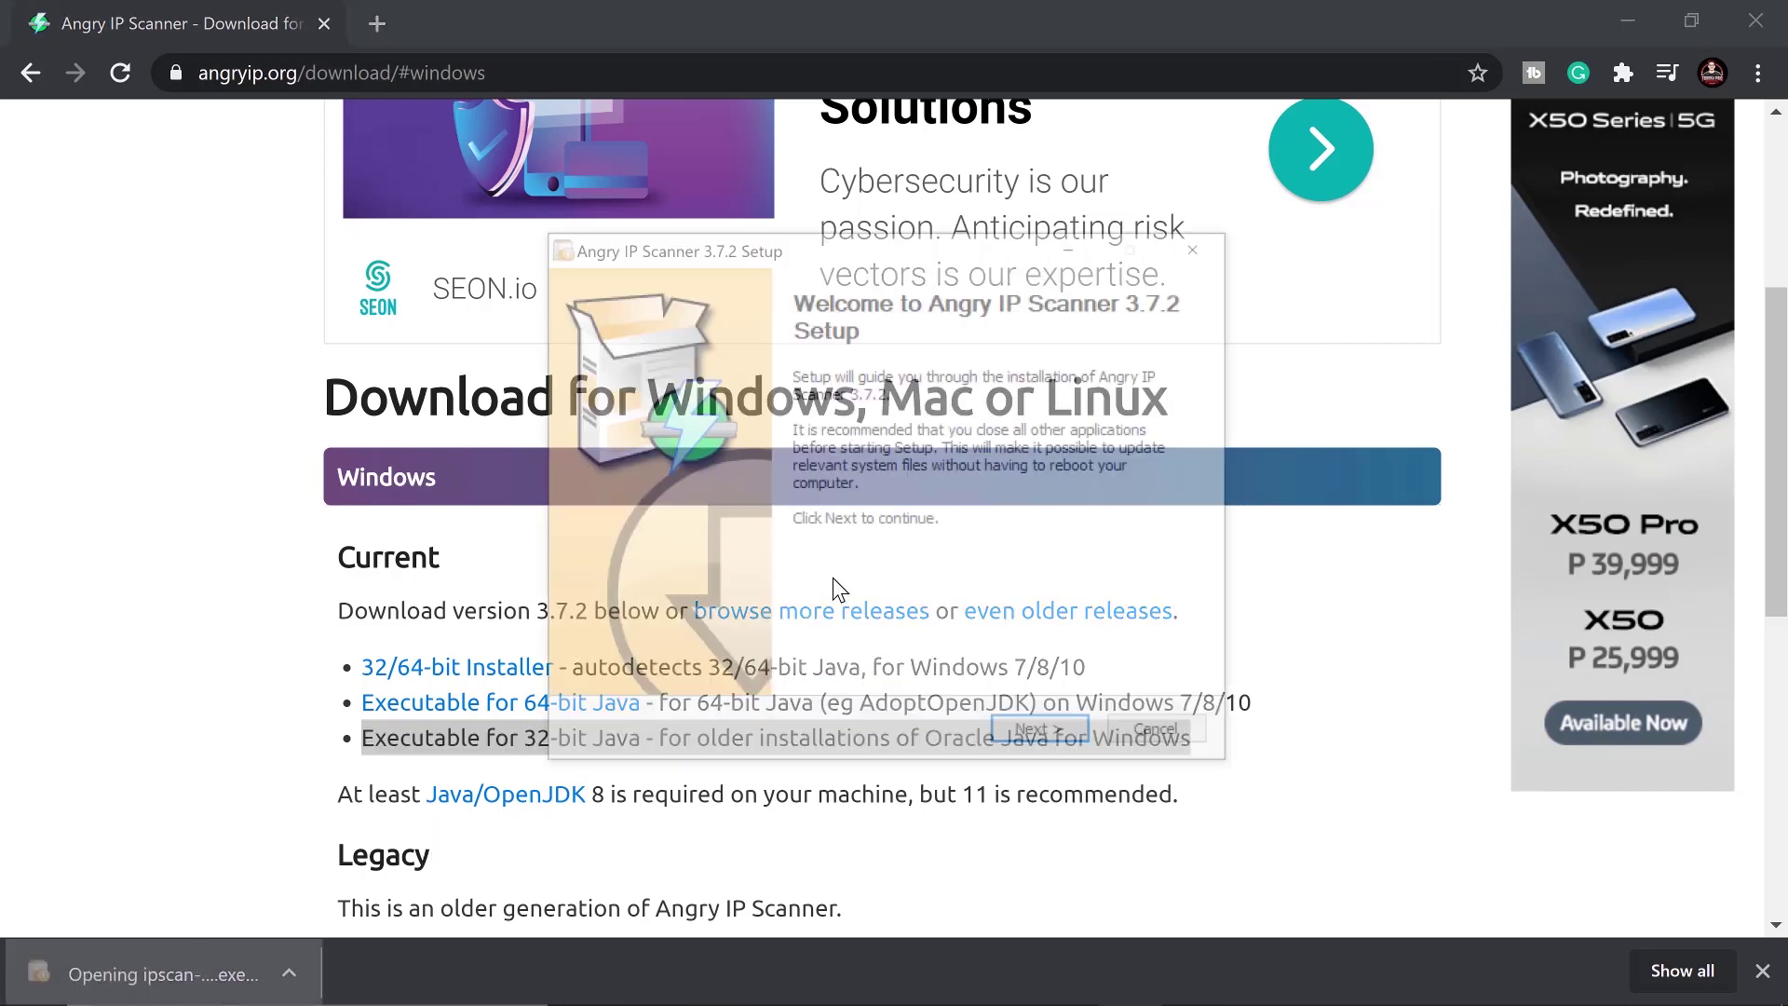
Install Angry IP Scanner 3.7.2 into Program Files, launch it, and select the range's start and end IPs
left_click(1052, 741)
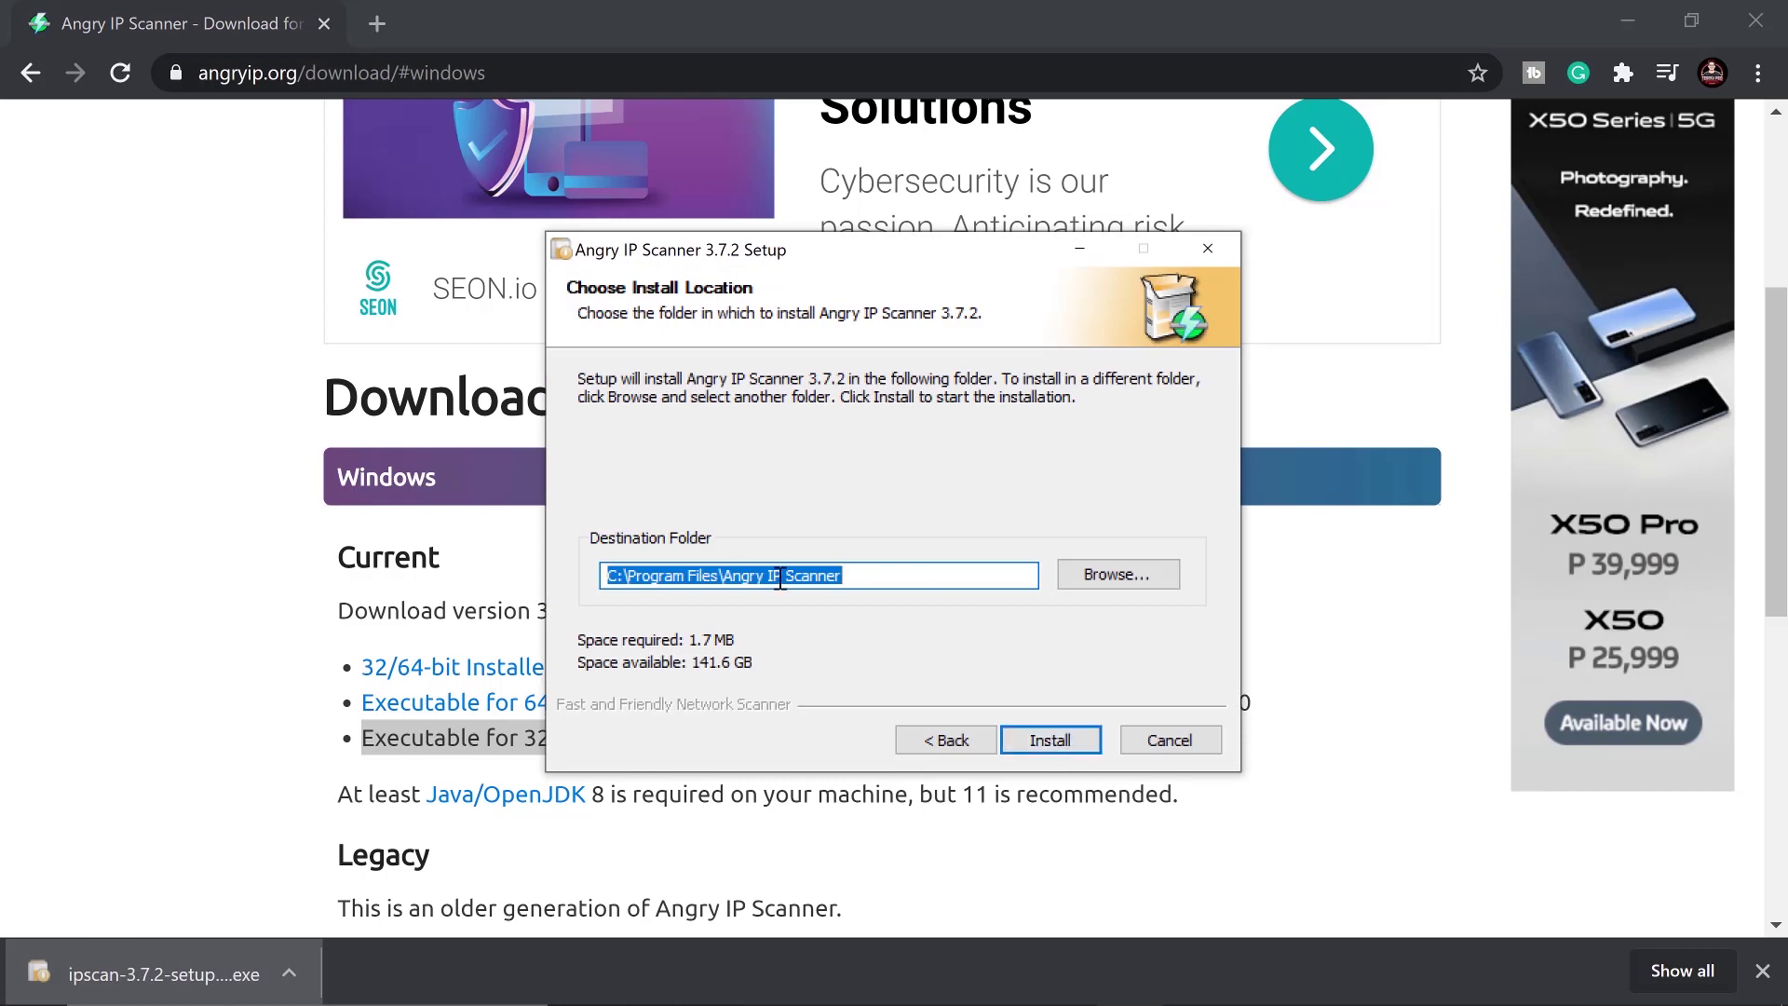
left_click(1048, 742)
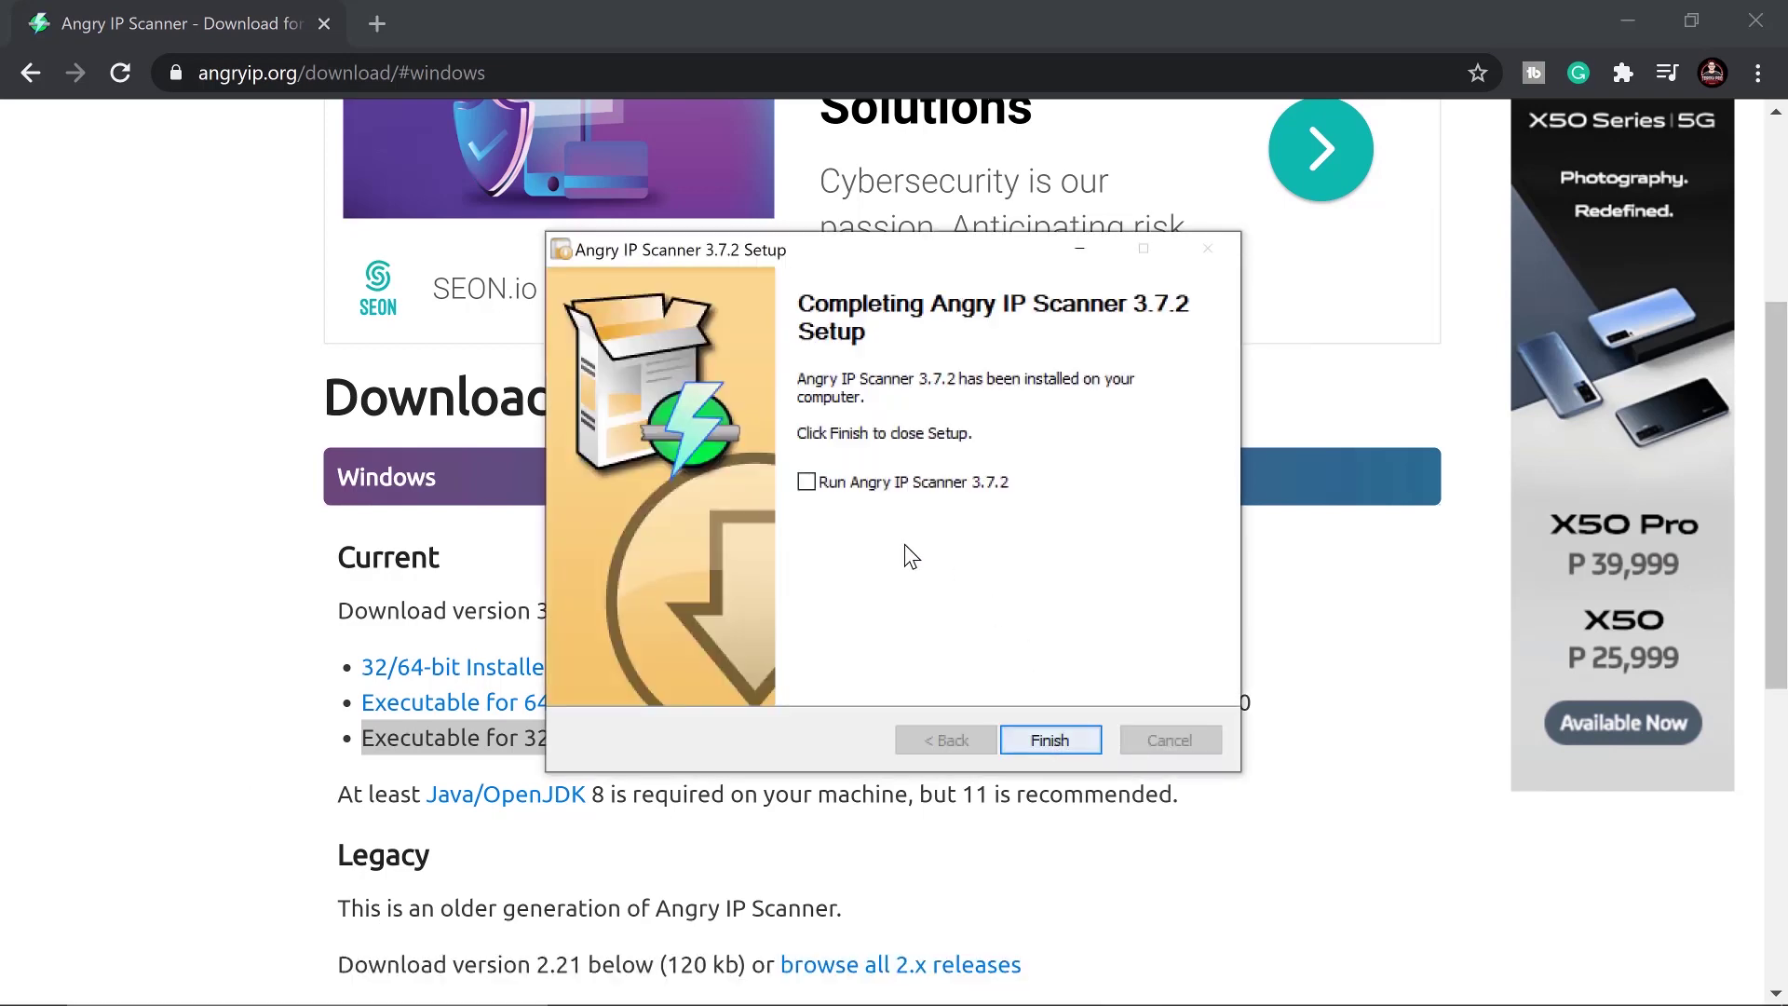
left_click(875, 484)
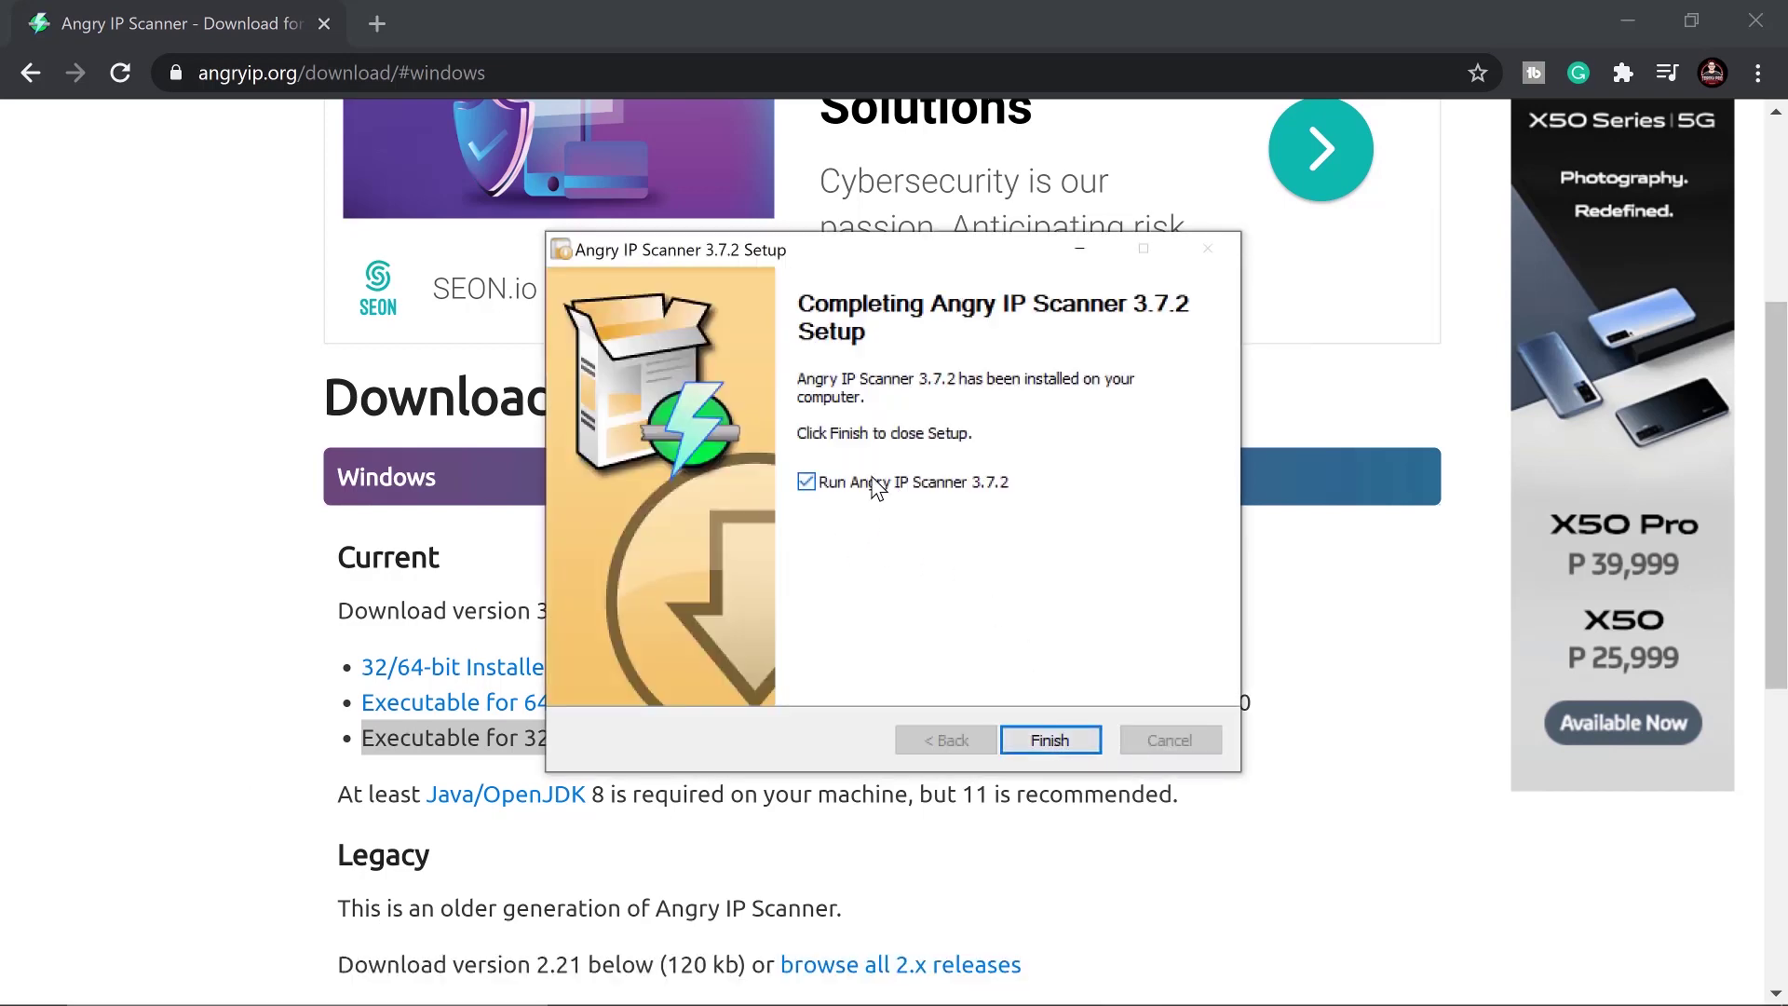
left_click(1045, 744)
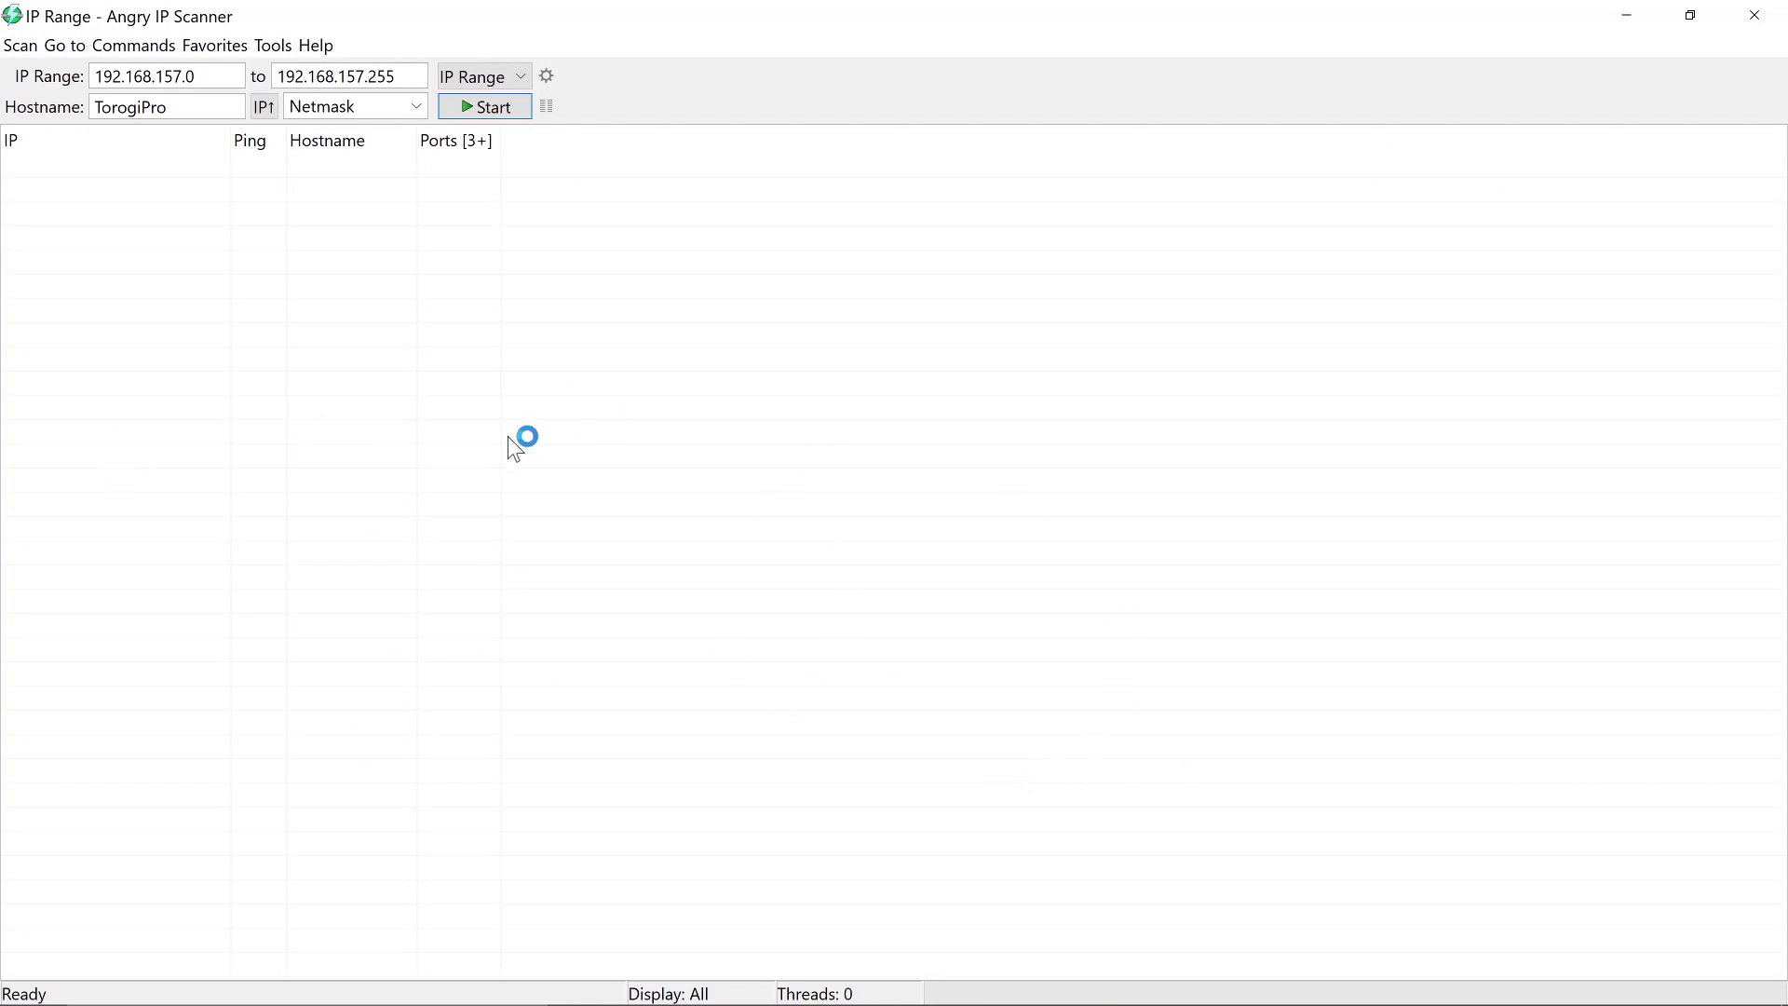
left_click_drag(227, 71, 98, 72)
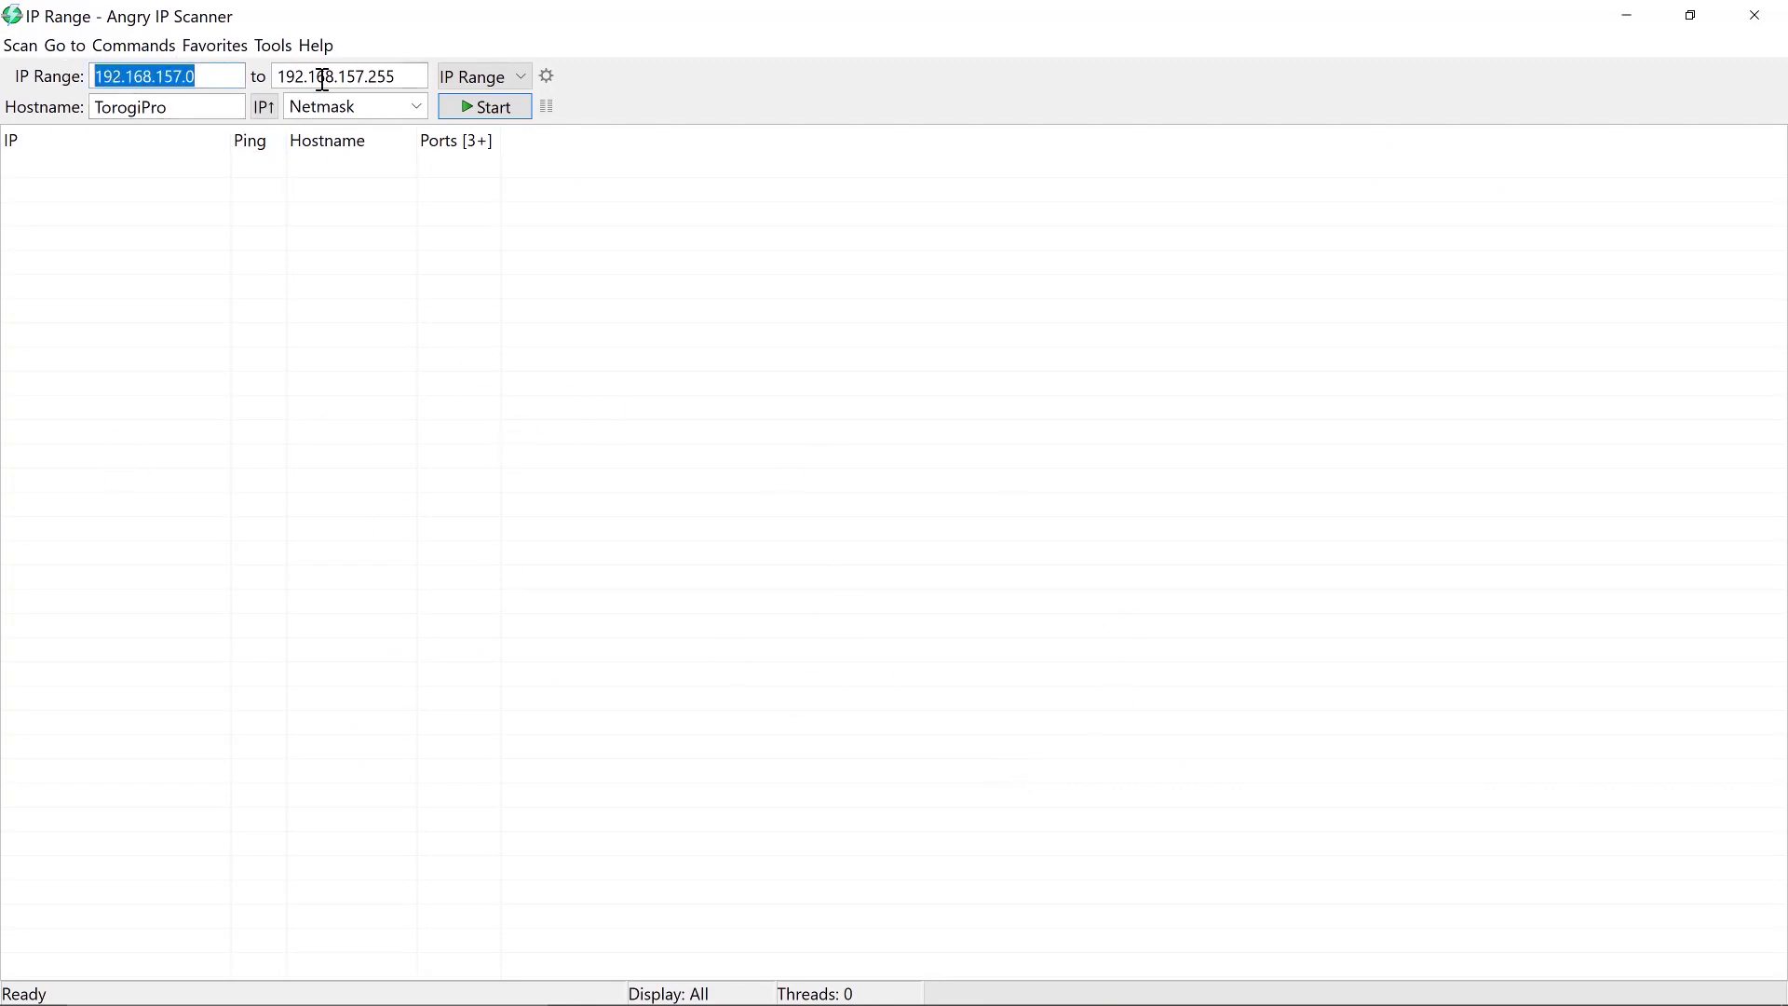
left_click_drag(411, 72, 276, 72)
Run ipconfig in Command Prompt to read Wi-Fi IPv4 192.168.180.94, then close the console
left_click(215, 998)
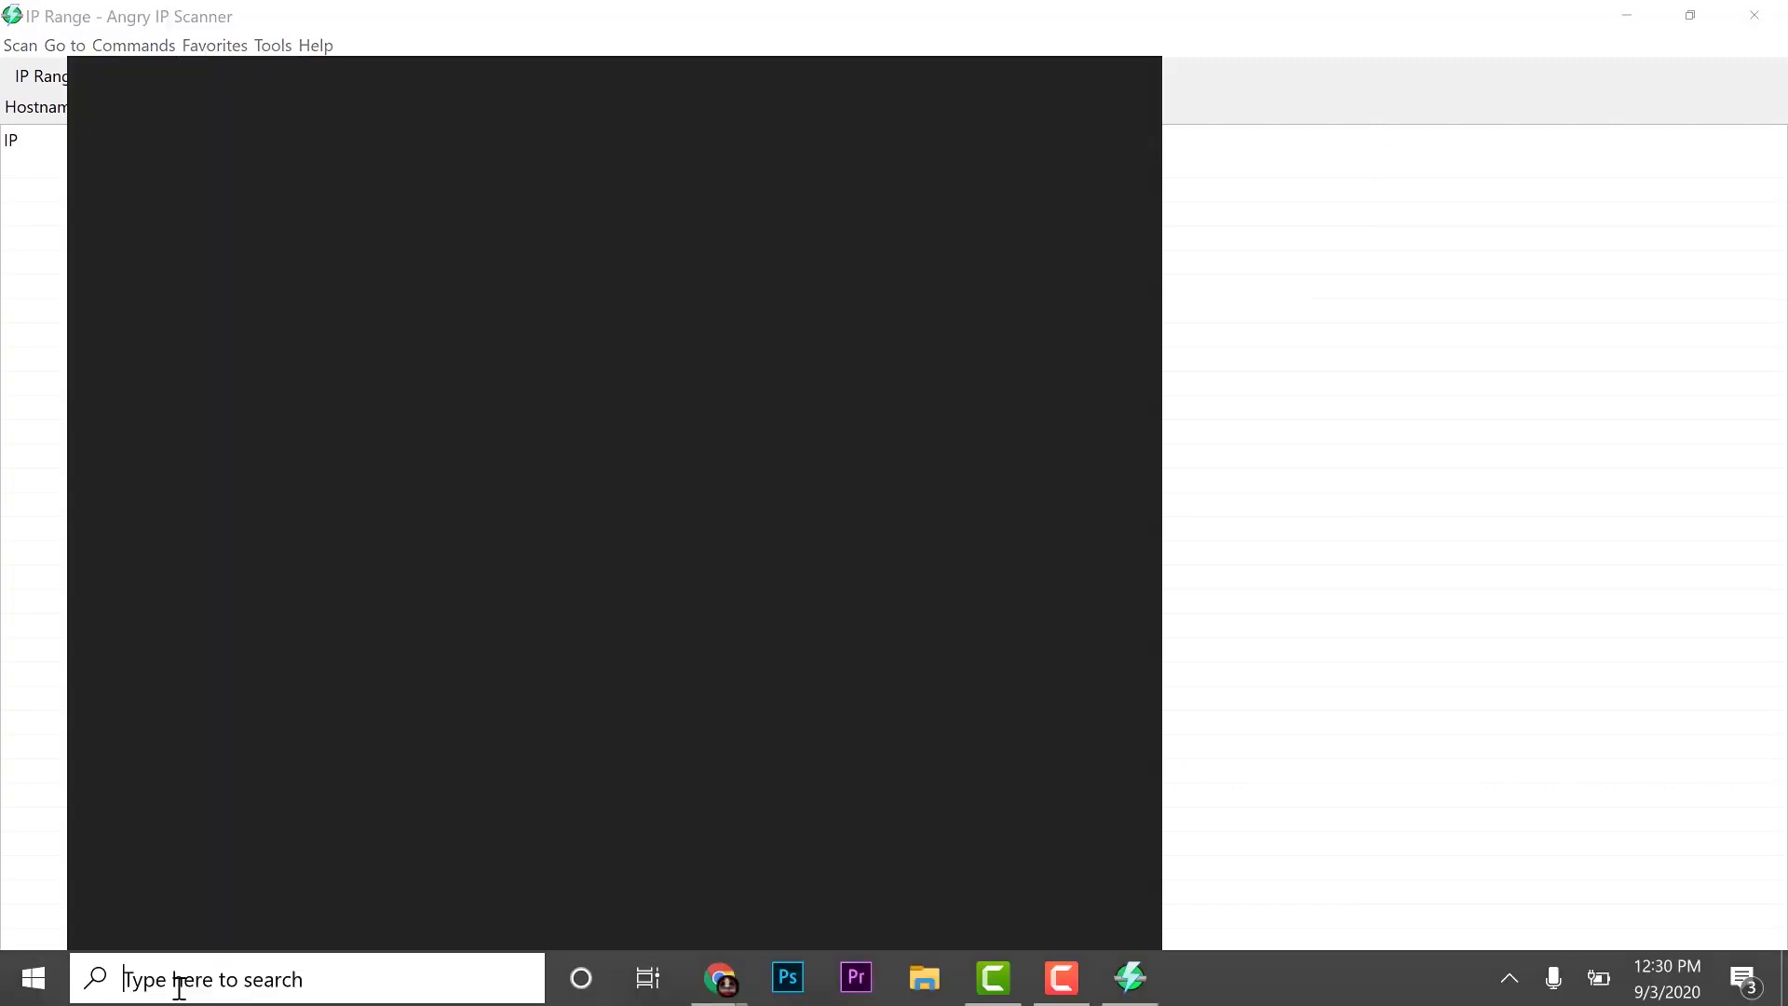
type("cm")
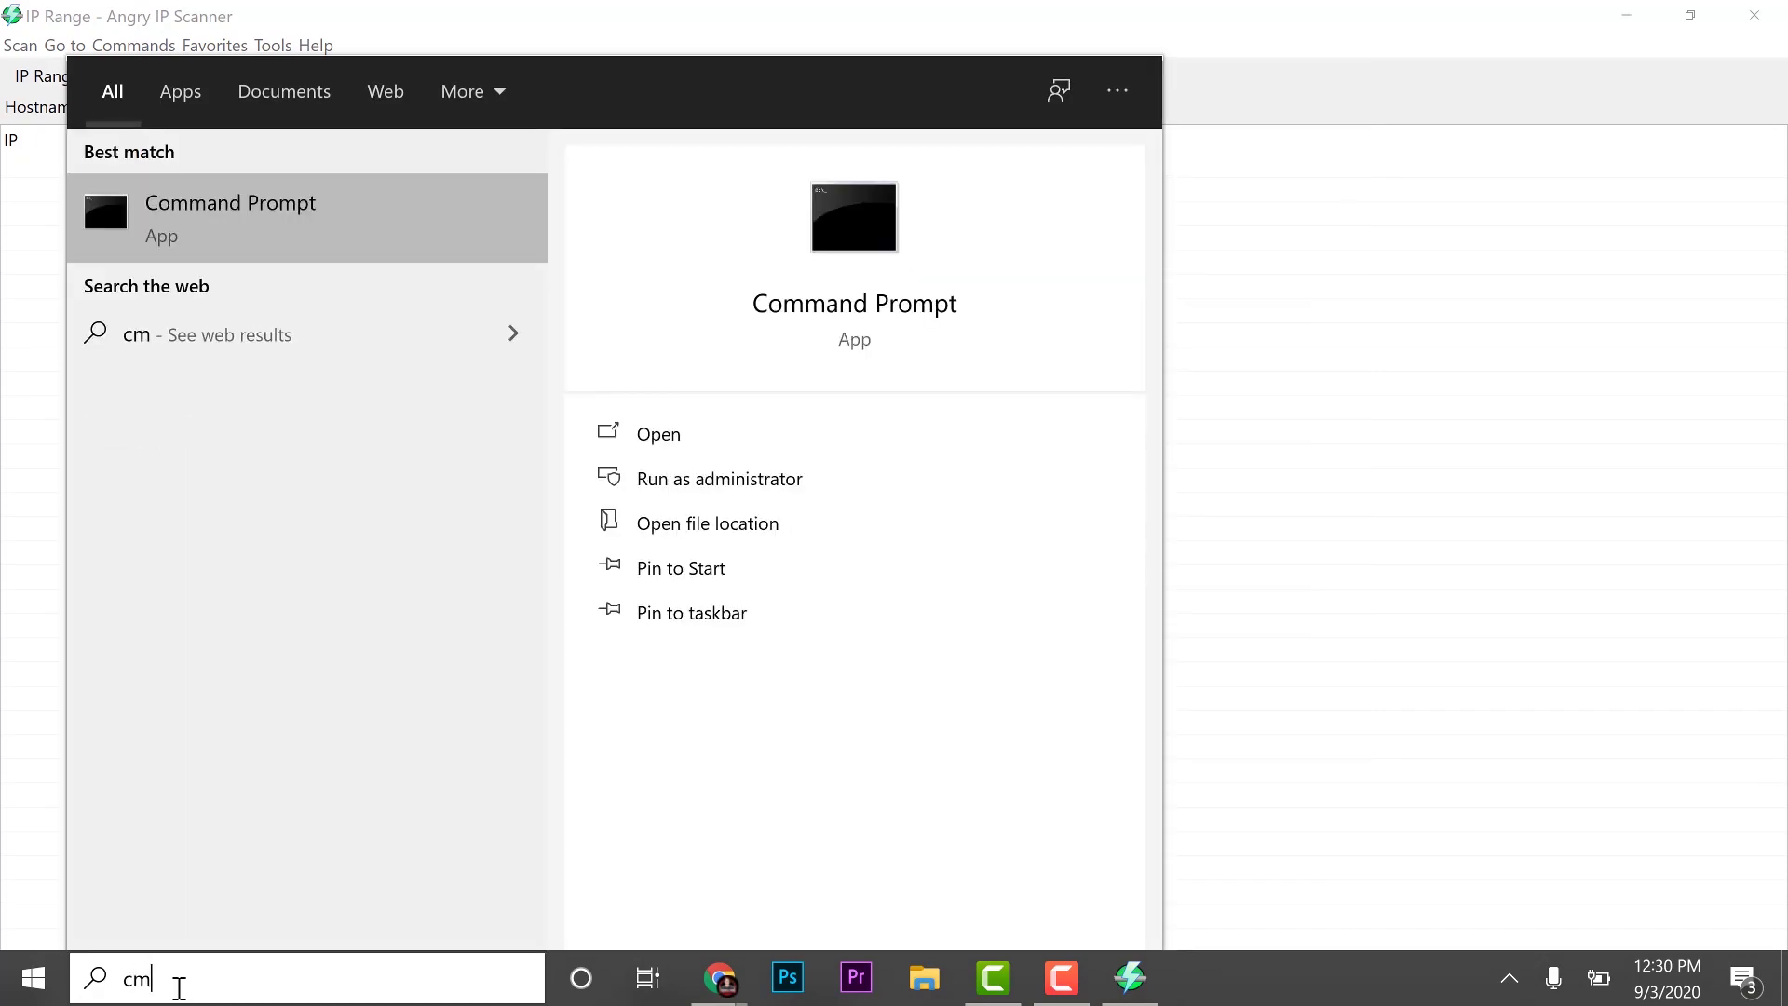
key("Return")
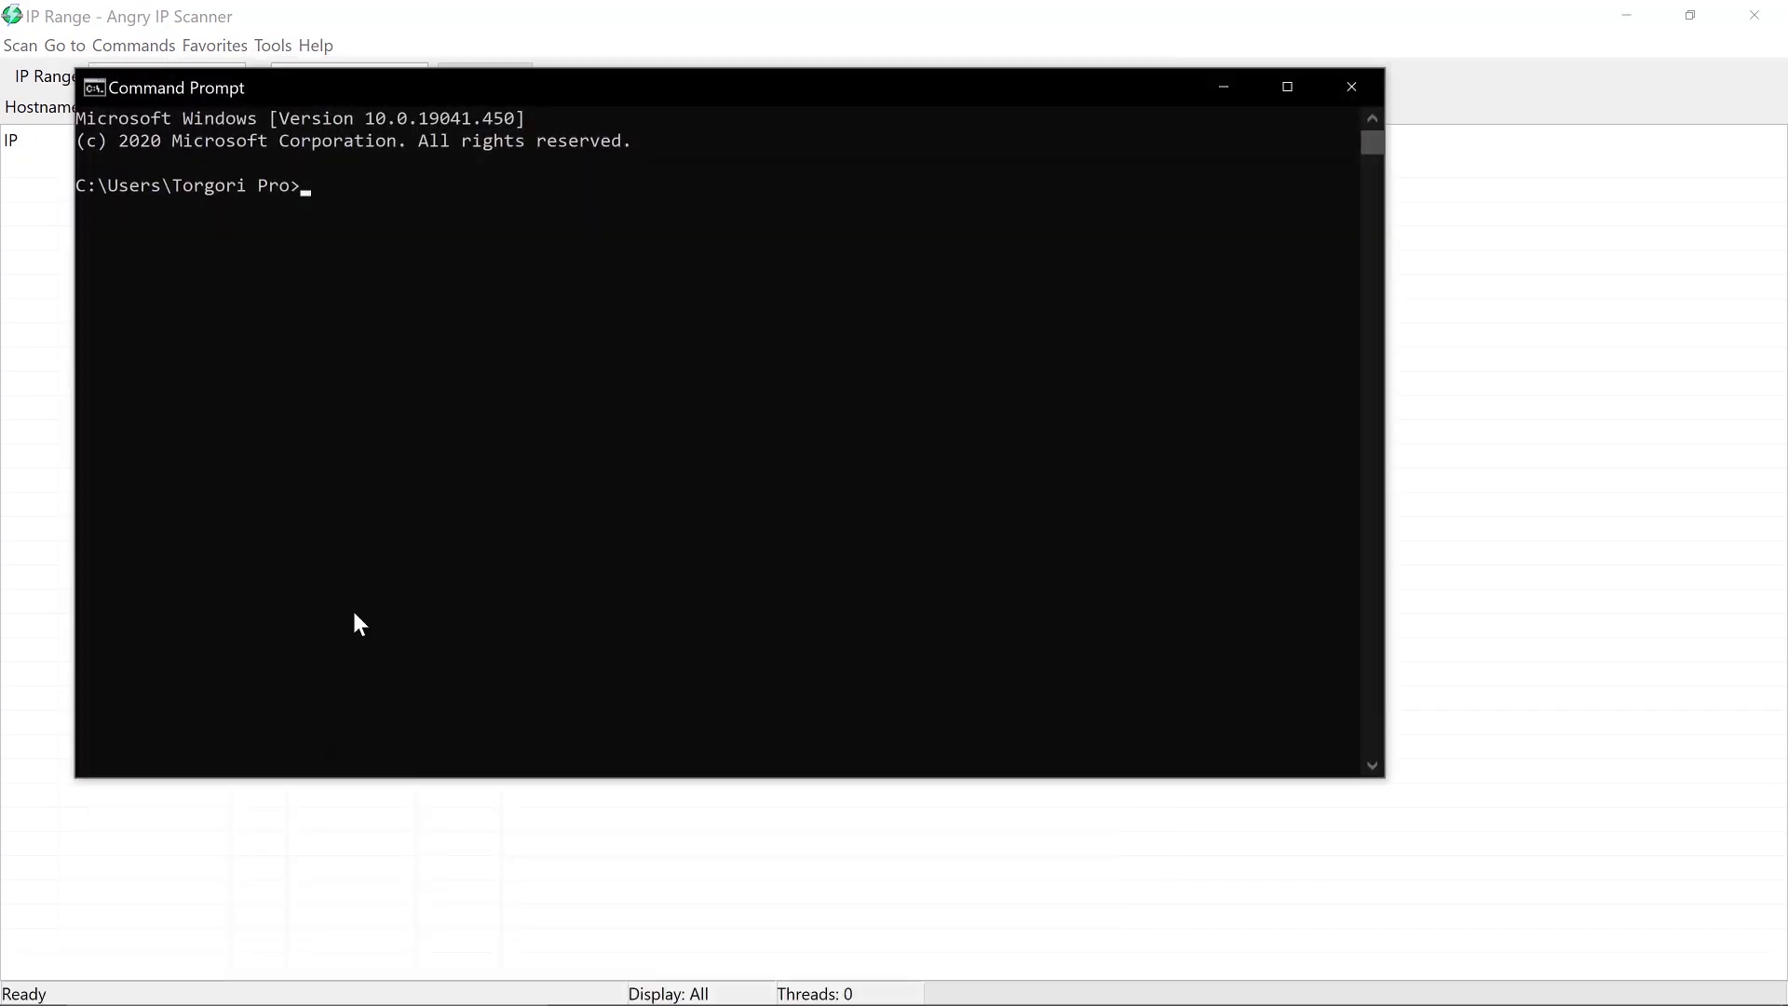
type("ipconfig")
key("Return")
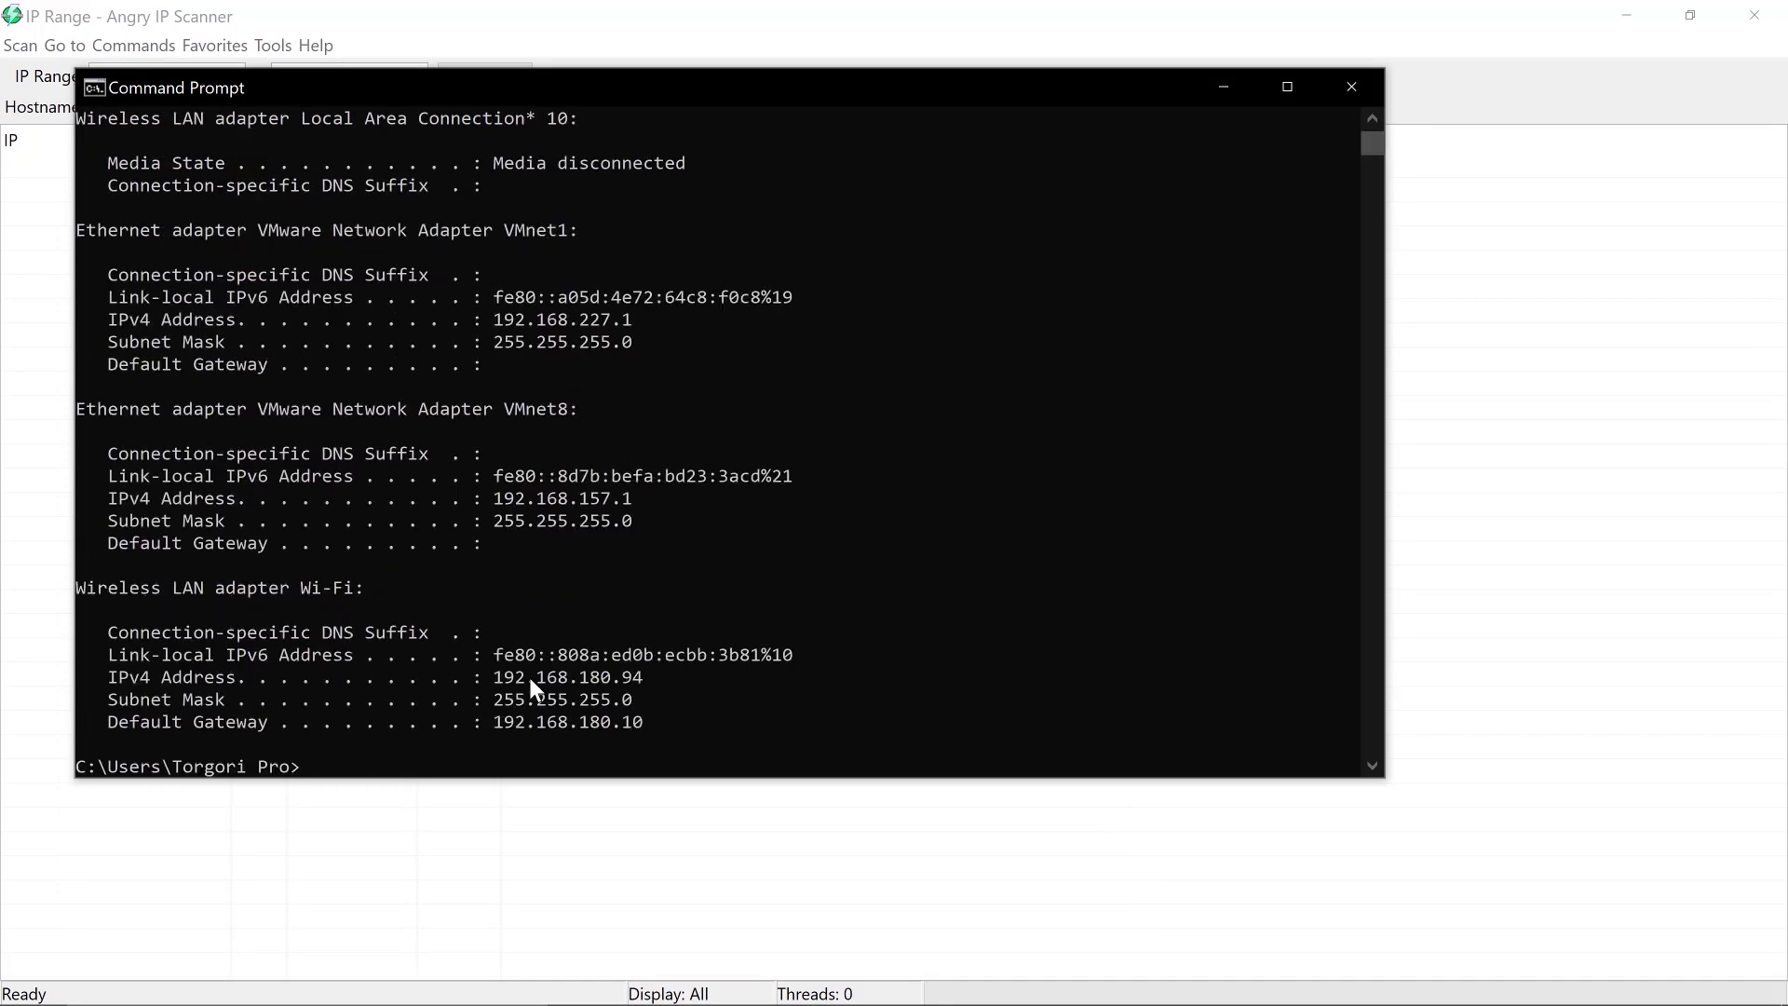
left_click_drag(486, 677, 641, 680)
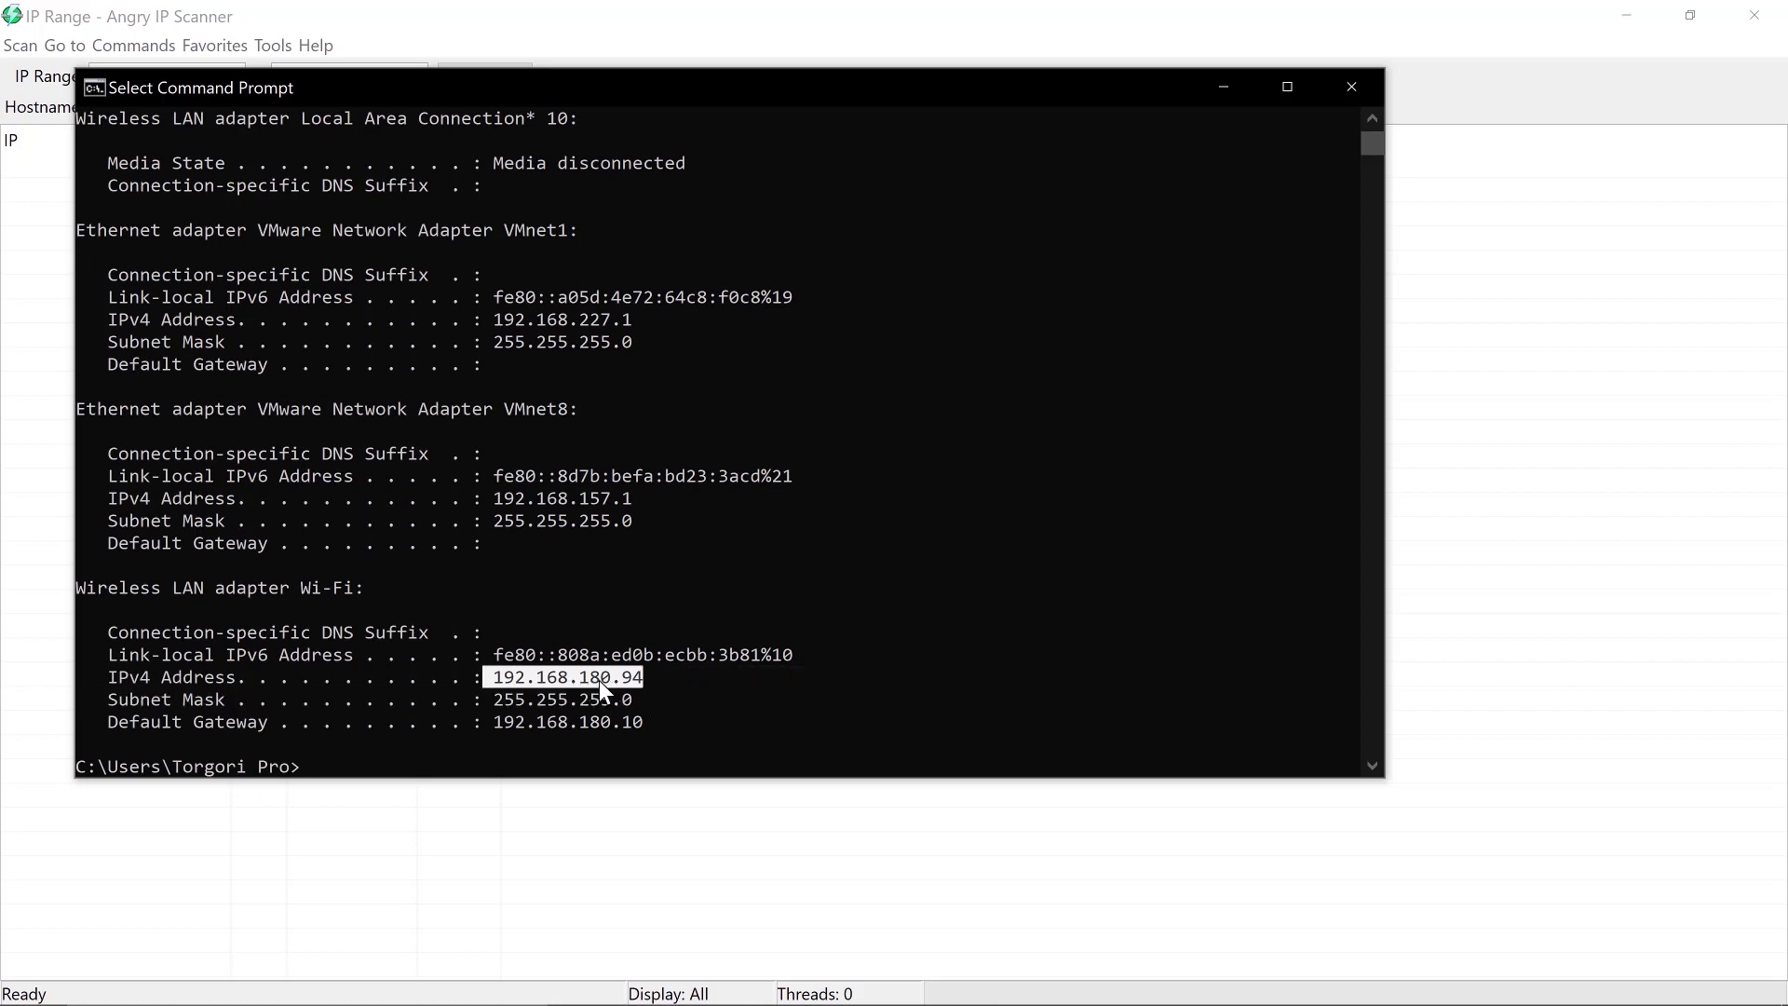
left_click(1355, 87)
double_click(163, 75)
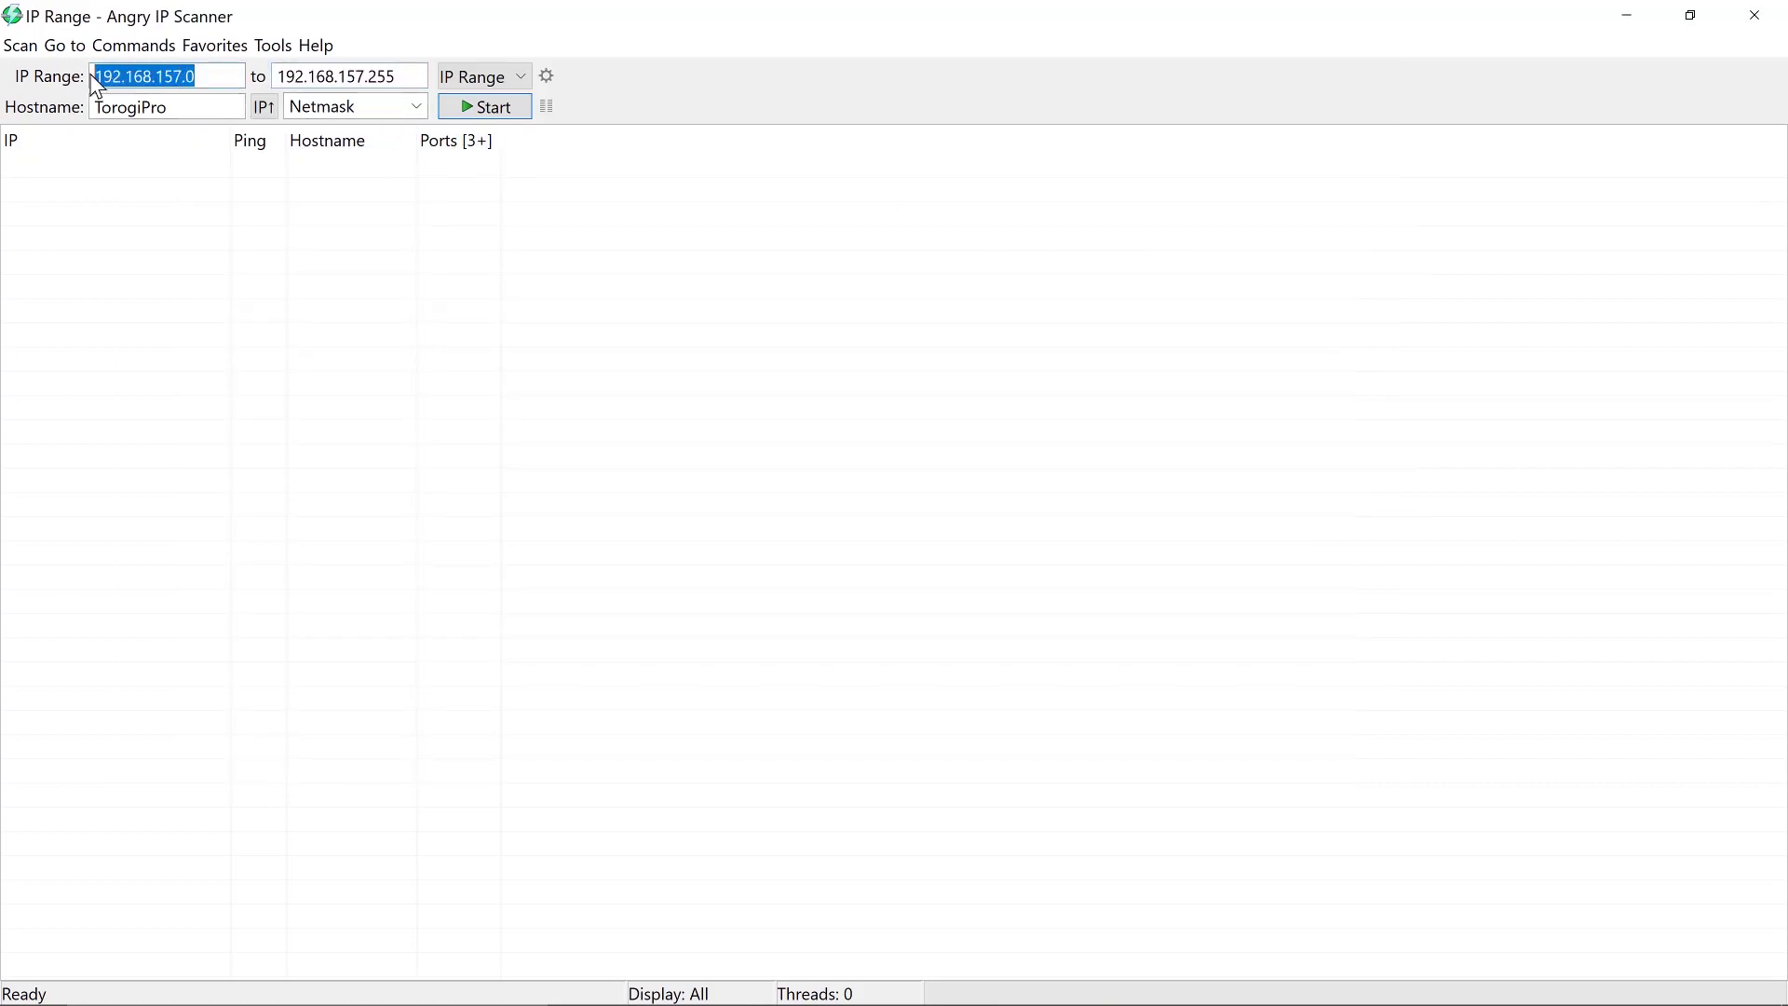
Change the scan range to 192.168.180.0–192.168.180.254 and start scanning
left_click(182, 75)
key("BackSpace")
key("BackSpace")
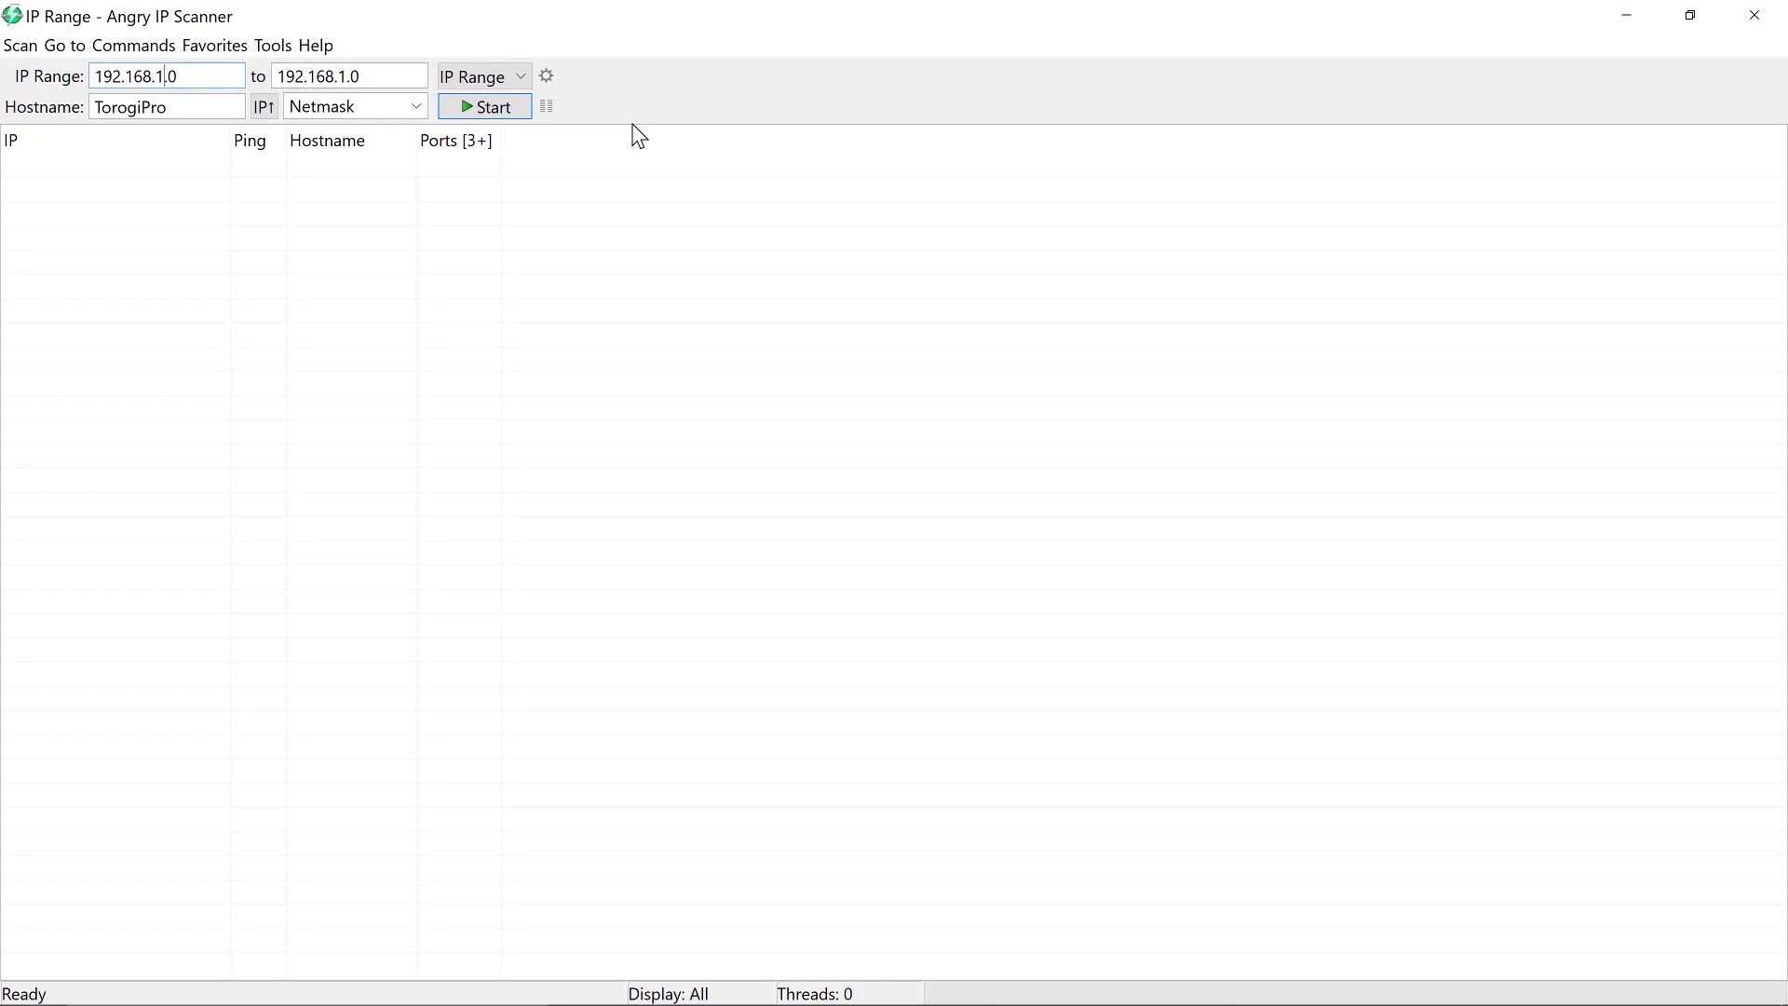
type("80")
left_click(409, 74)
left_click(478, 110)
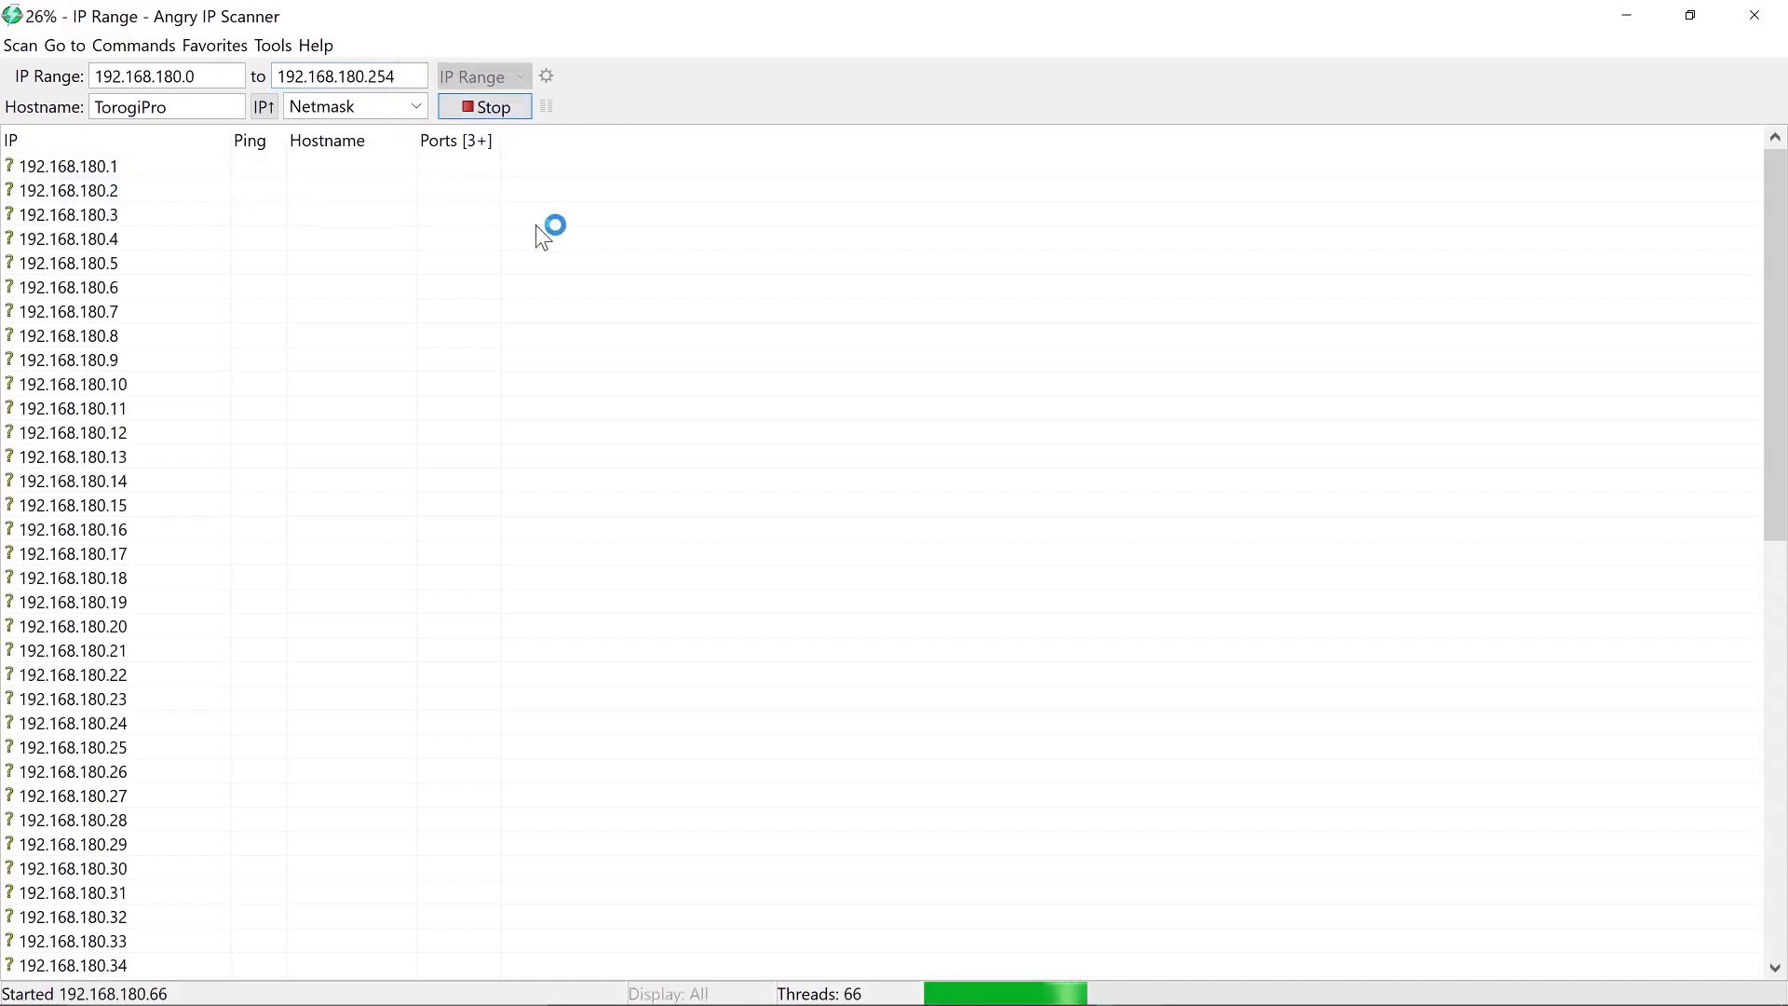
Widen the IP and Hostname columns and scroll through the scan results
left_click_drag(231, 140, 299, 141)
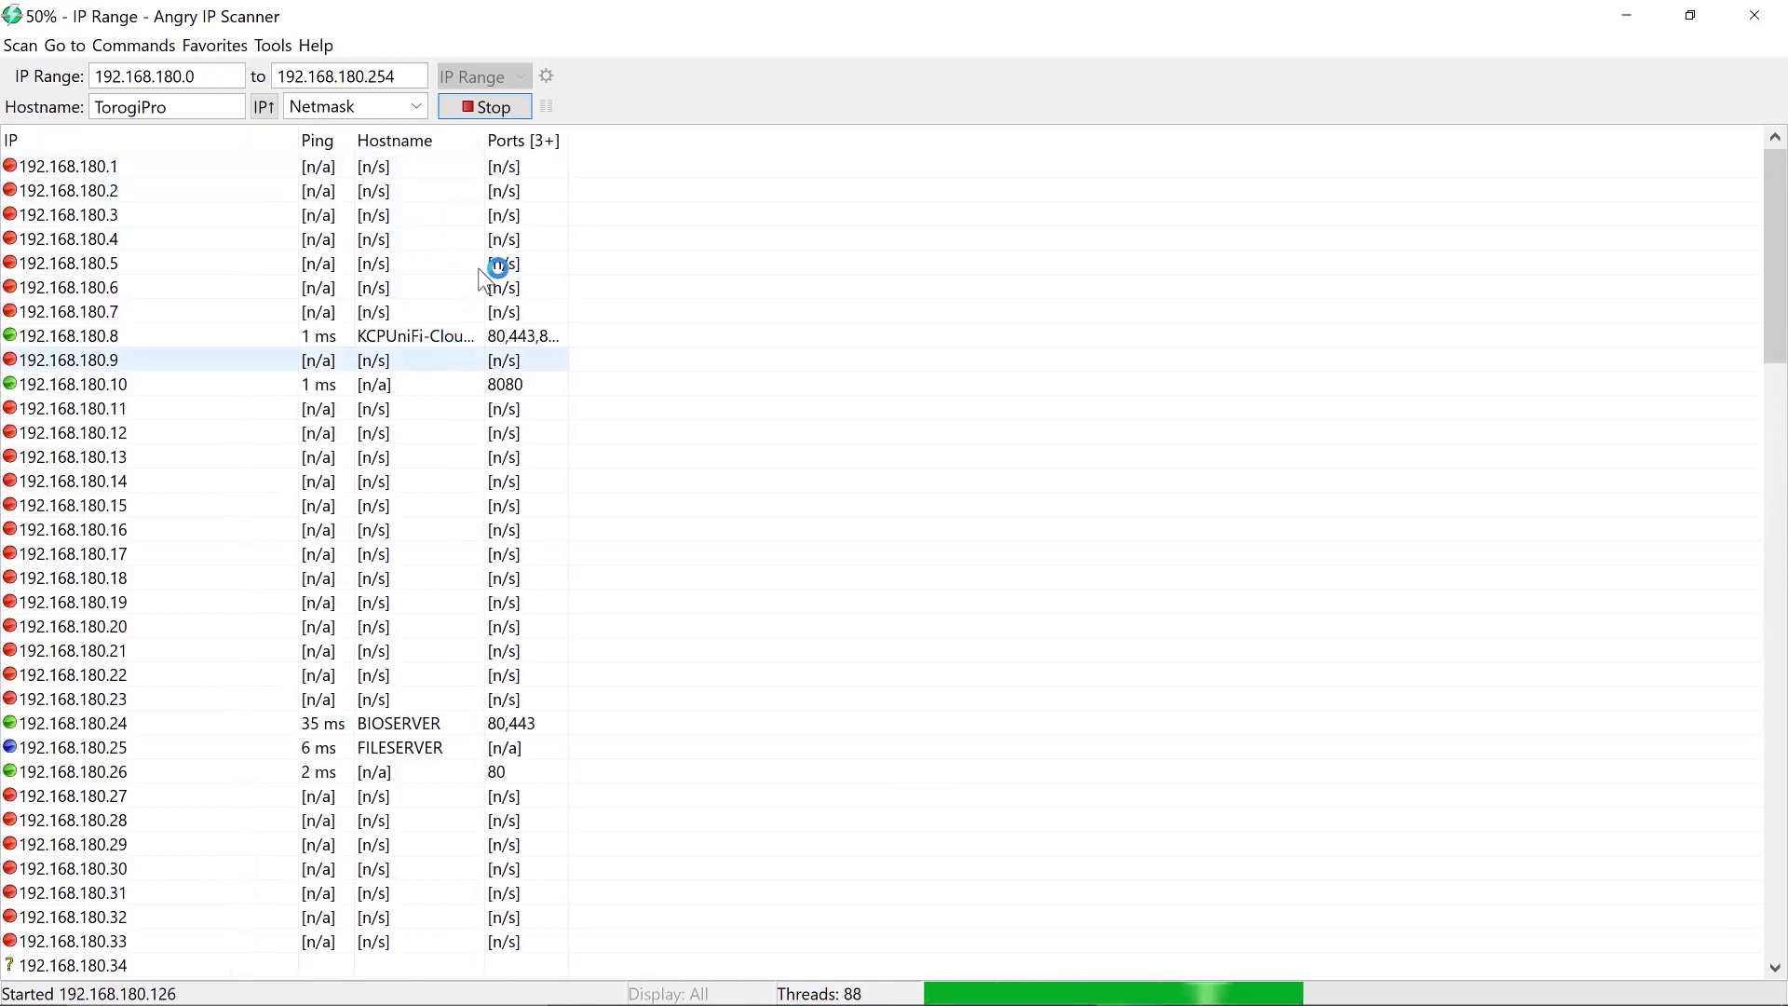
left_click_drag(484, 140, 653, 142)
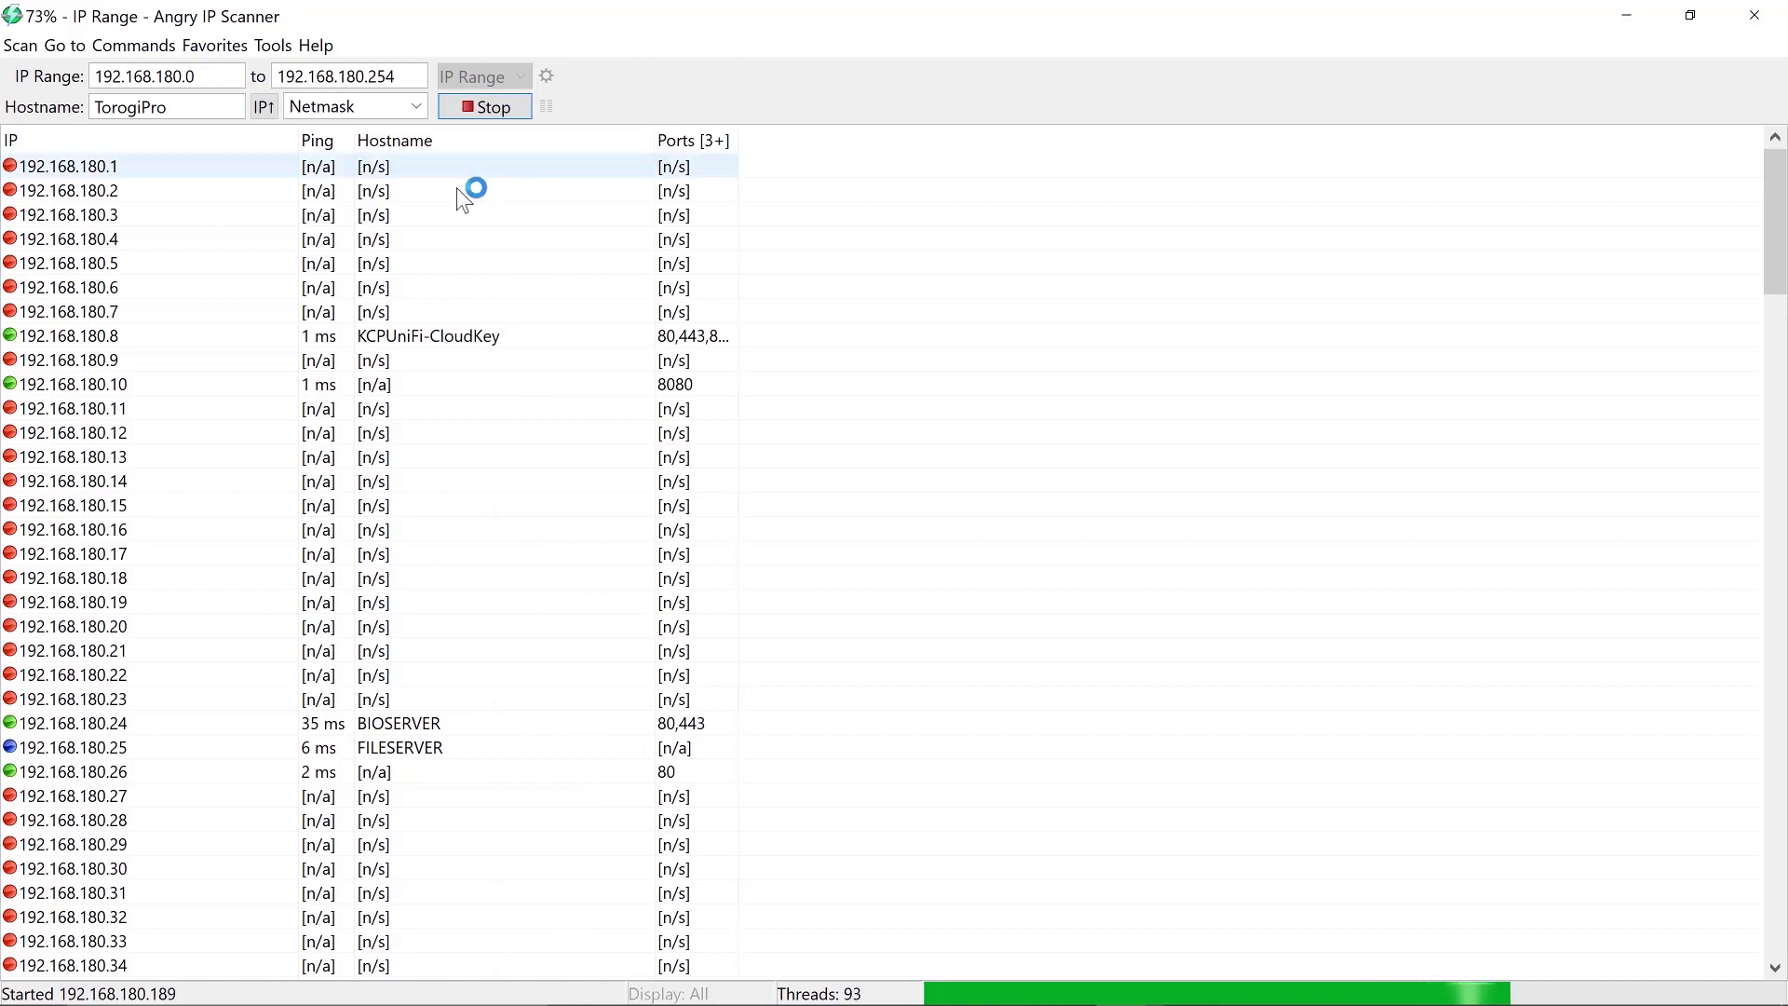
scroll(472, 291, "down", 2)
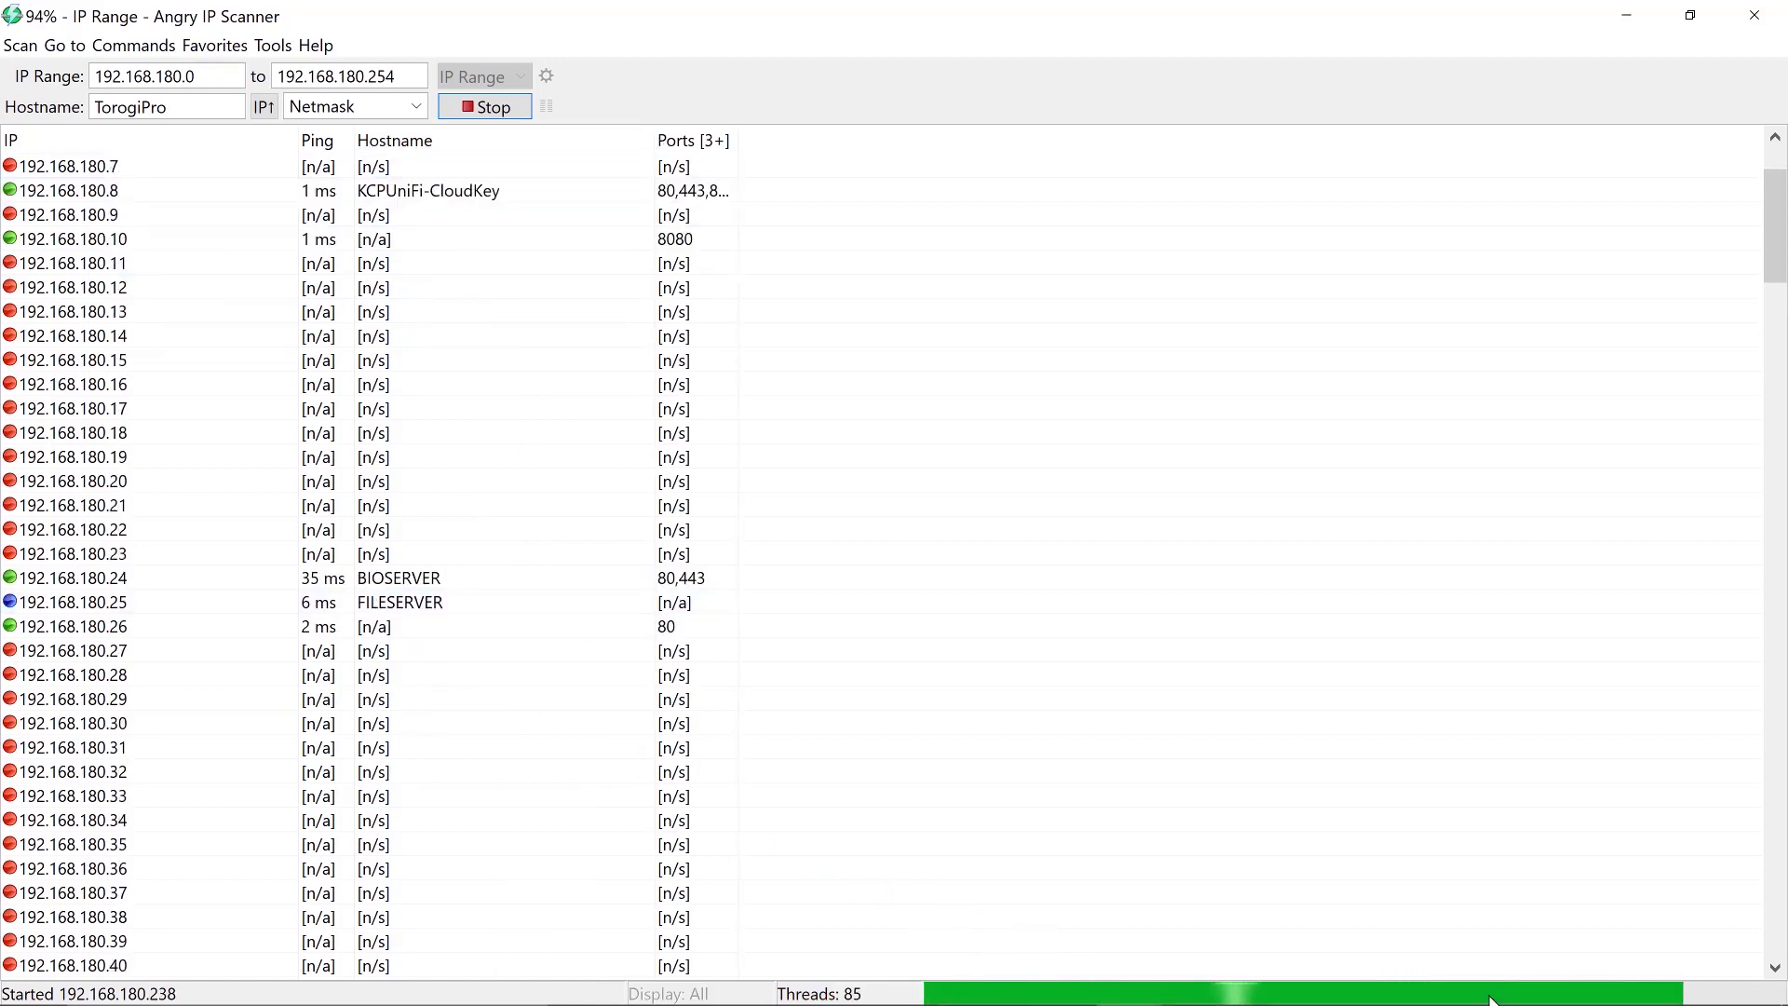
scroll(320, 321, "down", 9)
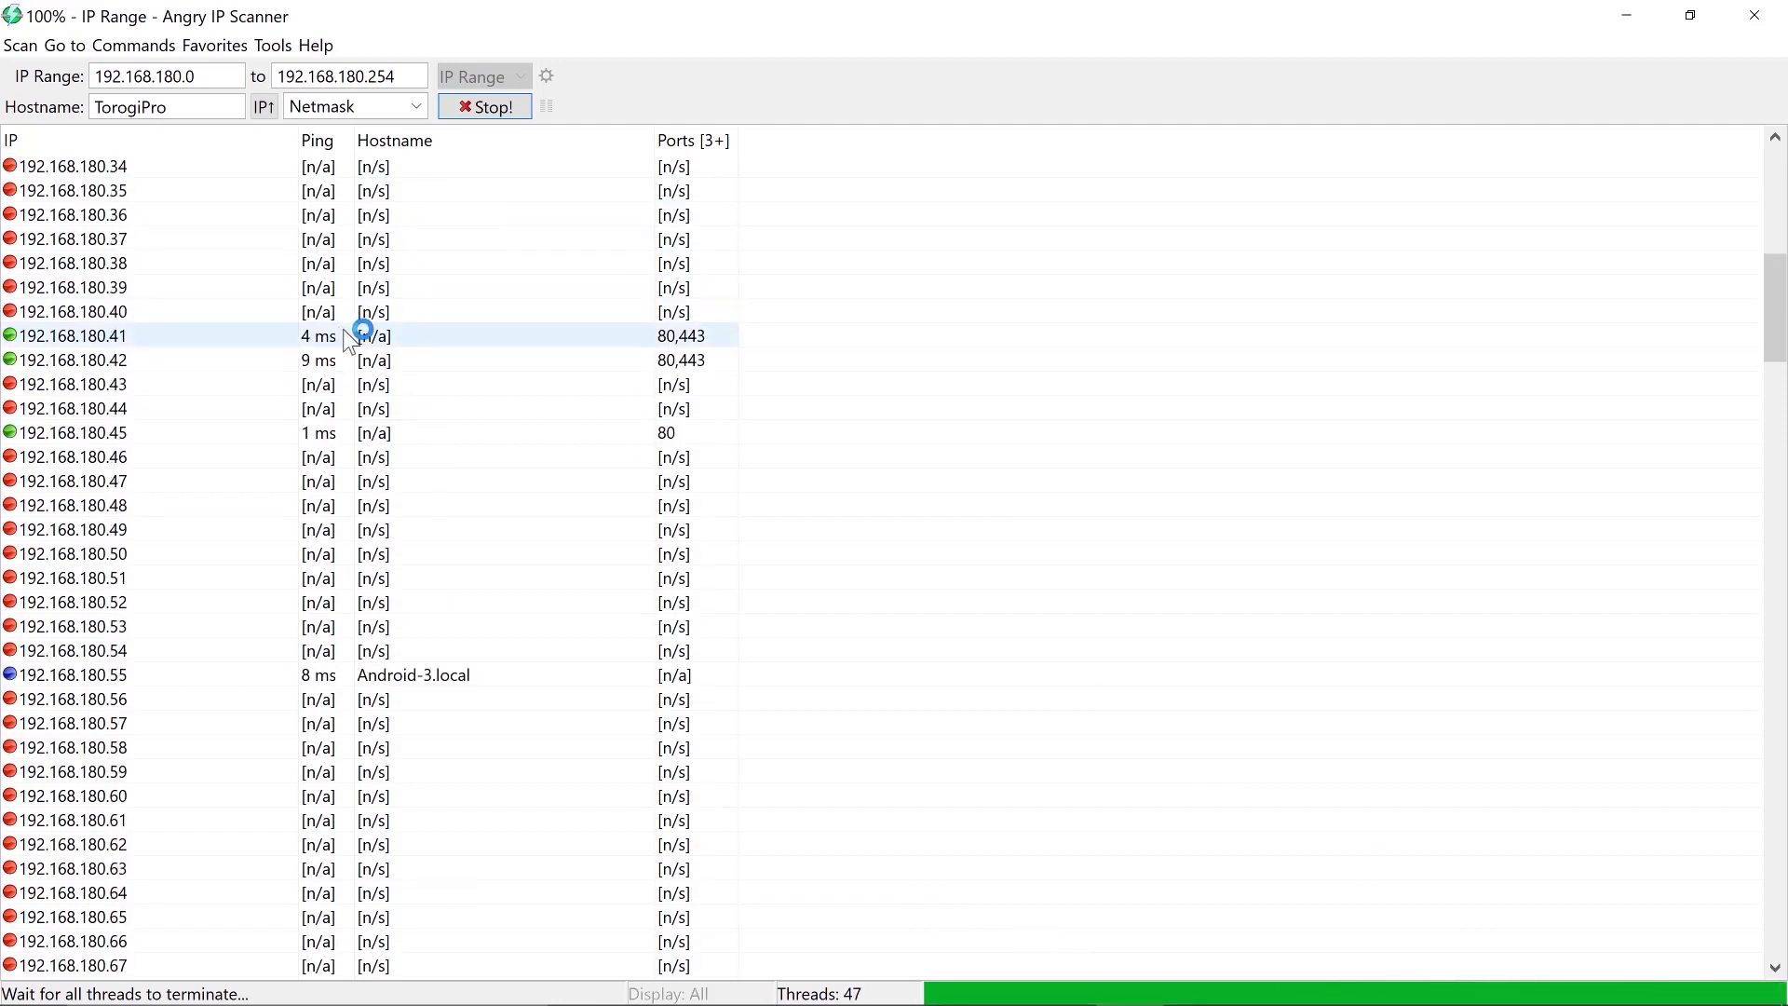
scroll(348, 335, "down", 10)
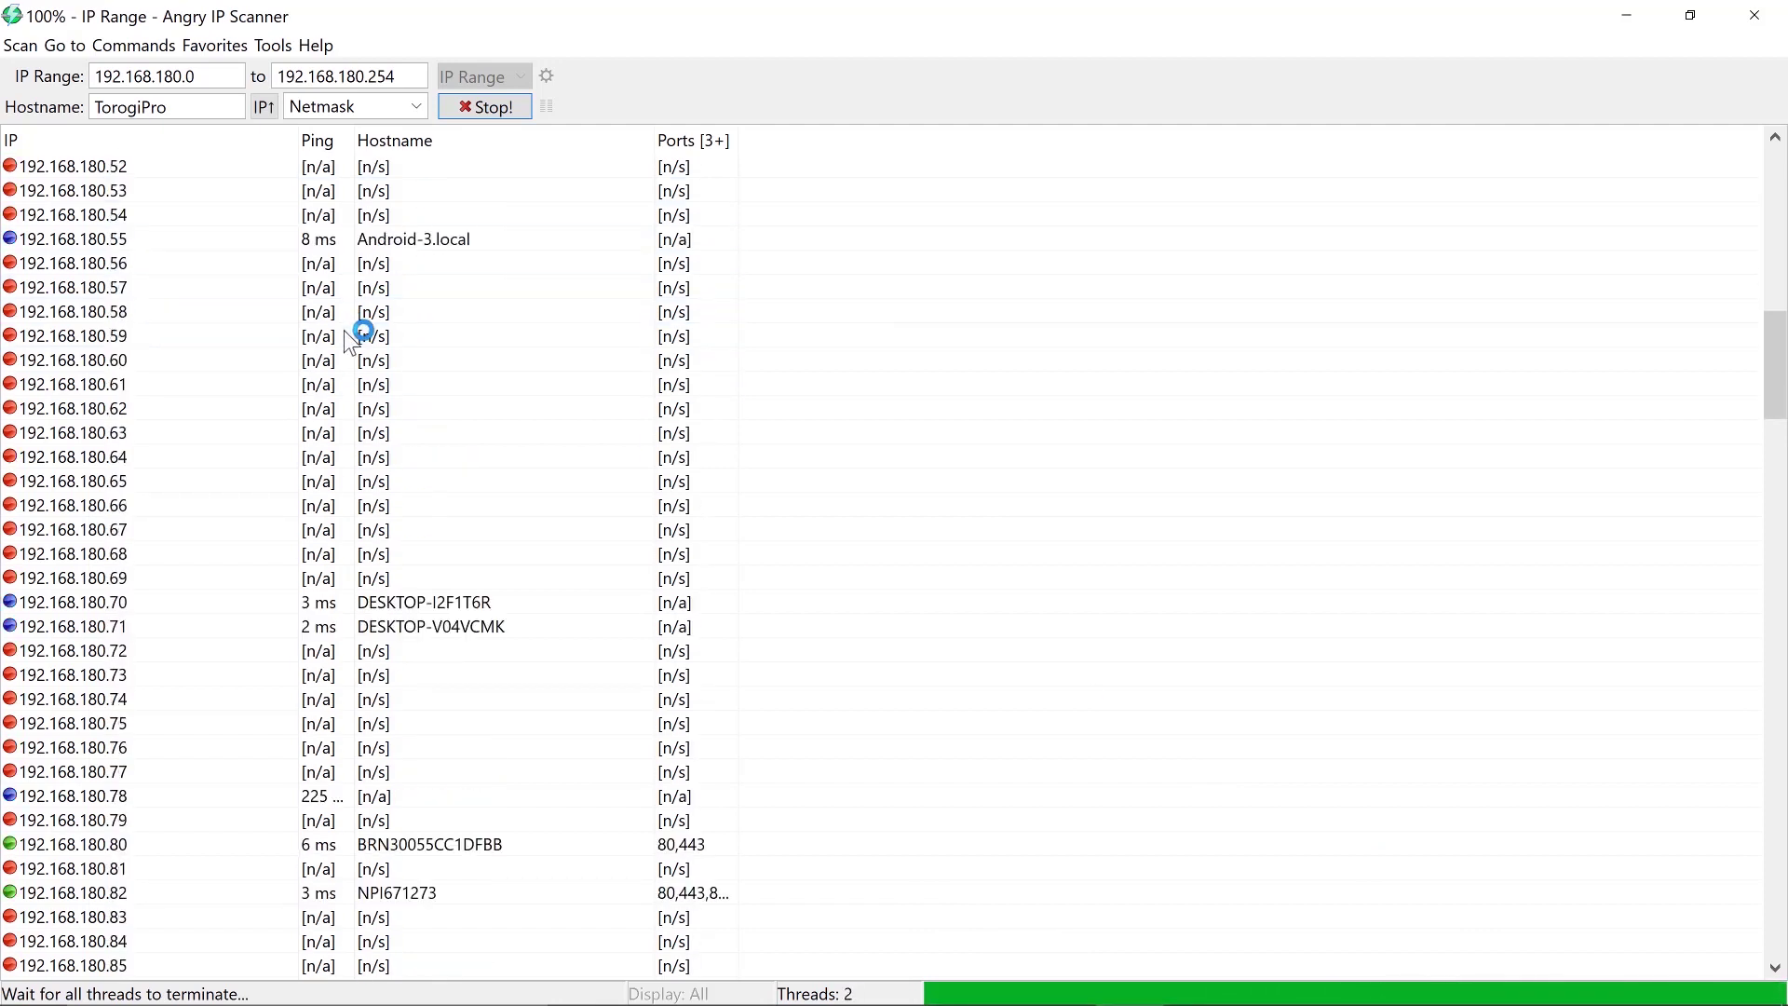
scroll(348, 335, "down", 7)
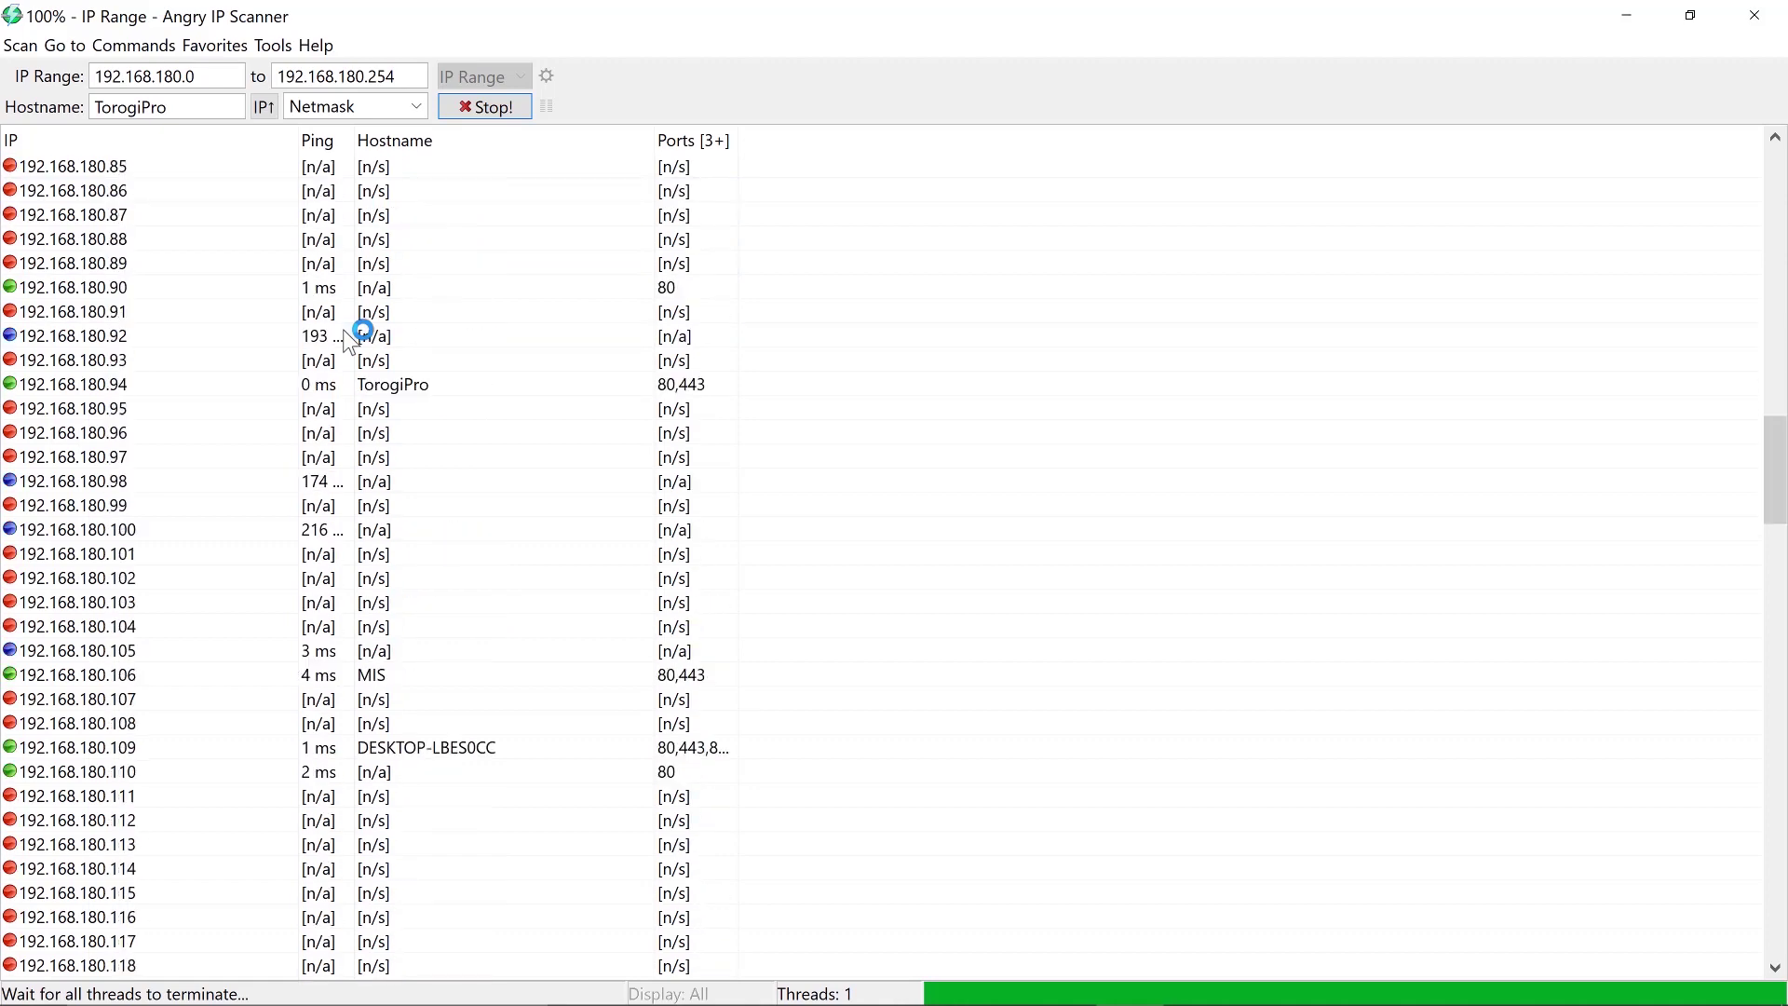
scroll(184, 377, "down", 8)
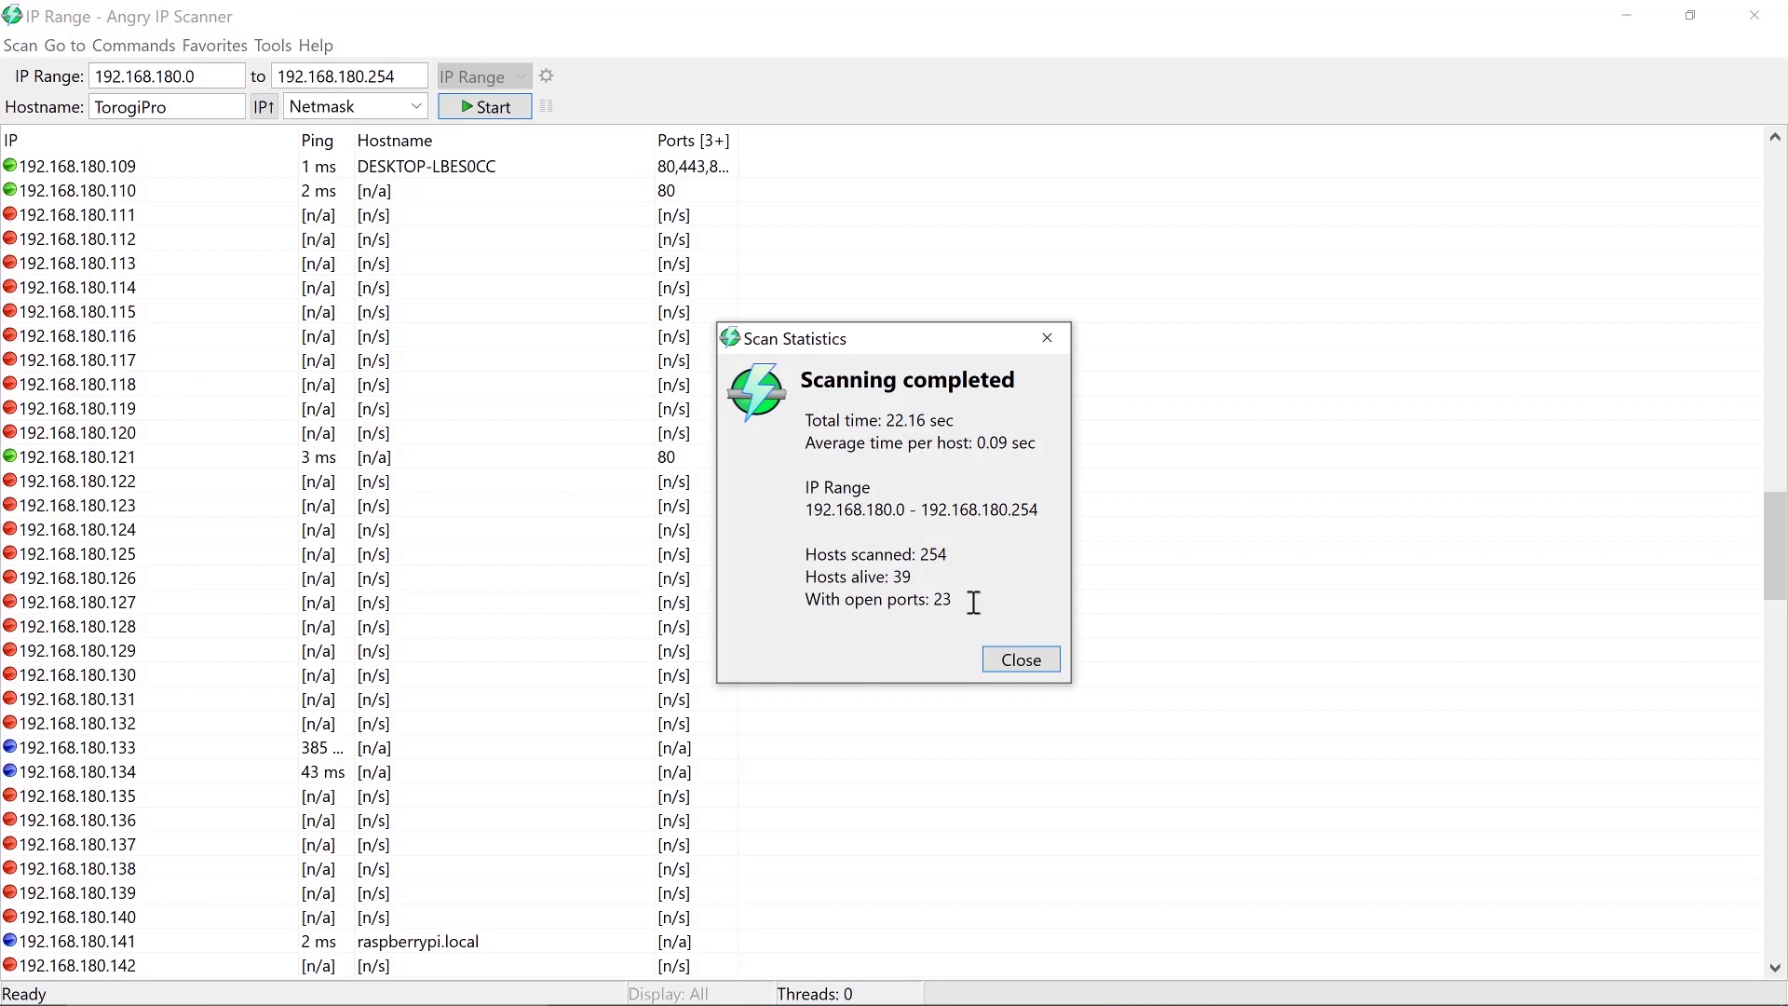
Close the scan summary showing 39 live hosts and select raspberrypi.local at 192.168.180.141
left_click(1042, 663)
scroll(382, 517, "down", 6)
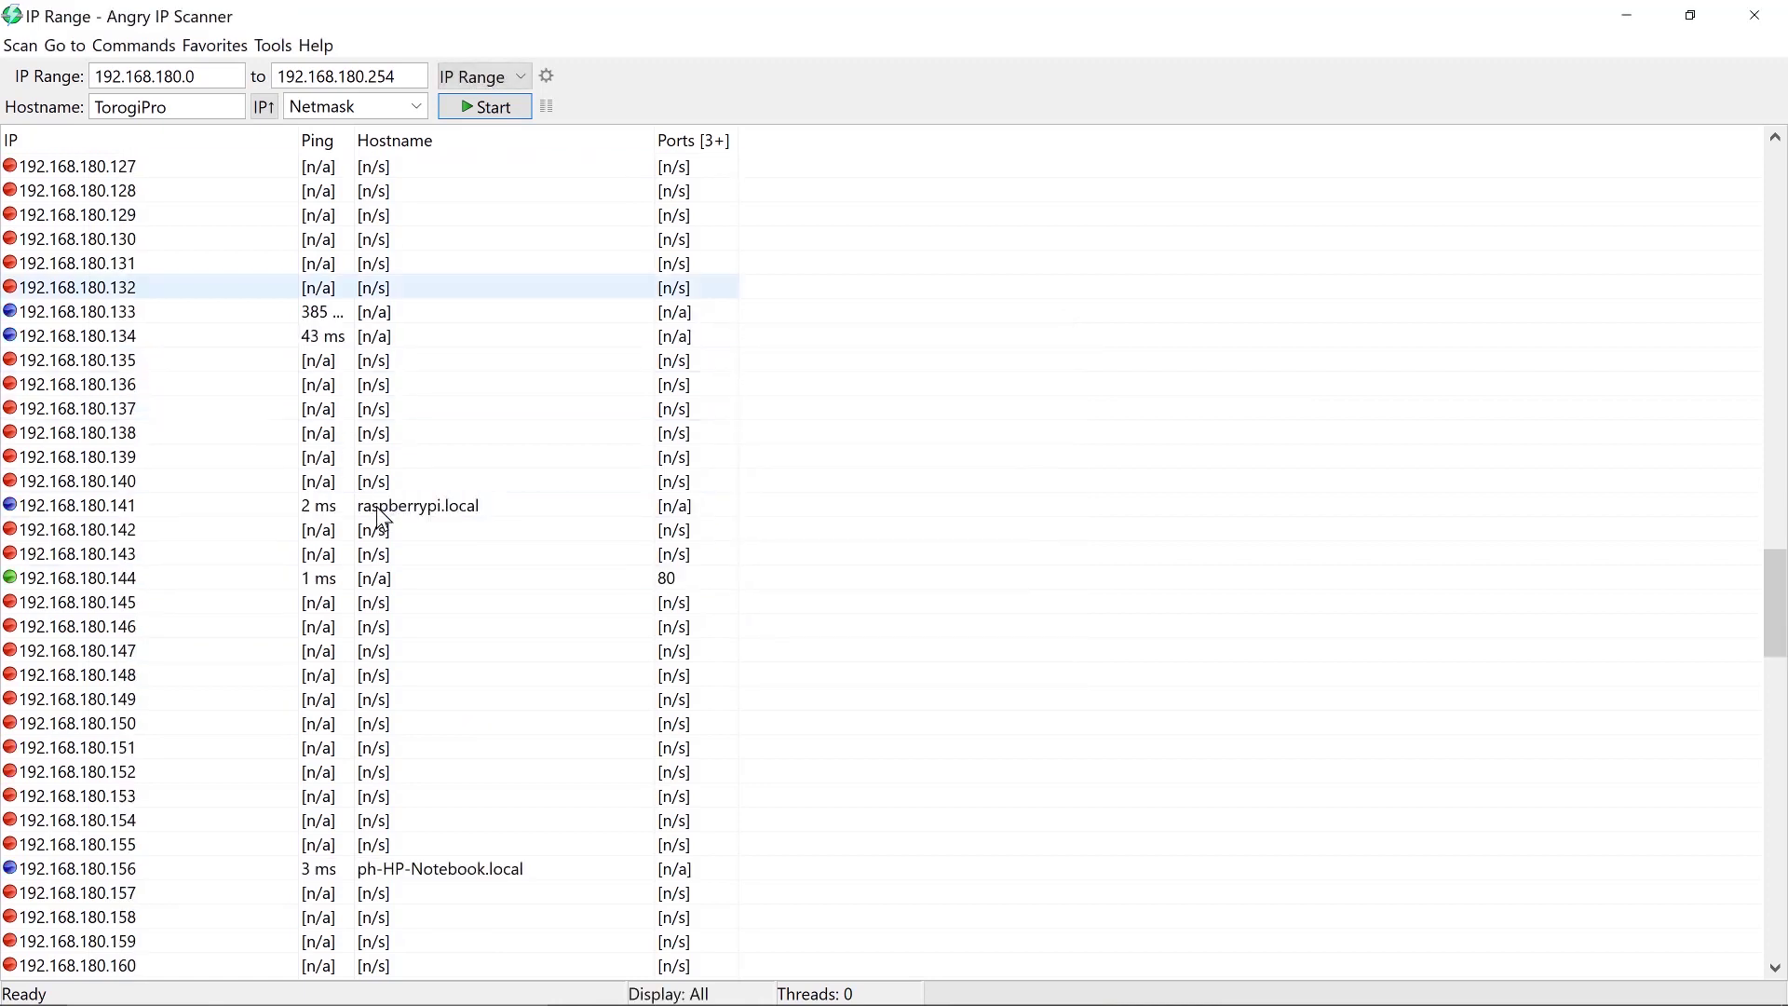
scroll(379, 515, "down", 1)
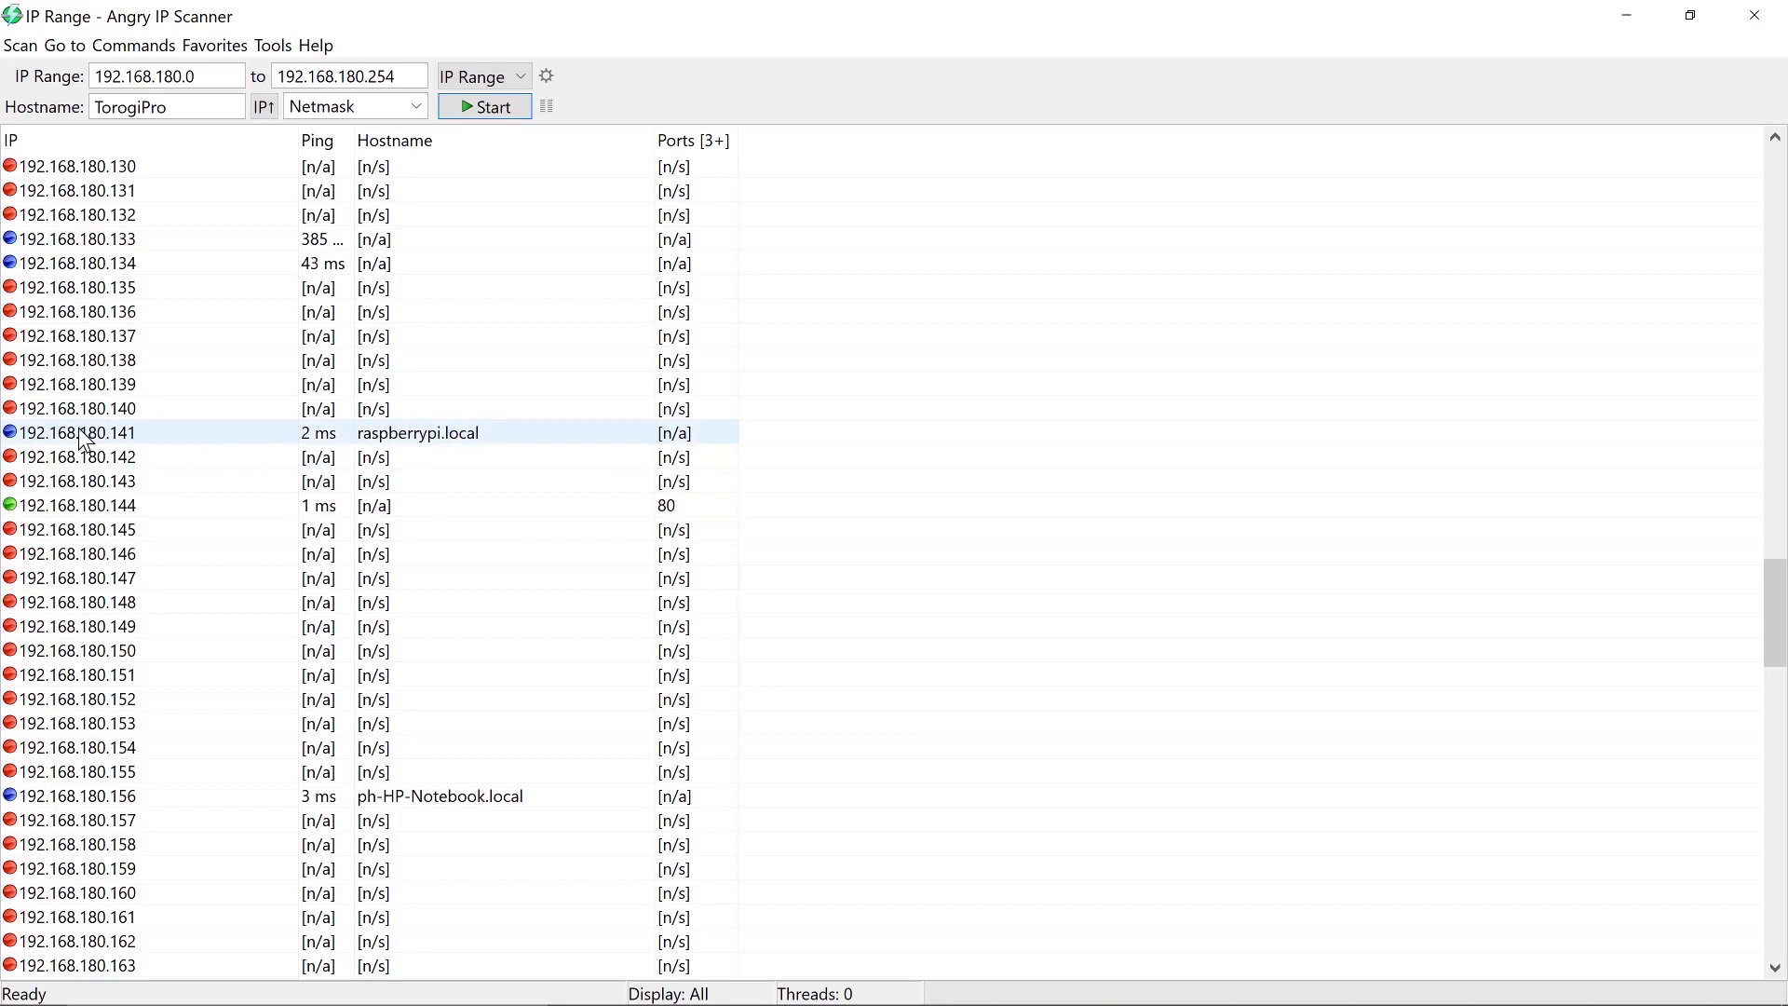
left_click(133, 438)
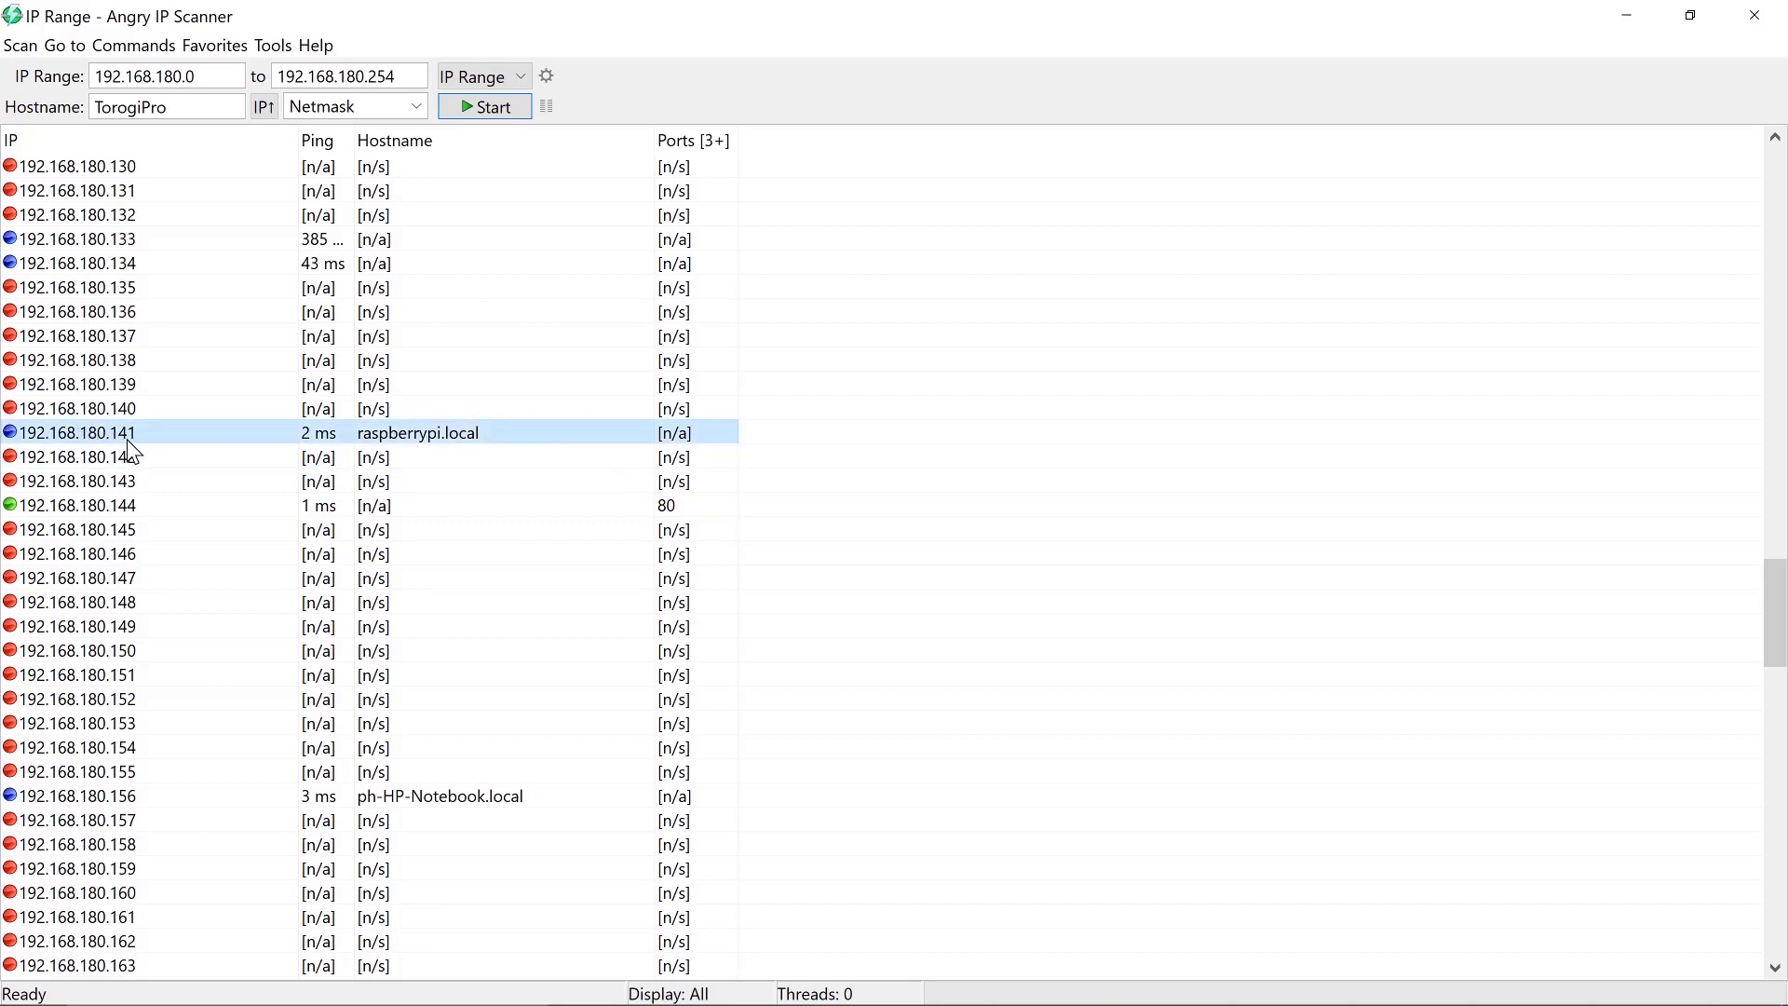
Search the web for putty and download putty-64bit-0.74-installer.msi from putty.org's latest release page
left_click(1629, 19)
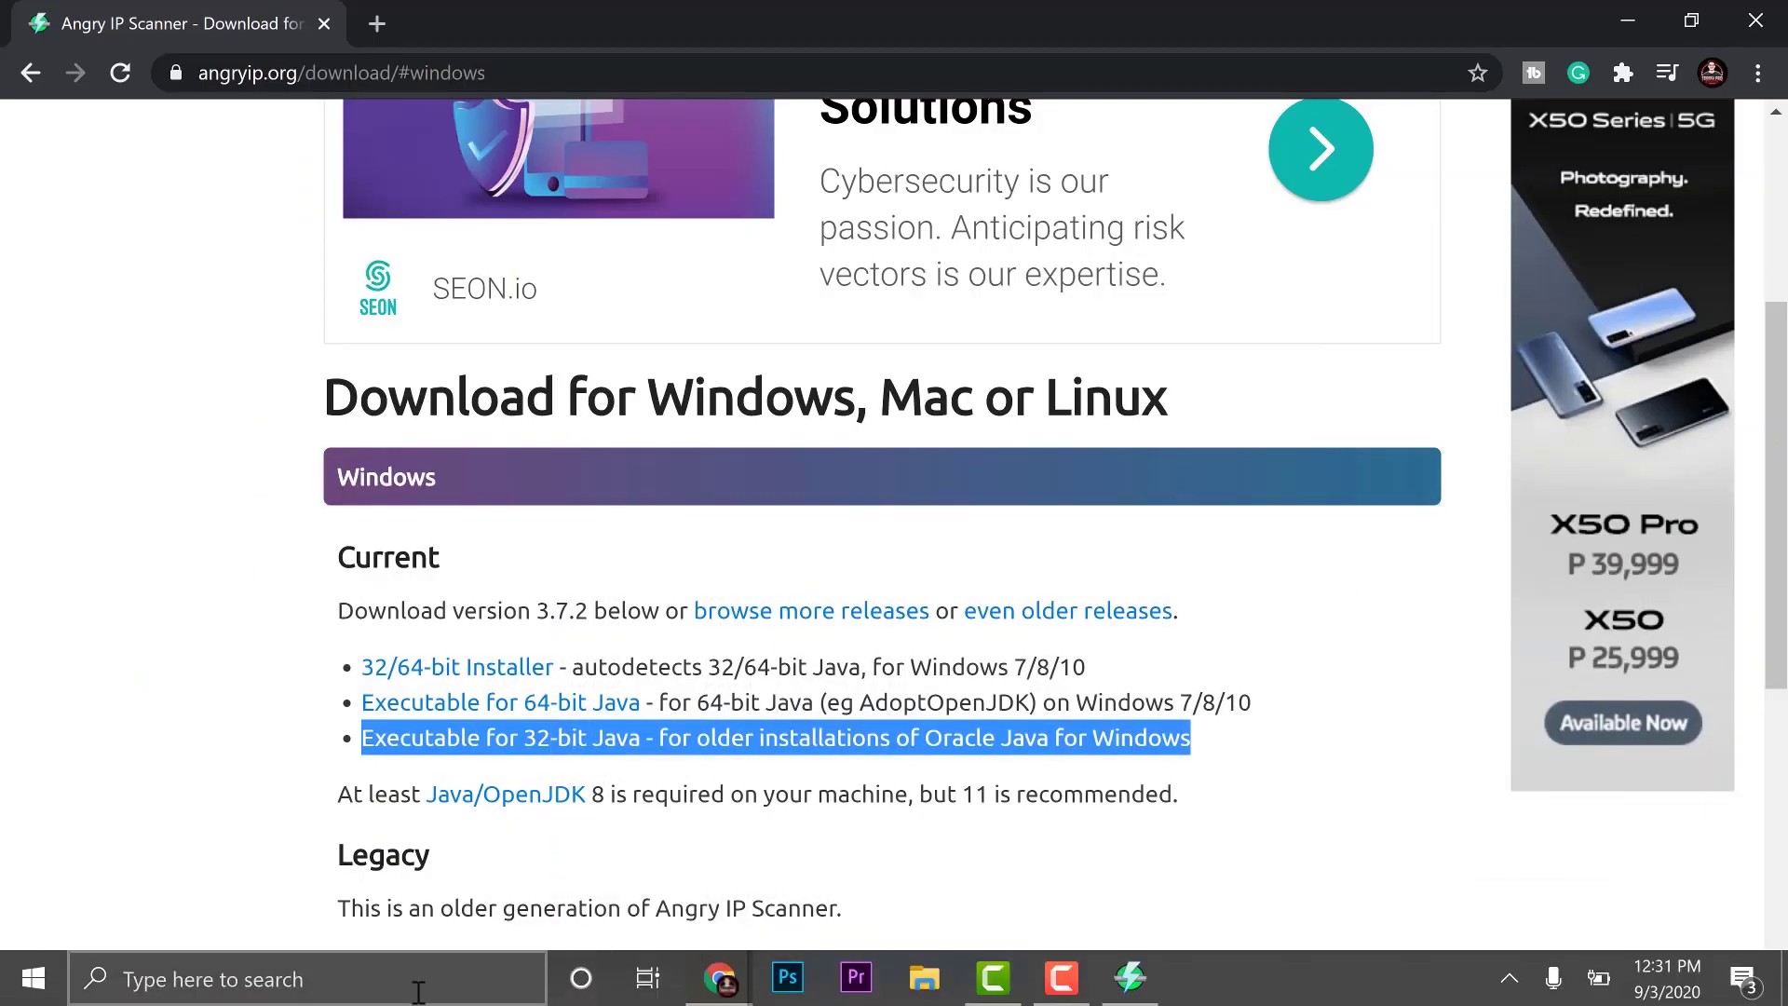
left_click(401, 987)
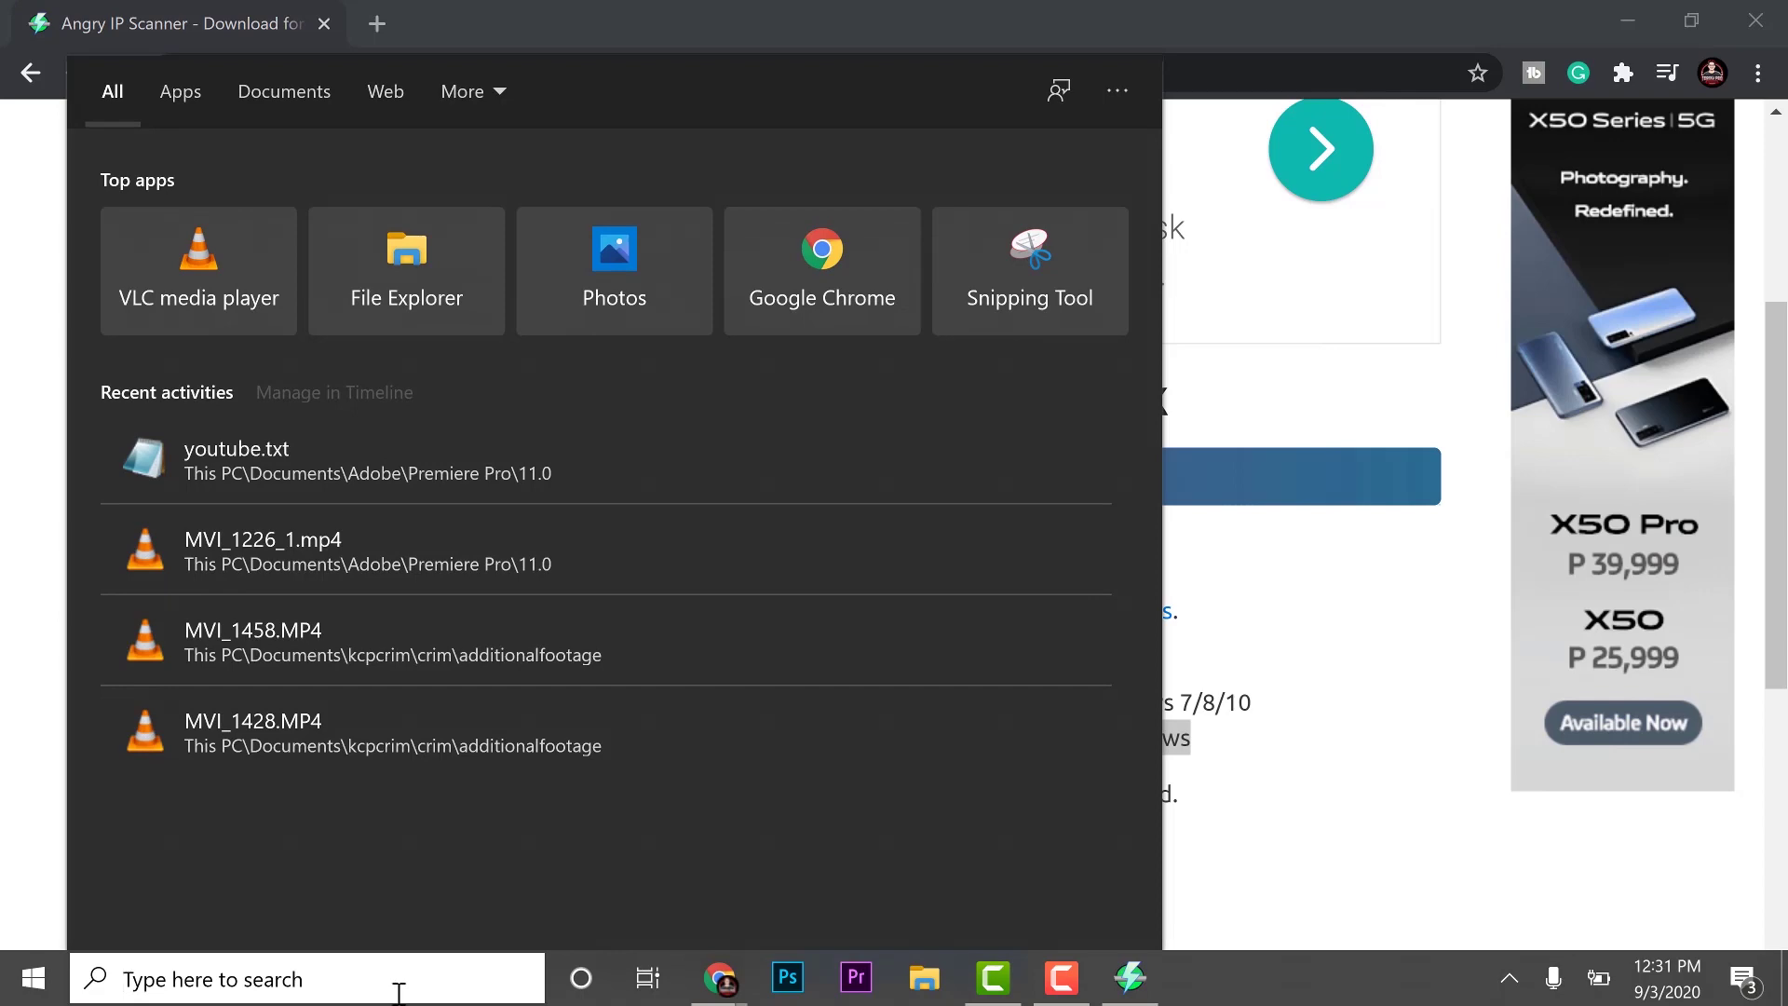
left_click(30, 73)
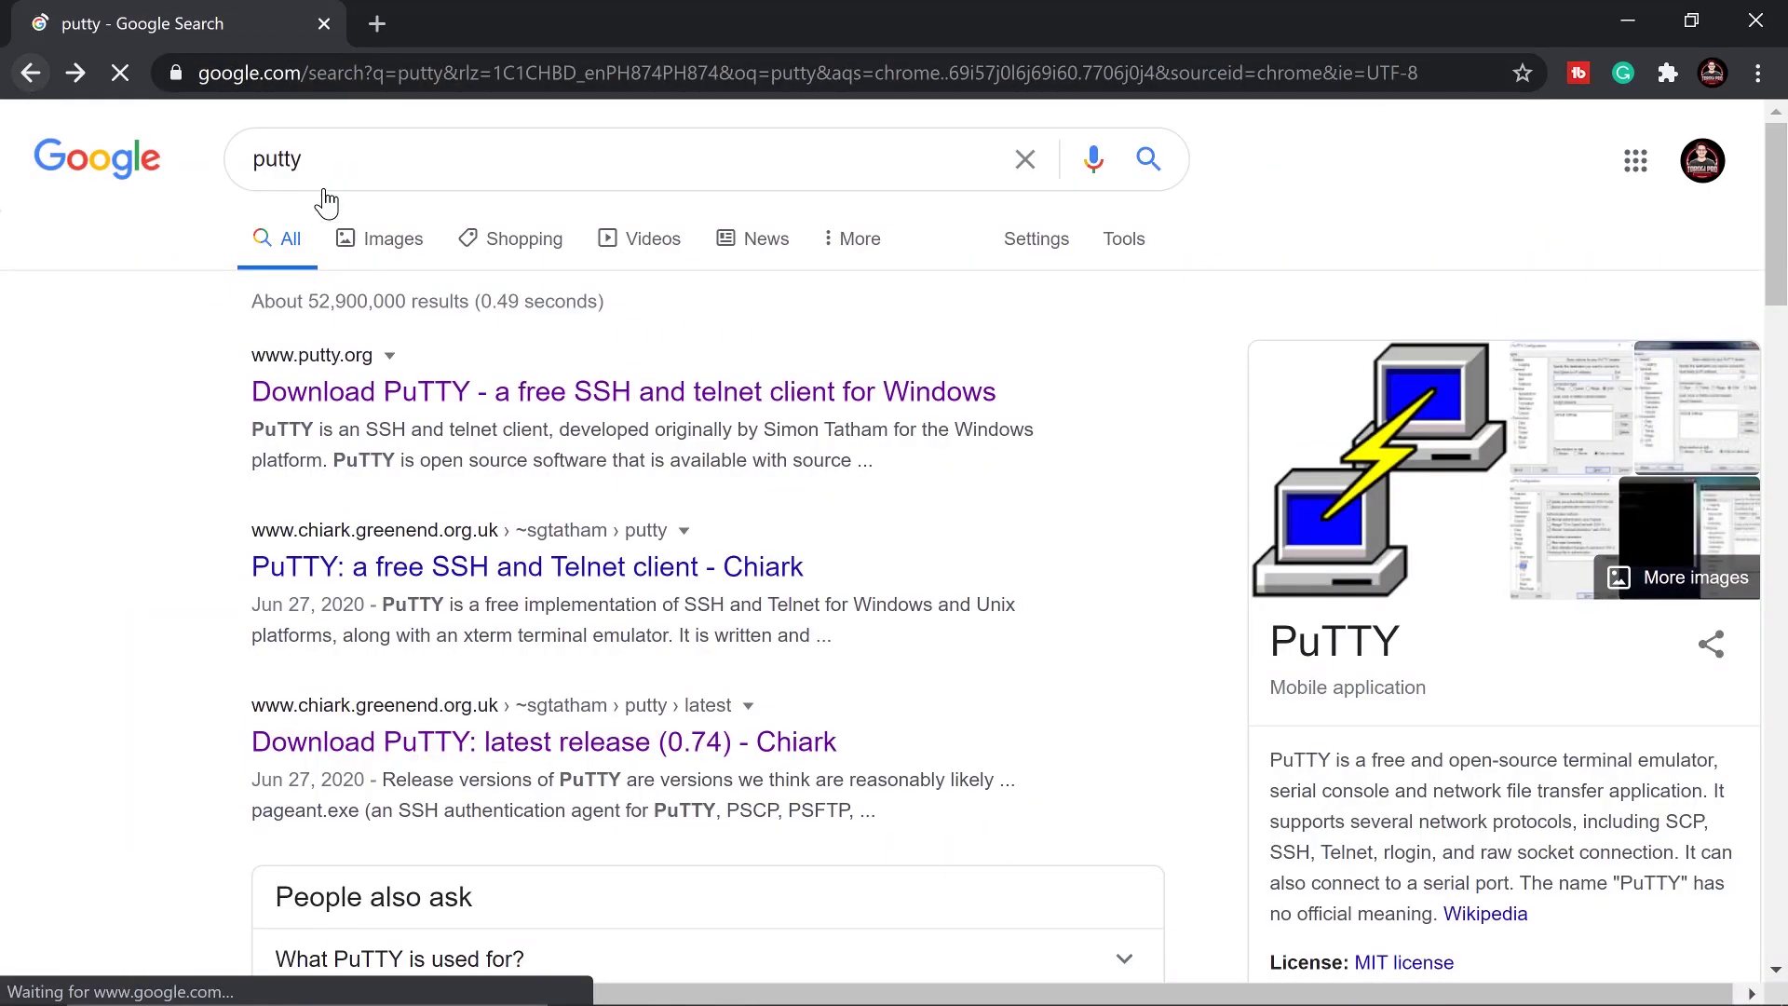
left_click(368, 395)
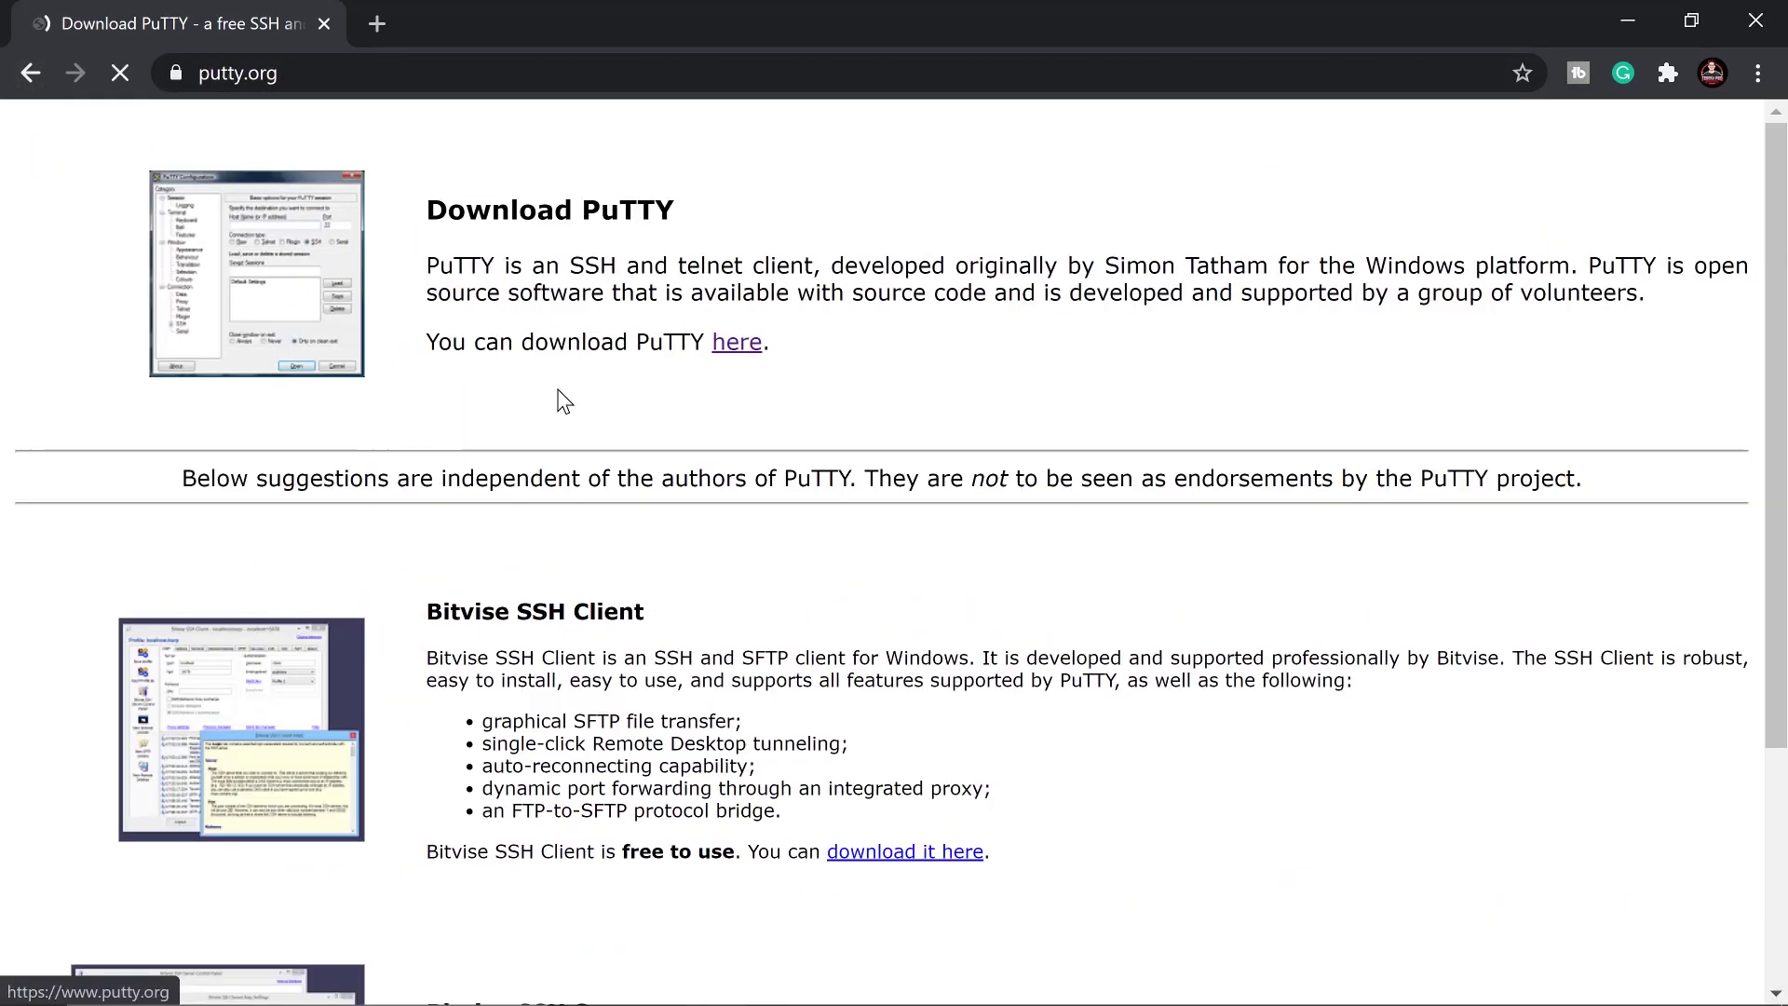
left_click(734, 344)
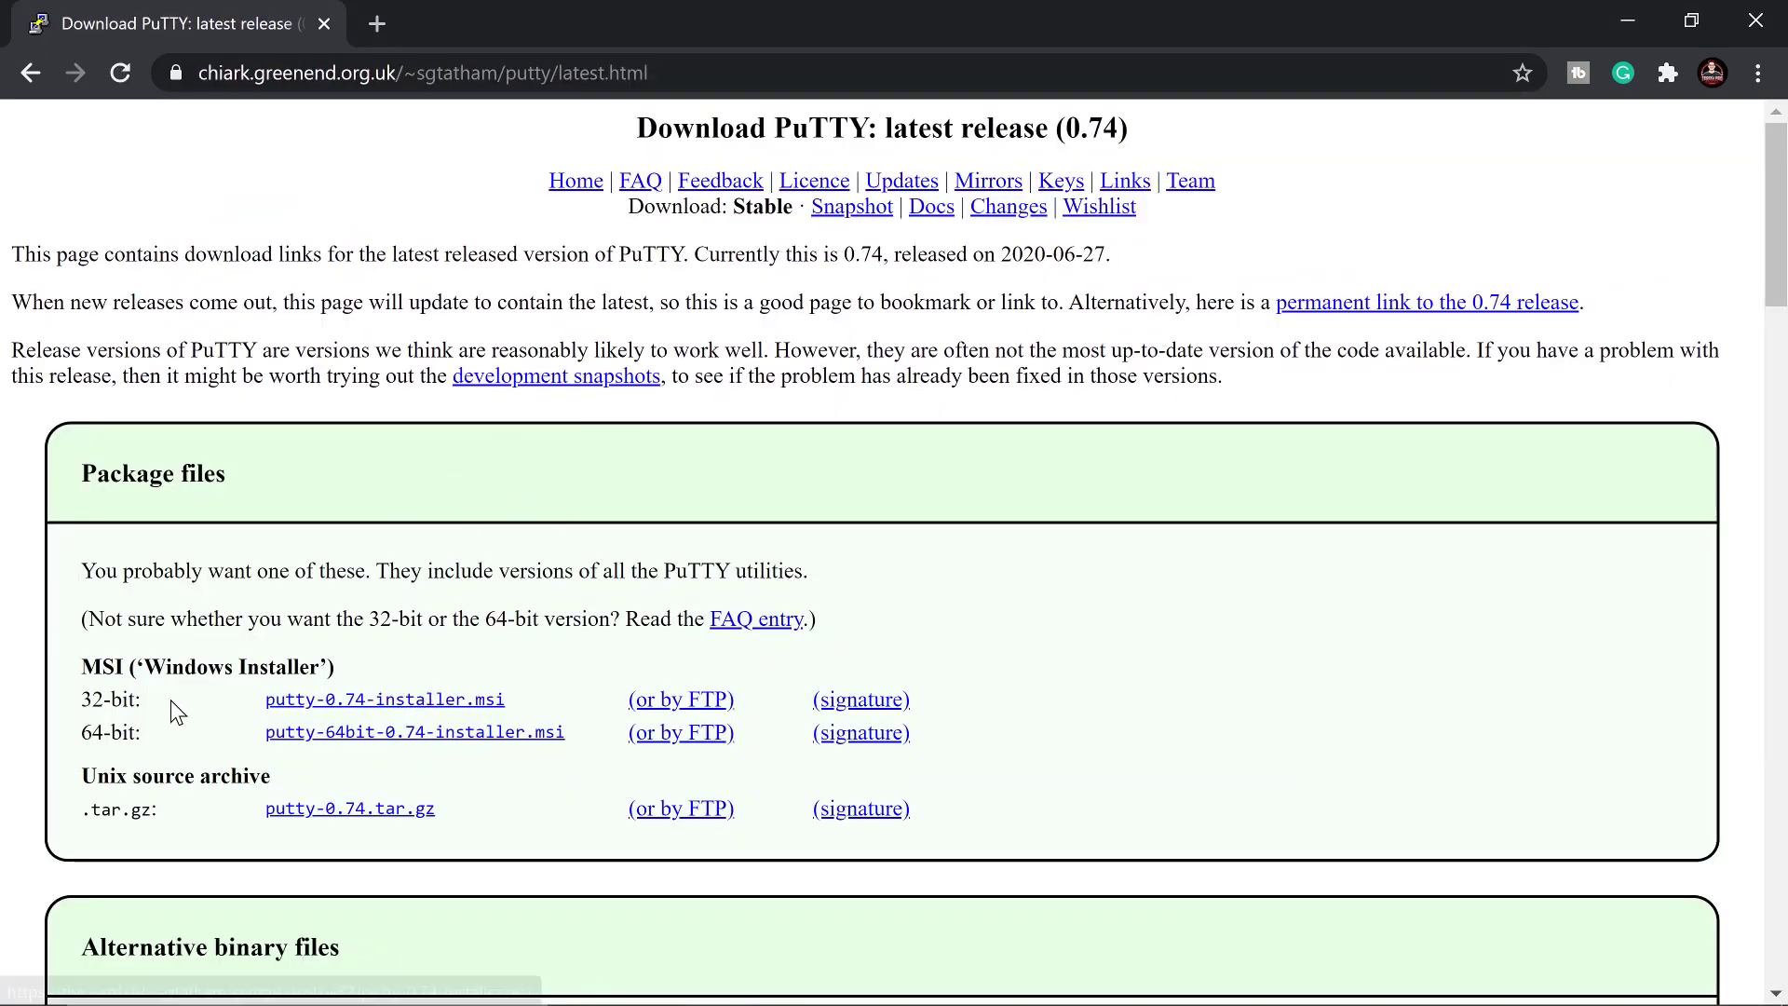
left_click(411, 735)
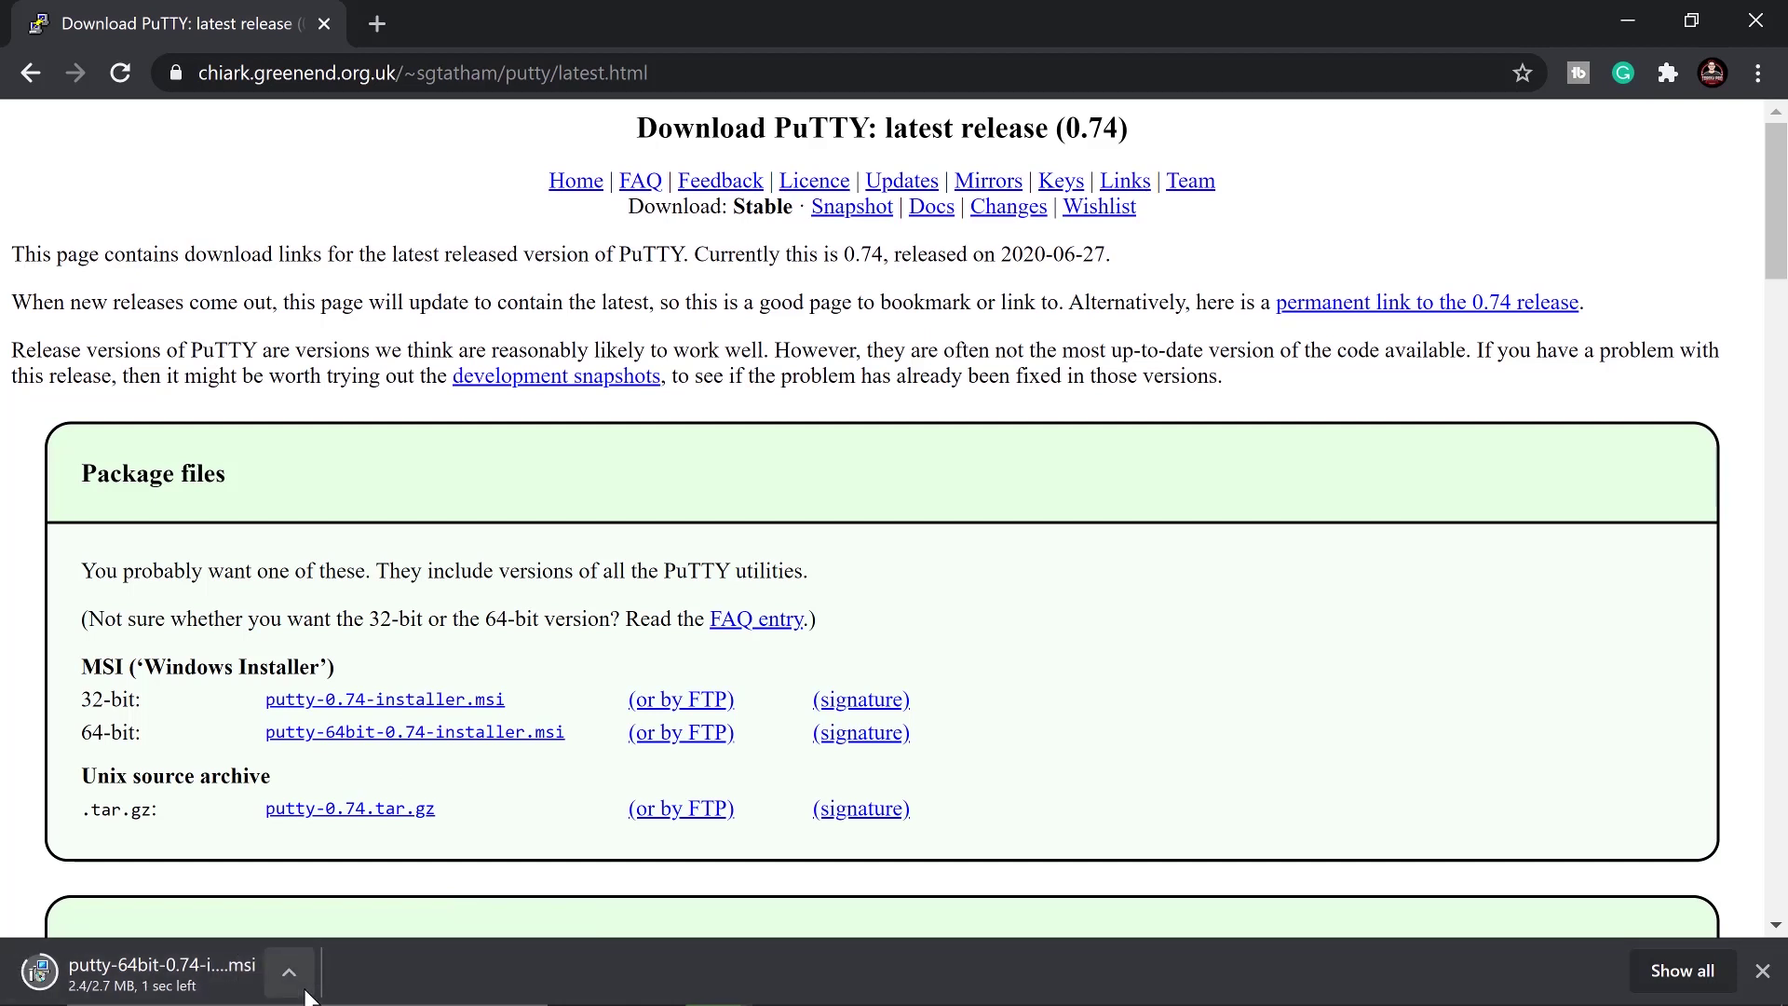
Install PuTTY 0.74 64-bit into C:\Program Files\PuTTY\ with default features, skipping the README
left_click(228, 989)
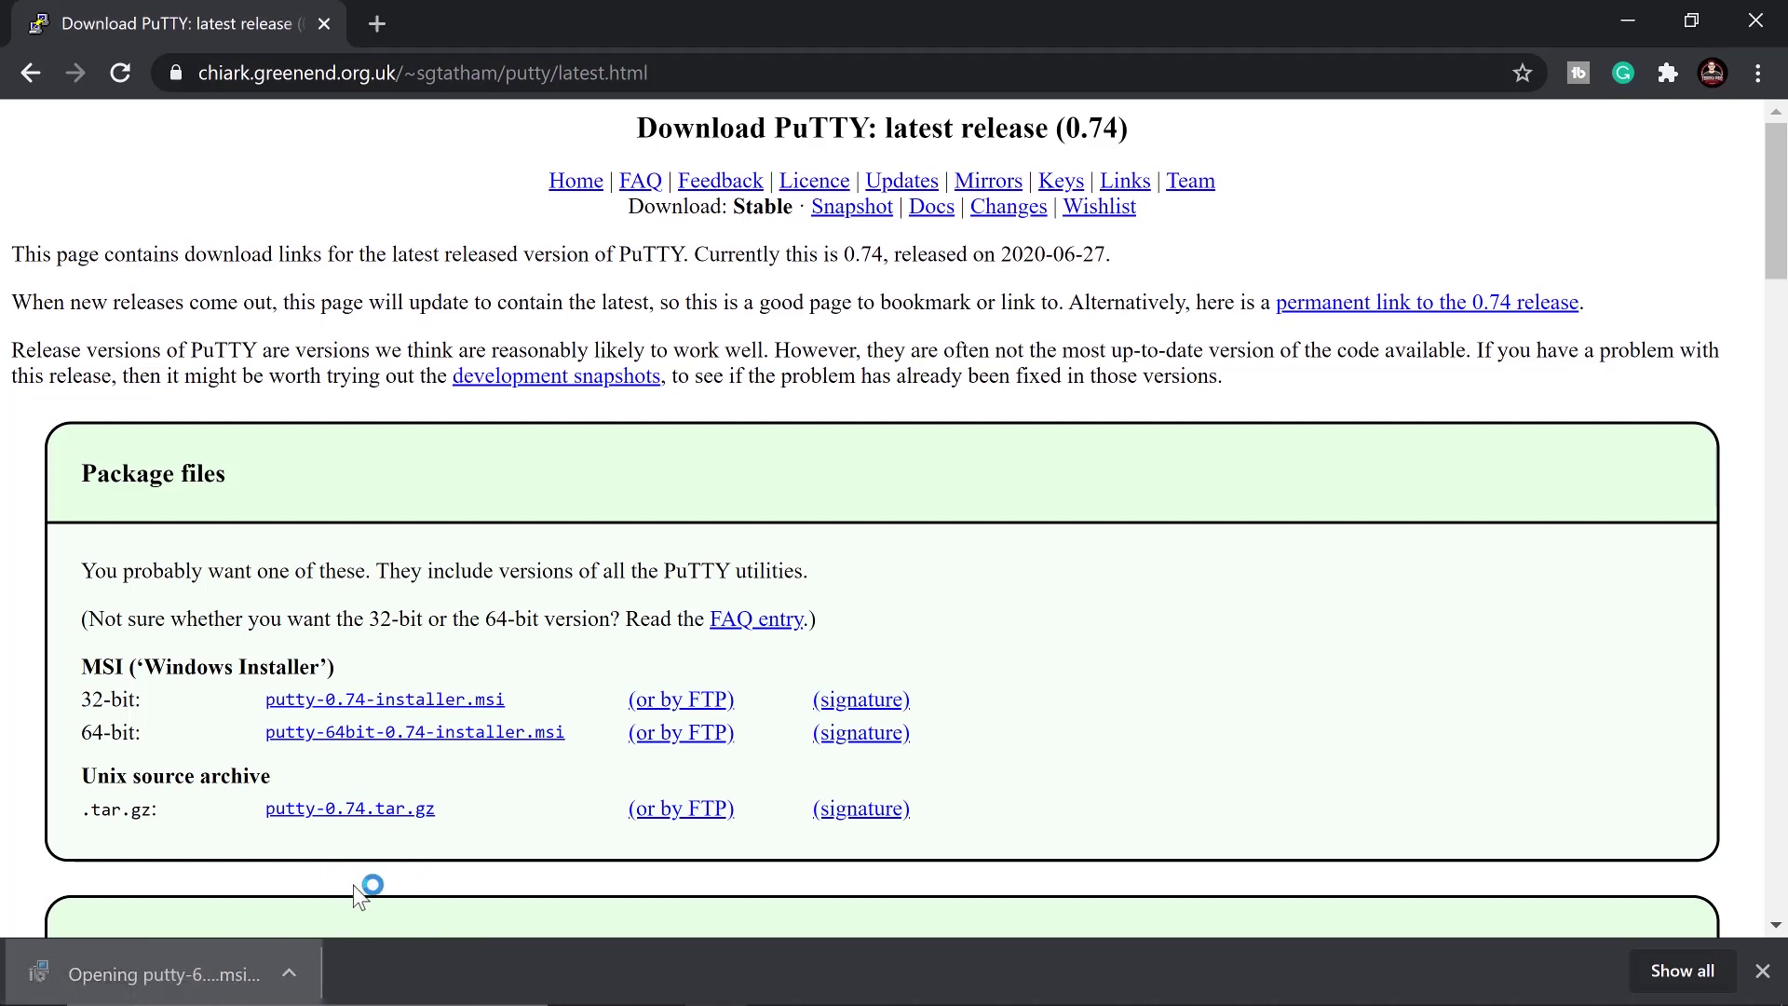
left_click(1043, 727)
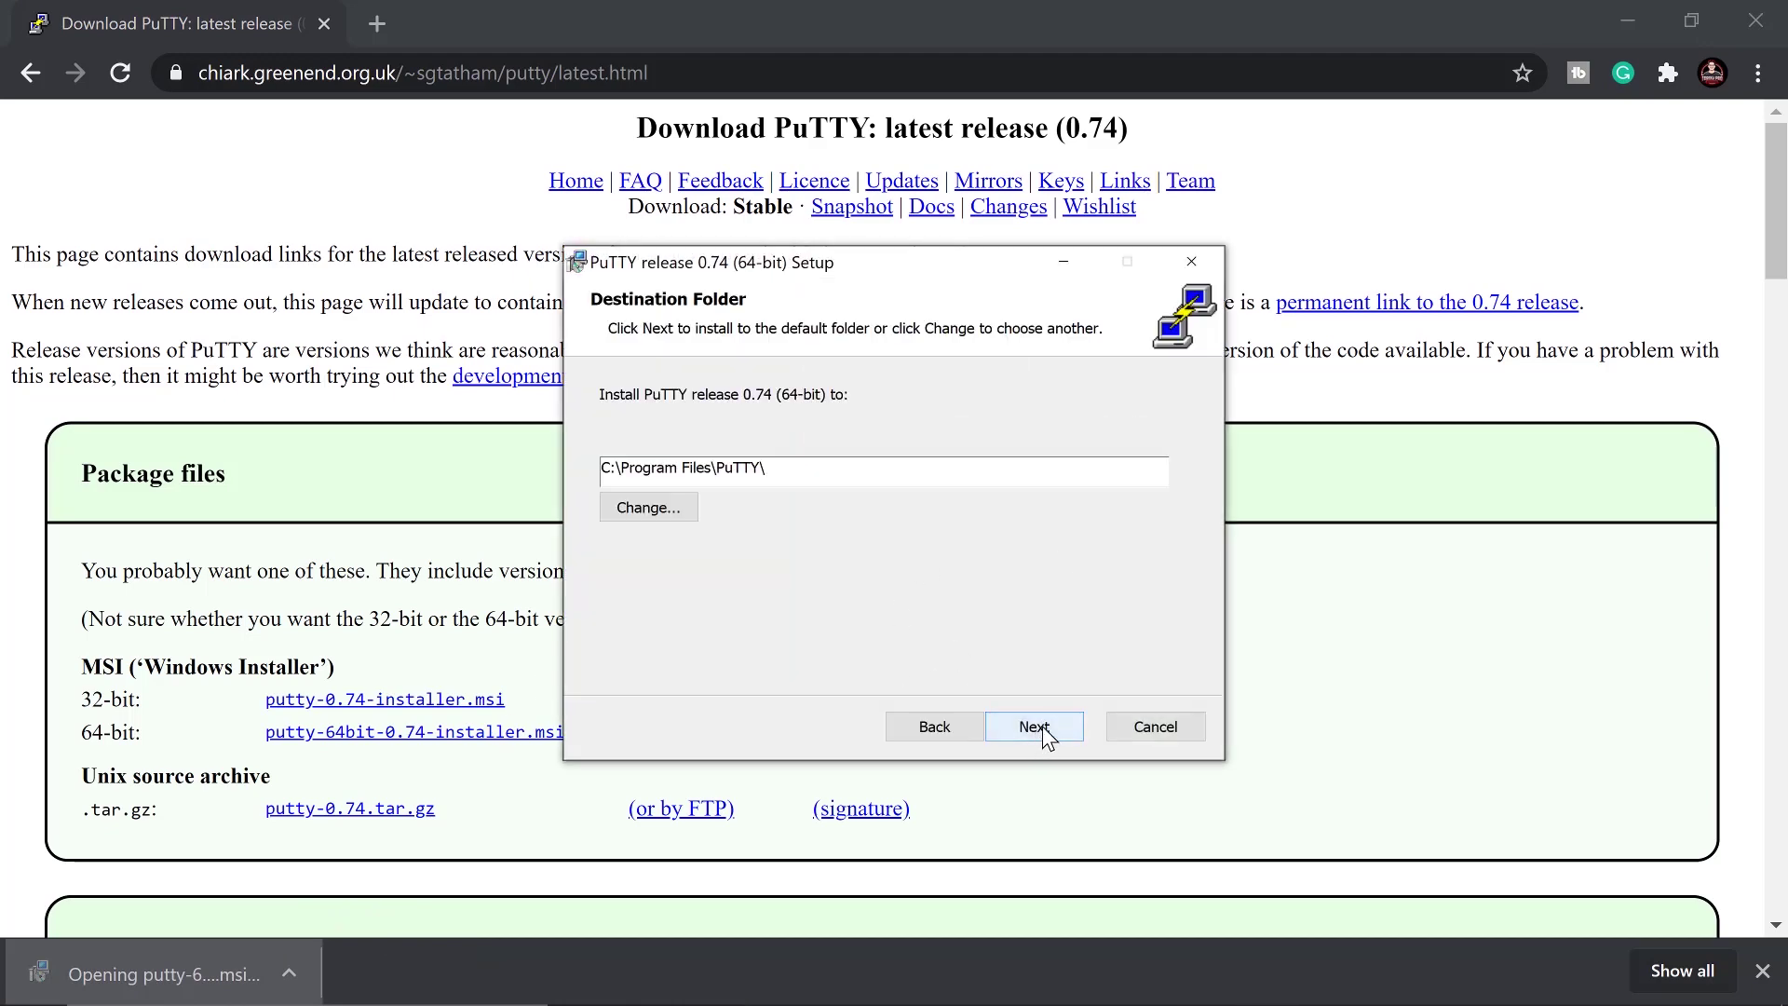
left_click(1043, 725)
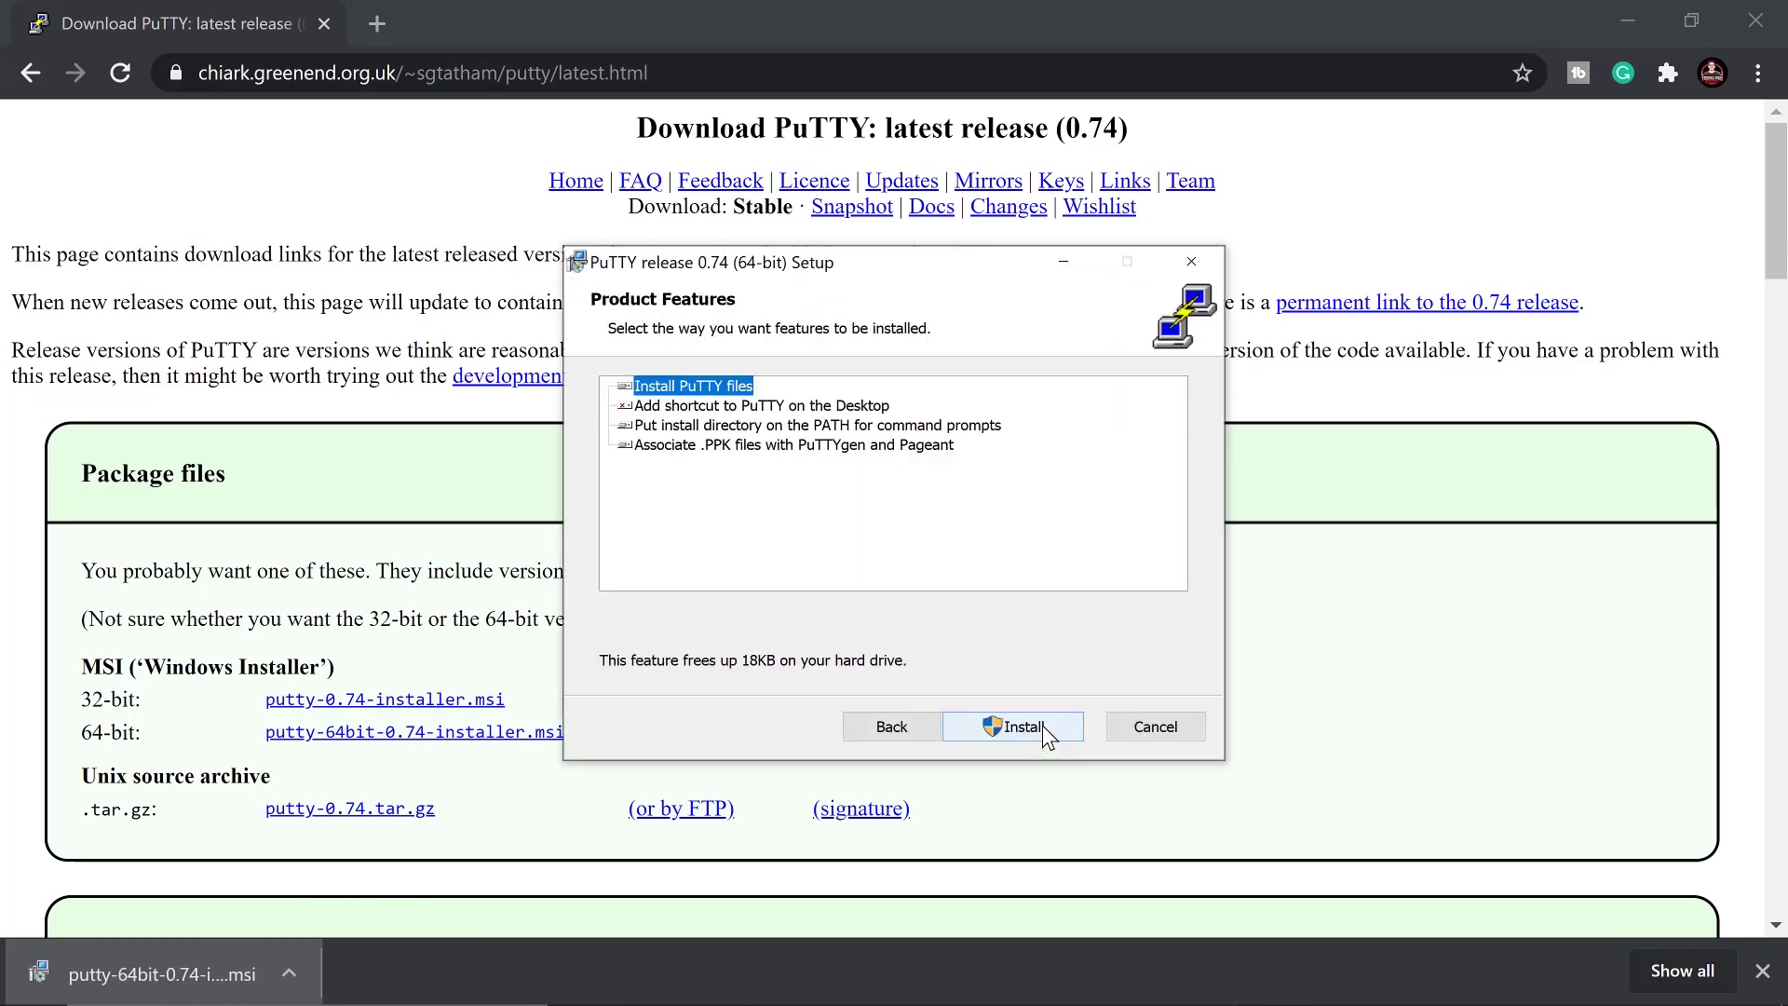
left_click(1043, 724)
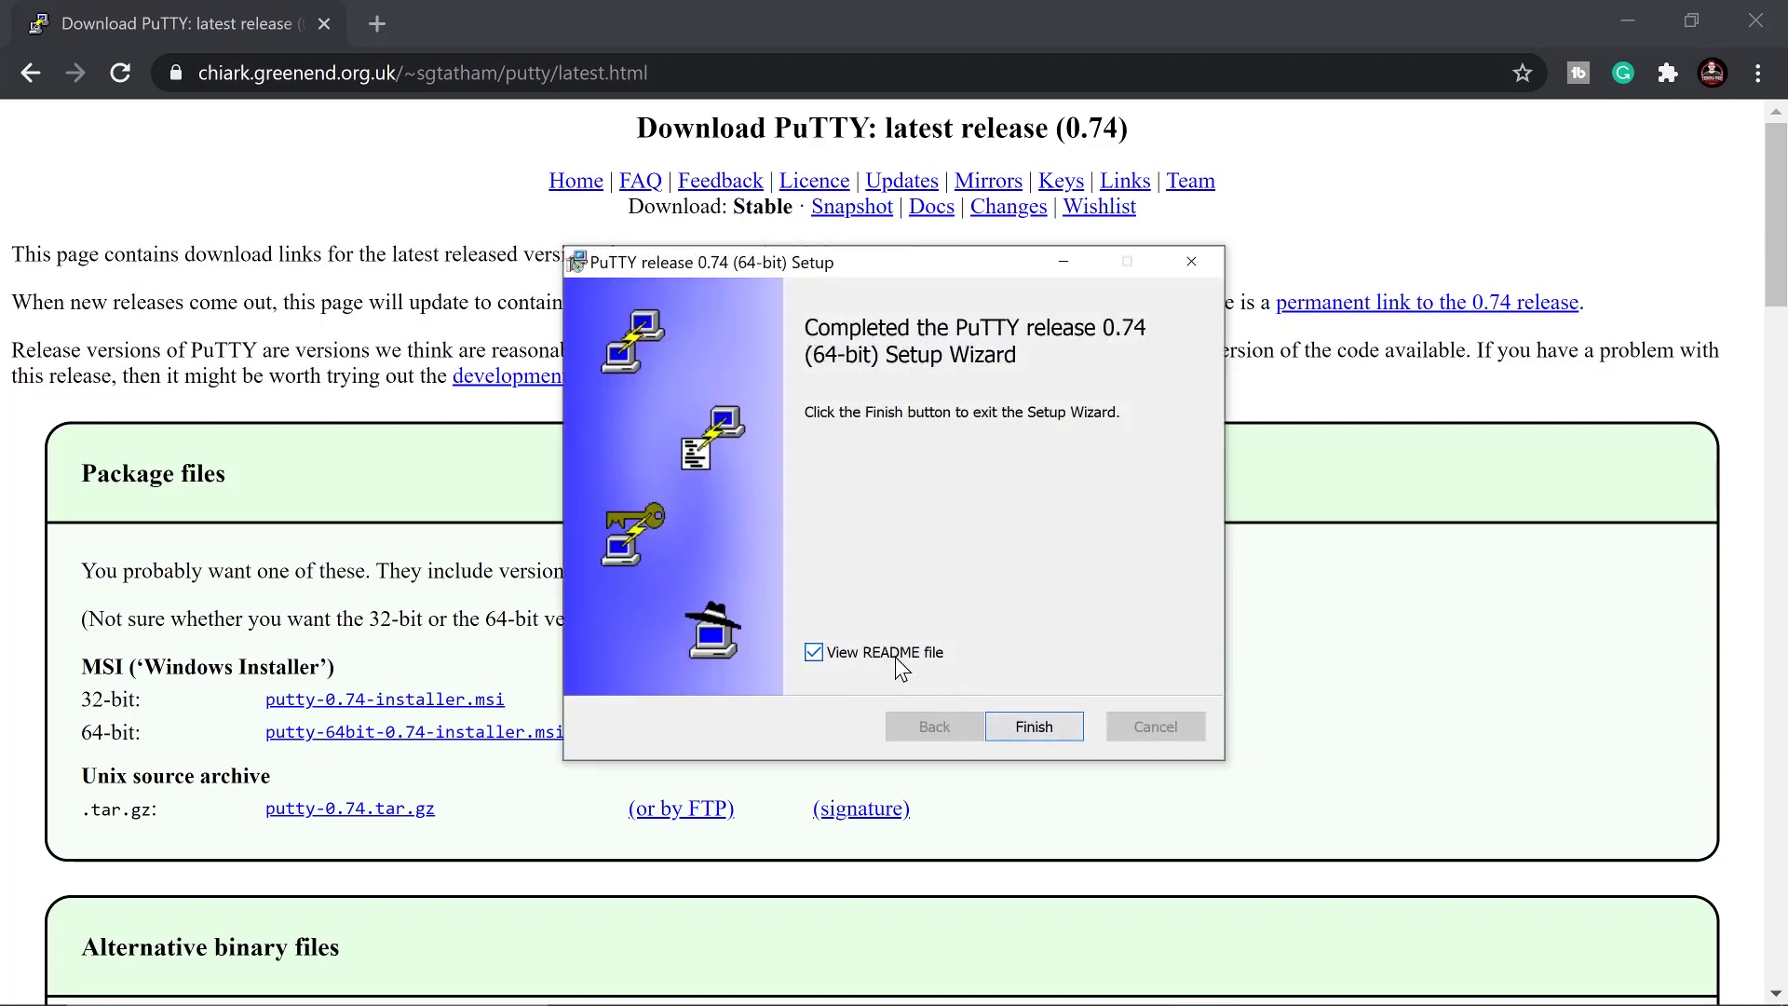
left_click(896, 657)
left_click(1032, 727)
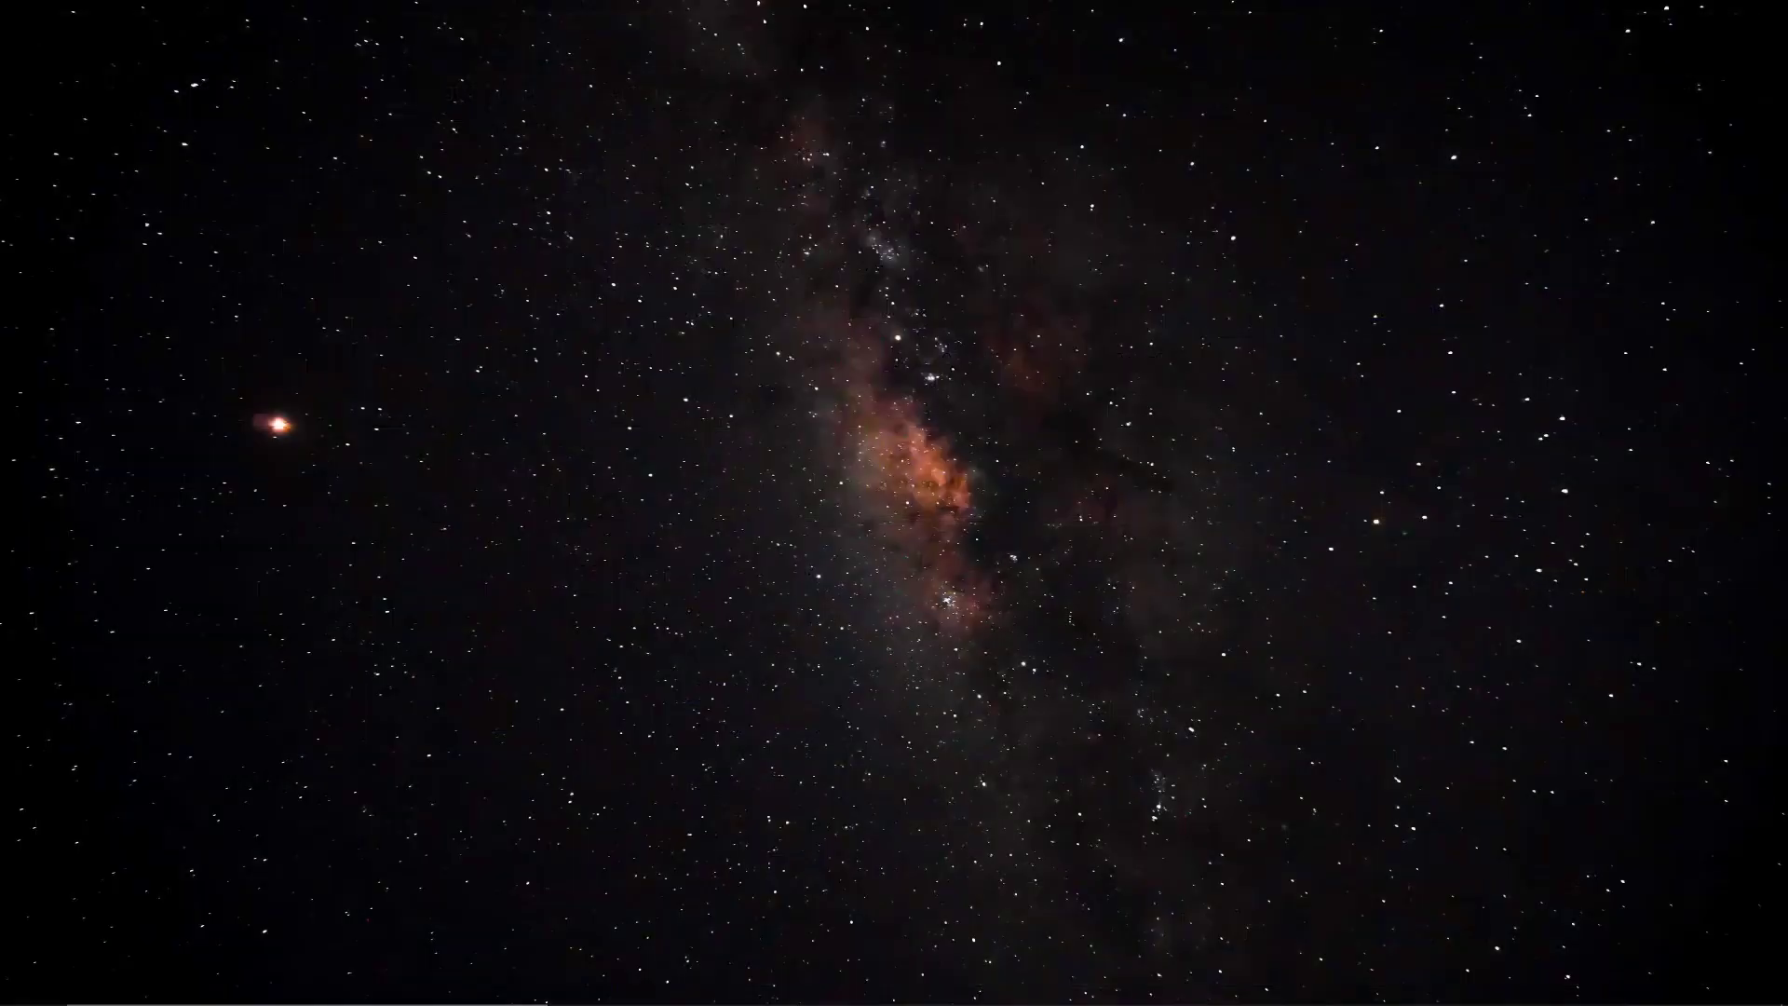
Launch PuTTY and open an SSH connection to 192.168.180.141 on port 22
left_click(417, 985)
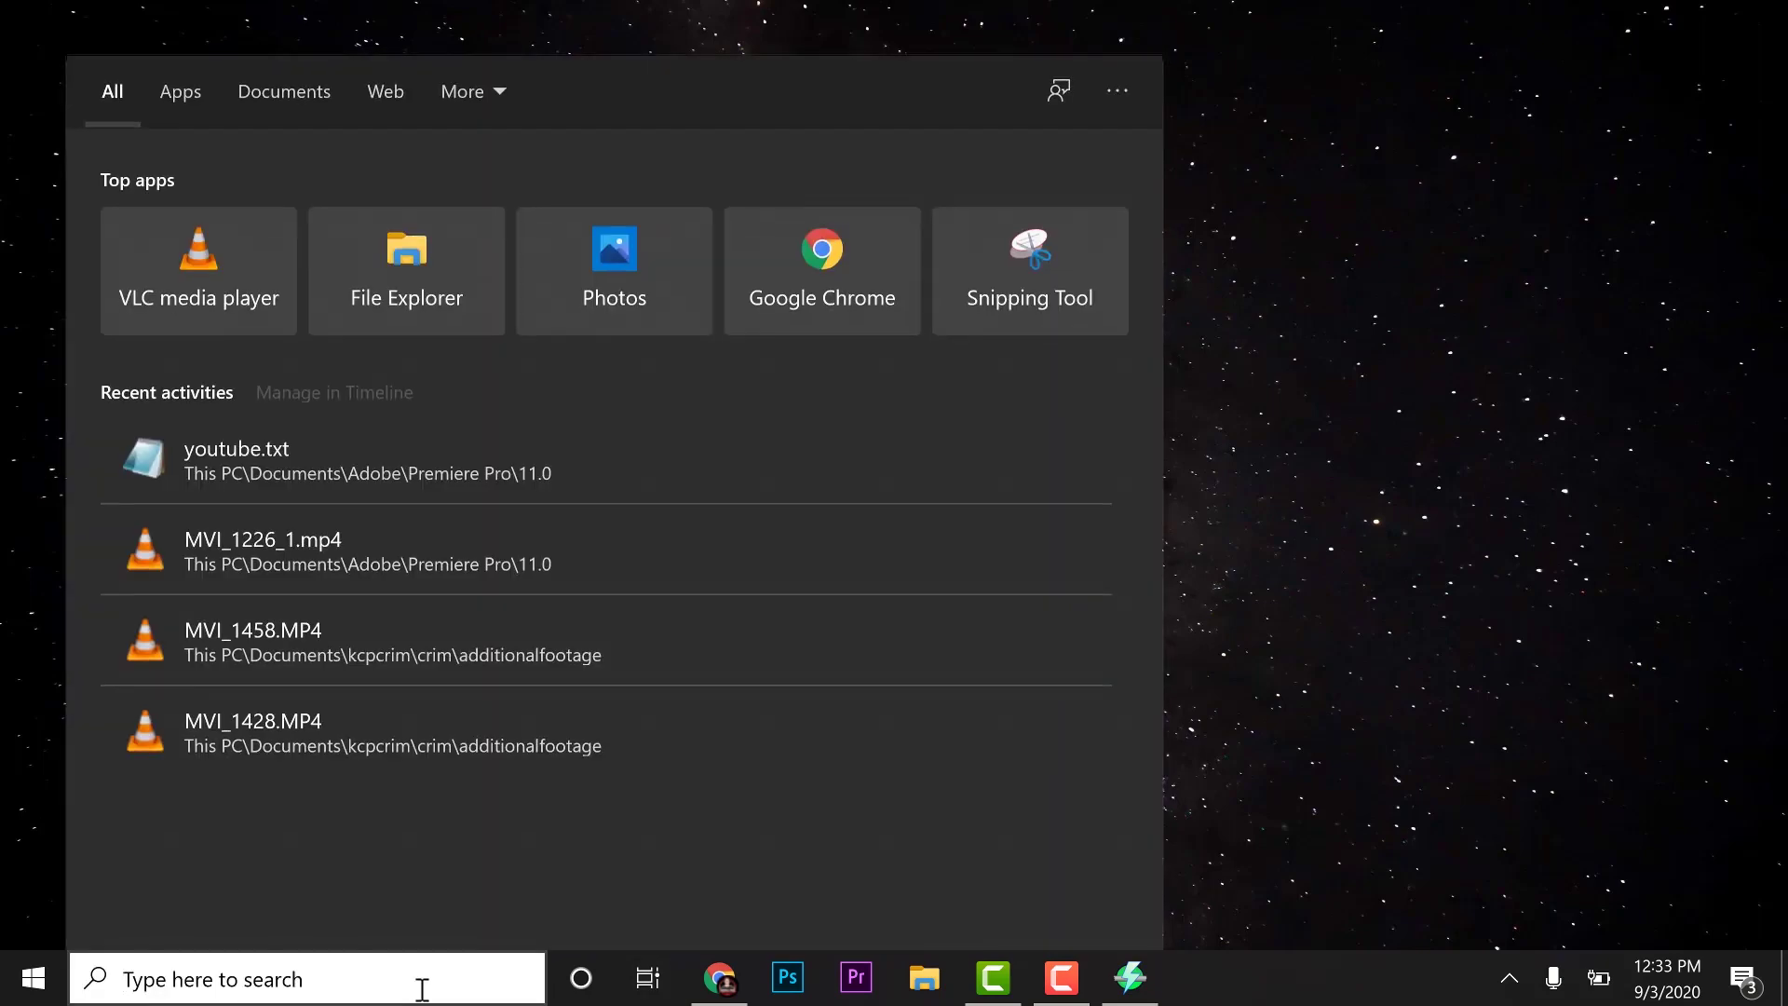
type("putty")
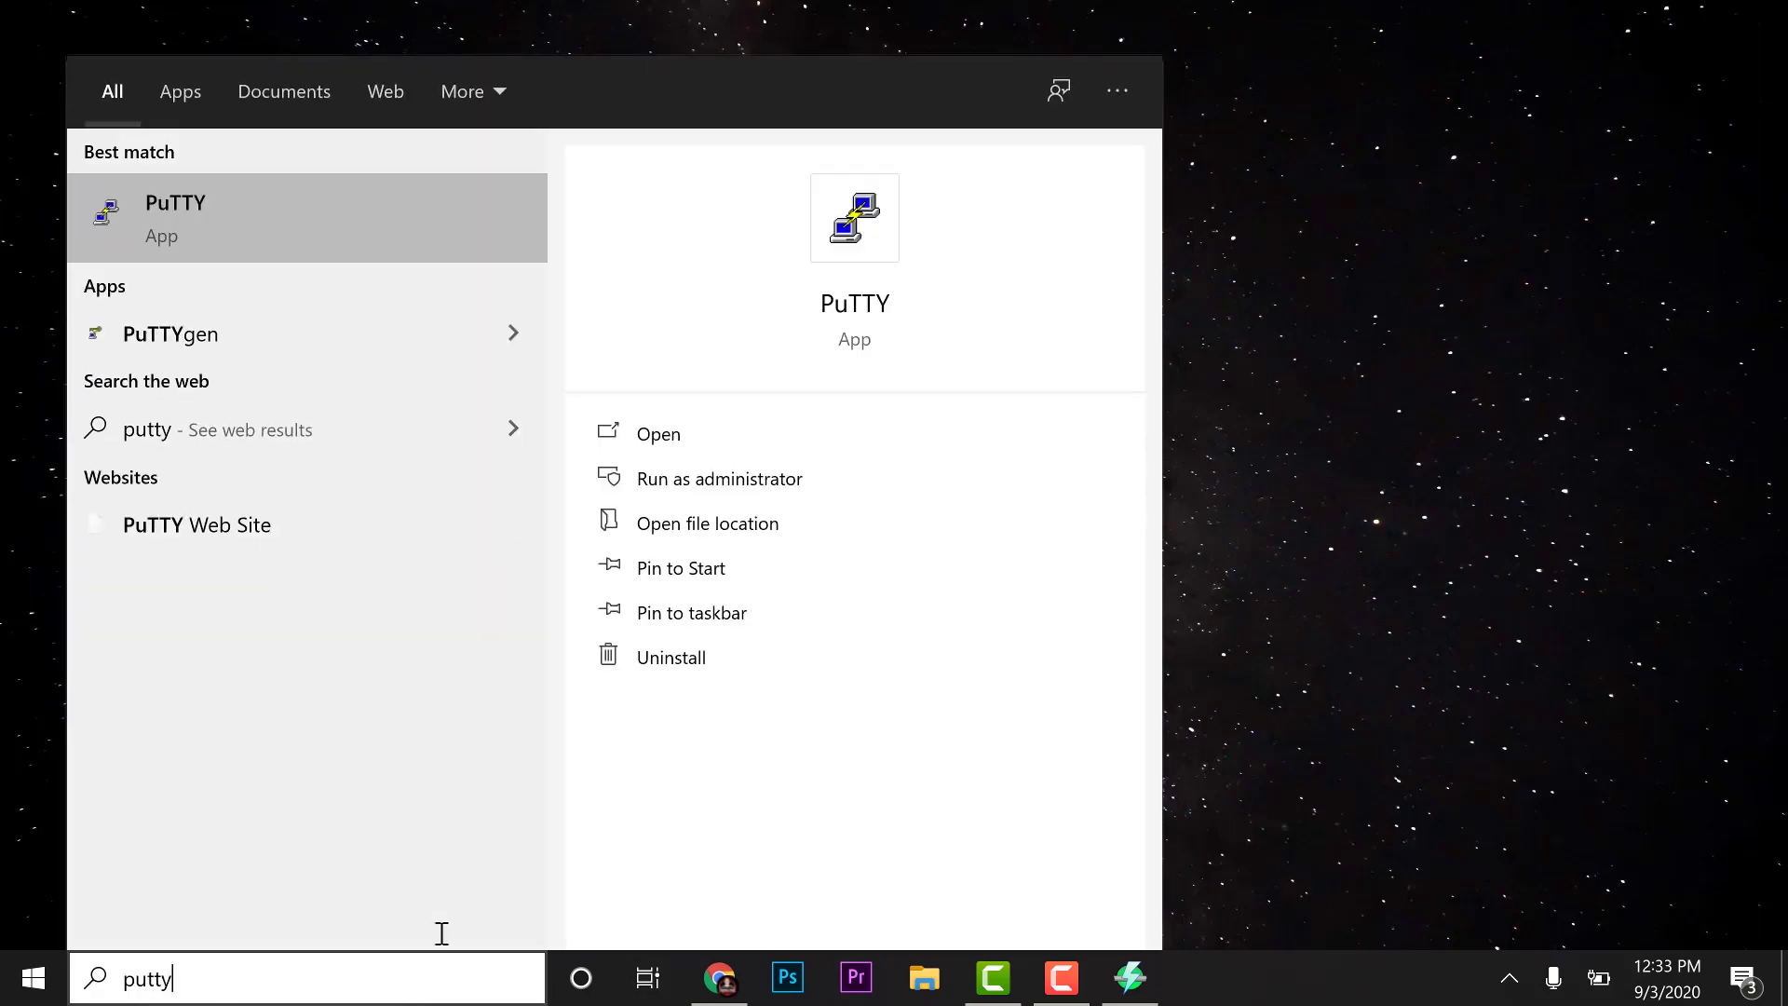
left_click(322, 224)
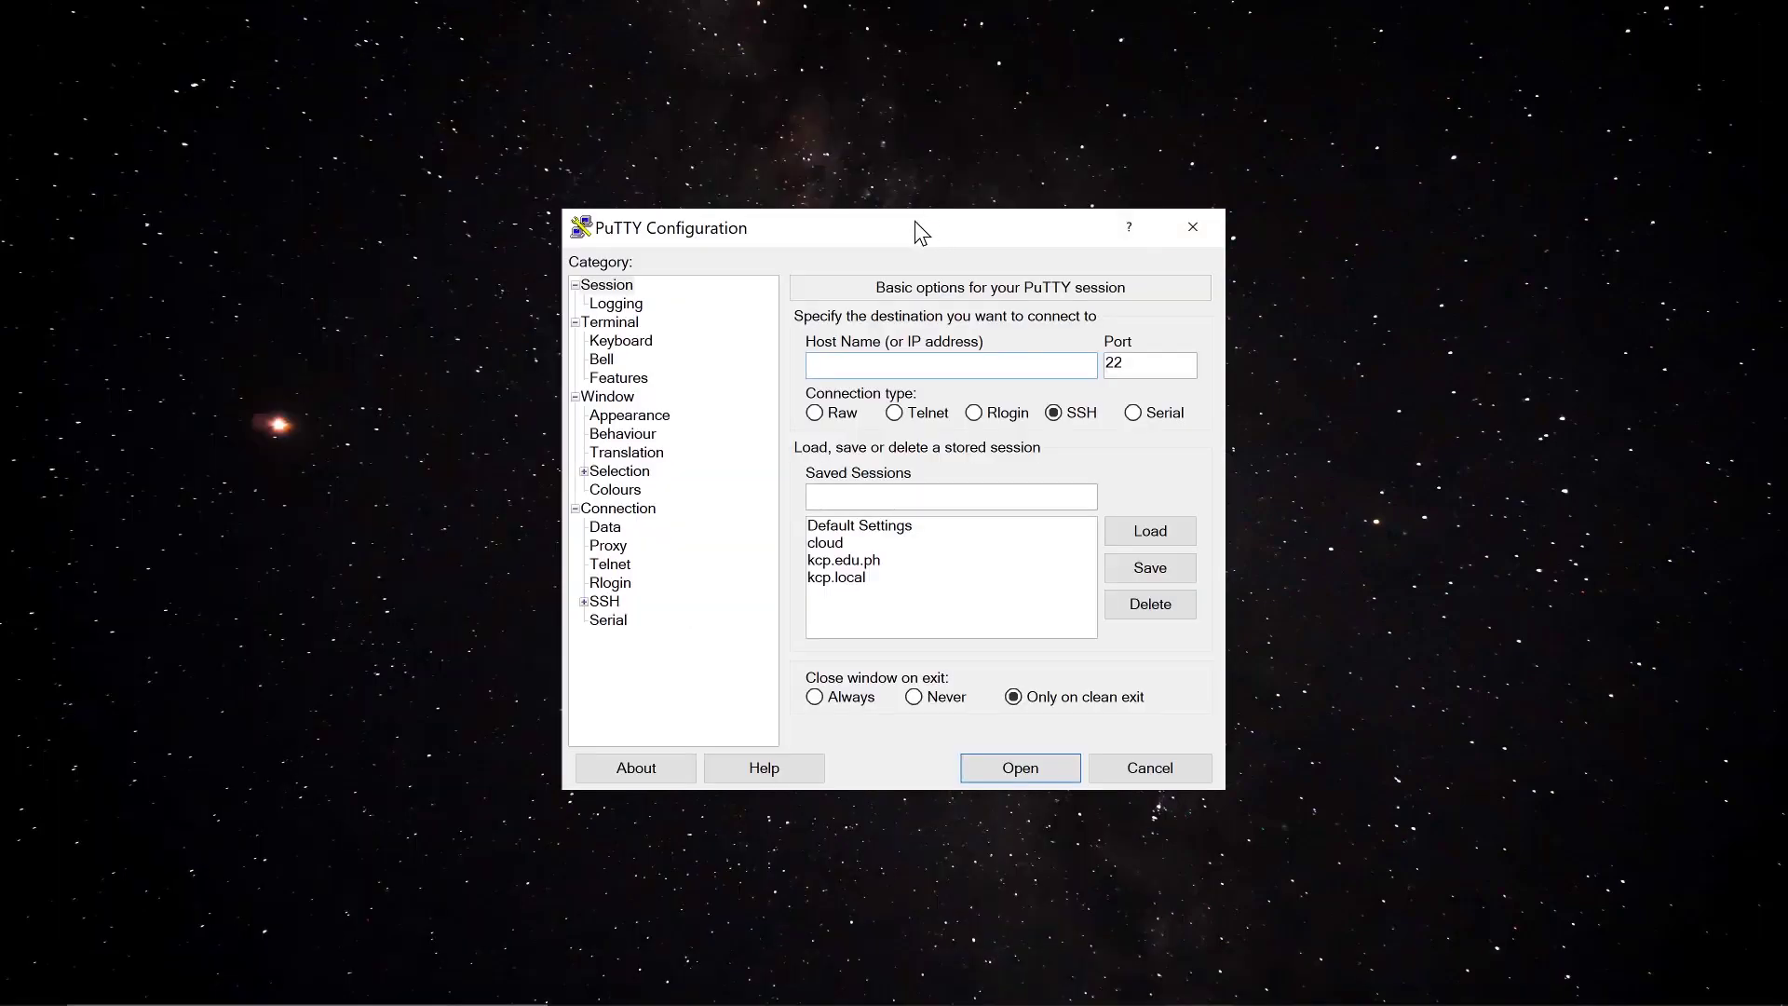
left_click_drag(915, 223, 886, 123)
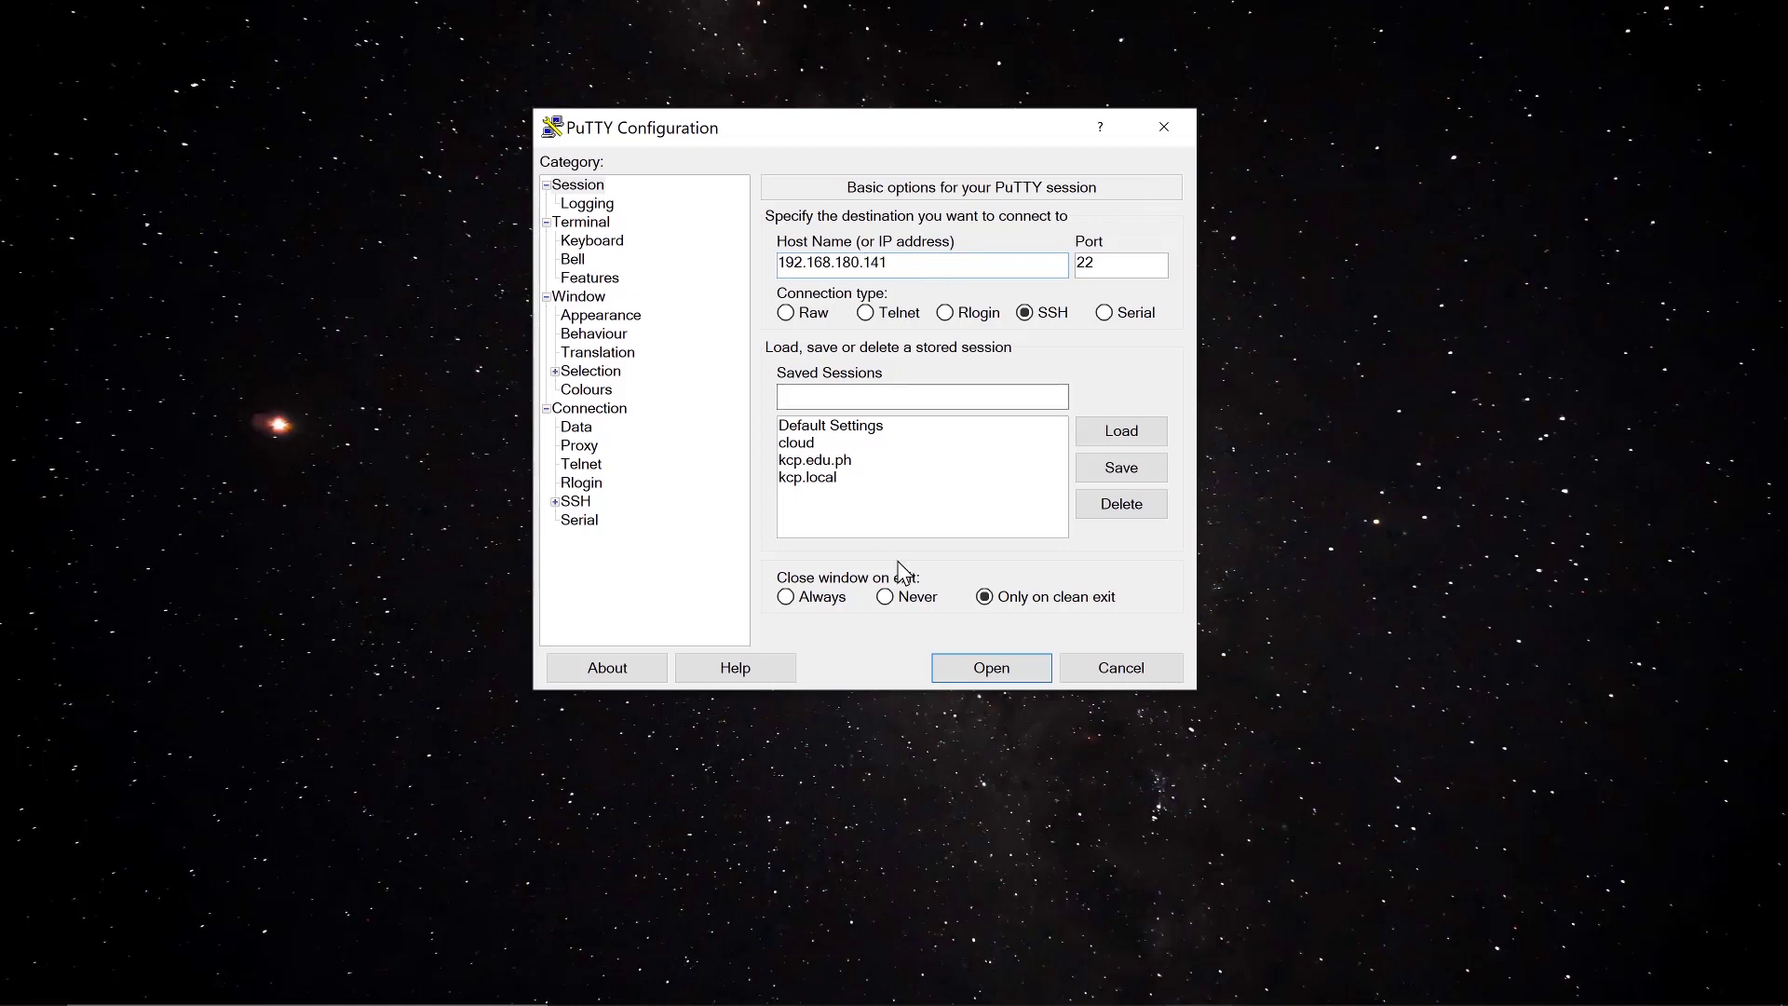
left_click(1030, 679)
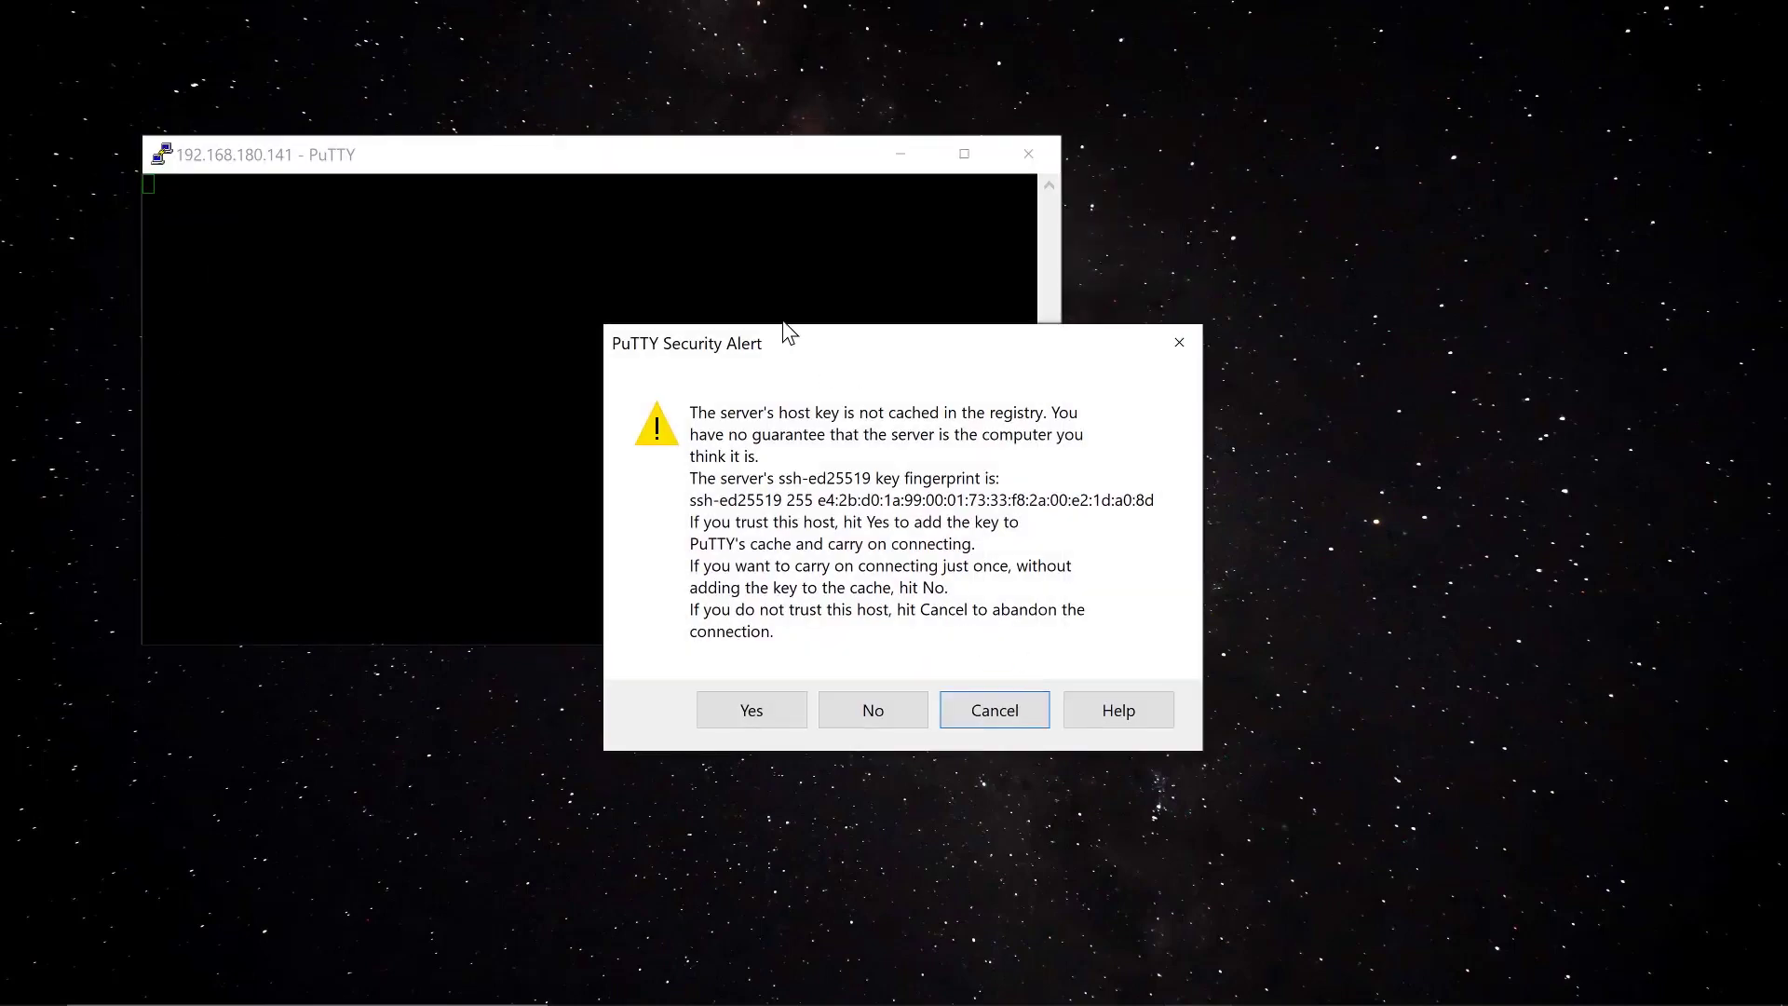
Accept the Pi's host key, log in with its user name and password, and run sudo apt update
left_click(766, 706)
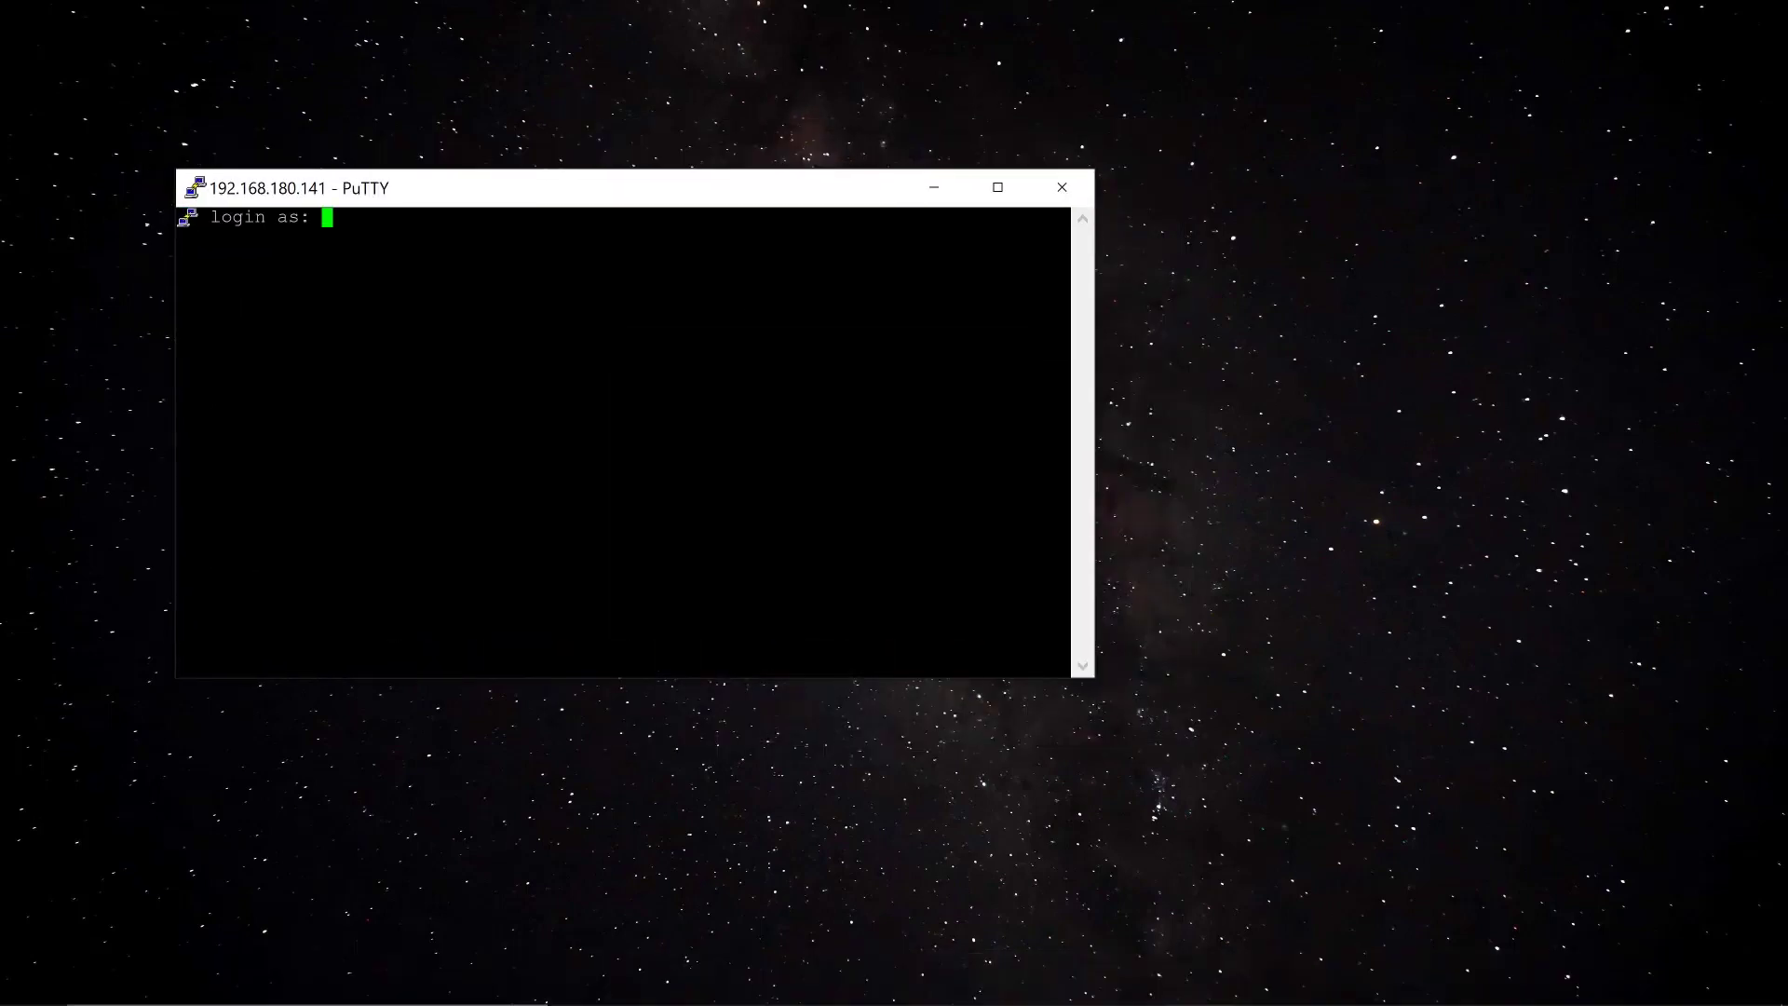
type("pi")
key("Return")
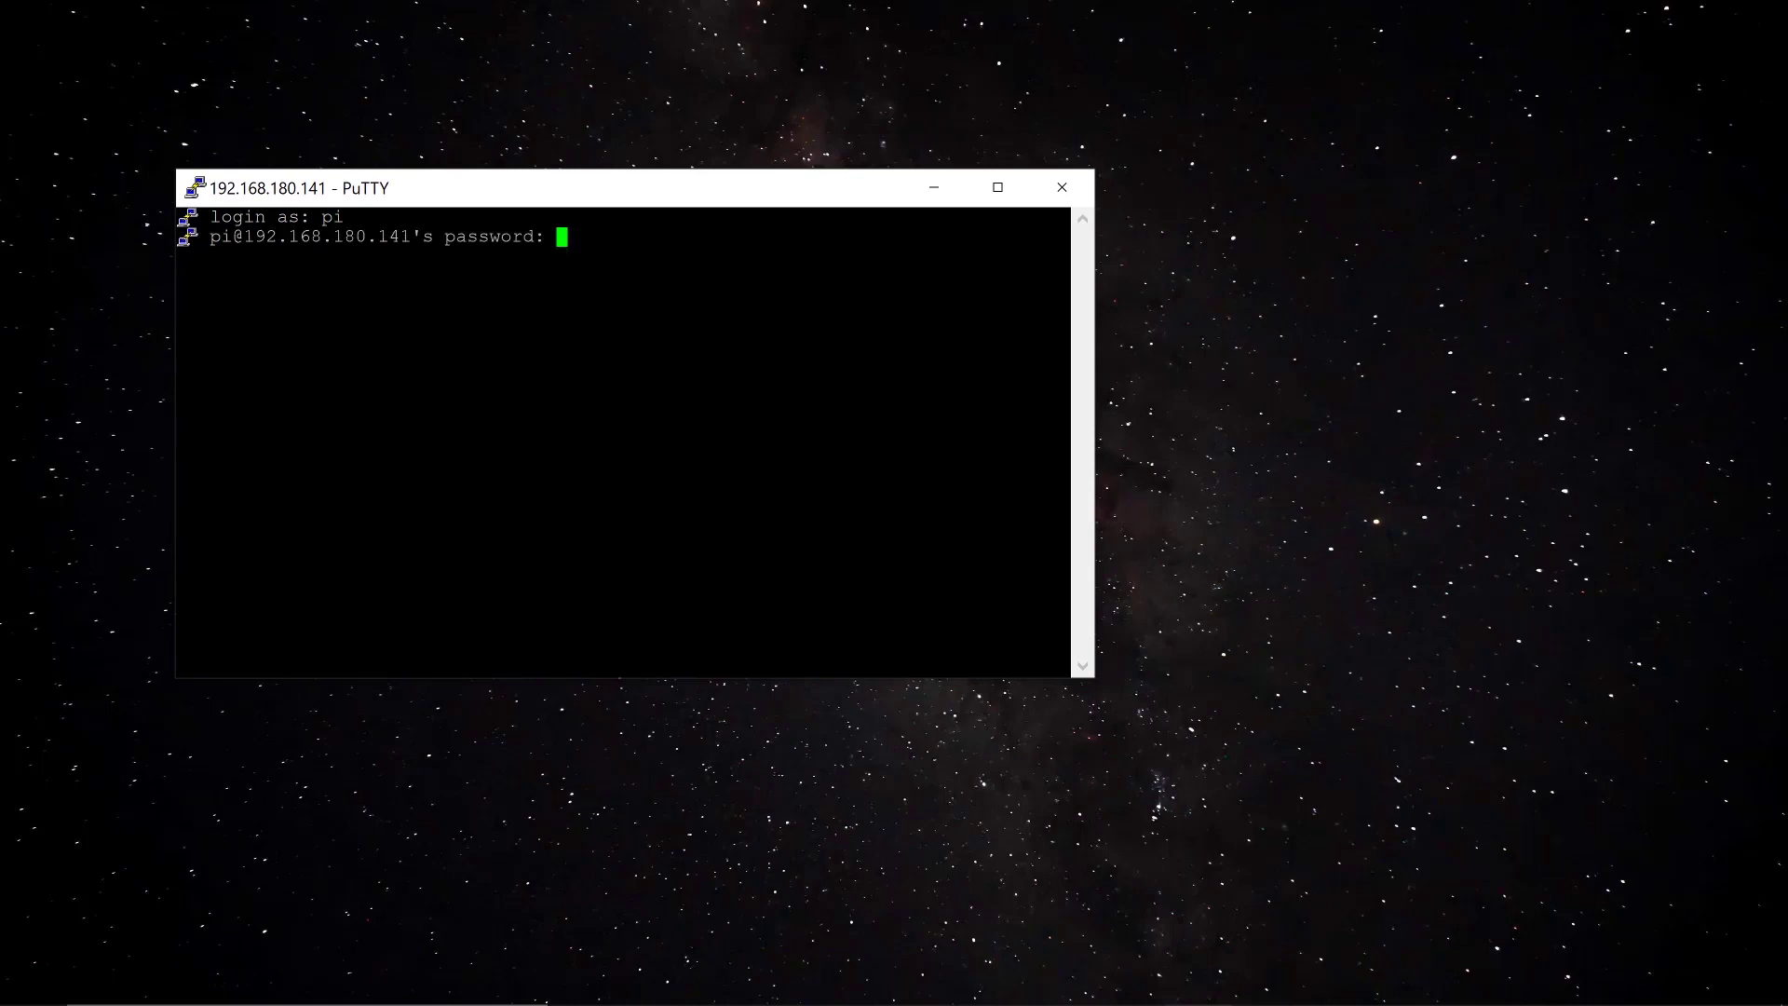
key("Return")
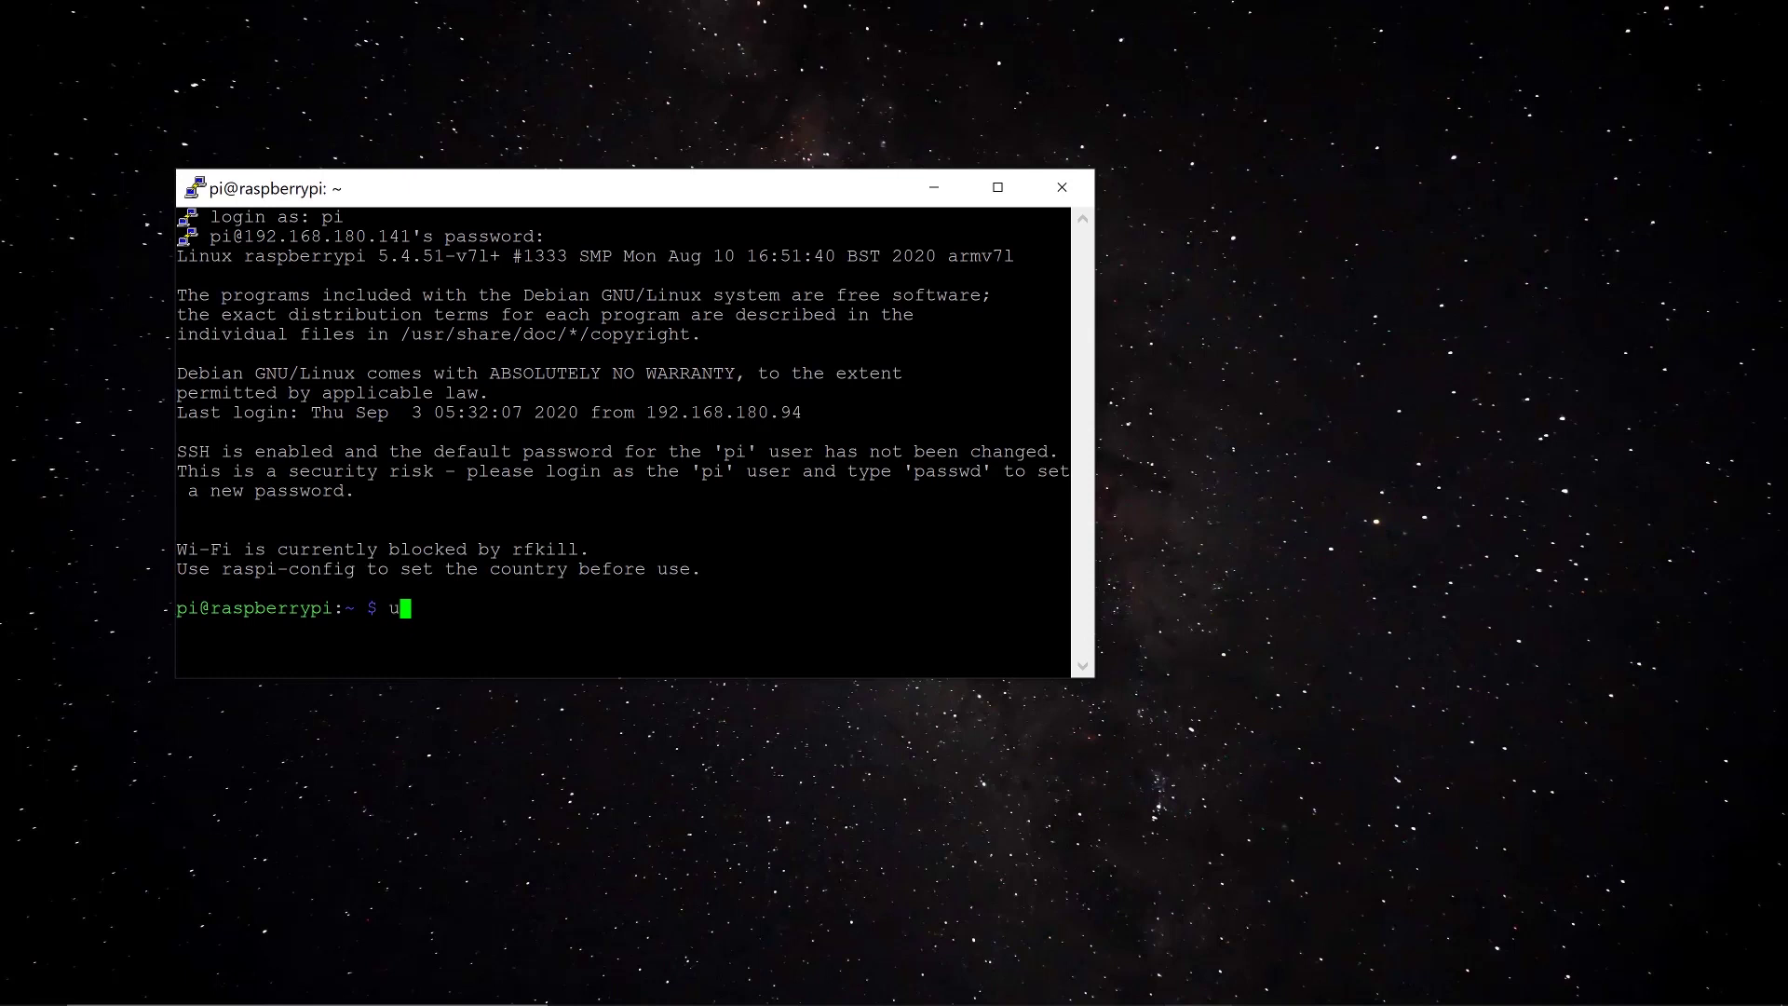
type("sudo apt update")
key("Return")
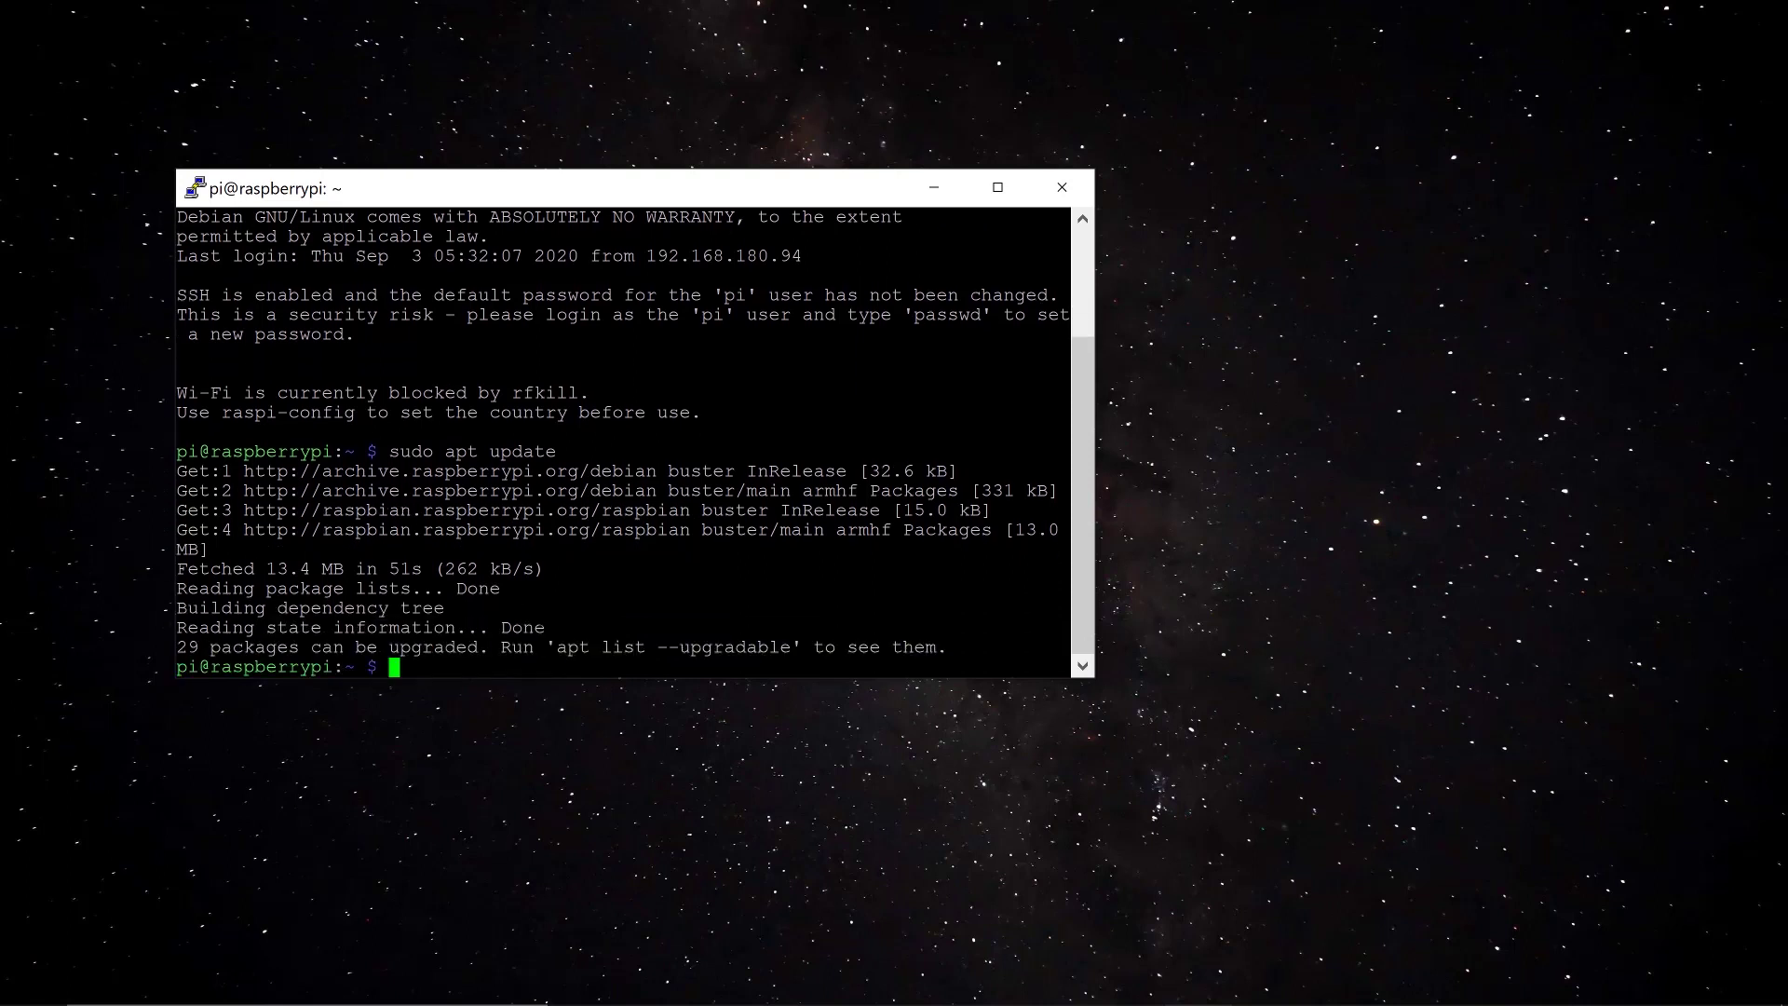
Run sudo apt upgrade on the Pi and answer y to upgrade all 29 packages
type("sudo apt")
key("BackSpace")
key("BackSpace")
key("BackSpace")
key("BackSpace")
key("BackSpace")
key("BackSpace")
key("BackSpace")
key("BackSpace")
key("BackSpace")
type("sudo apt uggrade")
key("BackSpace")
key("BackSpace")
key("BackSpace")
key("BackSpace")
key("BackSpace")
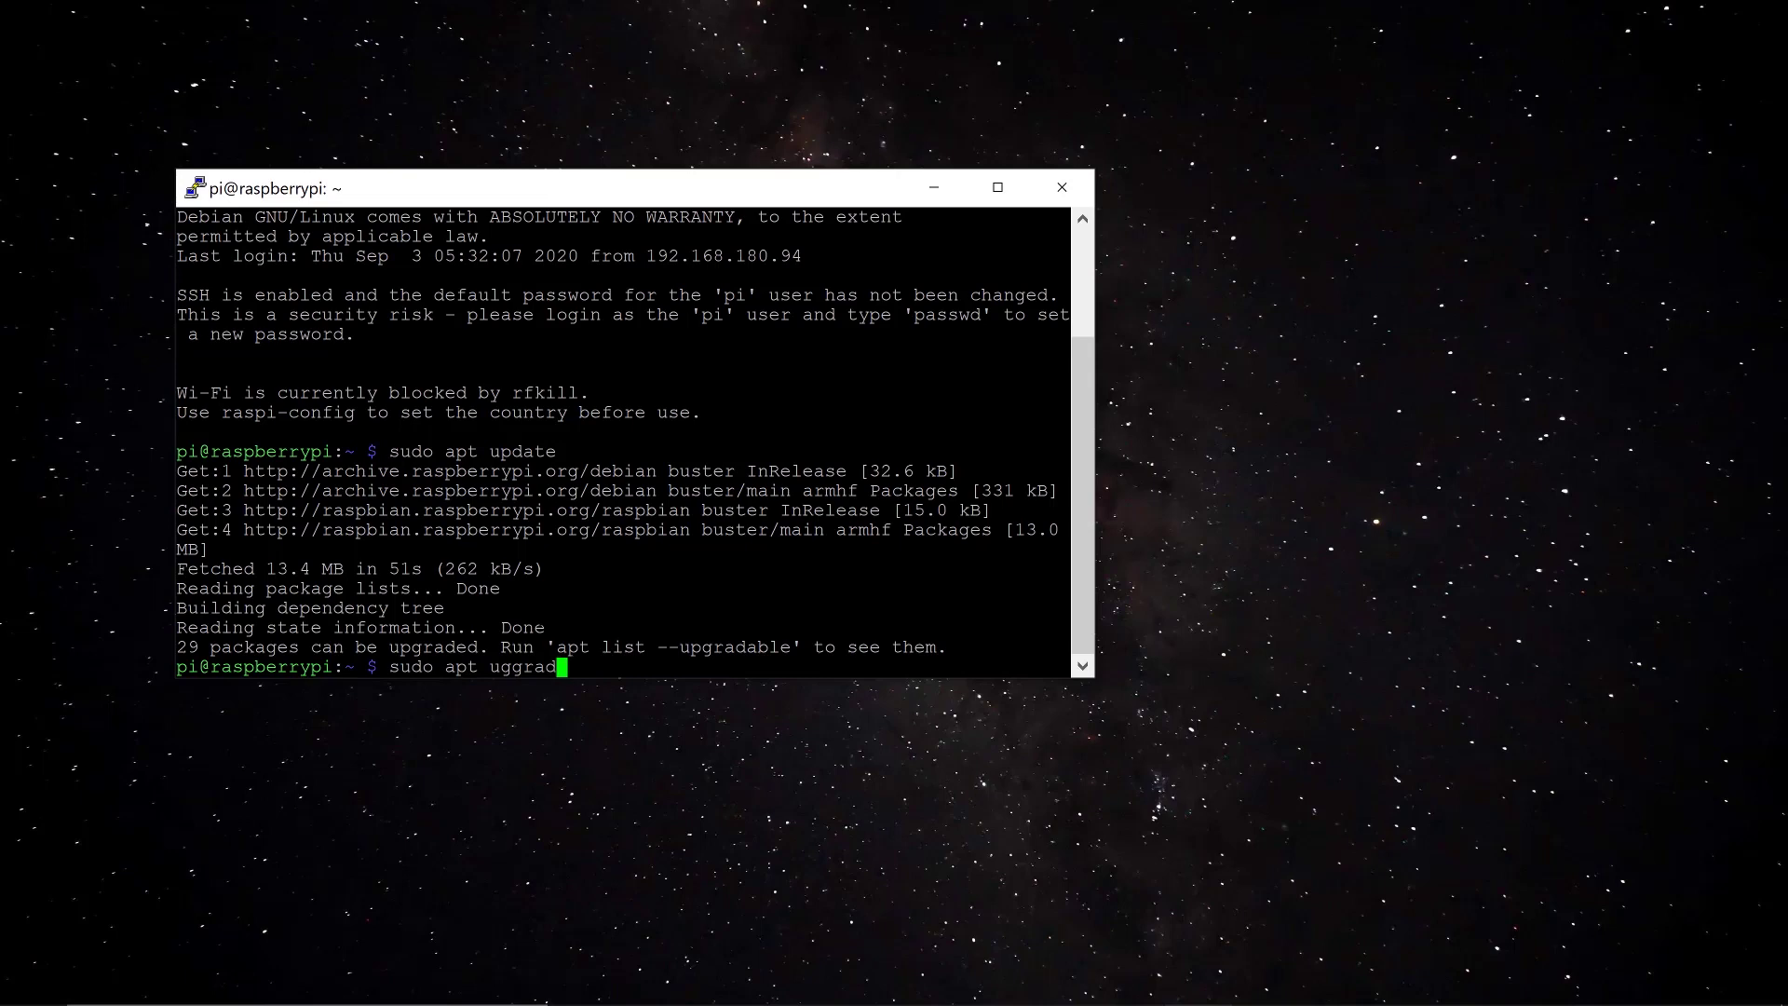
key("BackSpace")
type("pgrade")
key("Return")
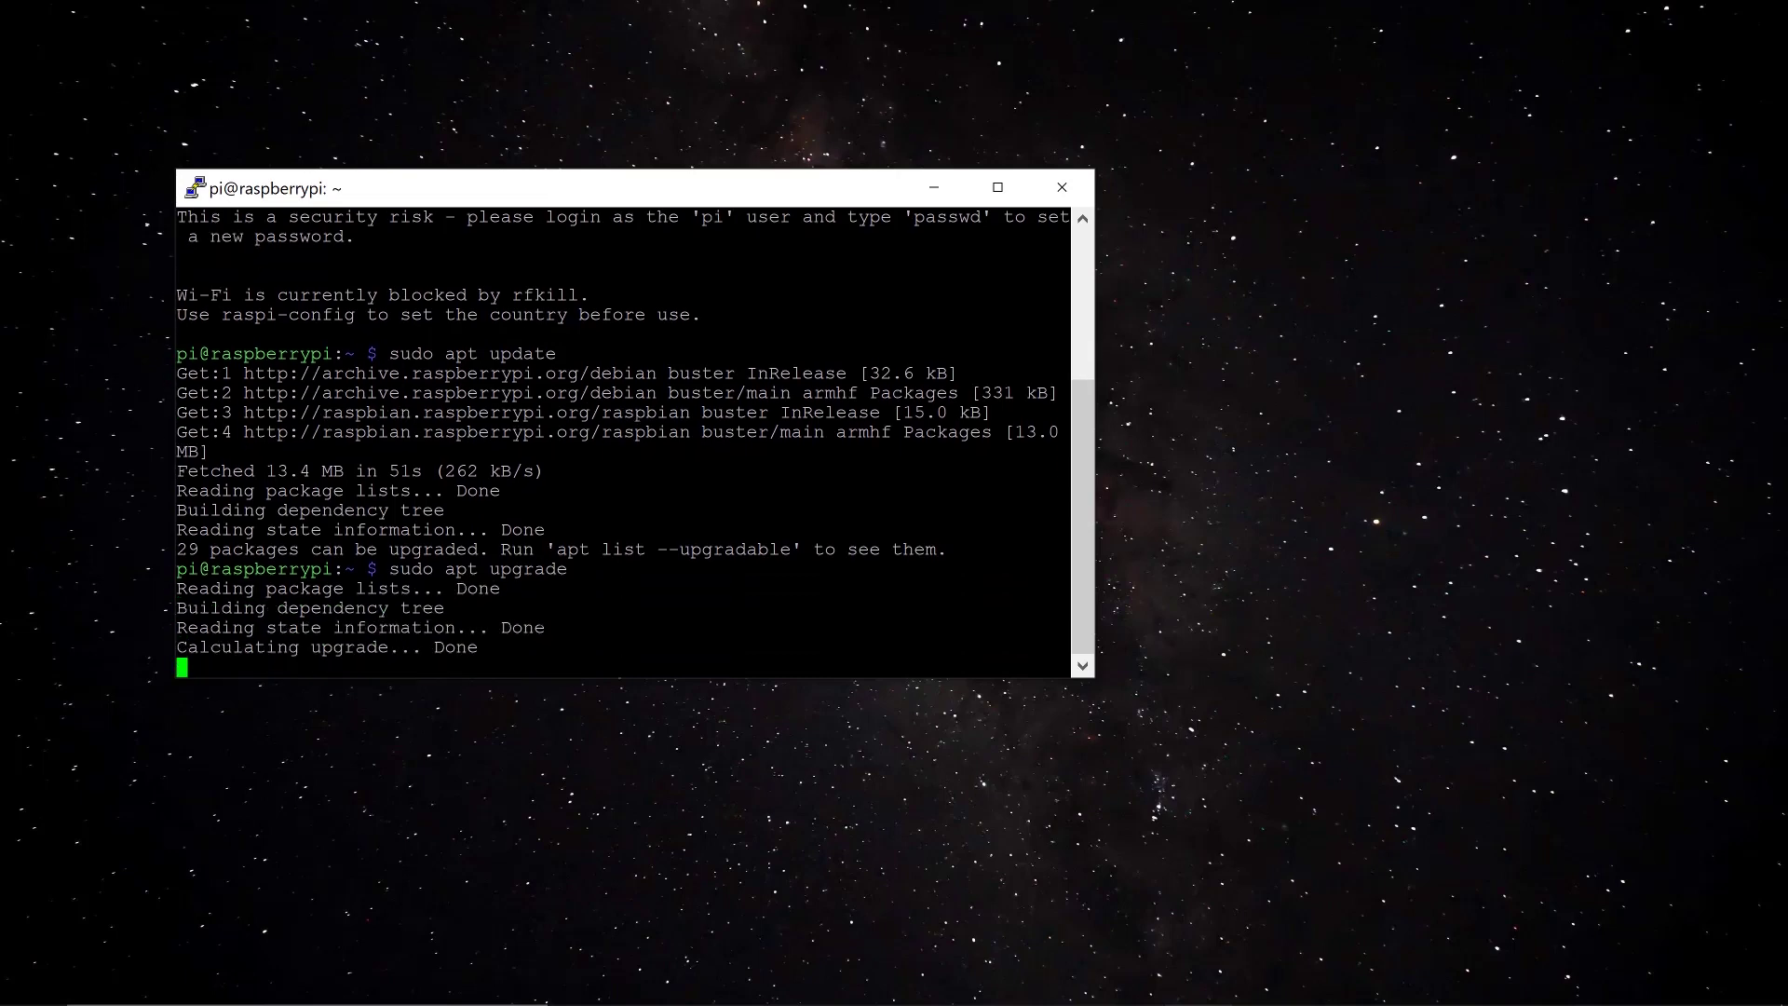
type("y")
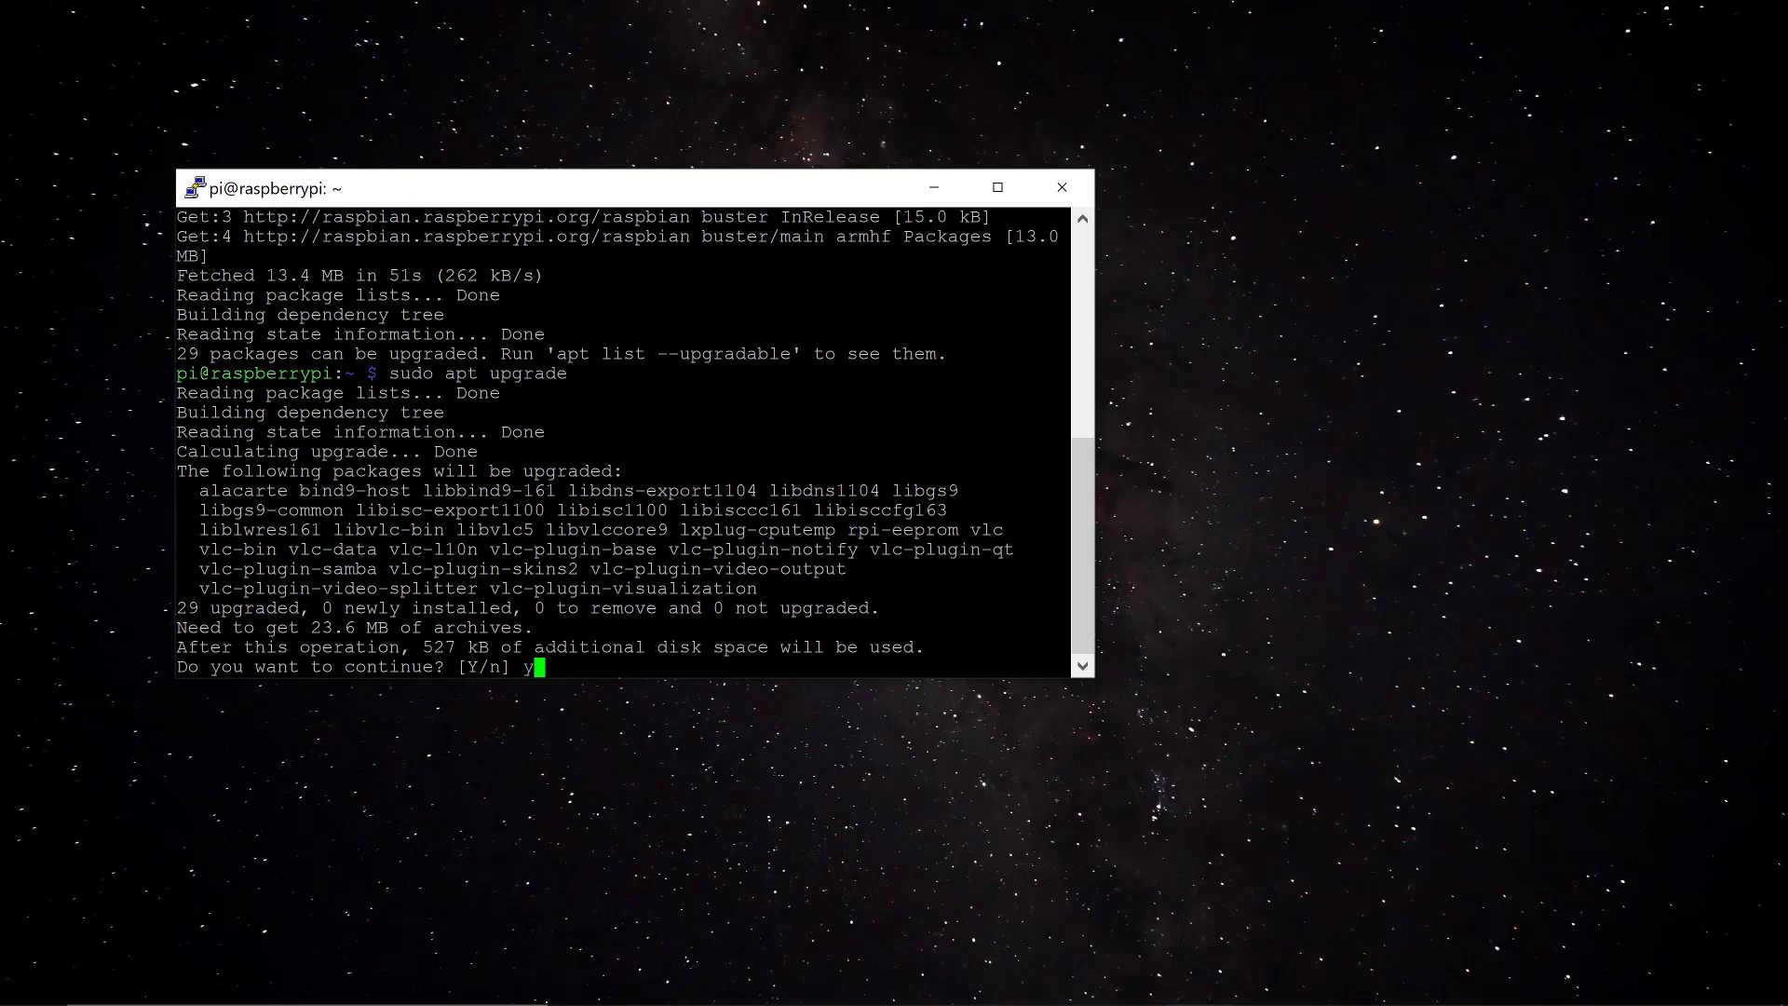
key("Return")
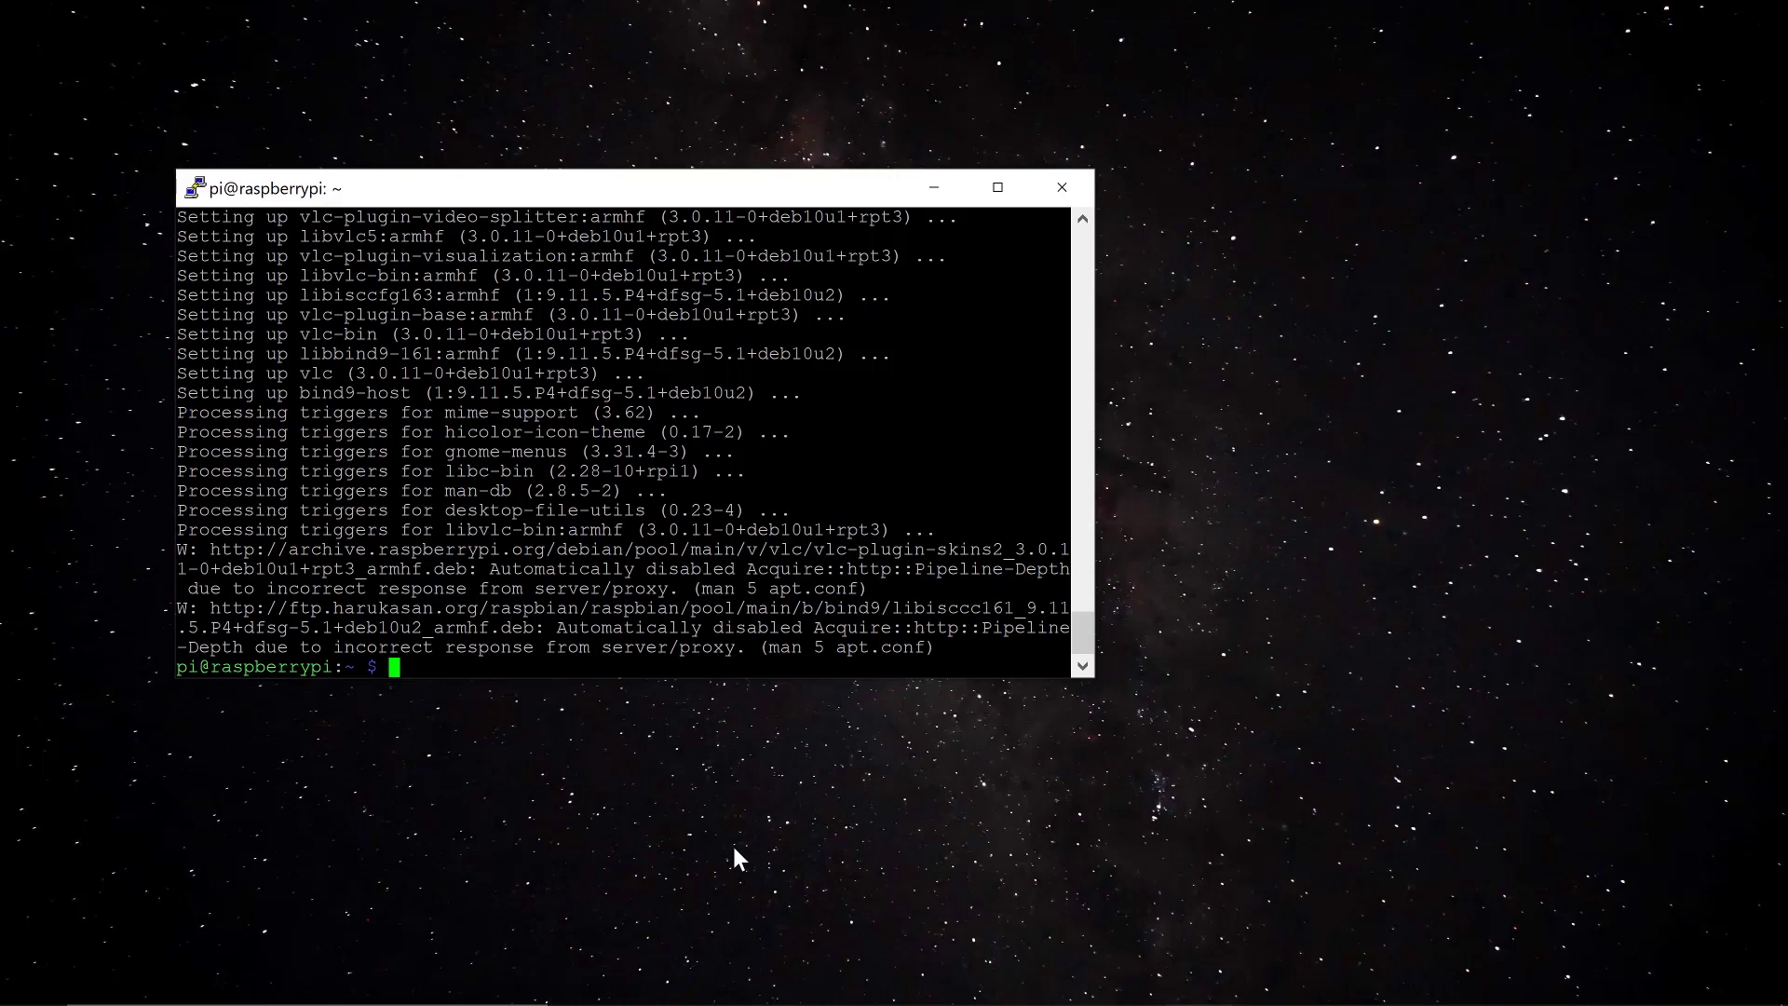
Copy the wget … | sudo bash install command from the pimylifeup guide and return to PuTTY
left_click(715, 982)
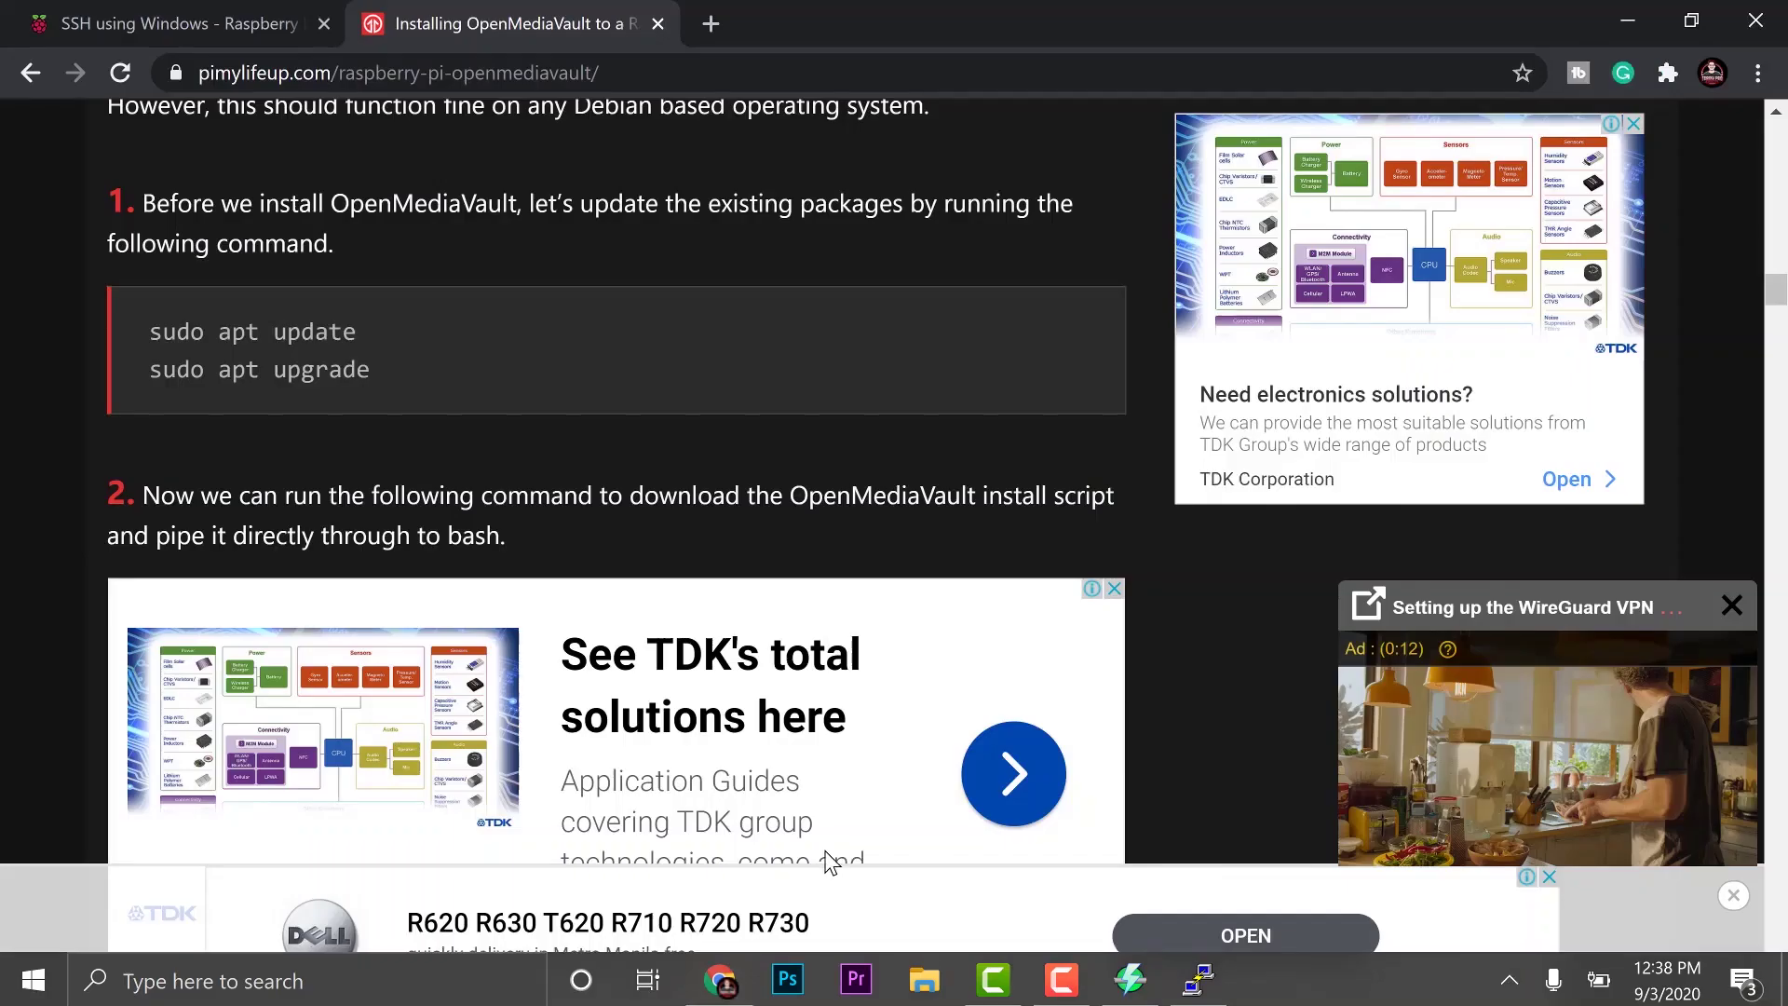
scroll(540, 538, "down", 5)
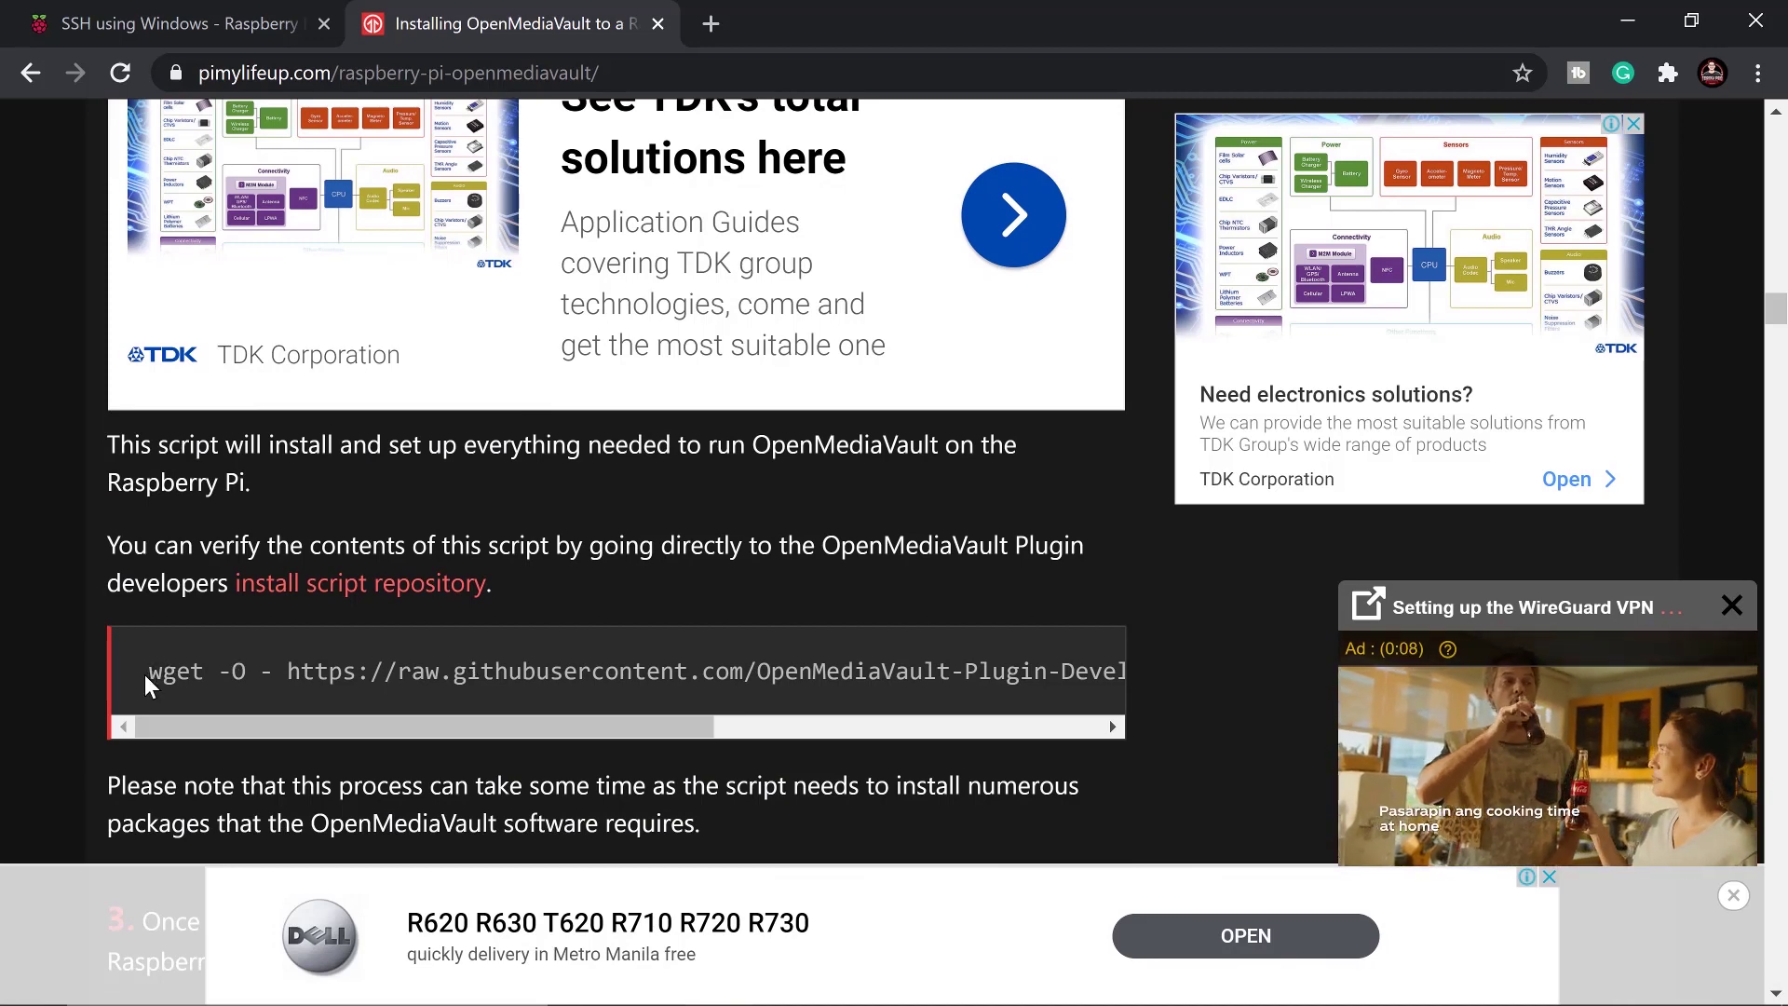
left_click_drag(147, 674, 1119, 673)
right_click(1025, 673)
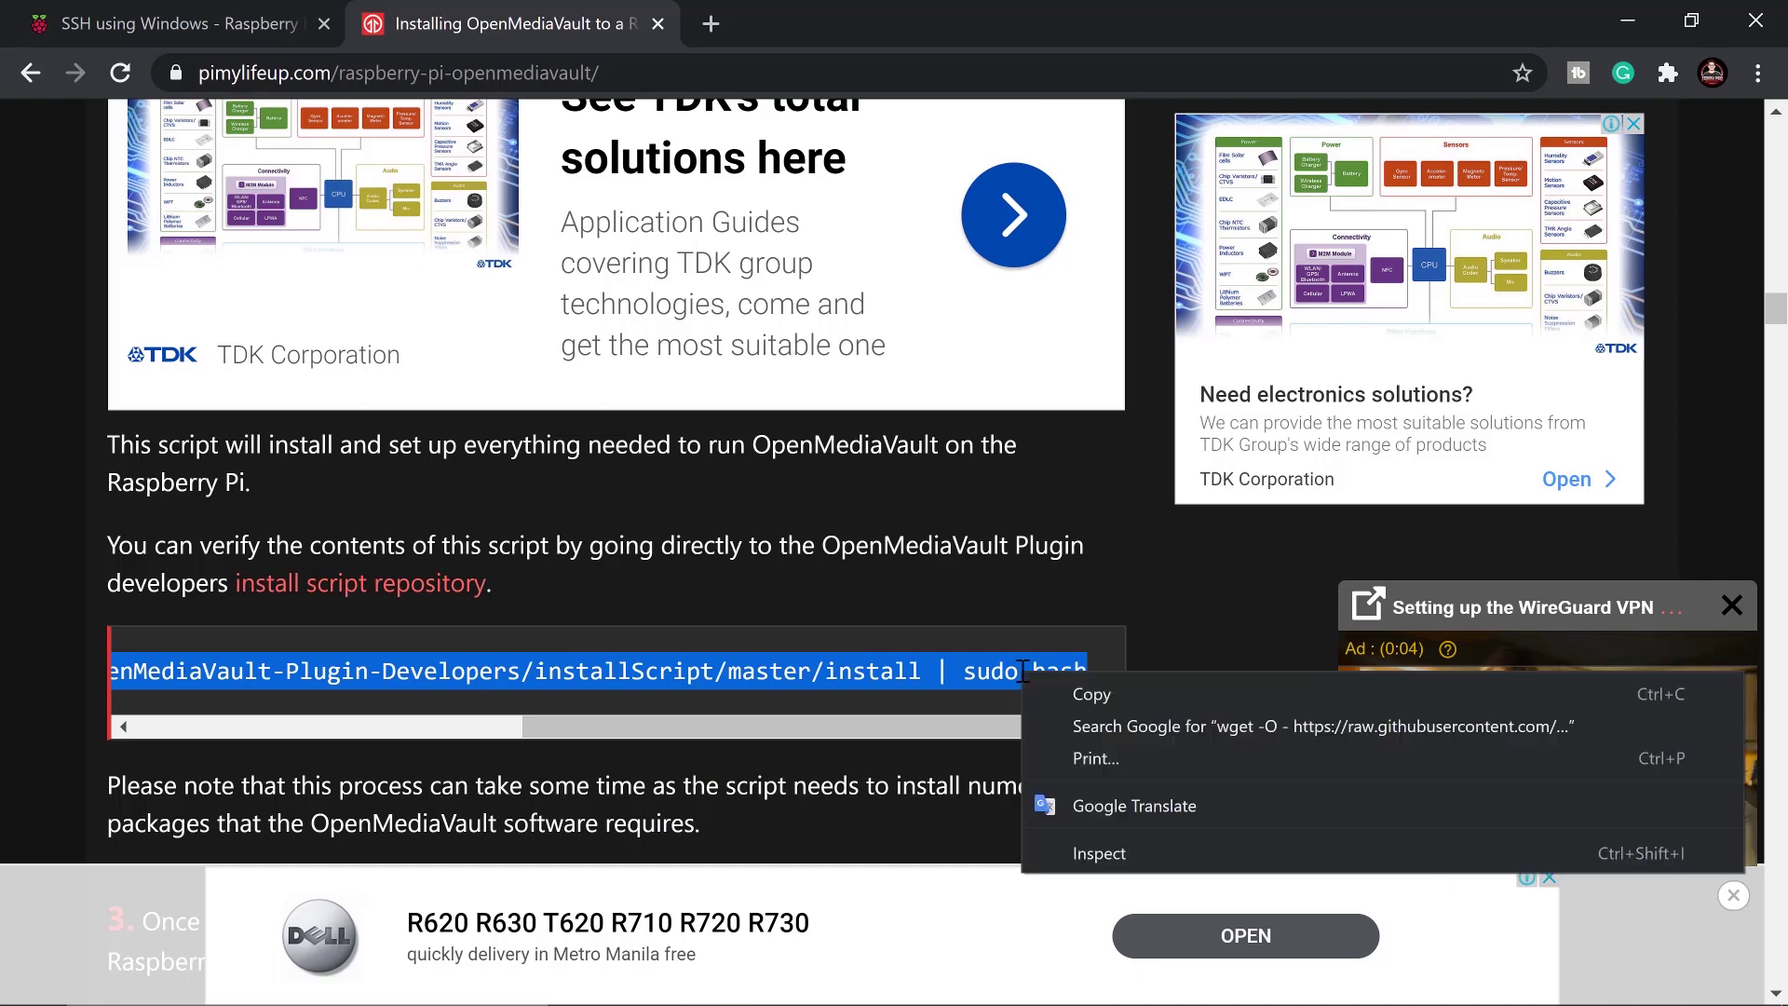
left_click(1121, 694)
mouse_move(773, 998)
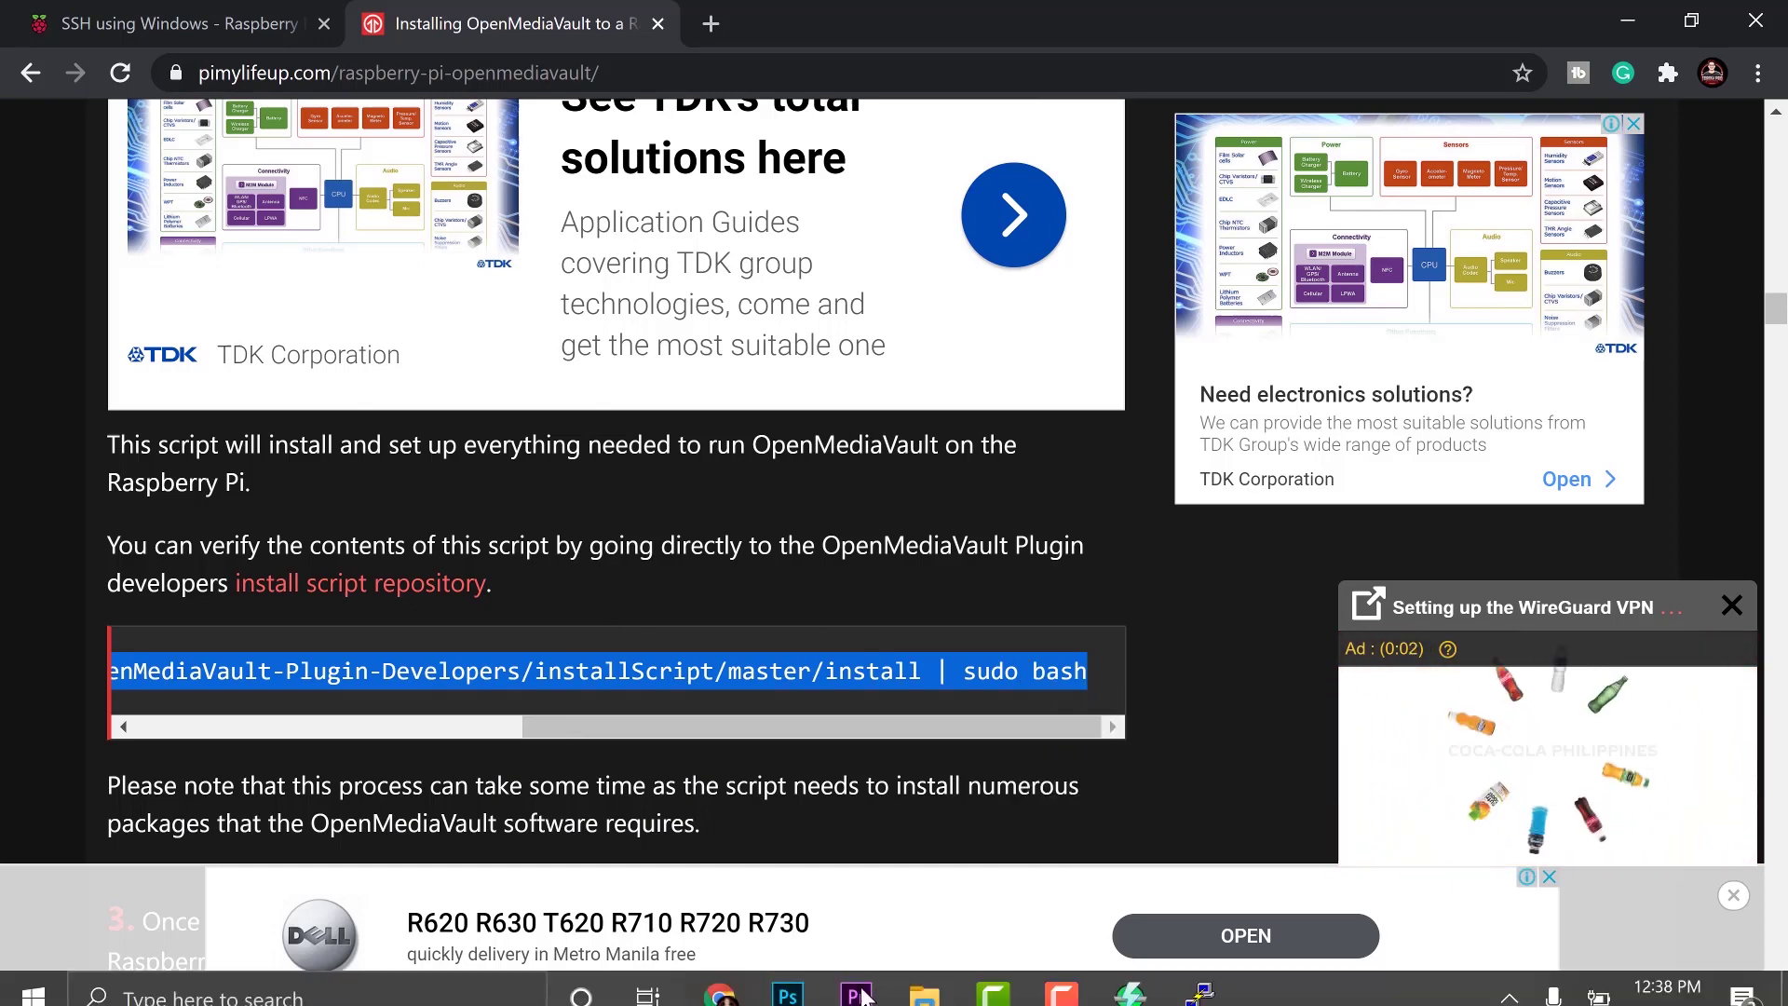
left_click(1178, 986)
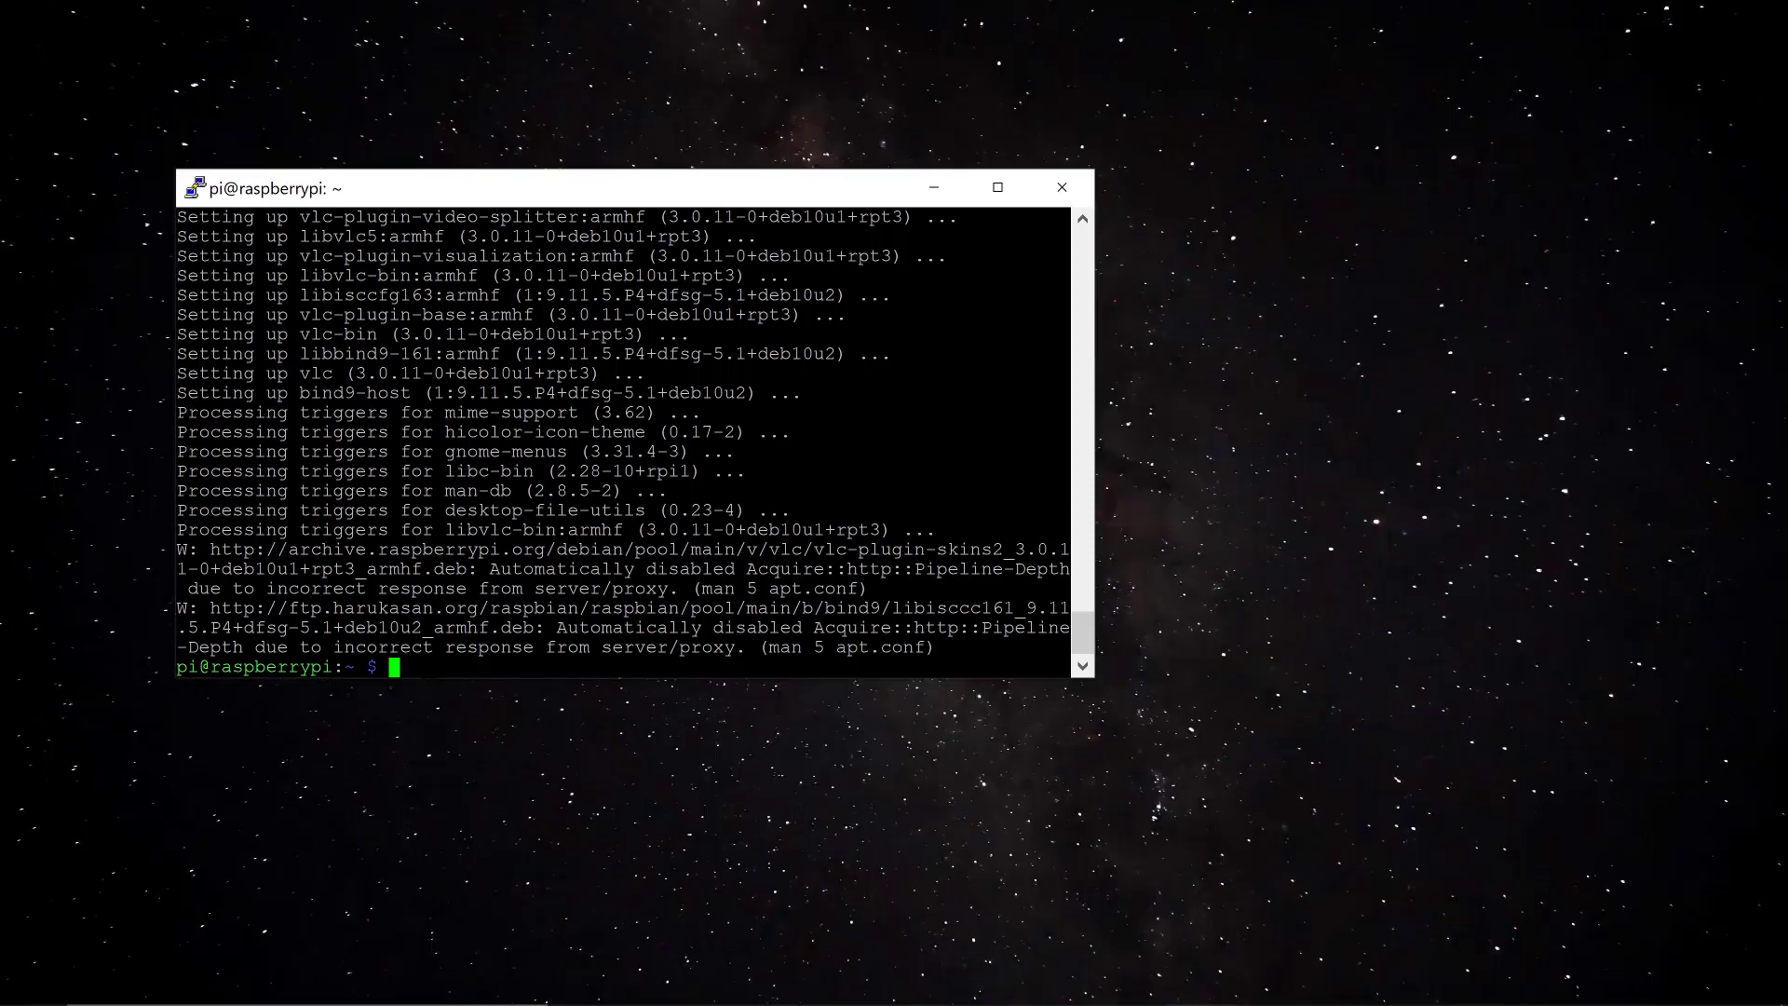
Paste and run the OpenMediaVault install command in PuTTY until the SSH session drops
right_click(416, 667)
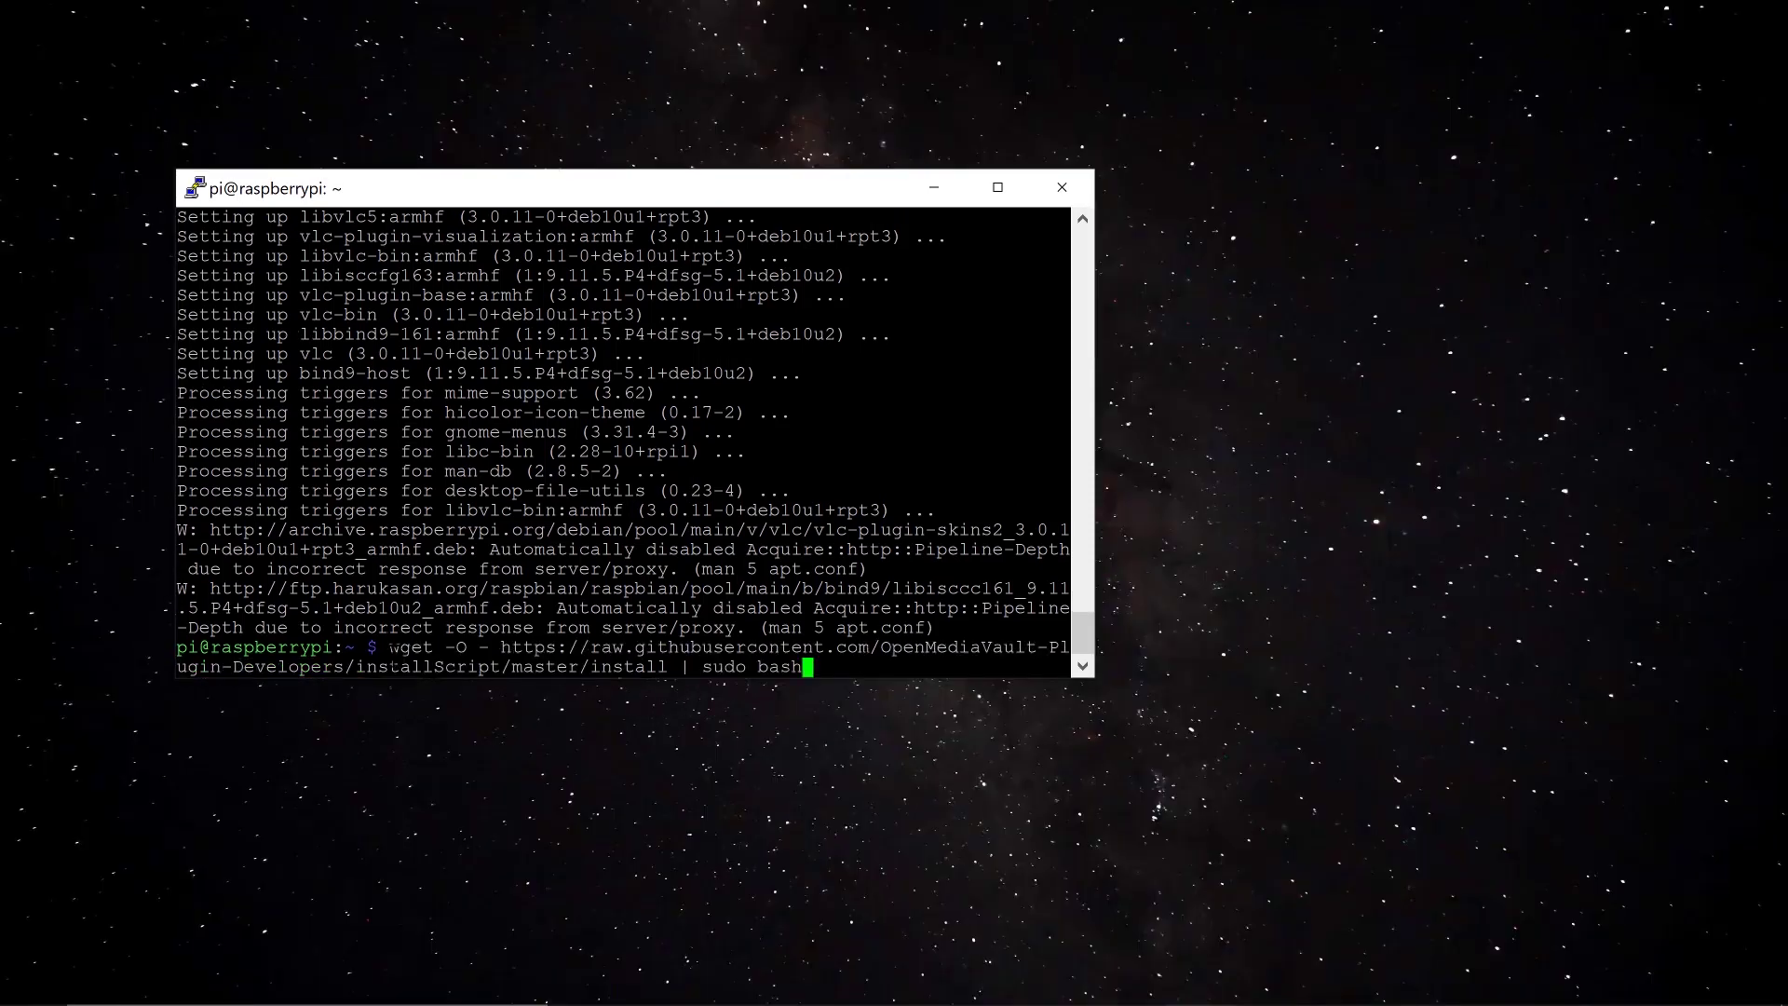
key("Return")
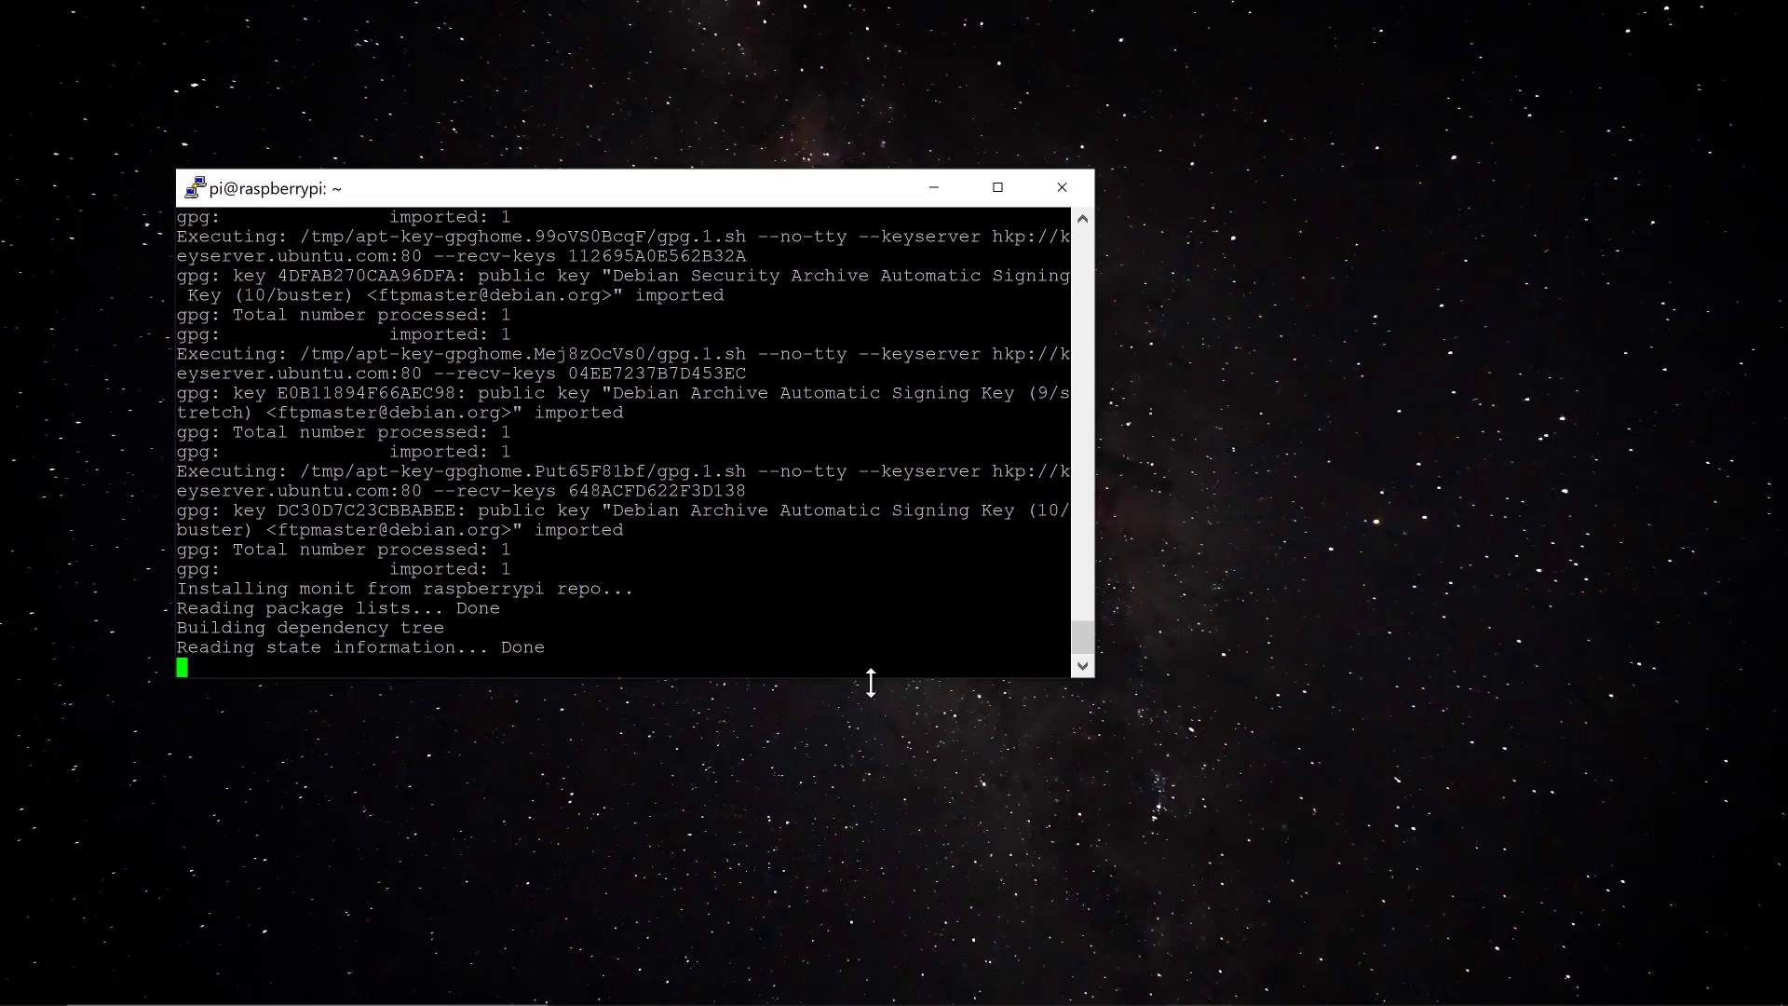
mouse_move(1245, 997)
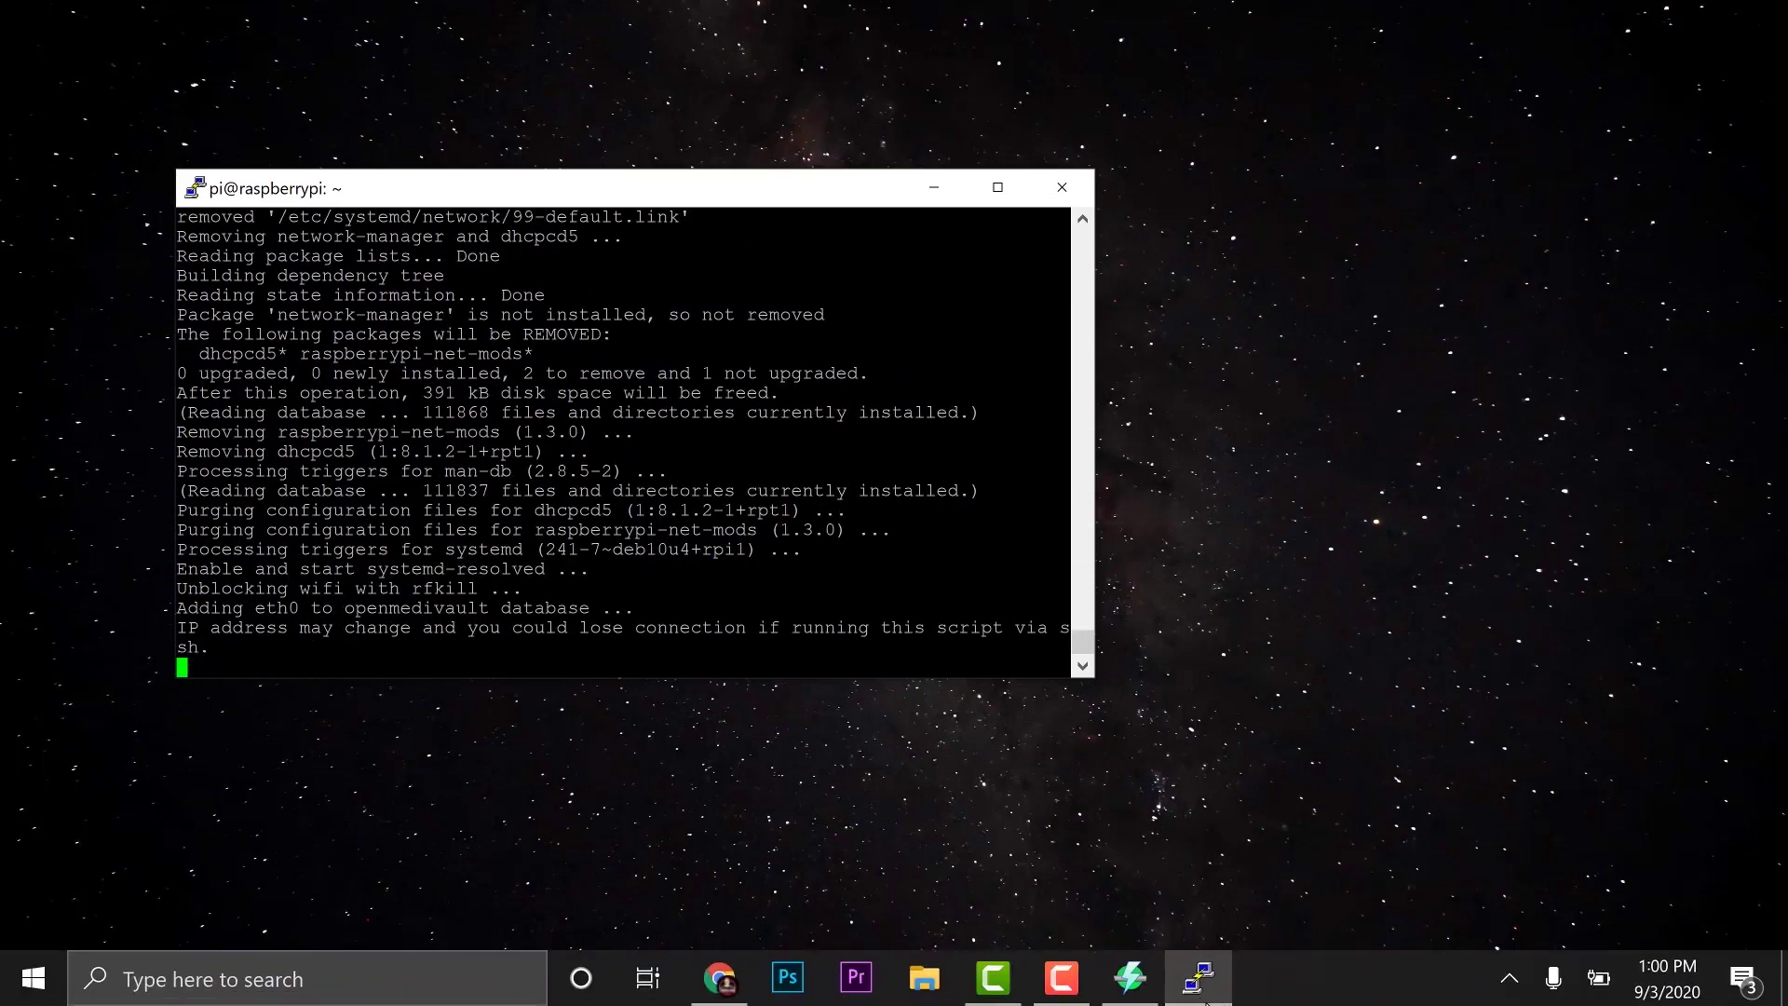
left_click(1523, 998)
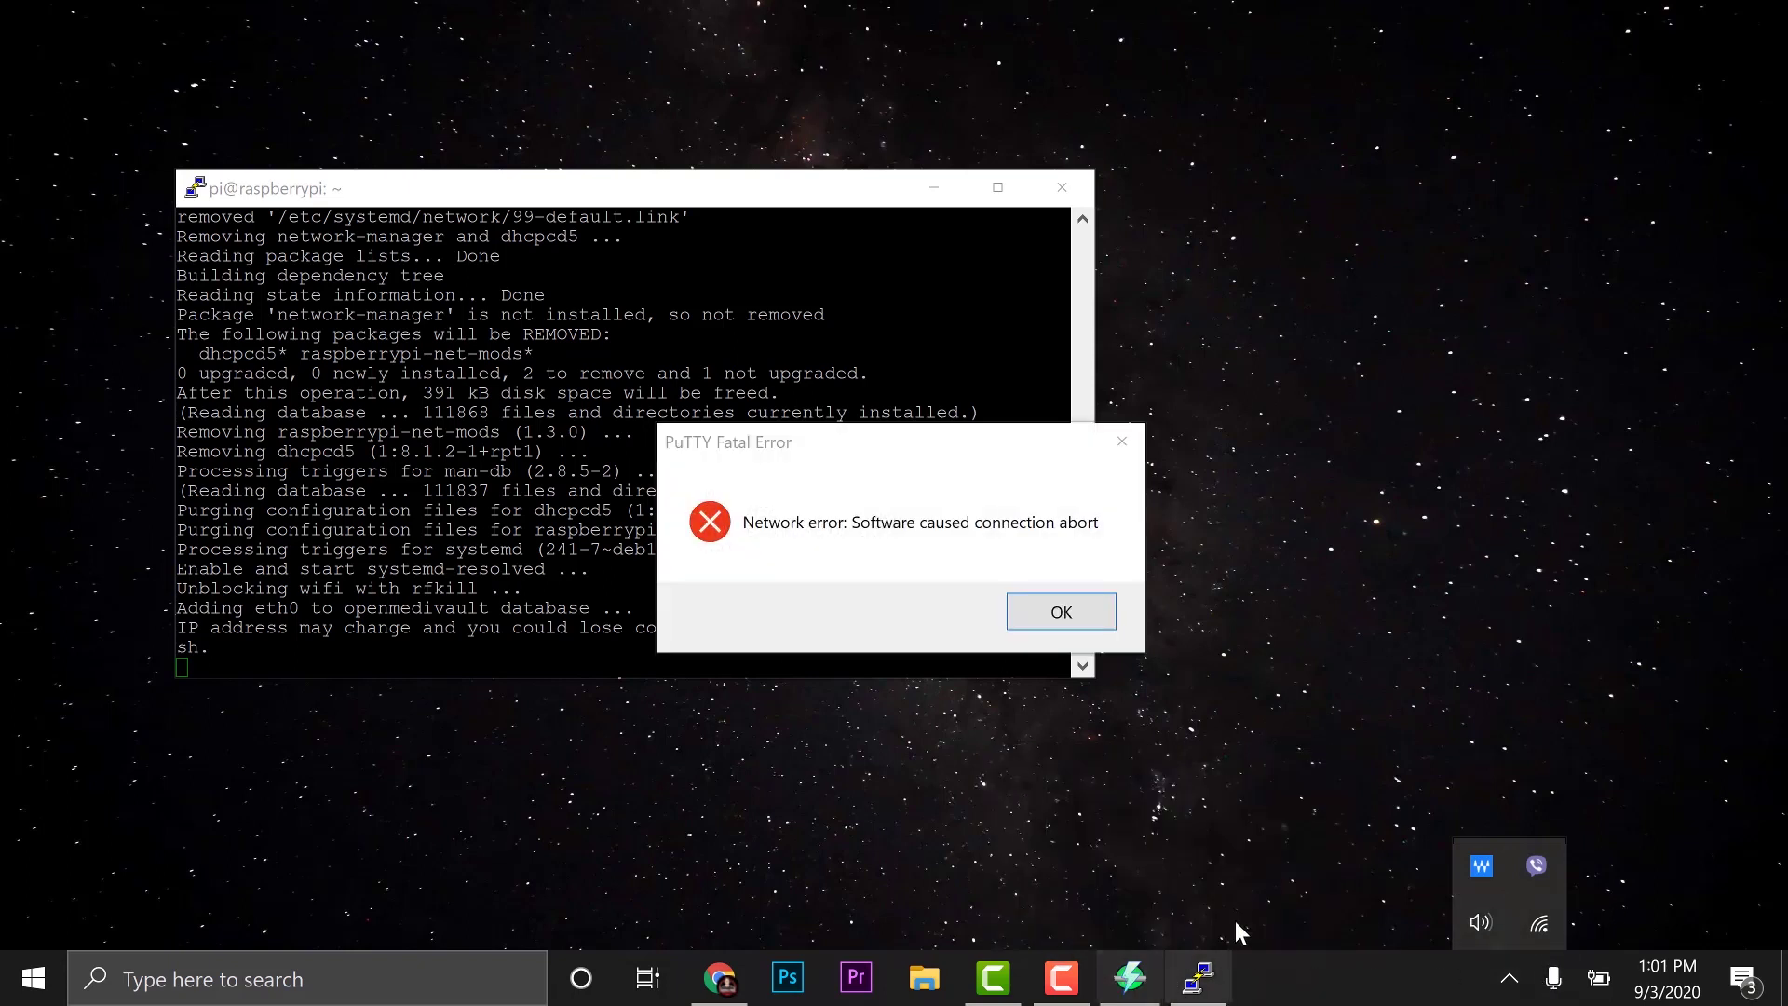
Dismiss the 'Software caused connection abort' error and close the dead PuTTY session
left_click(1308, 736)
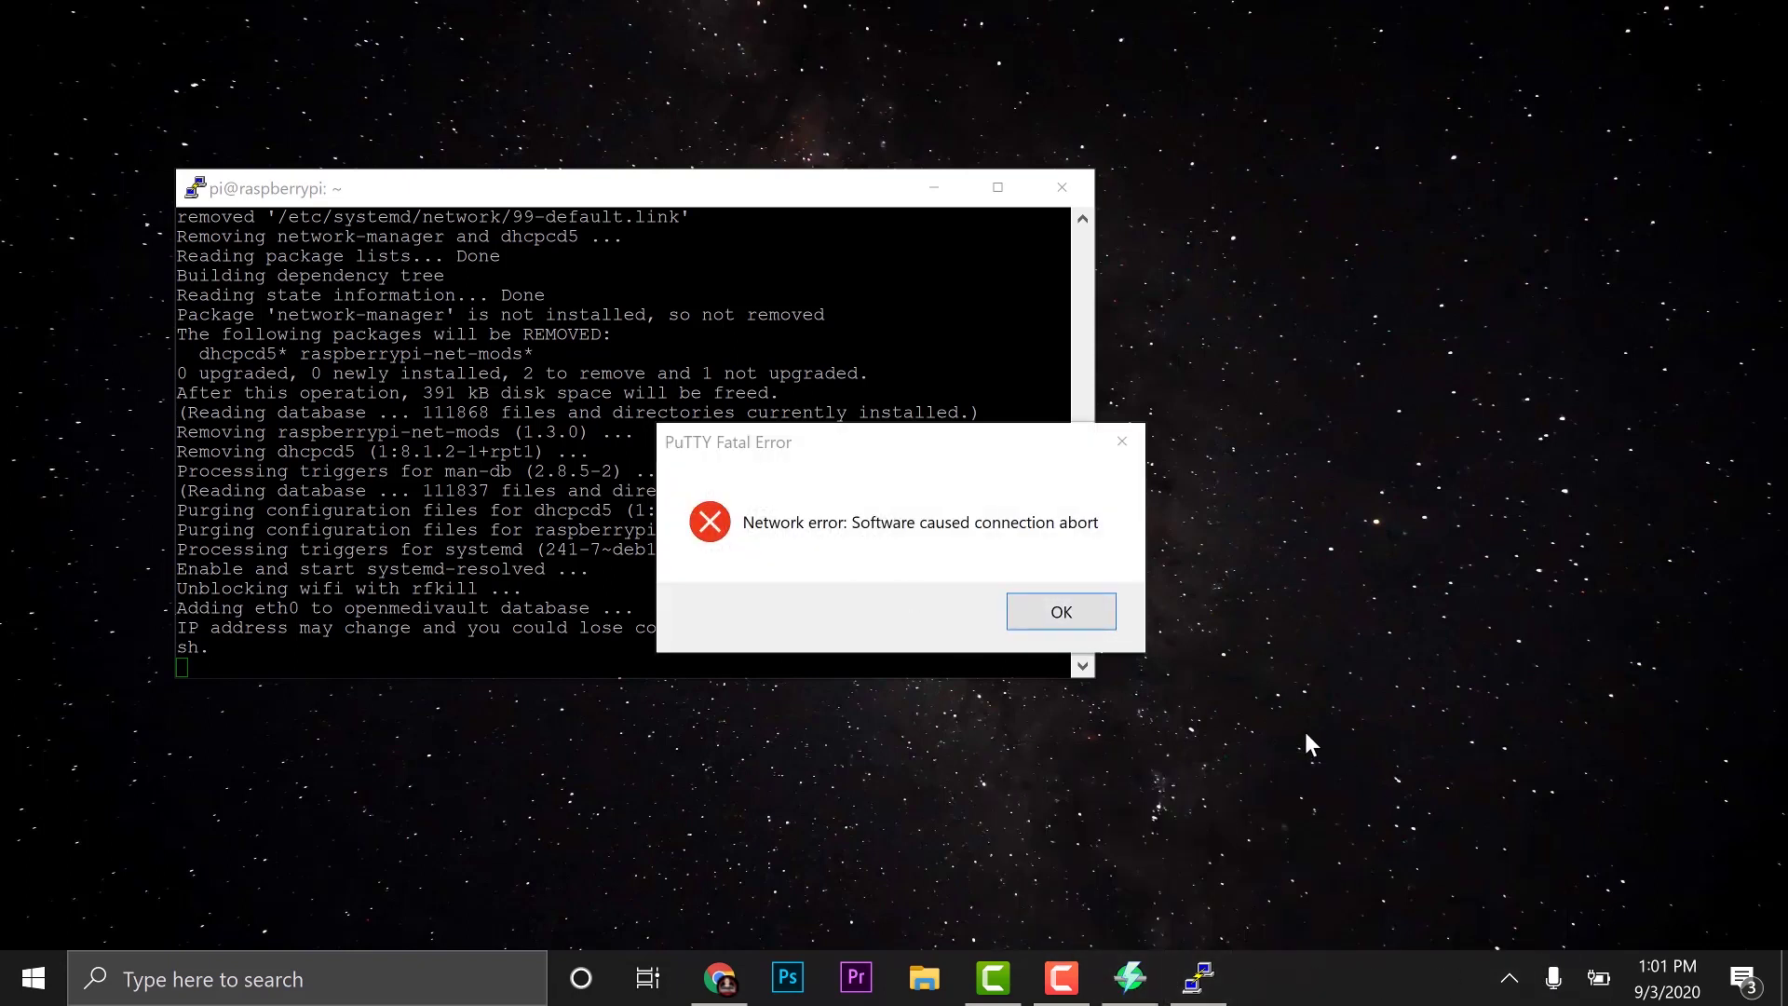
left_click_drag(887, 450, 1416, 275)
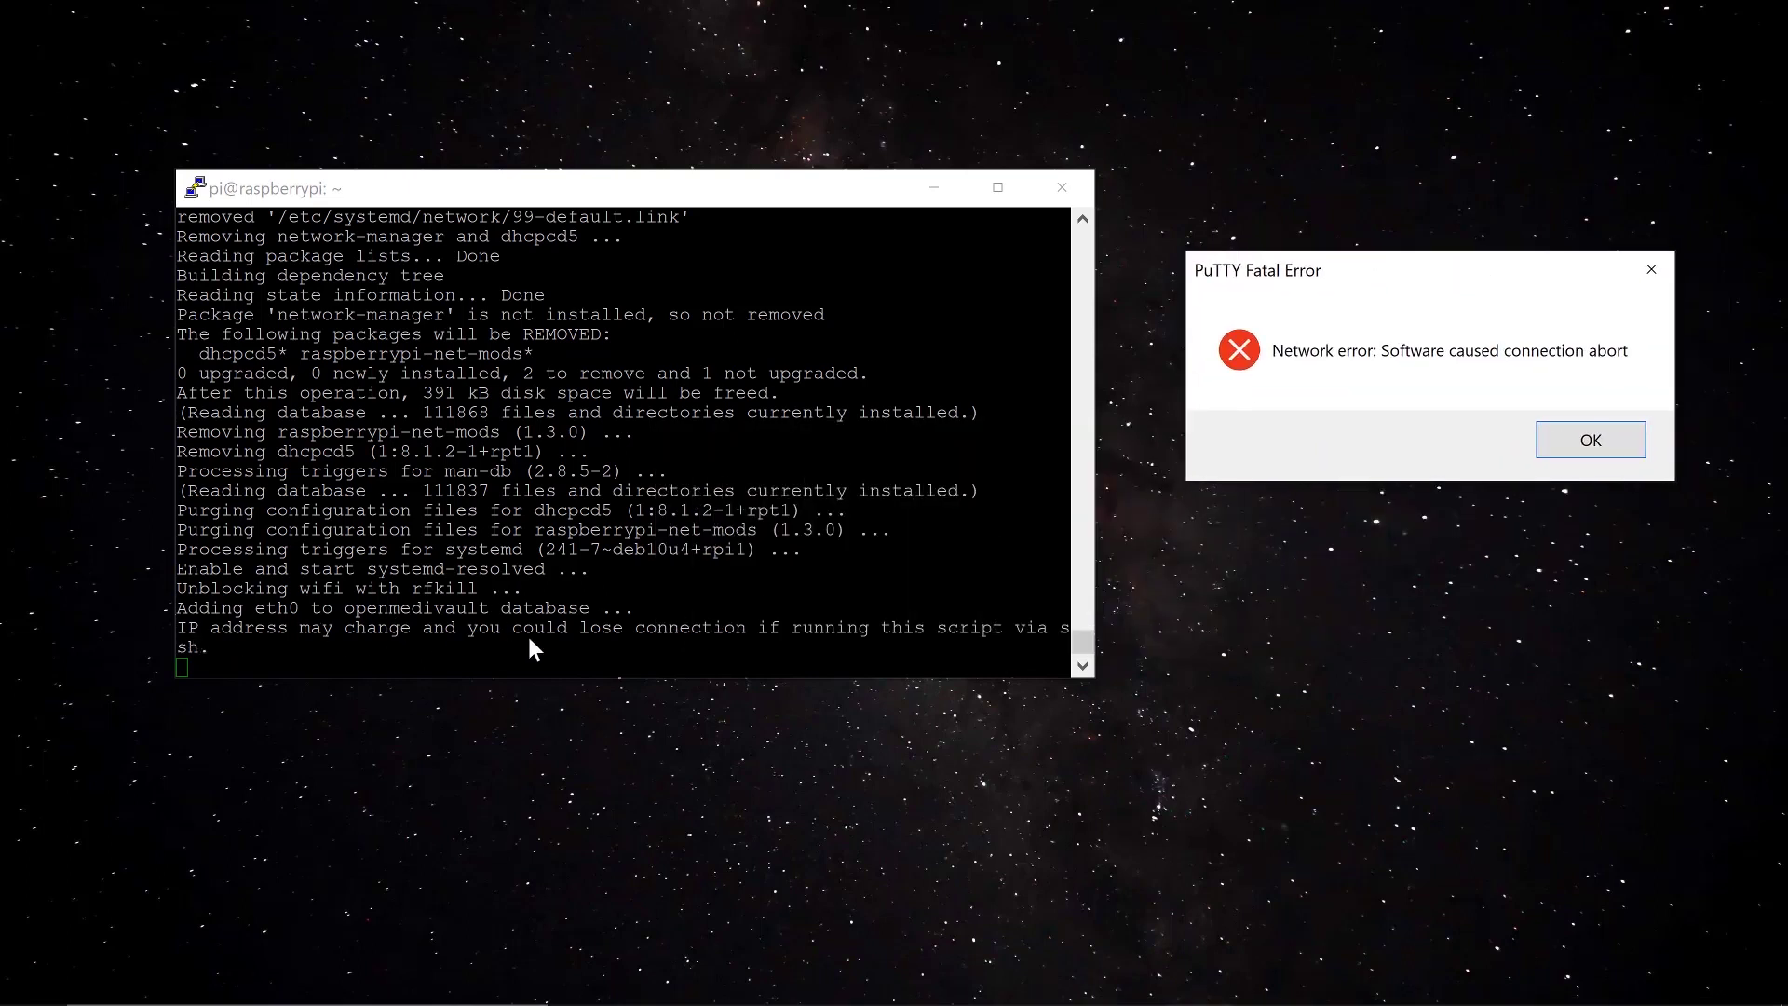
left_click(1618, 439)
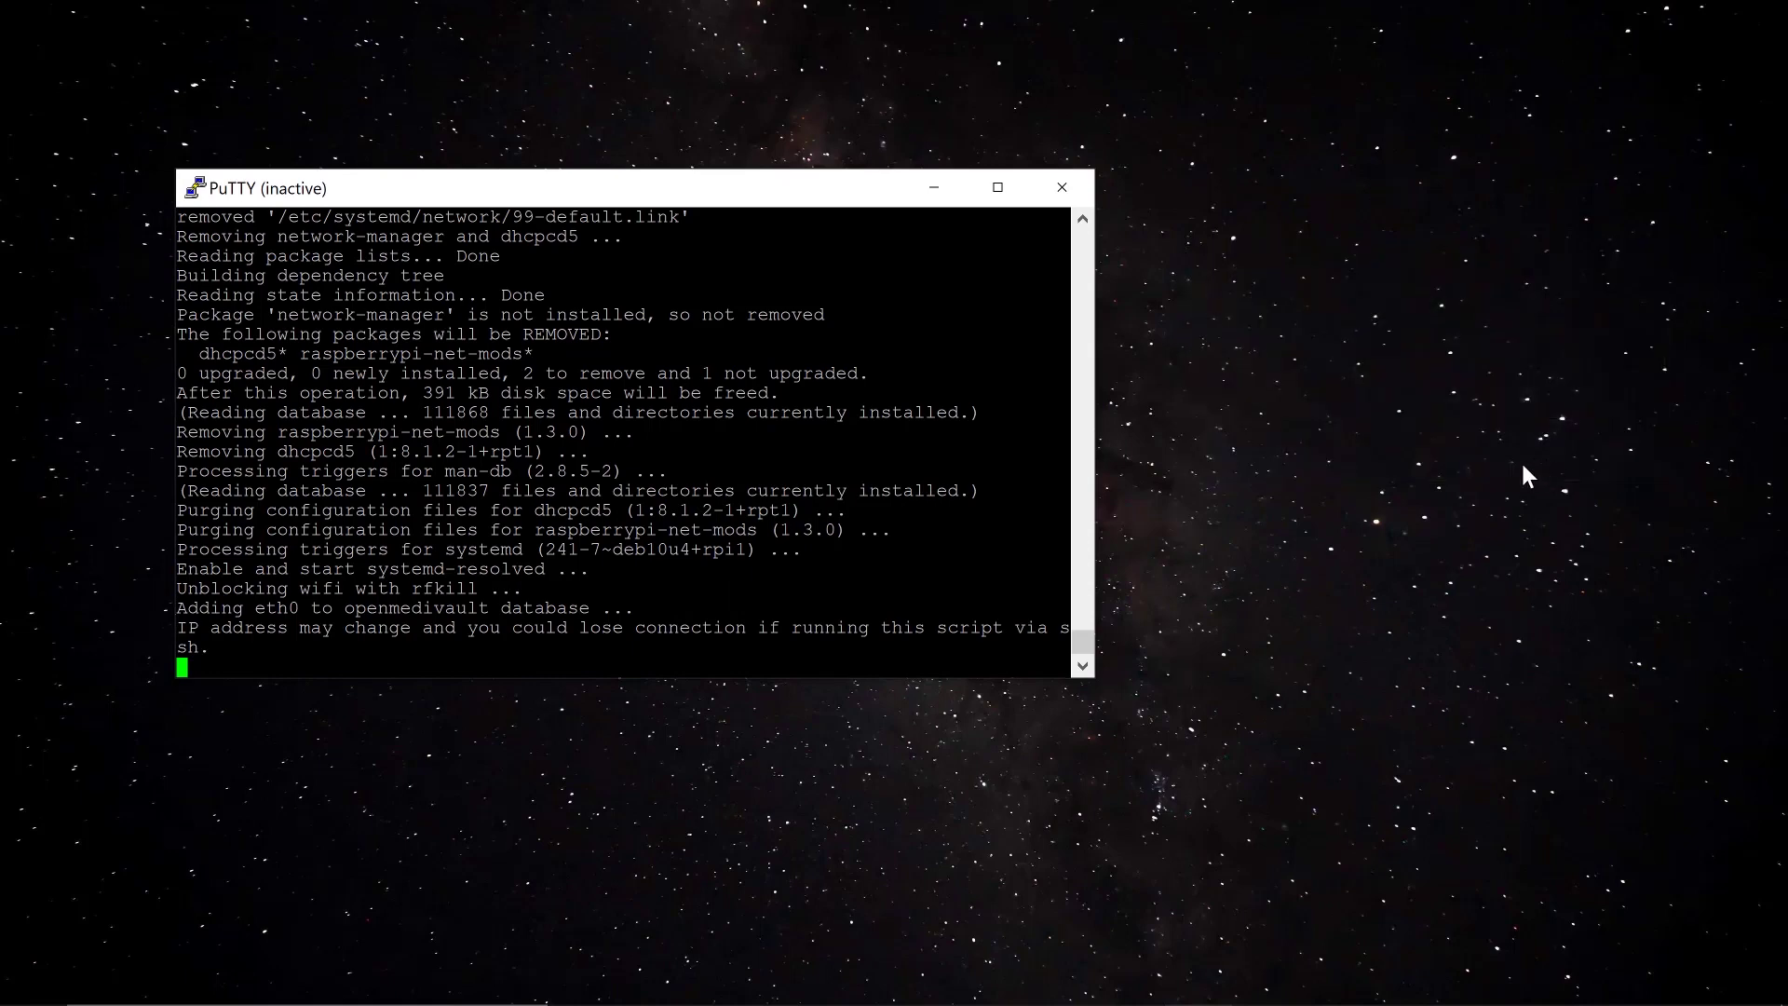
left_click(1061, 188)
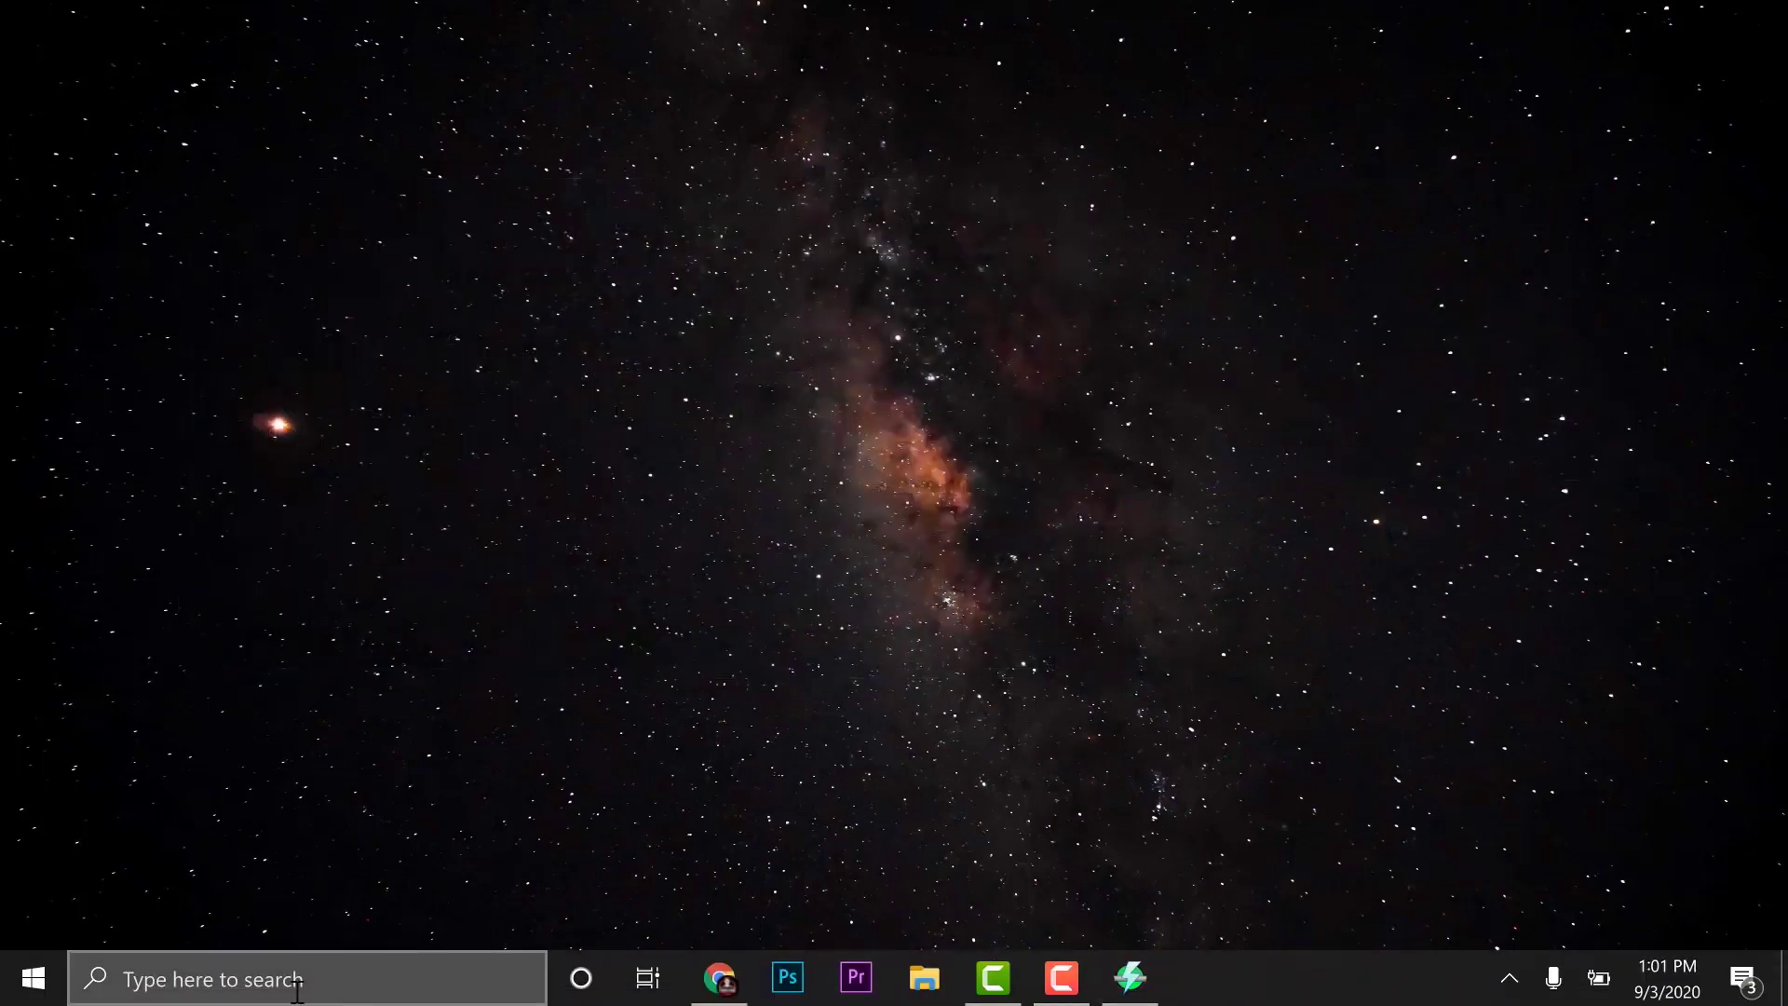
Relaunch PuTTY, retry 192.168.180.141, then close the blank unresponsive session
left_click(307, 980)
type("putty")
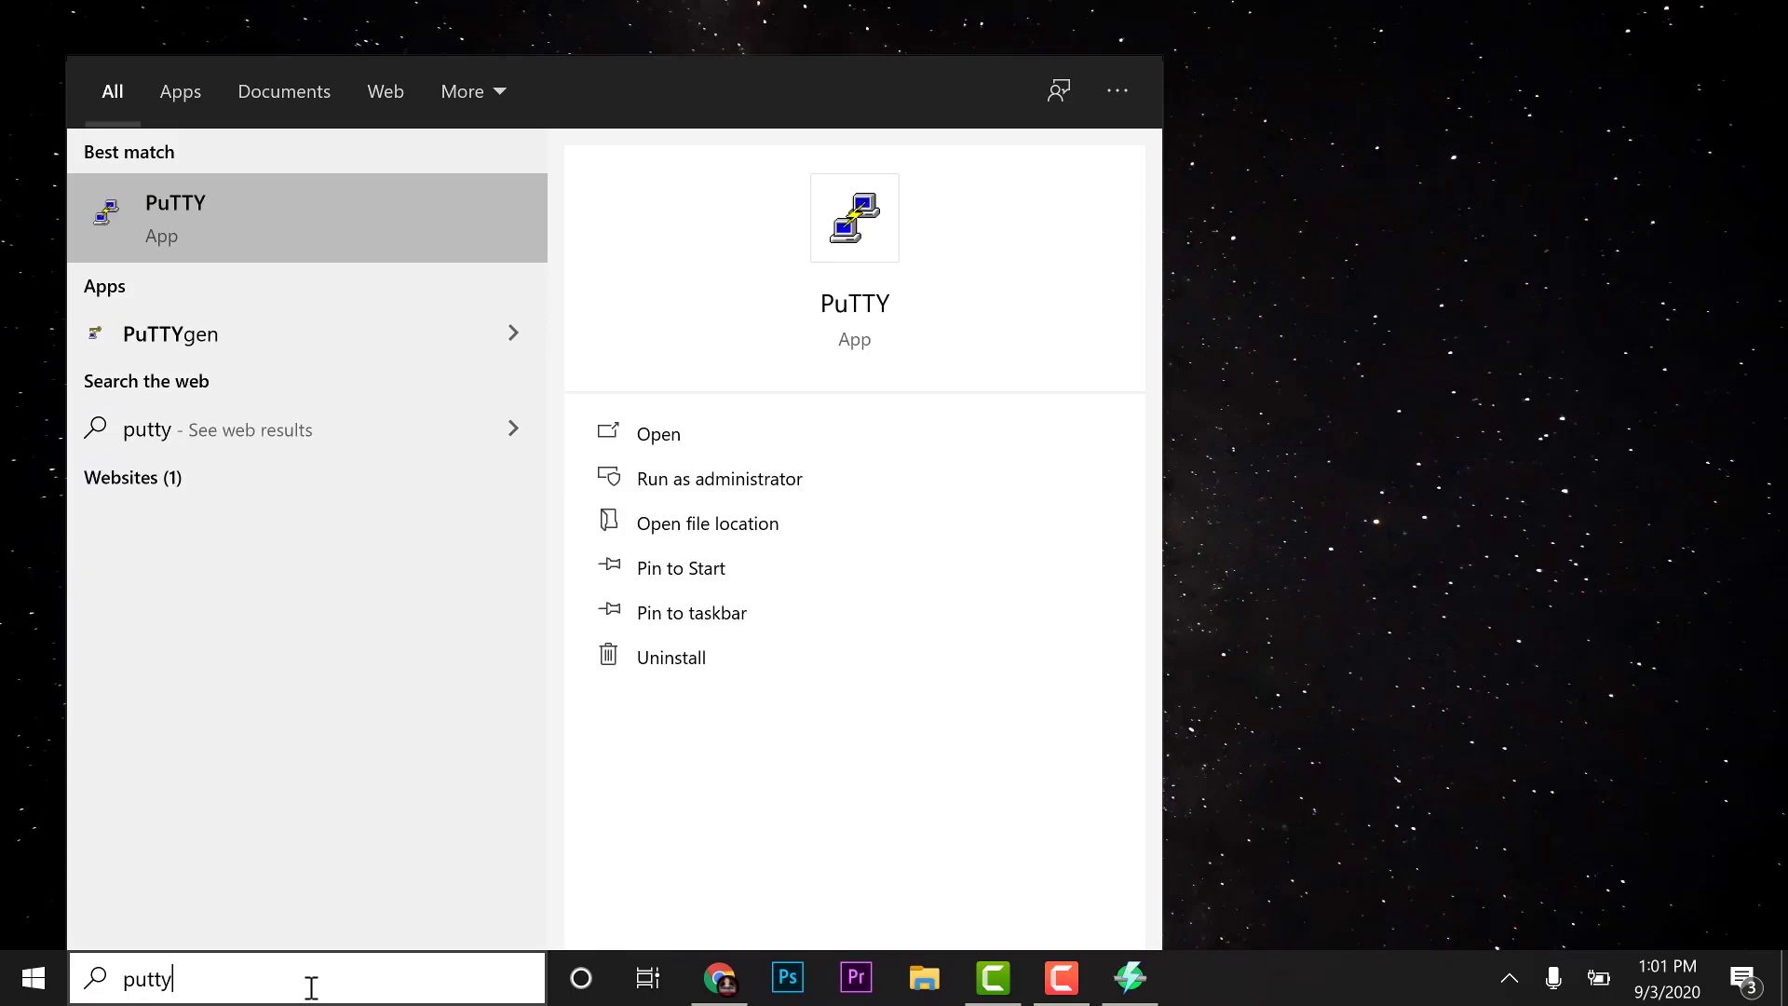
left_click(171, 241)
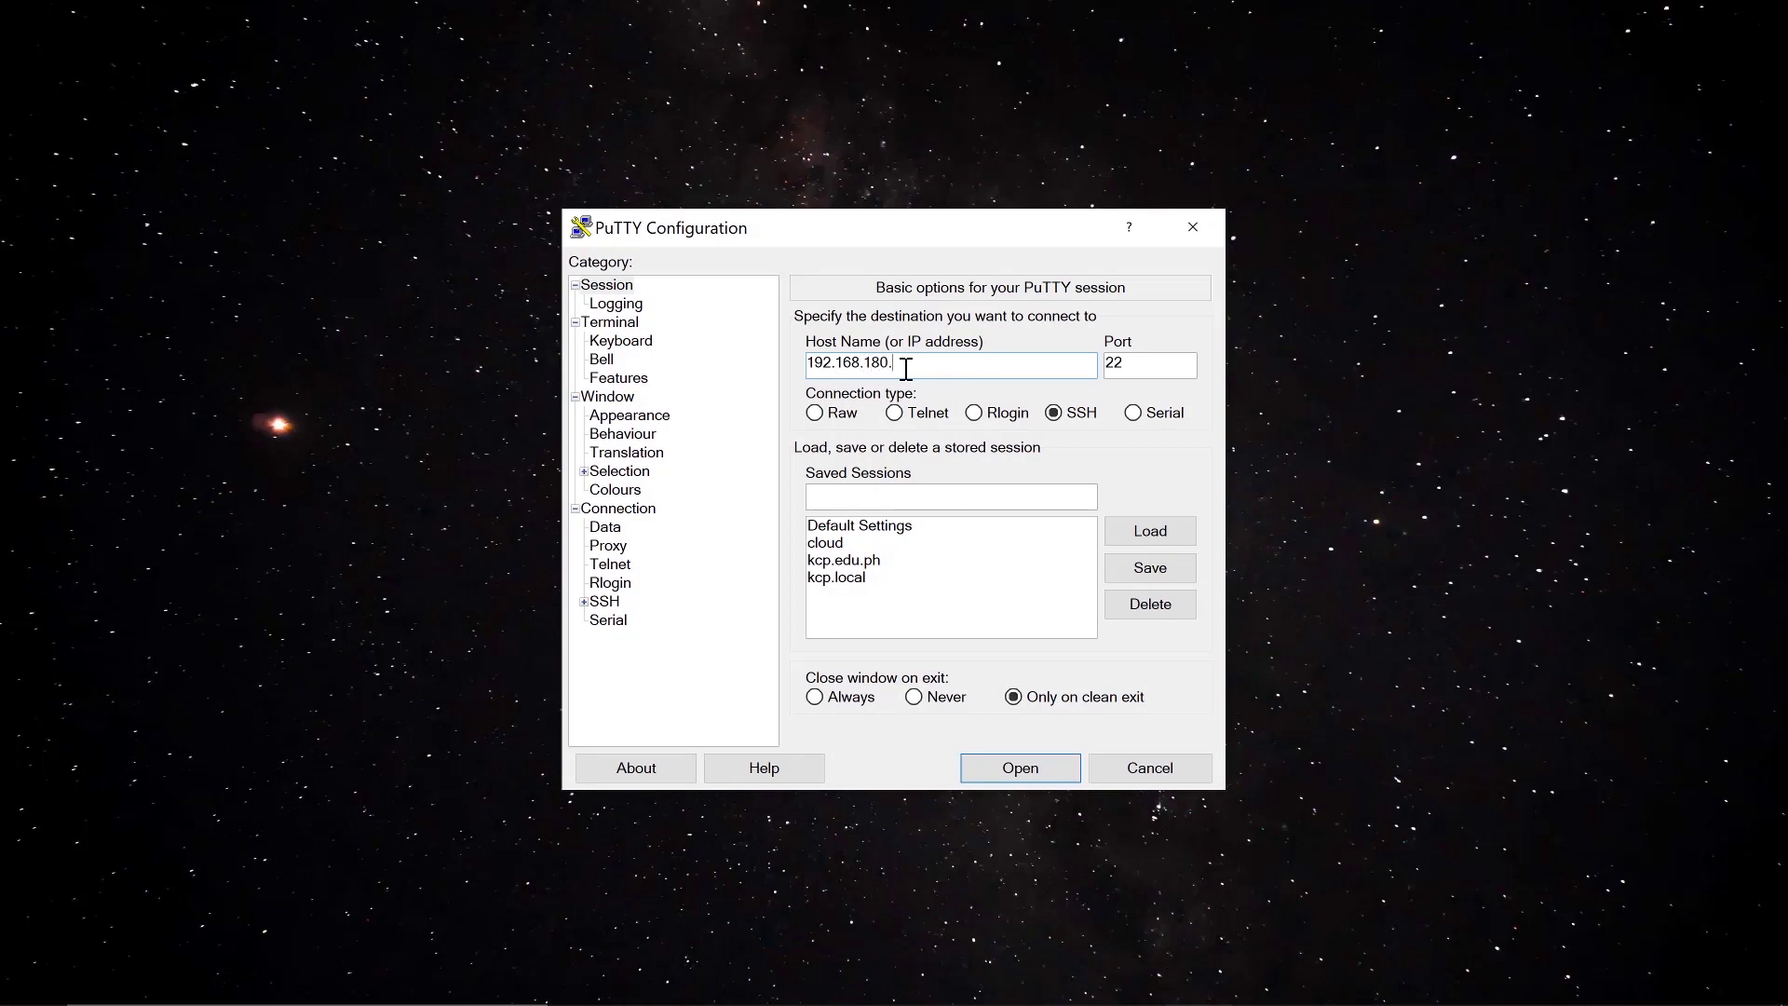
key("Return")
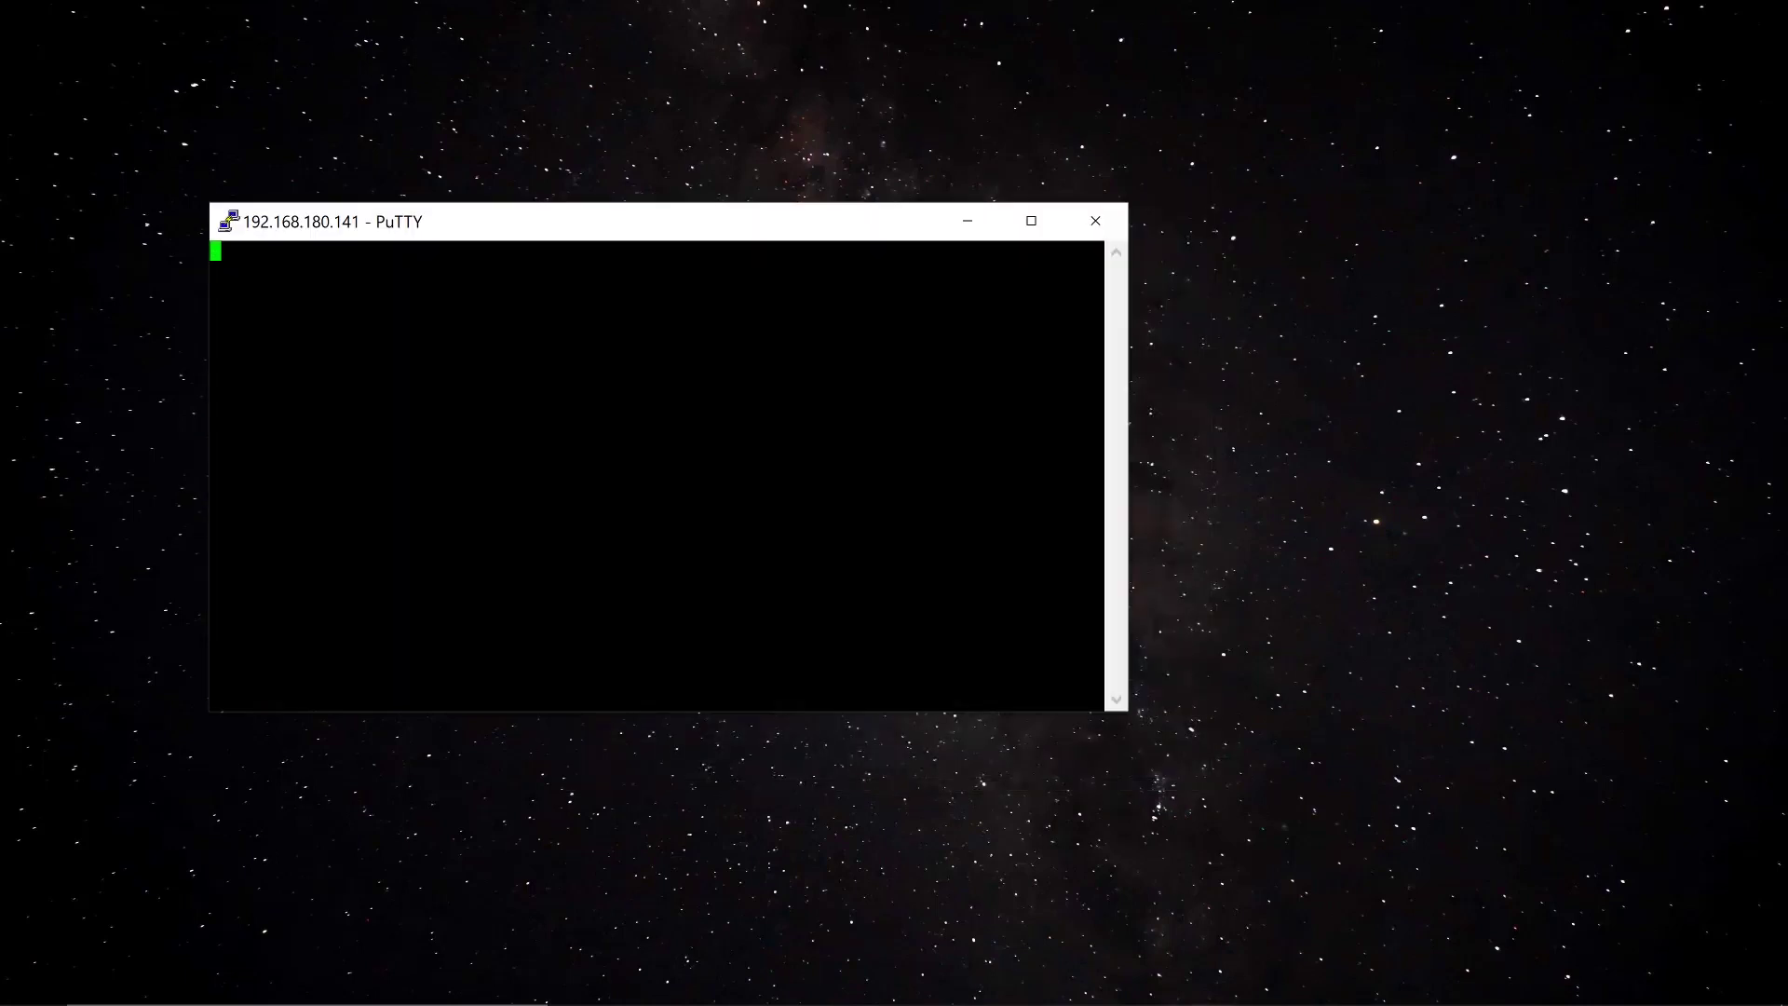
left_click(1121, 220)
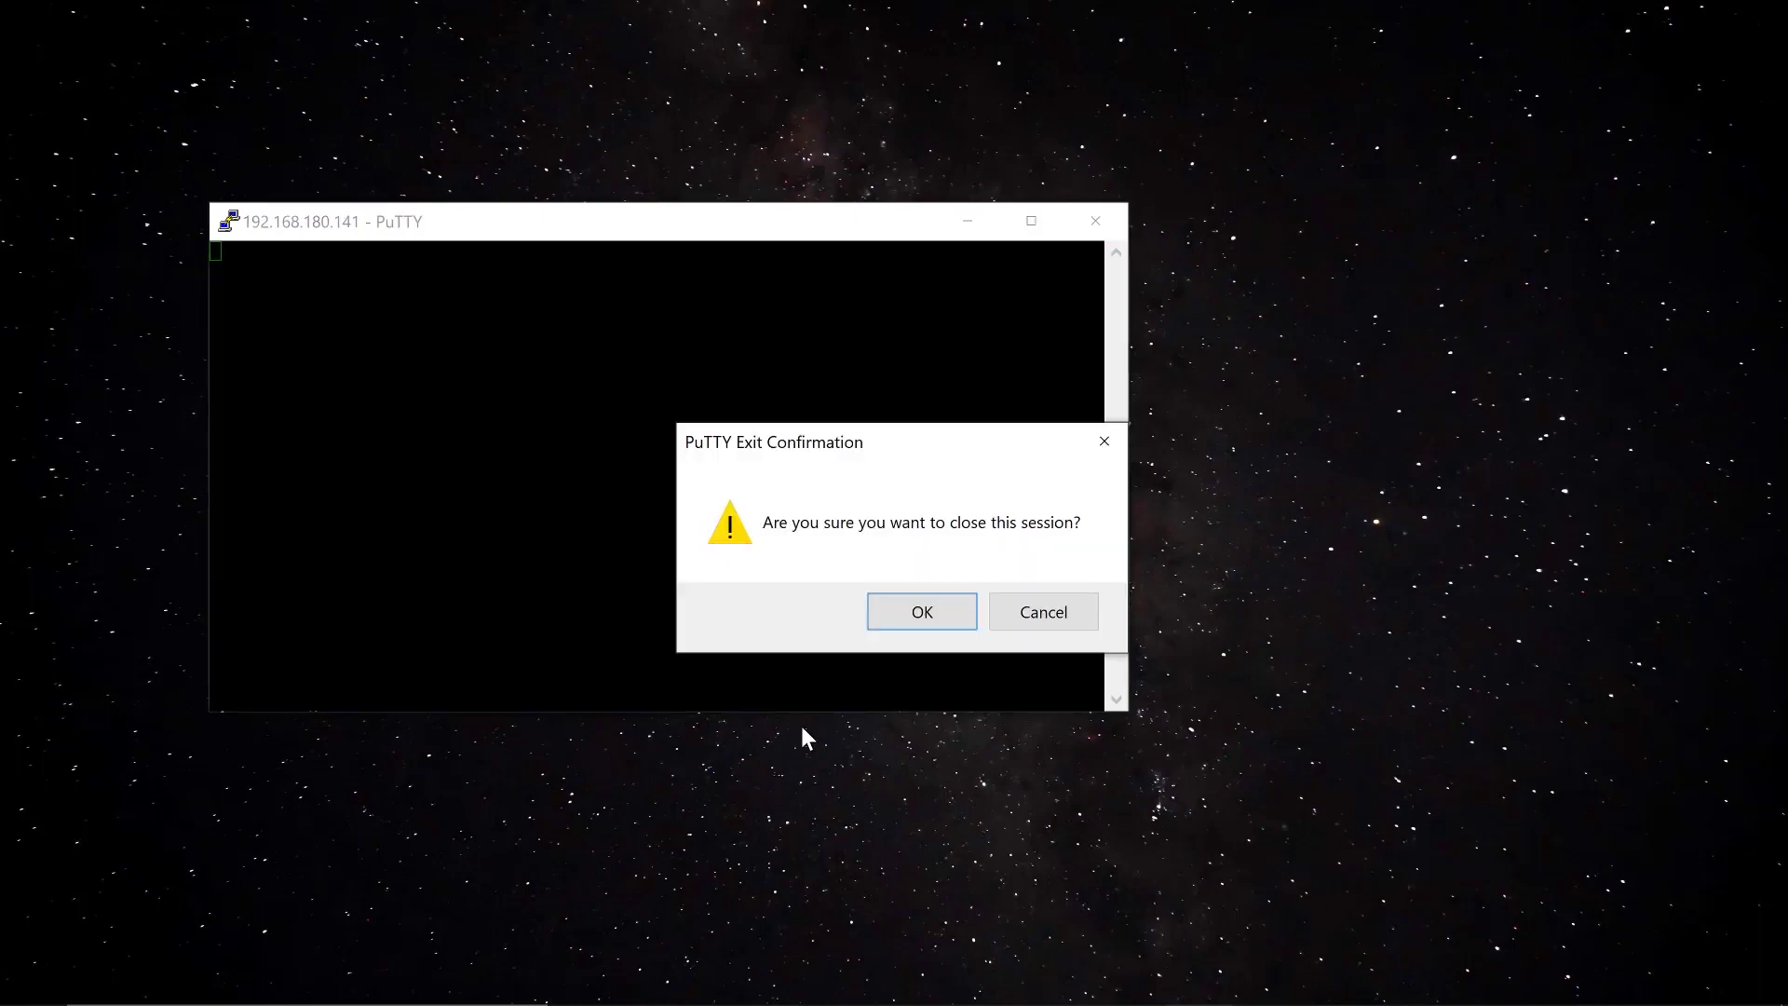
left_click(936, 633)
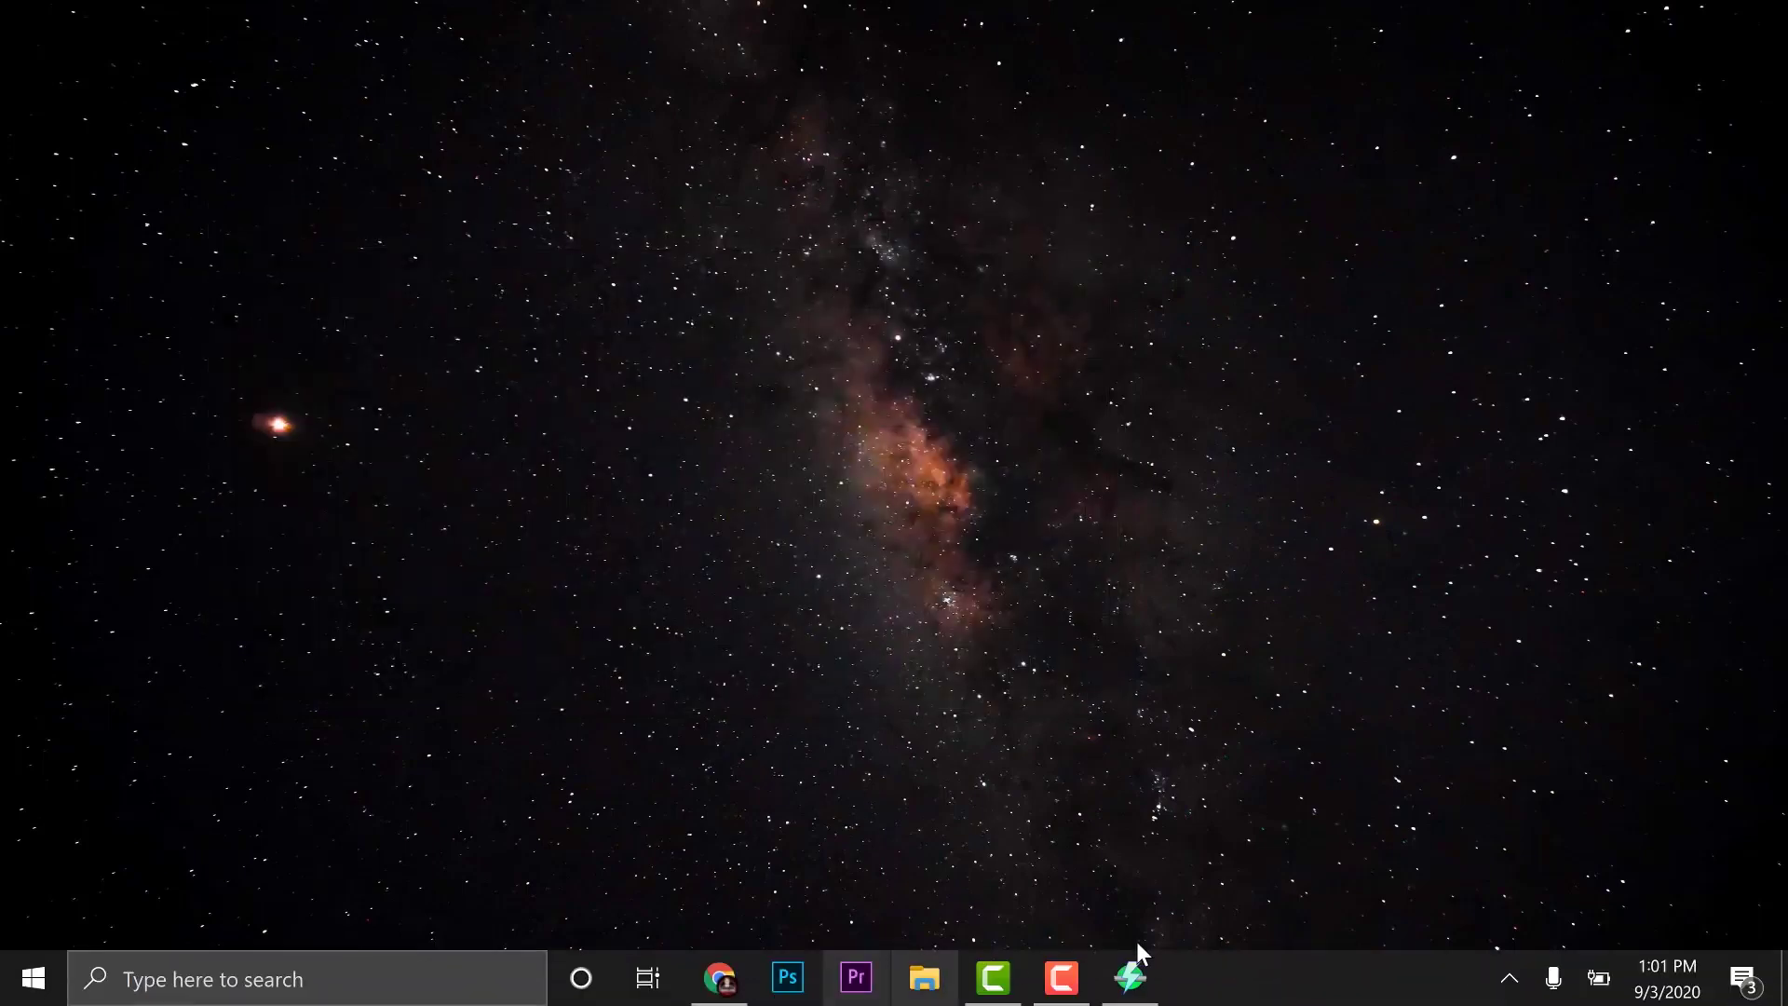
Rescan 192.168.180.0–254, discarding old results, and select raspberrypi at its new address 192.168.180.161
left_click(1130, 978)
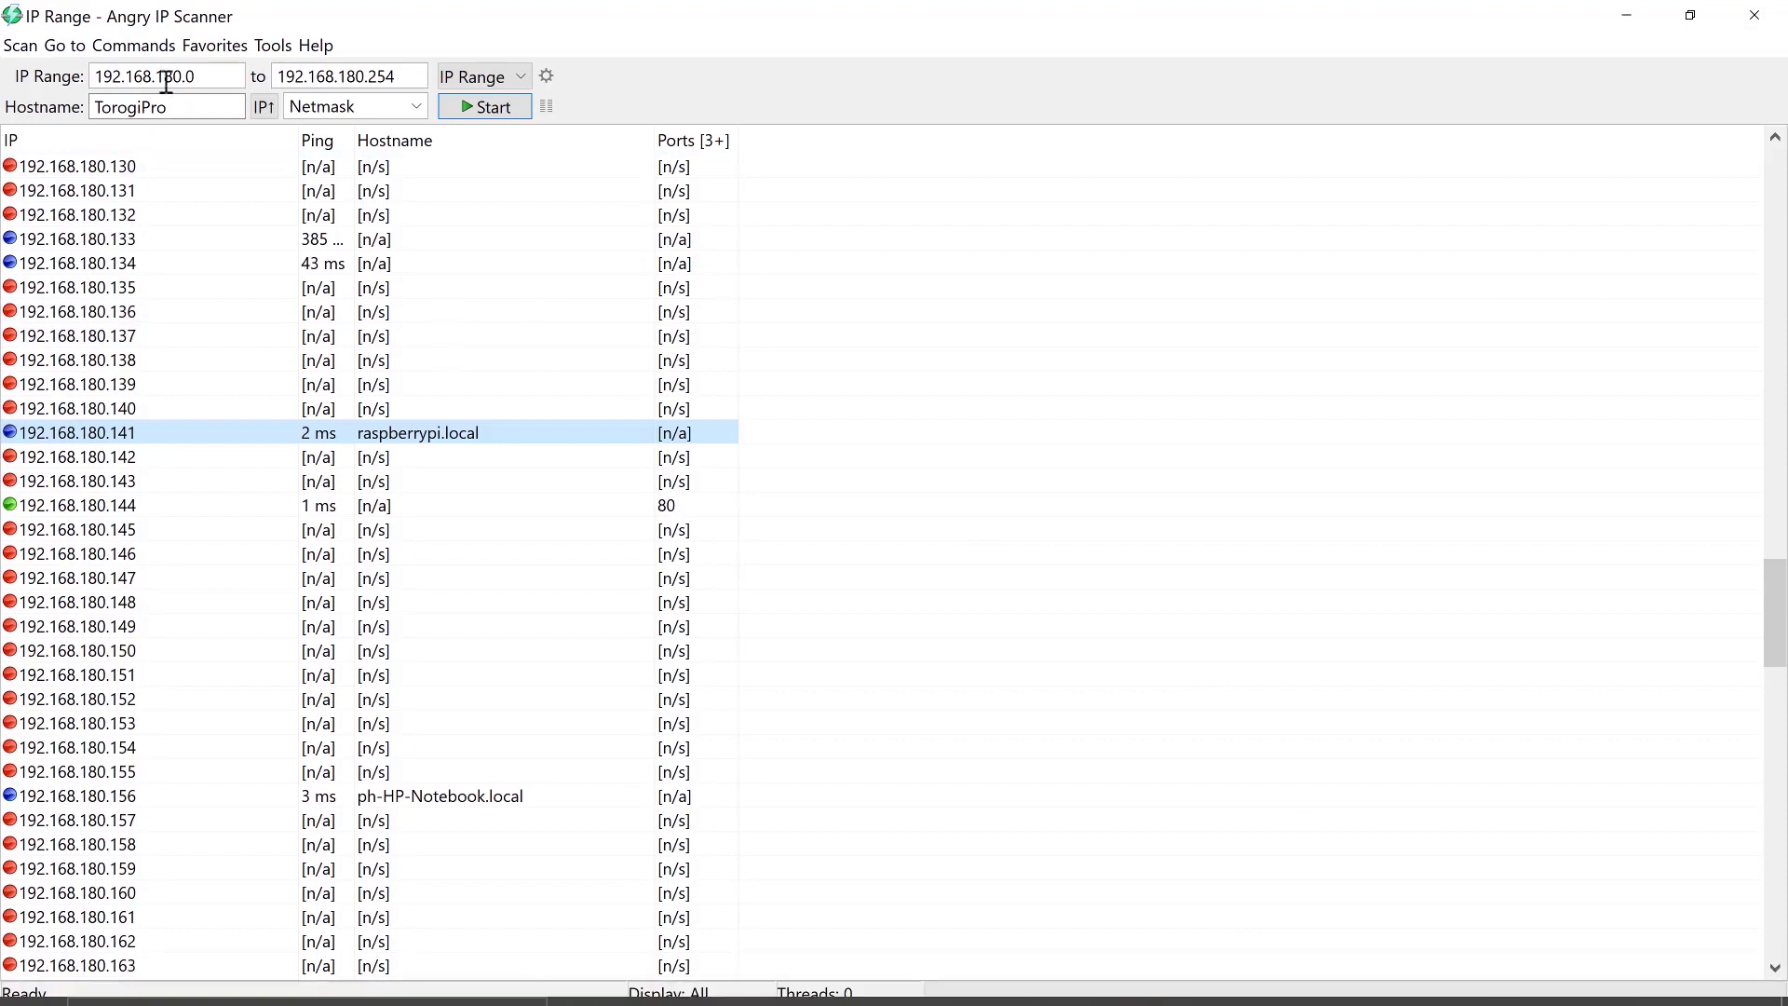
left_click(501, 110)
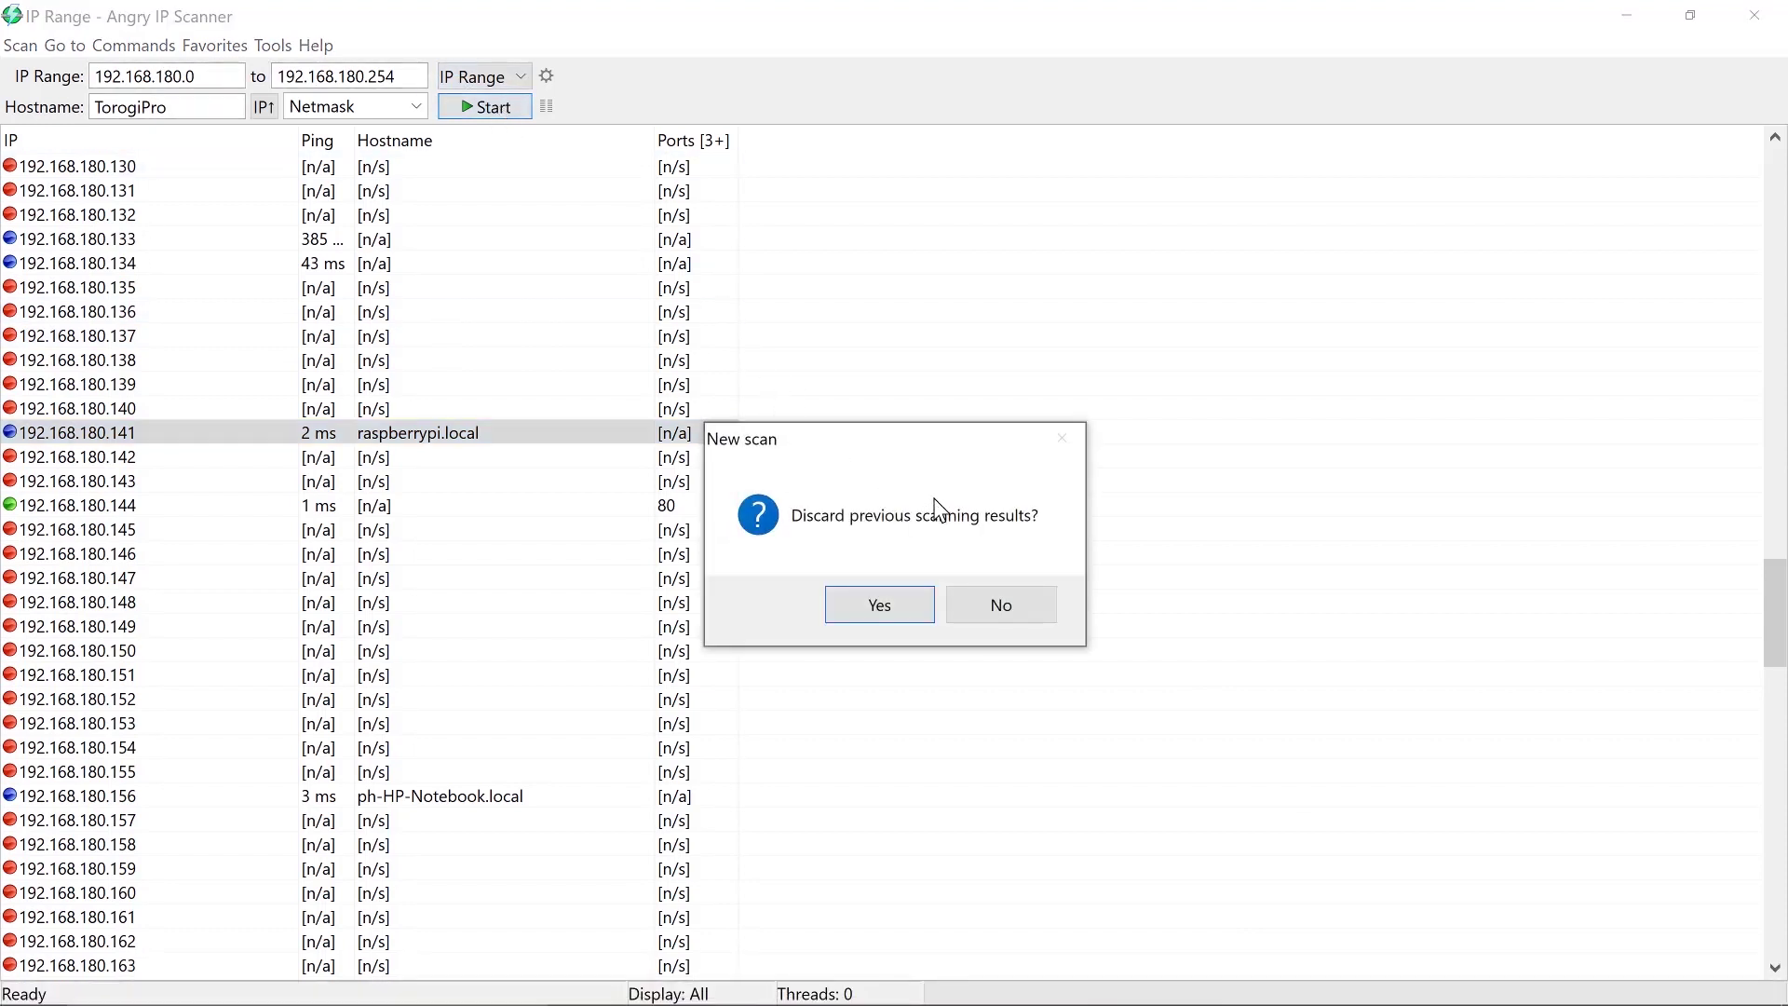
left_click(880, 607)
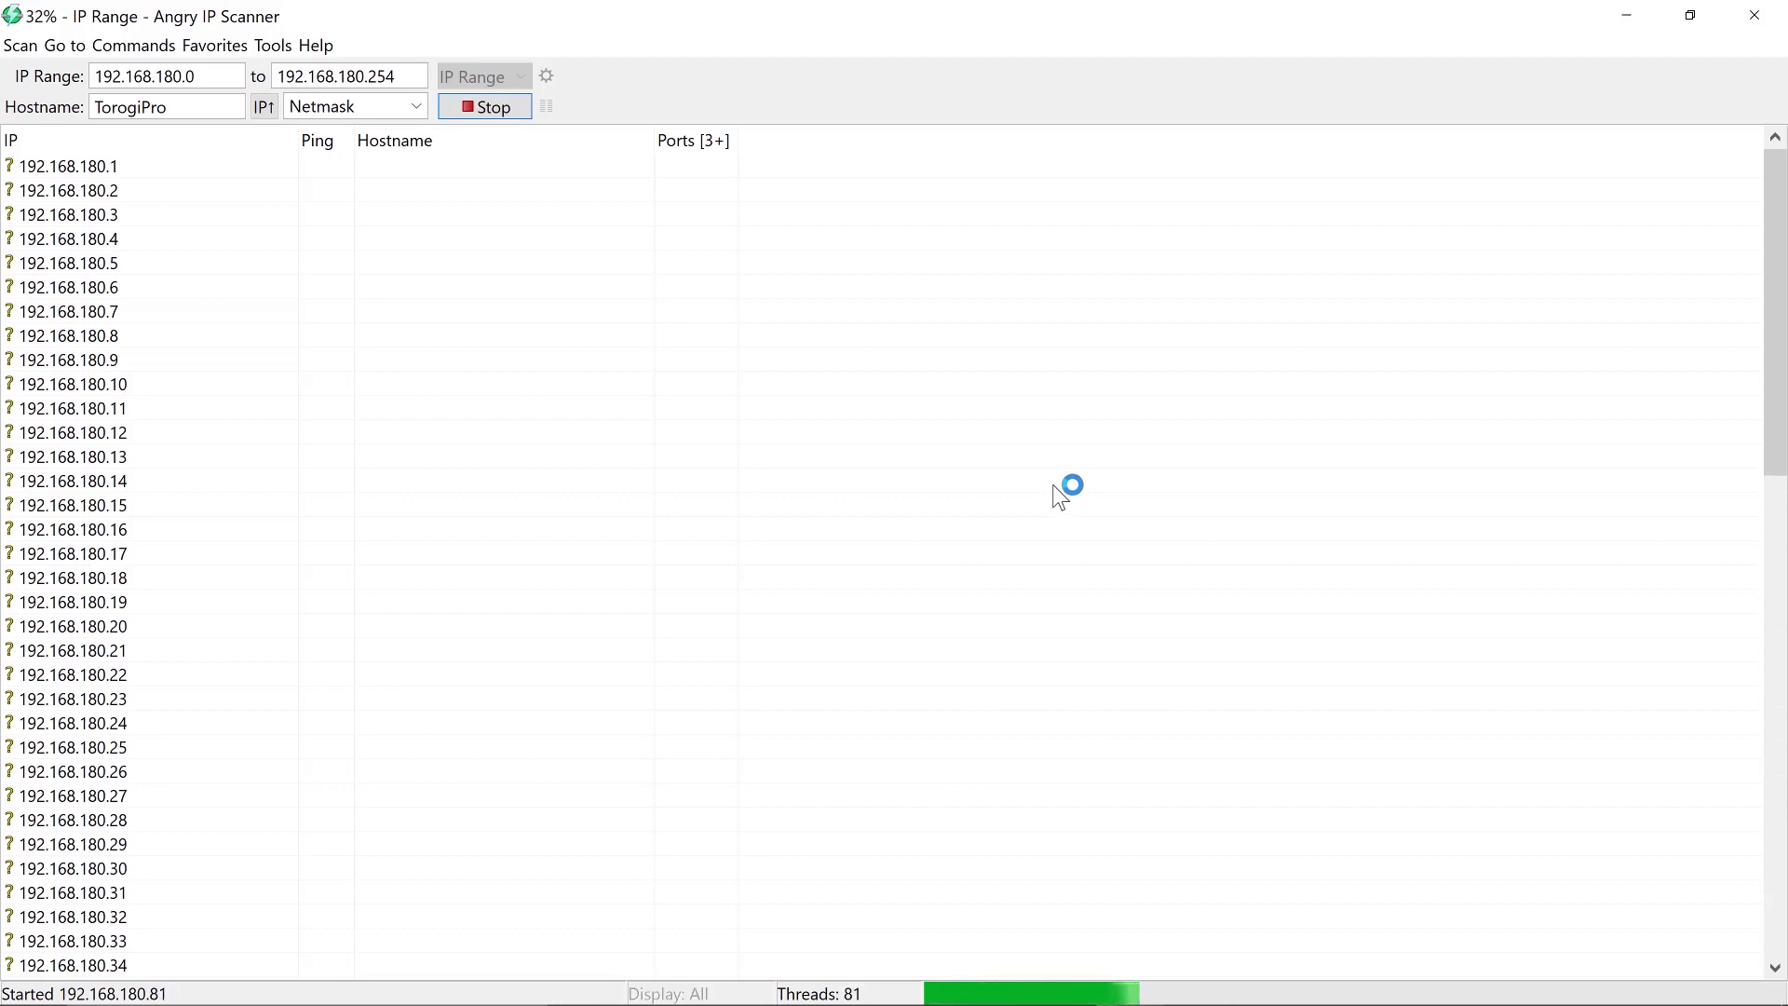
scroll(813, 550, "down", 6)
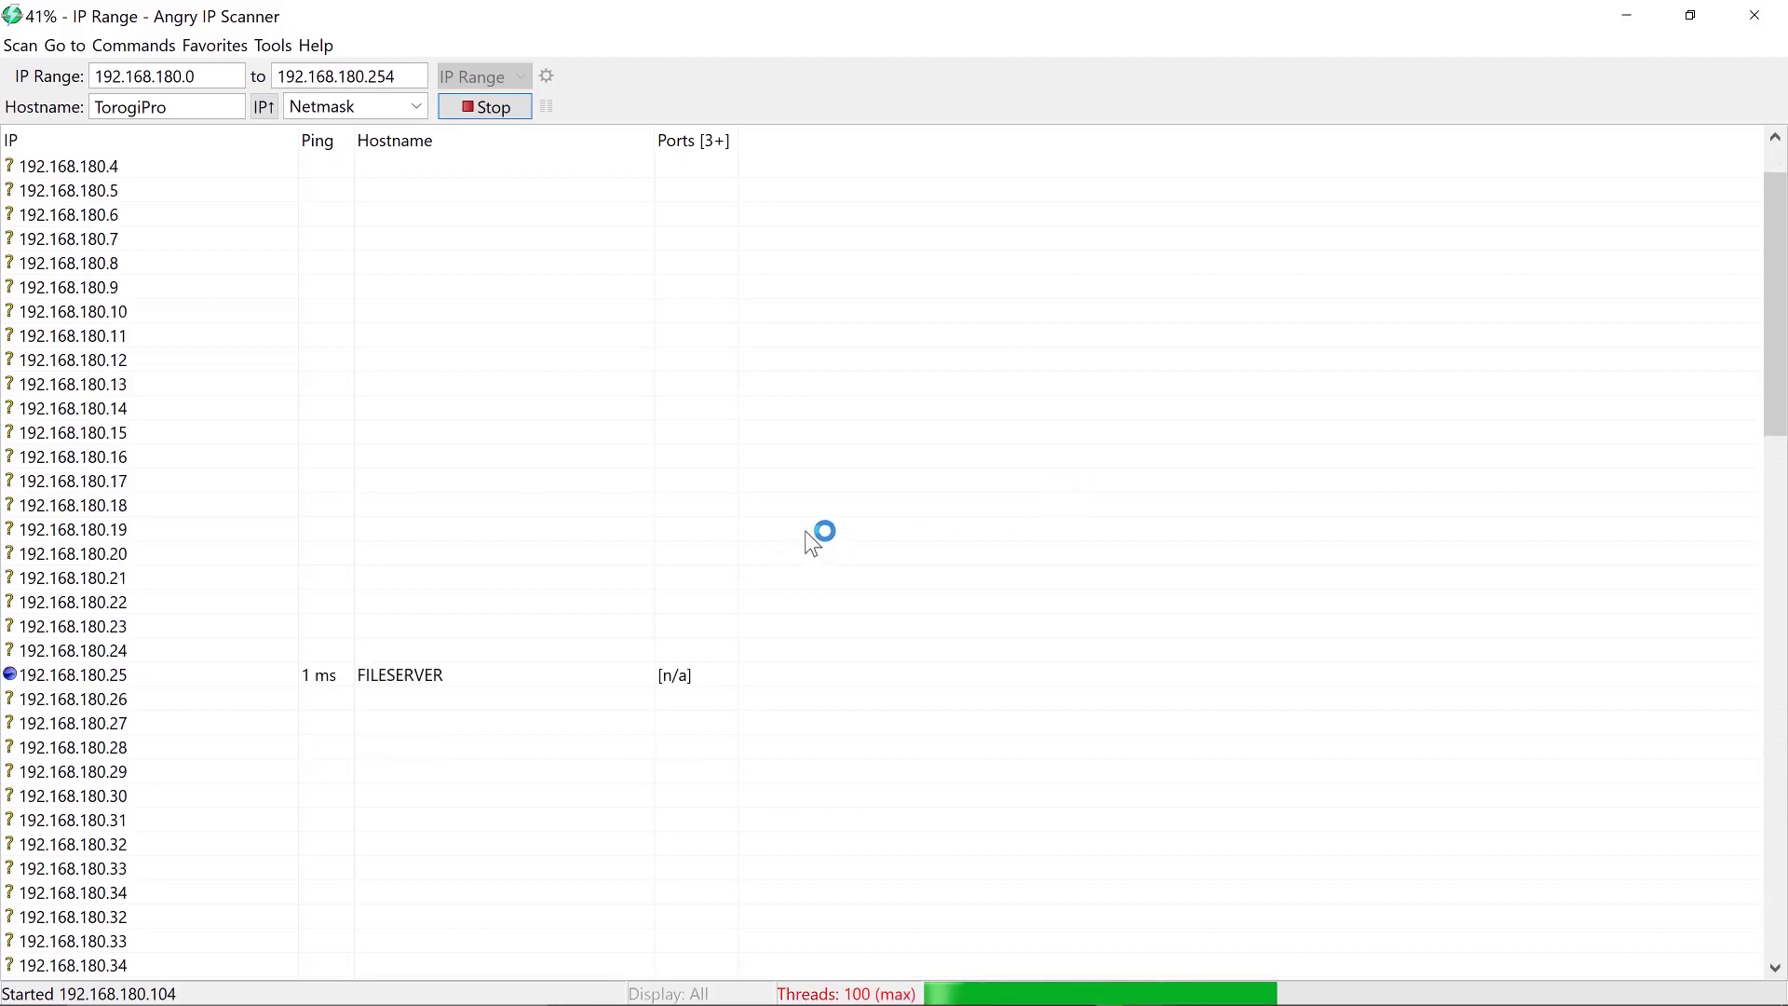
scroll(806, 527, "down", 3)
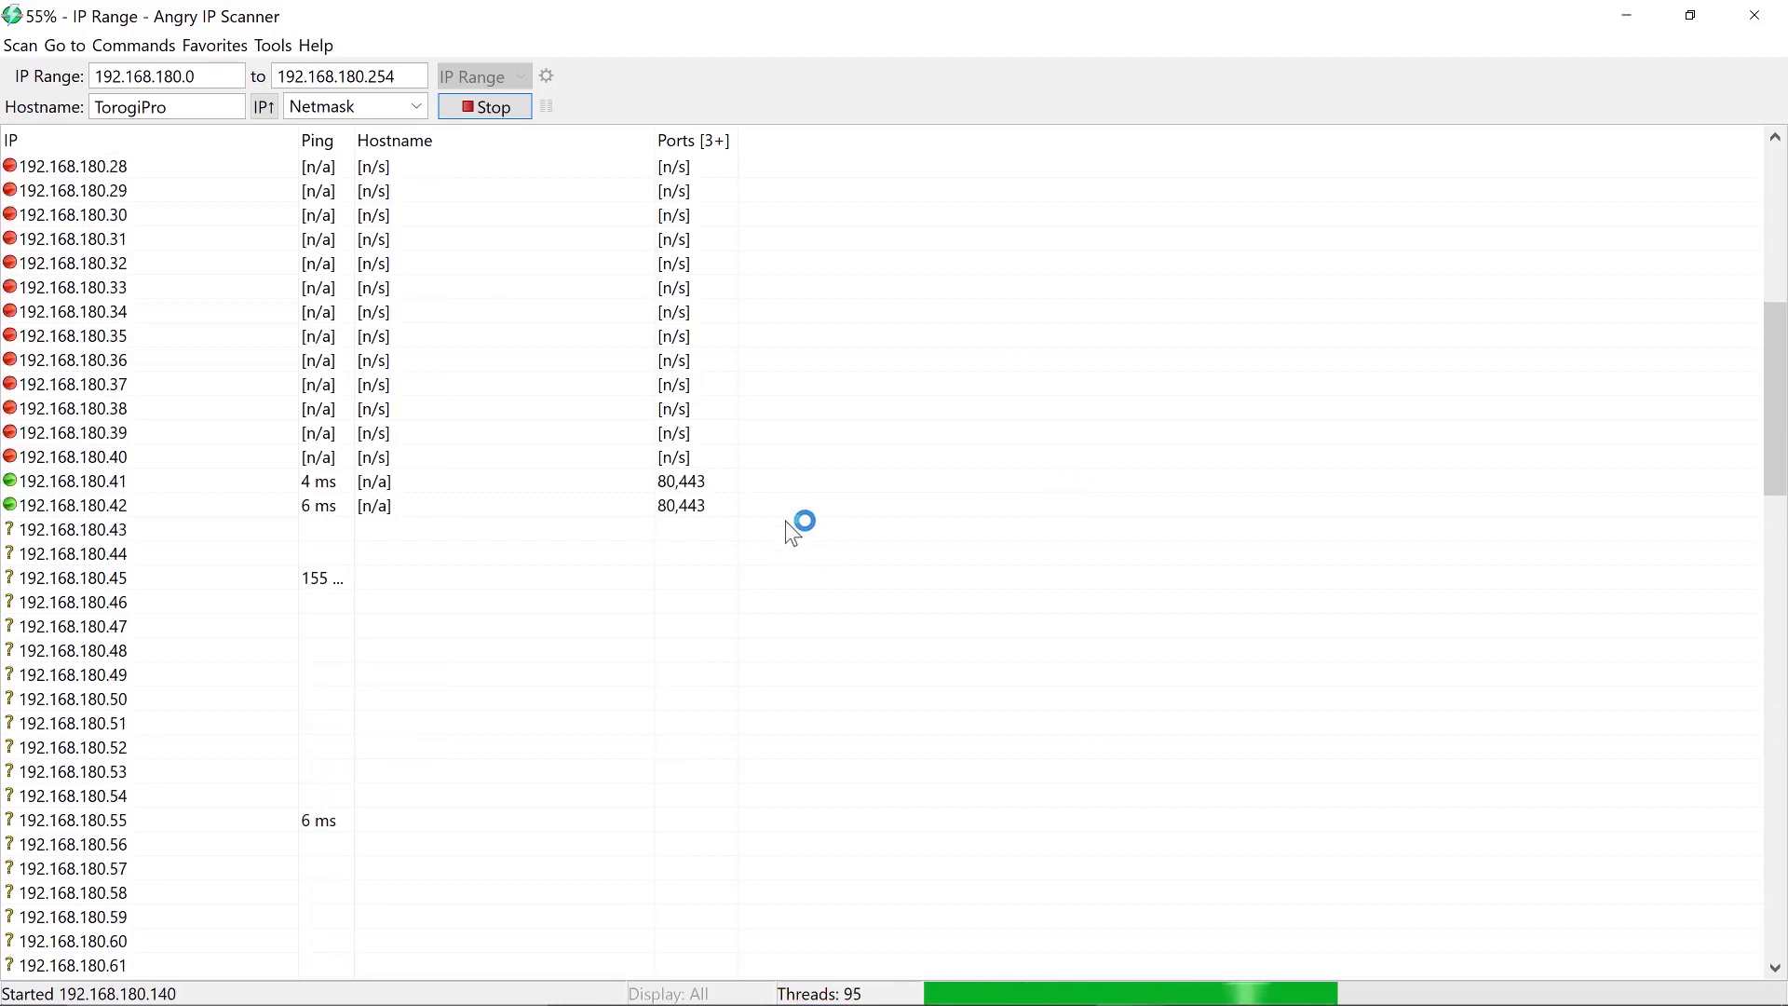
scroll(779, 518, "down", 4)
scroll(770, 518, "down", 13)
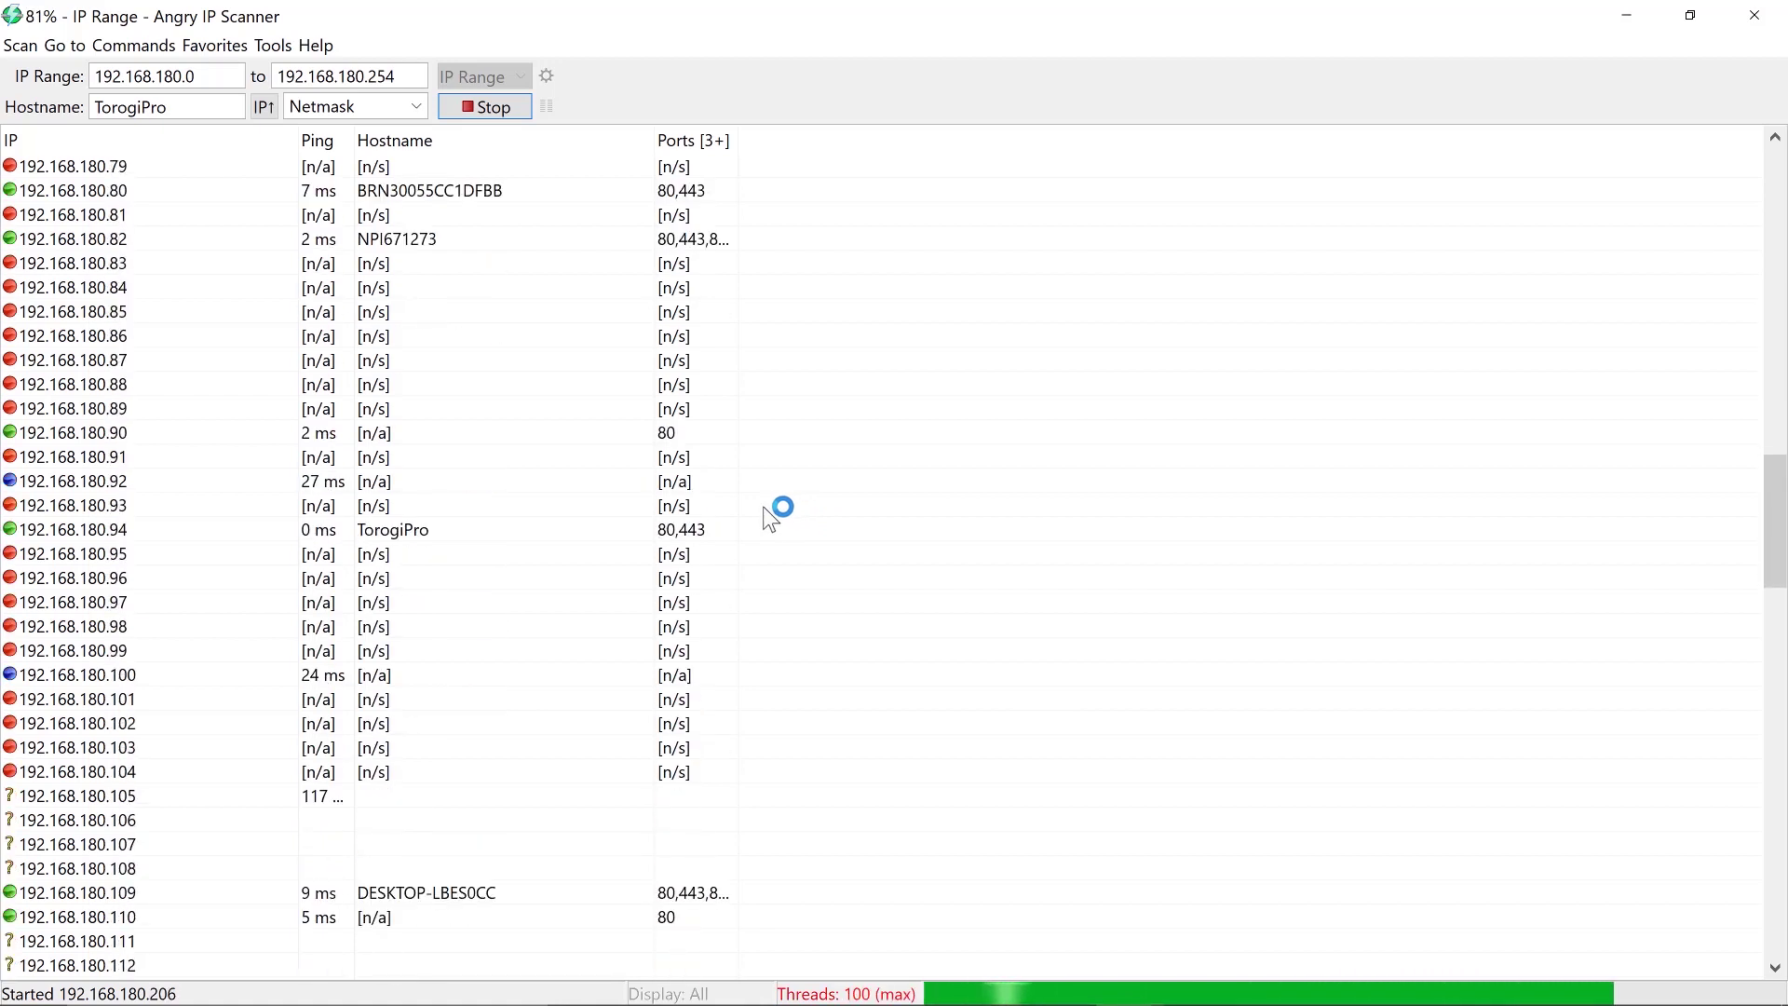
scroll(770, 517, "down", 4)
scroll(770, 518, "down", 10)
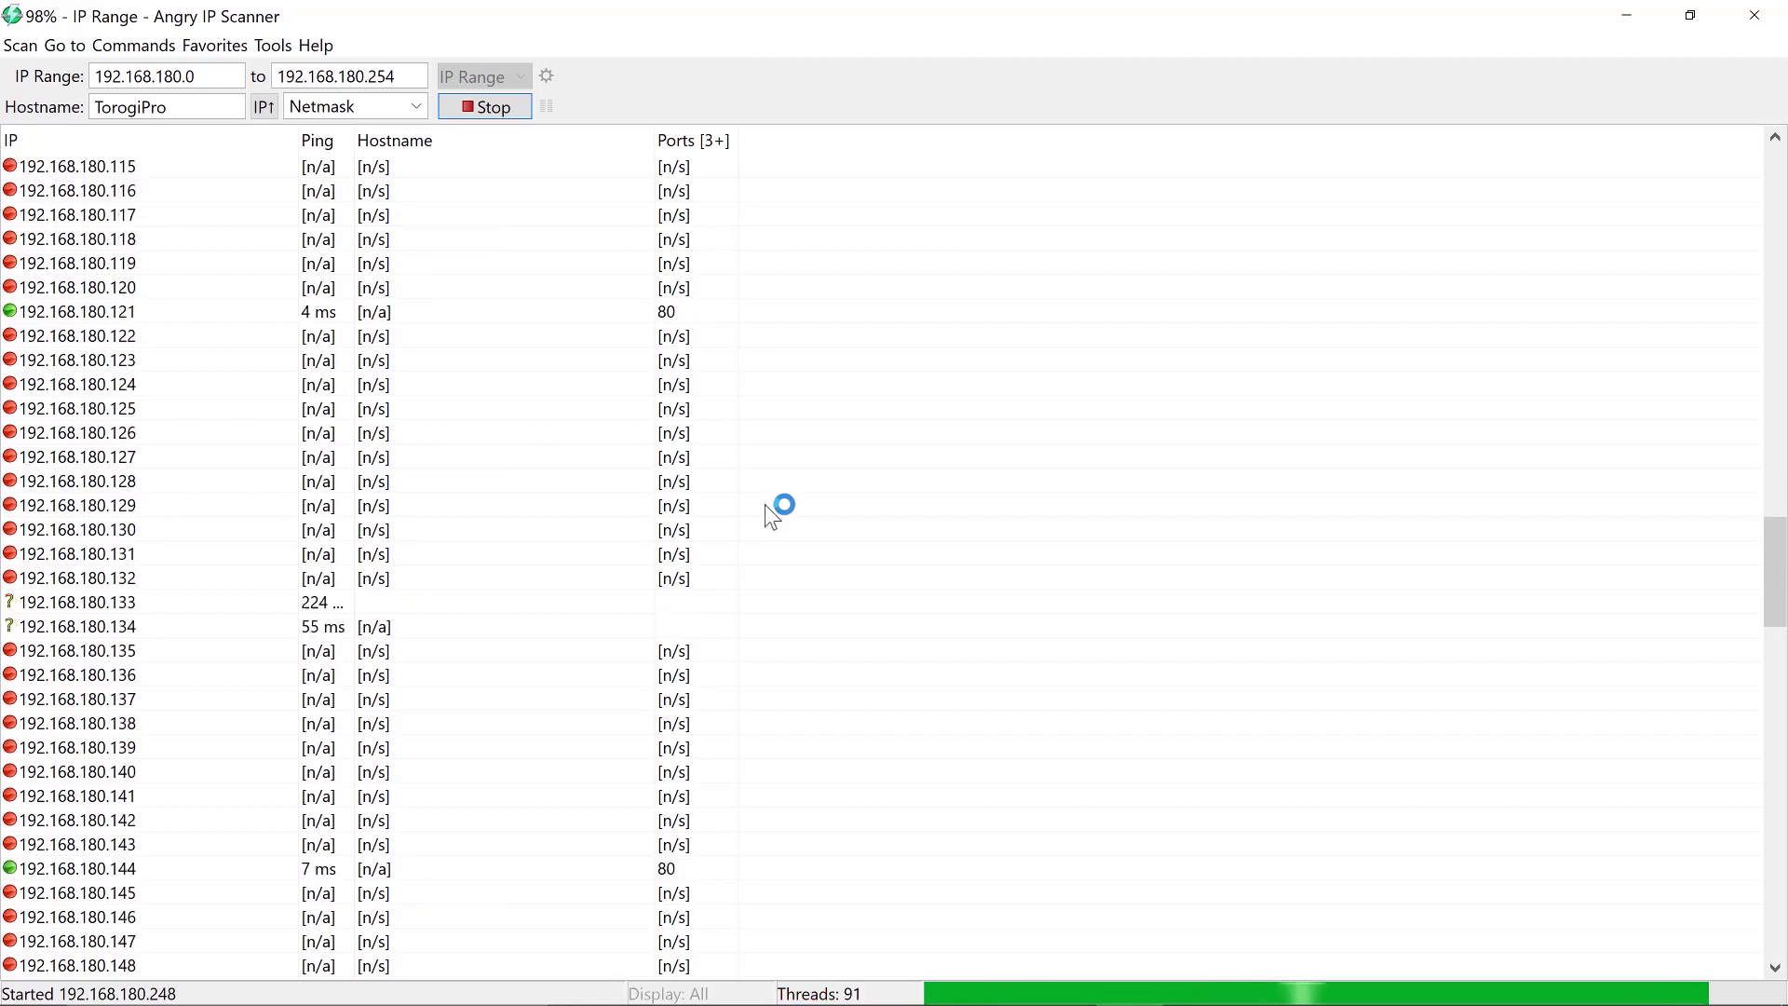
scroll(769, 518, "down", 4)
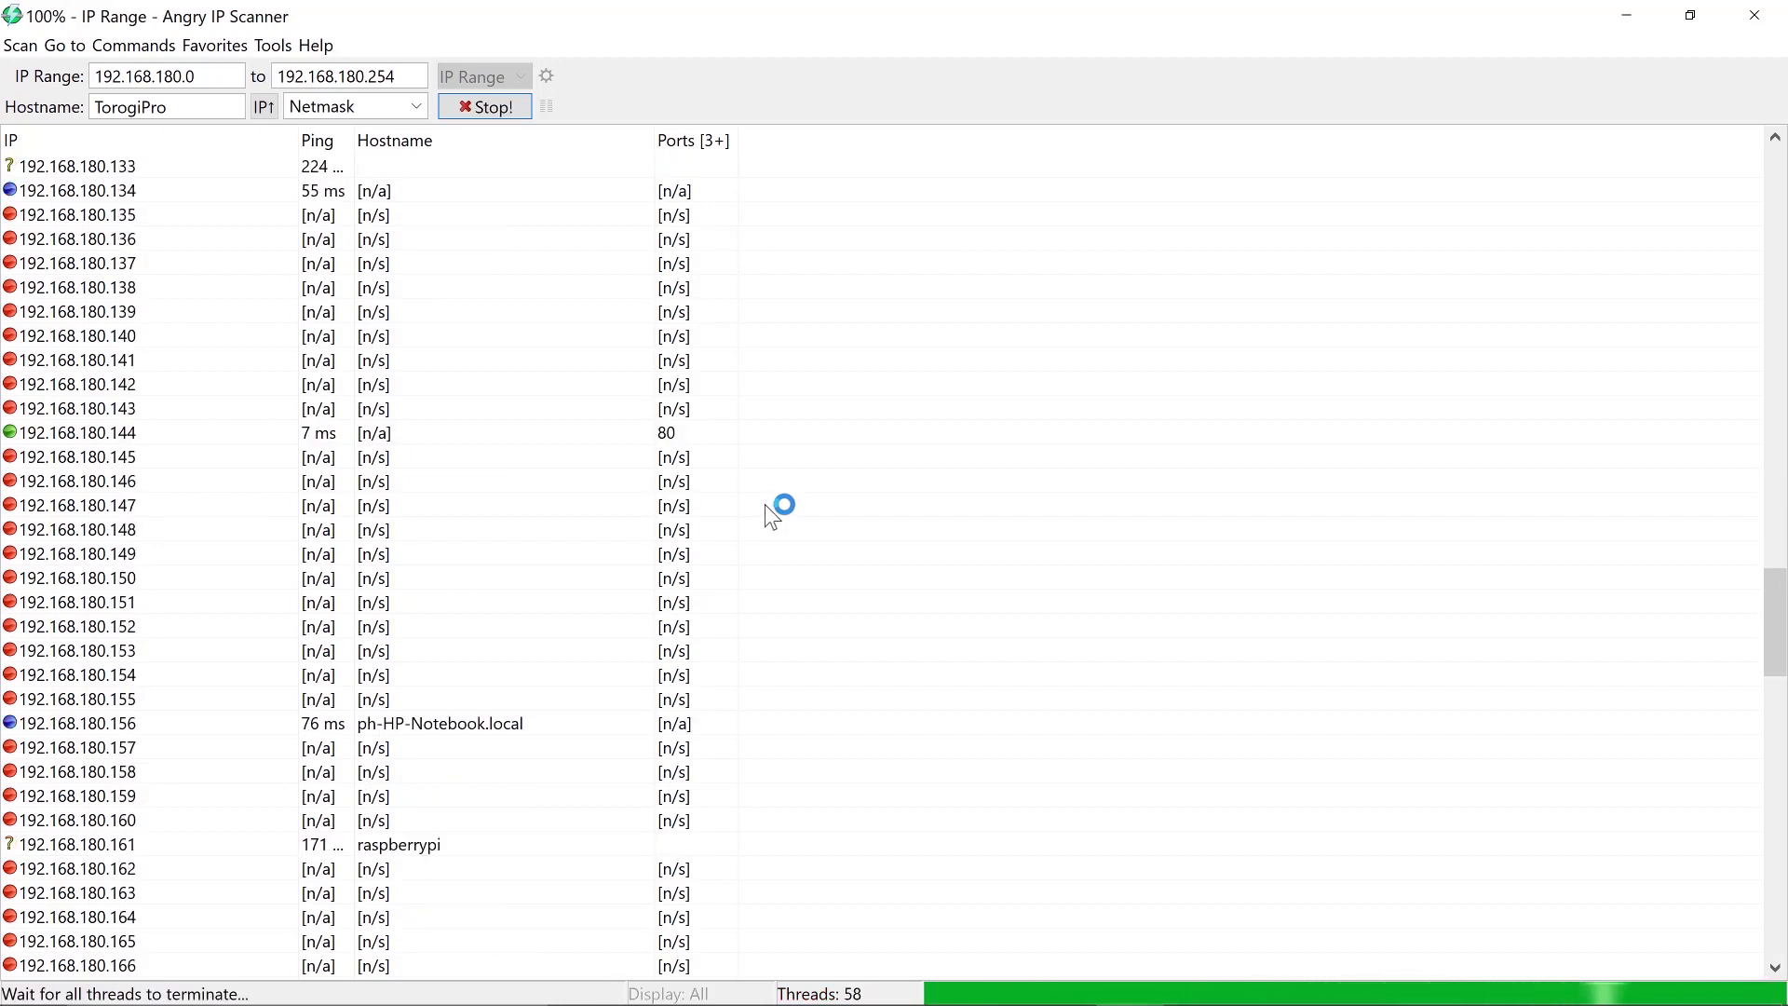
left_click(119, 847)
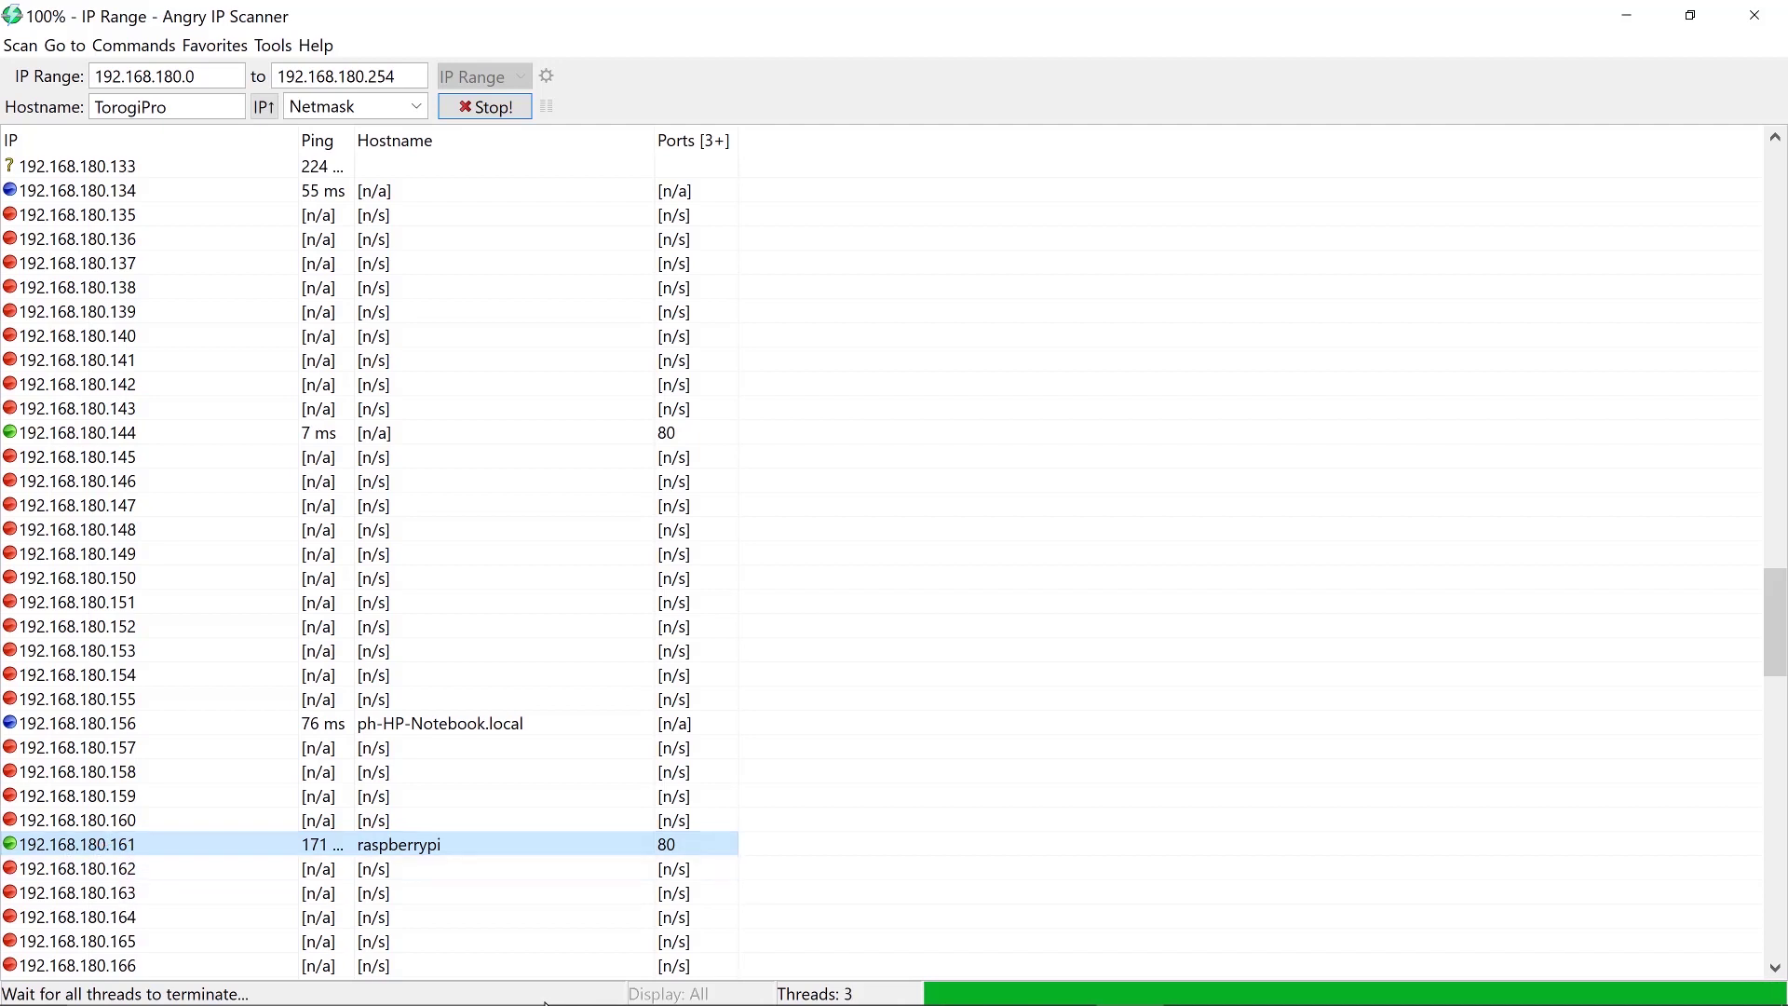
mouse_move(1049, 946)
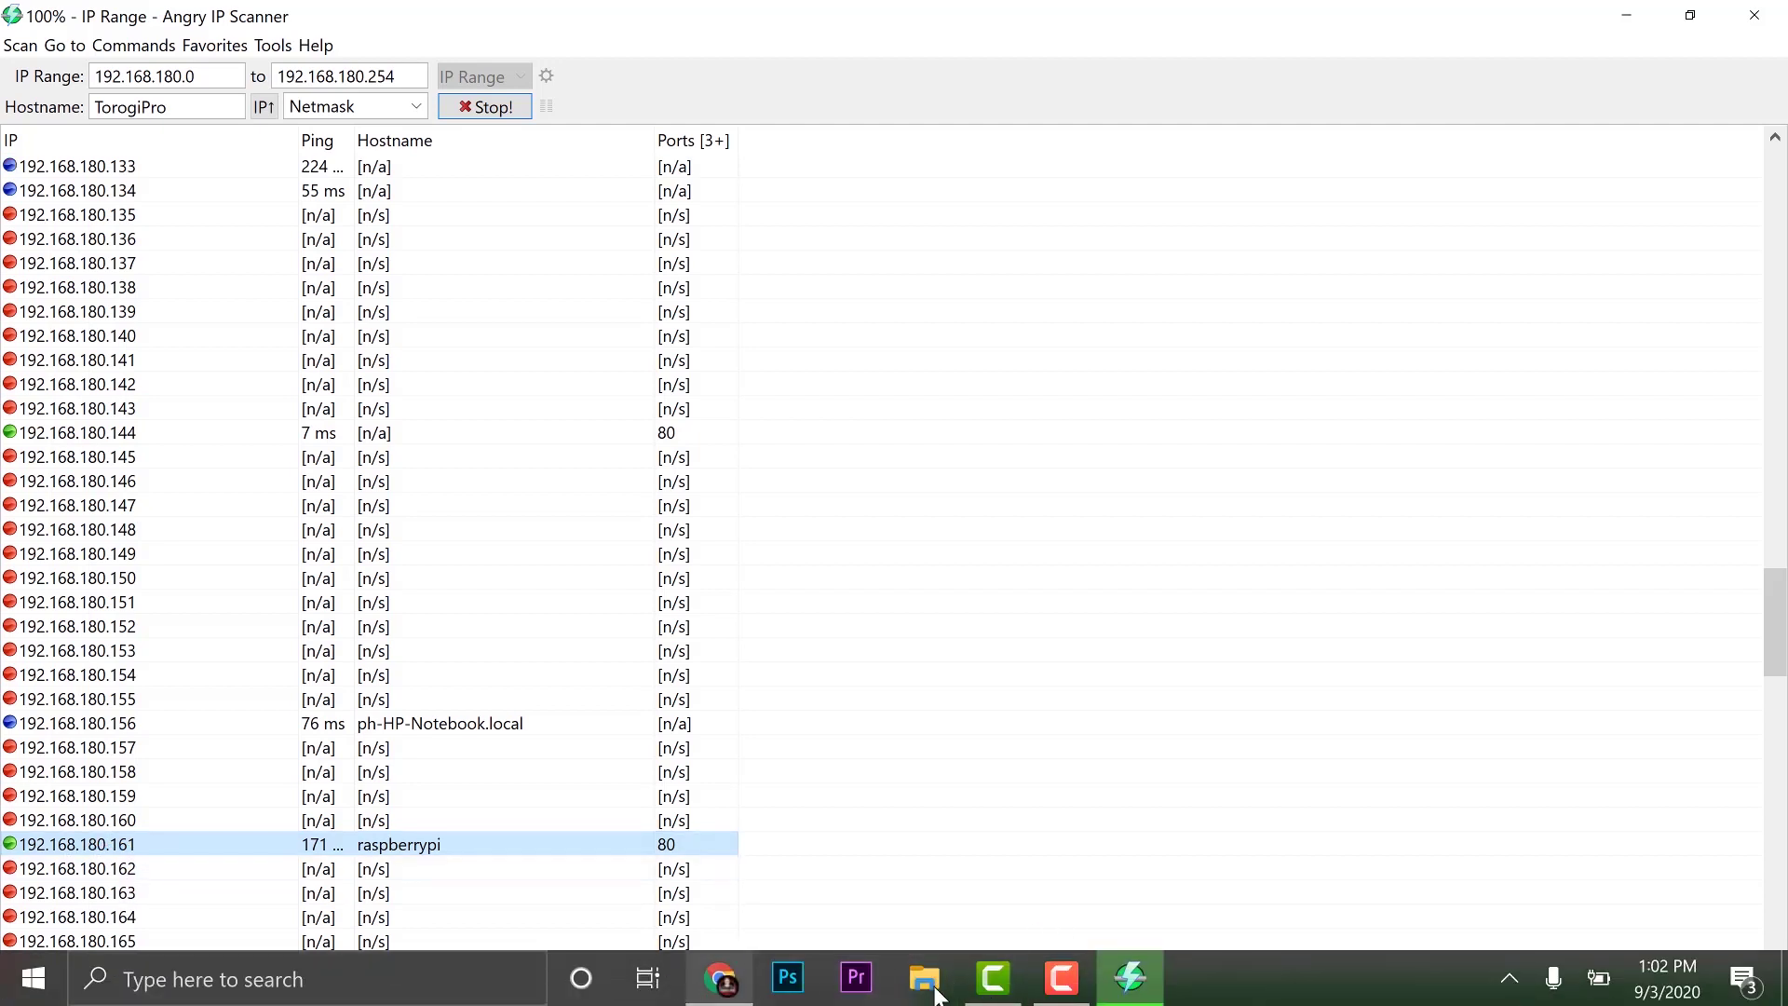
Launch PuTTY from Windows search
left_click(308, 979)
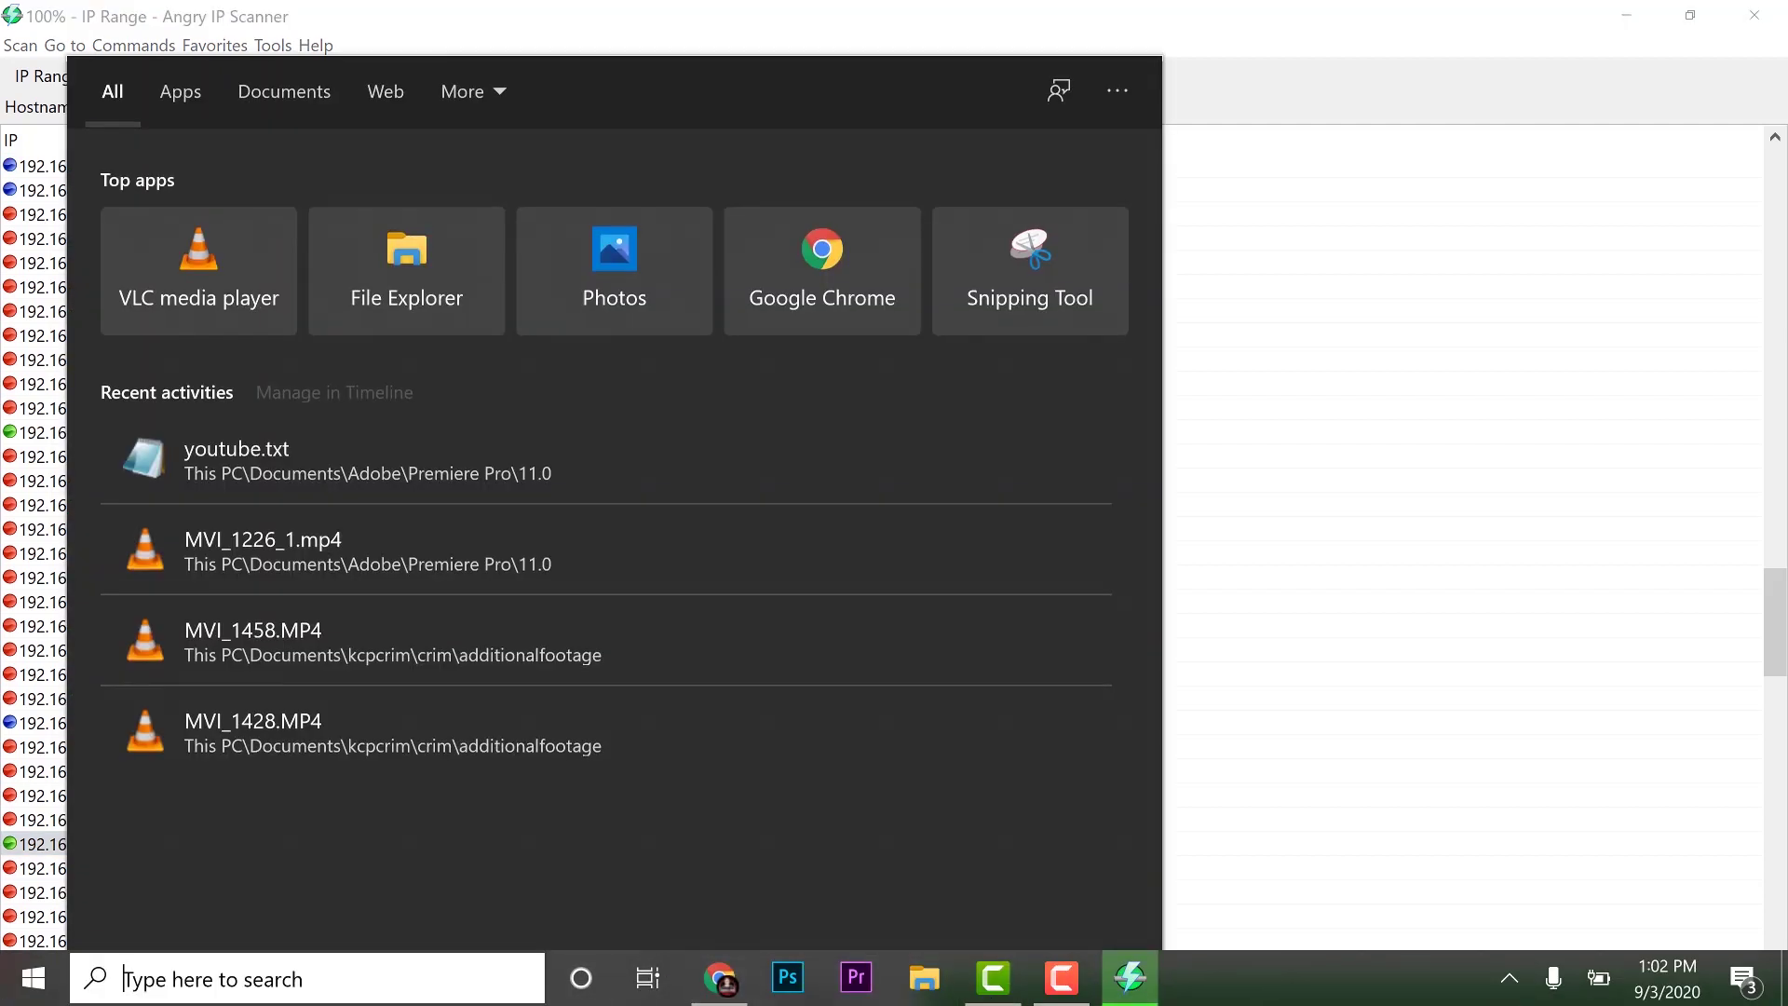
type("putty")
left_click(271, 224)
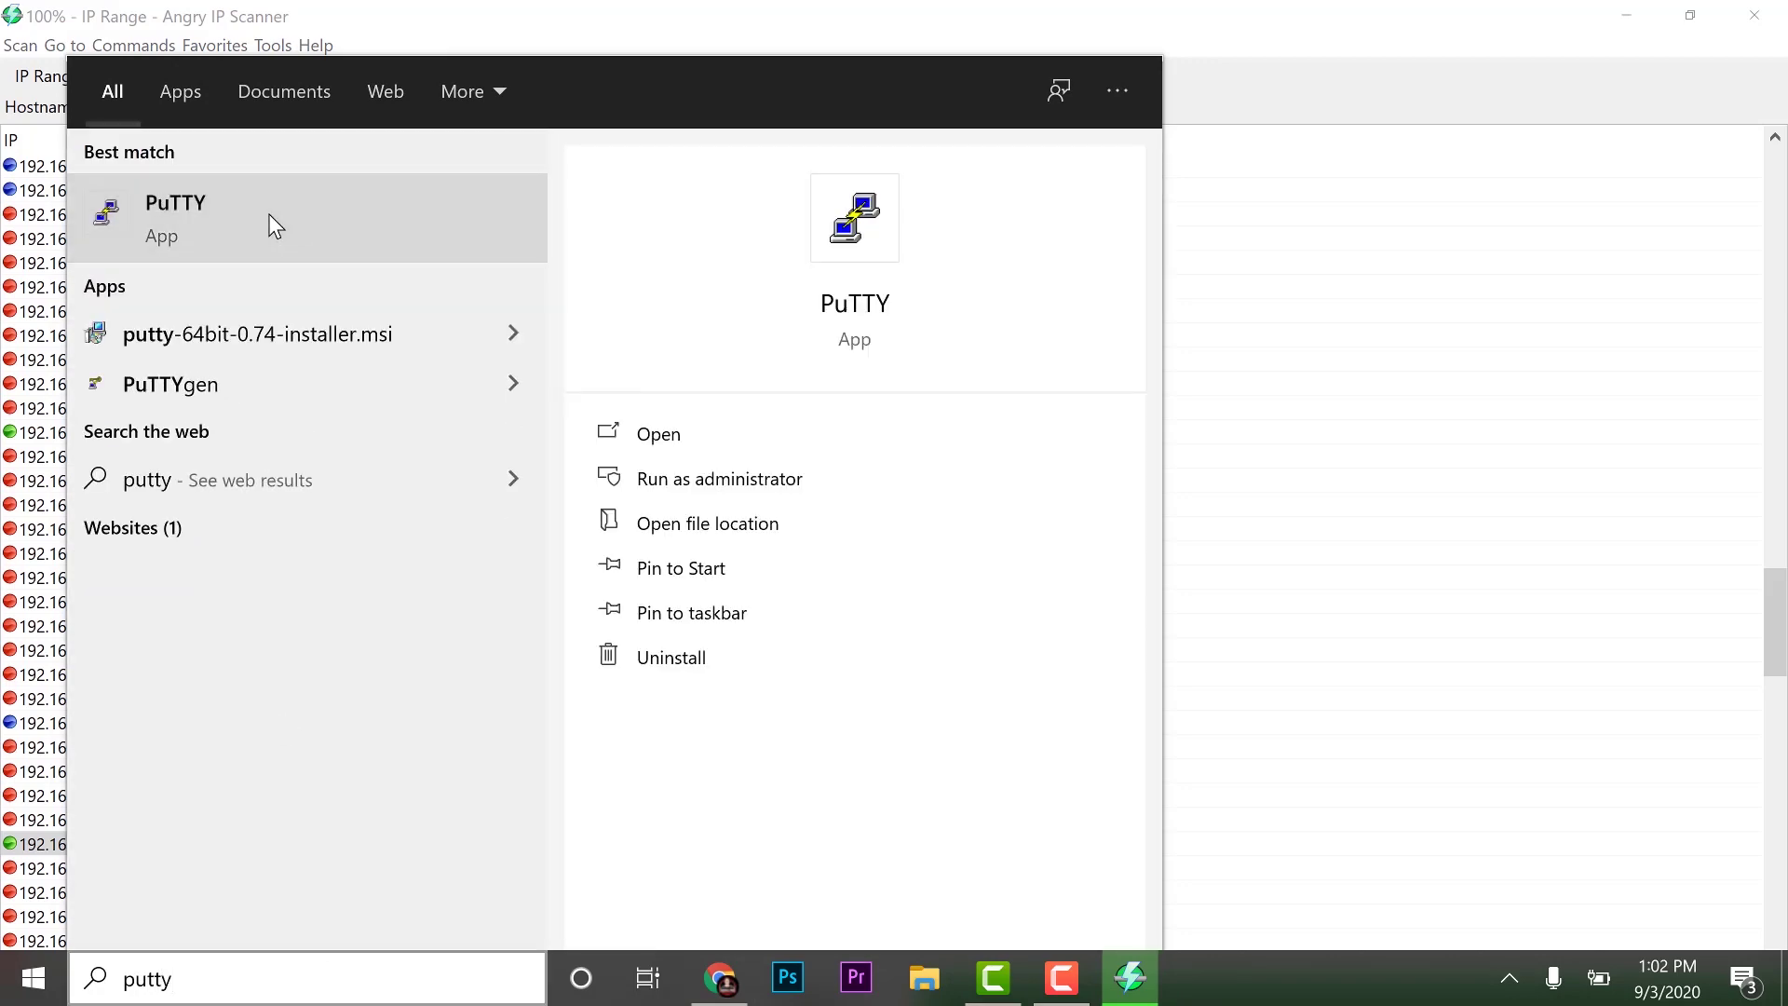
SSH into 192.168.180.161, trust the host key, and log in with the Pi's credentials
type("1")
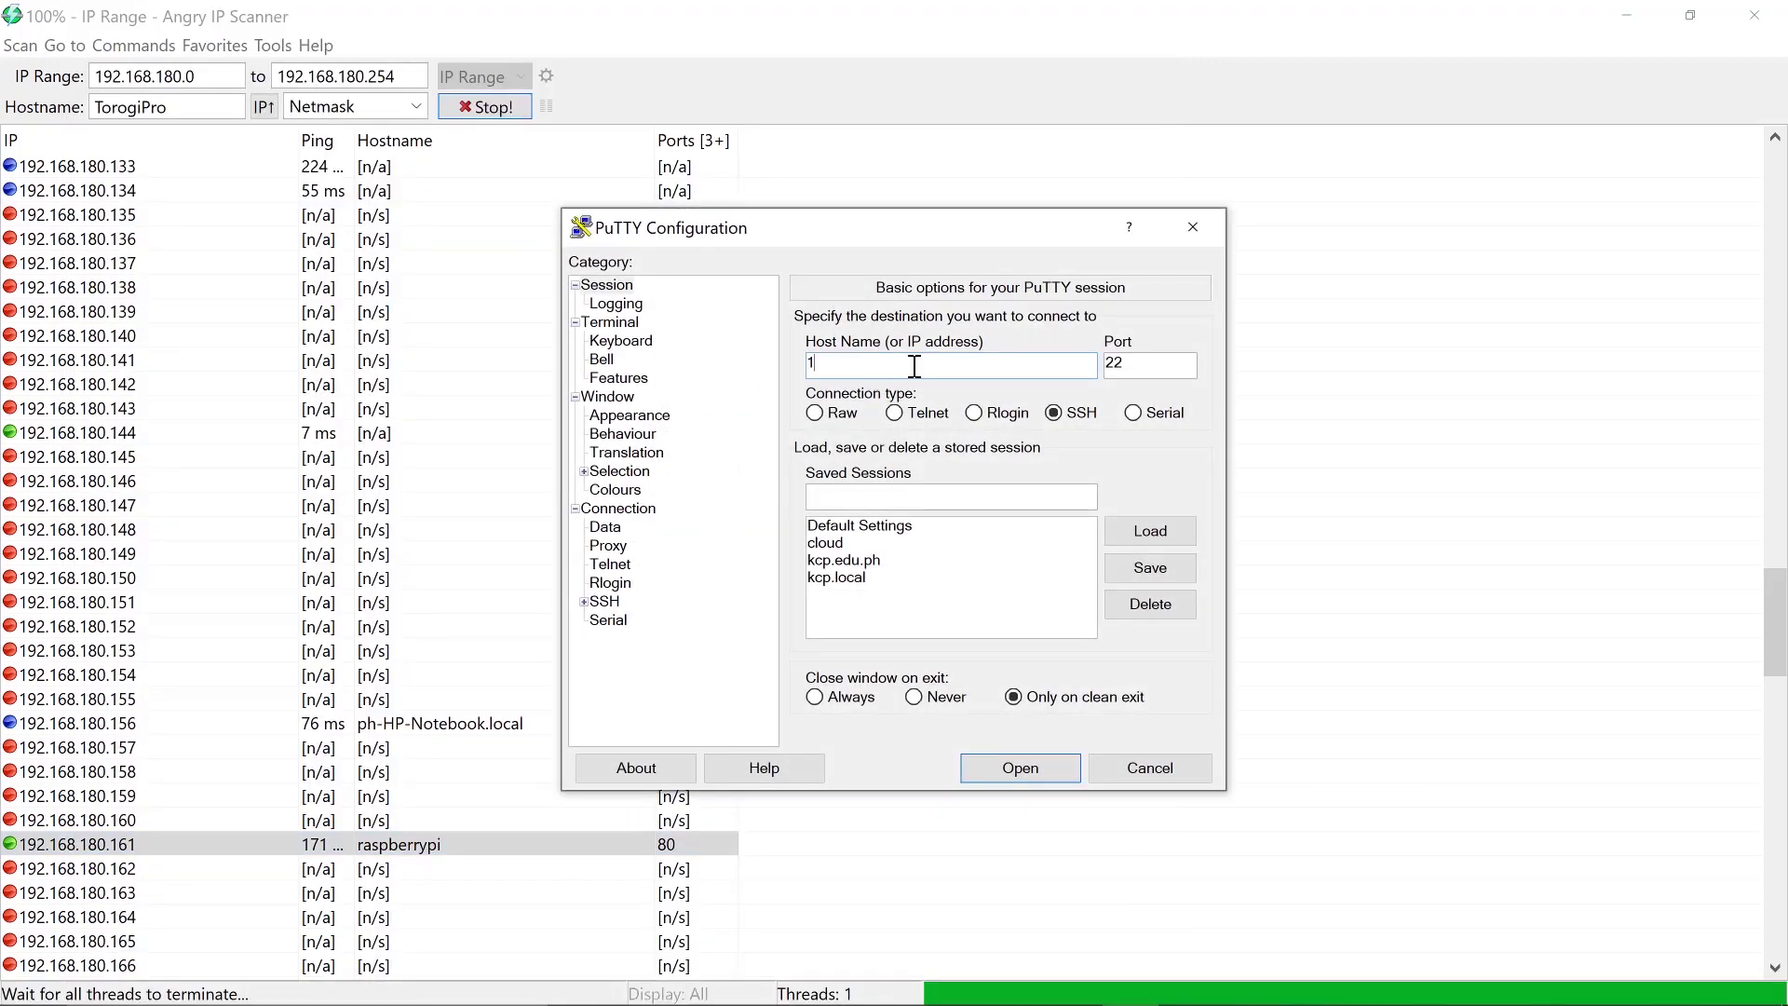
type("92.168.180.161")
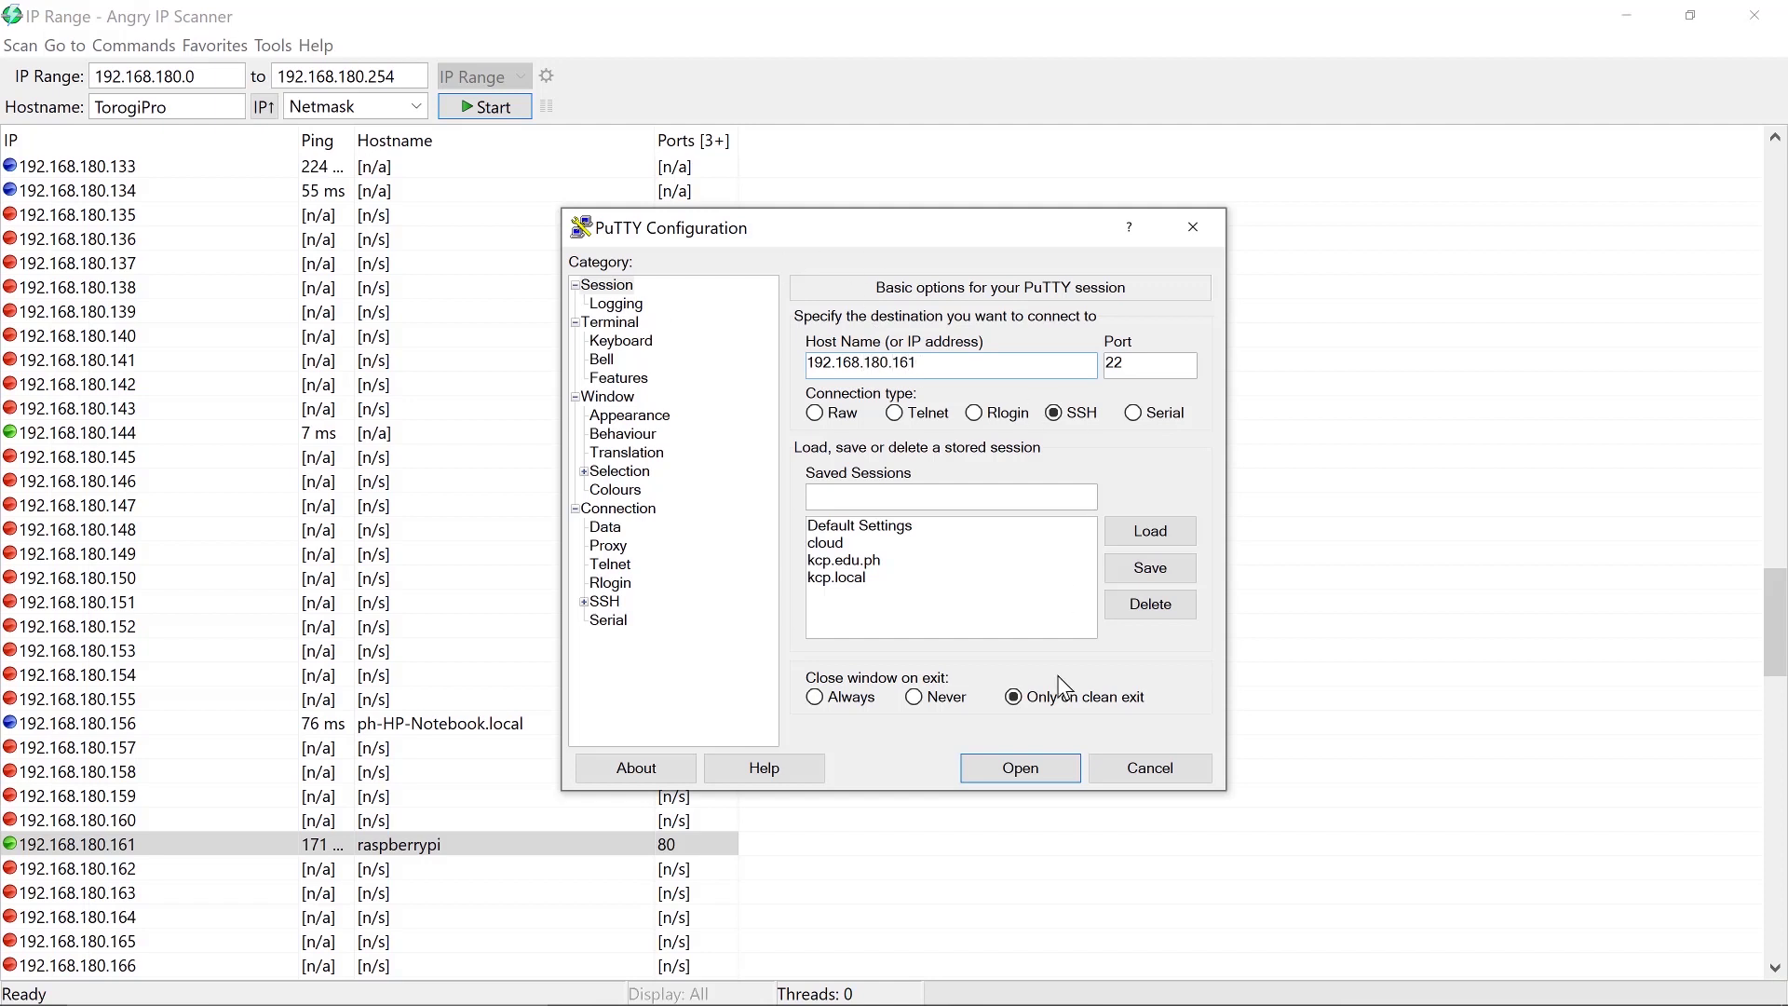
left_click(1050, 775)
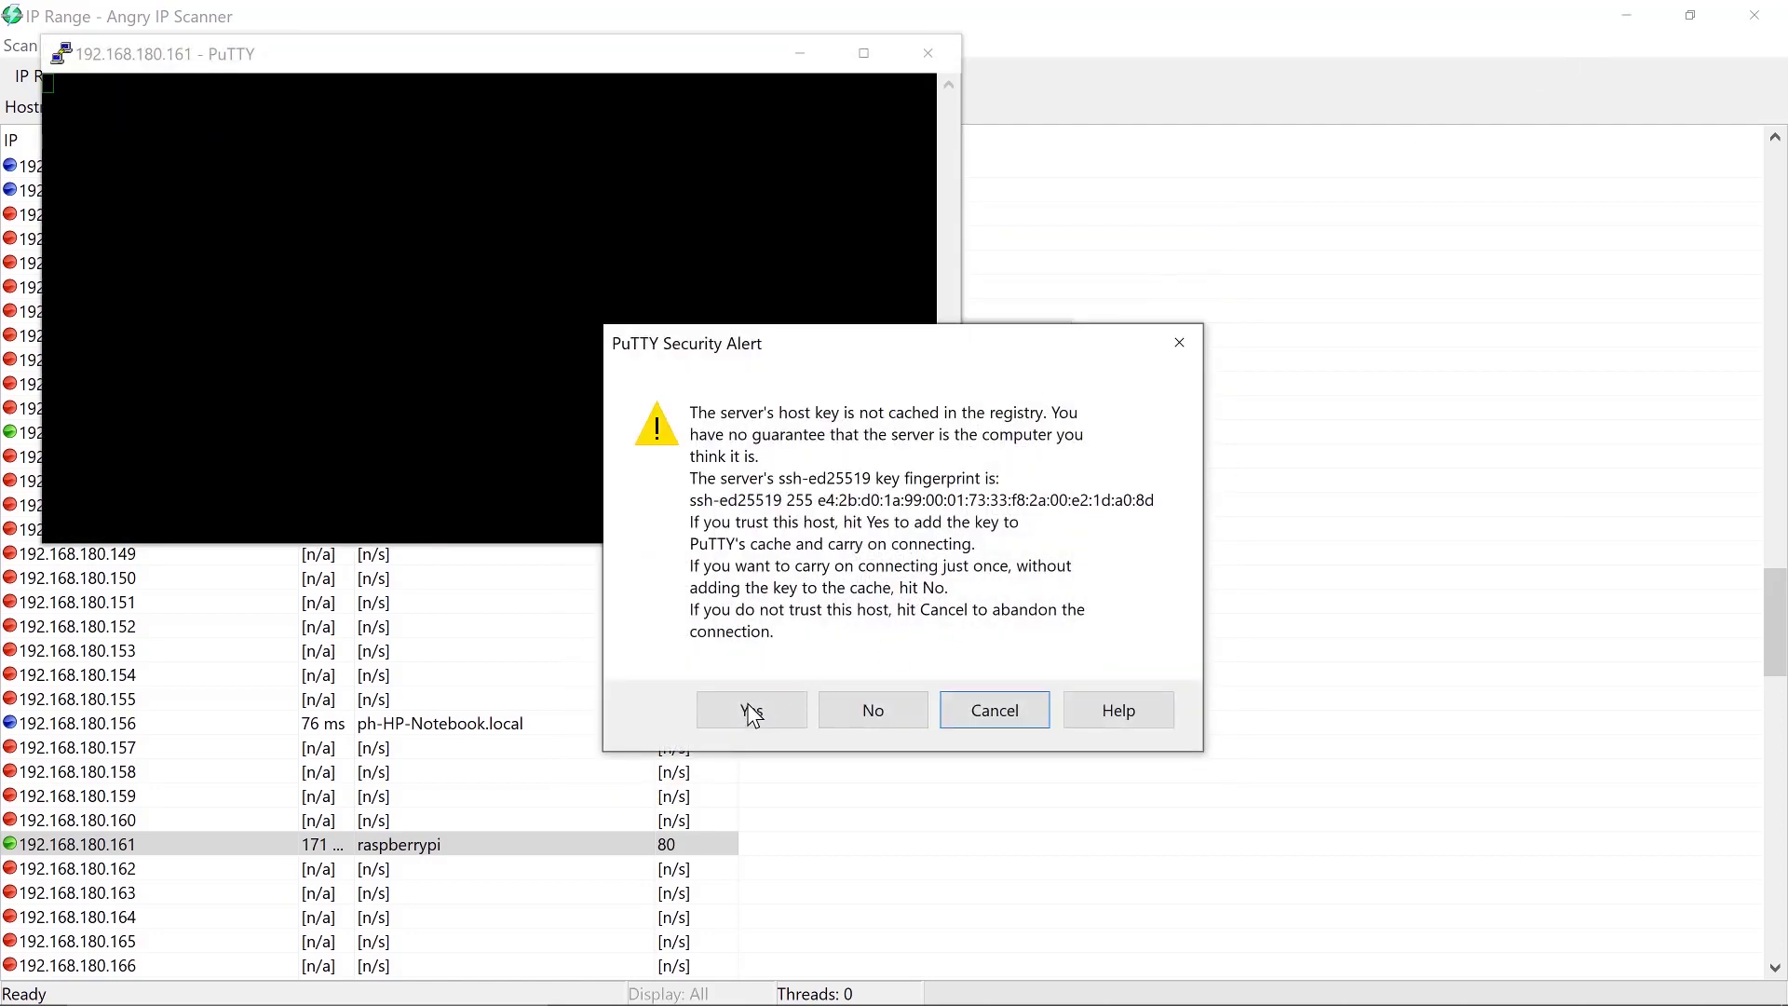
left_click(753, 707)
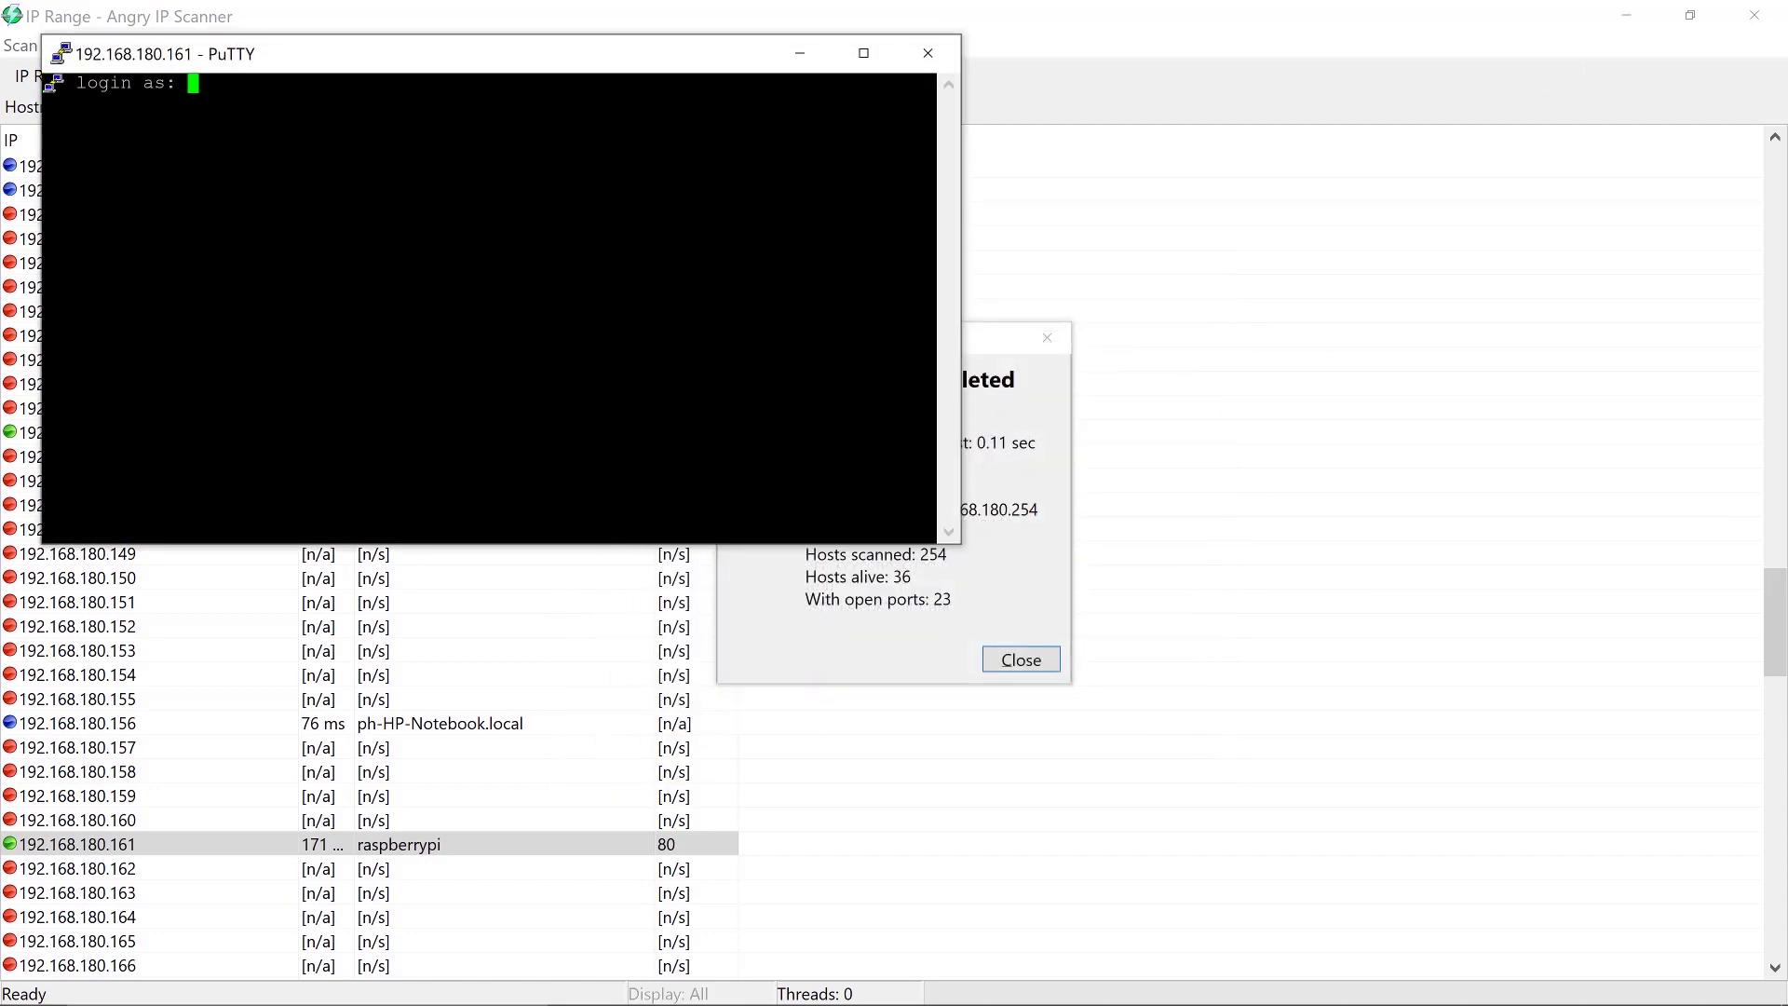
type("pi")
key("Return")
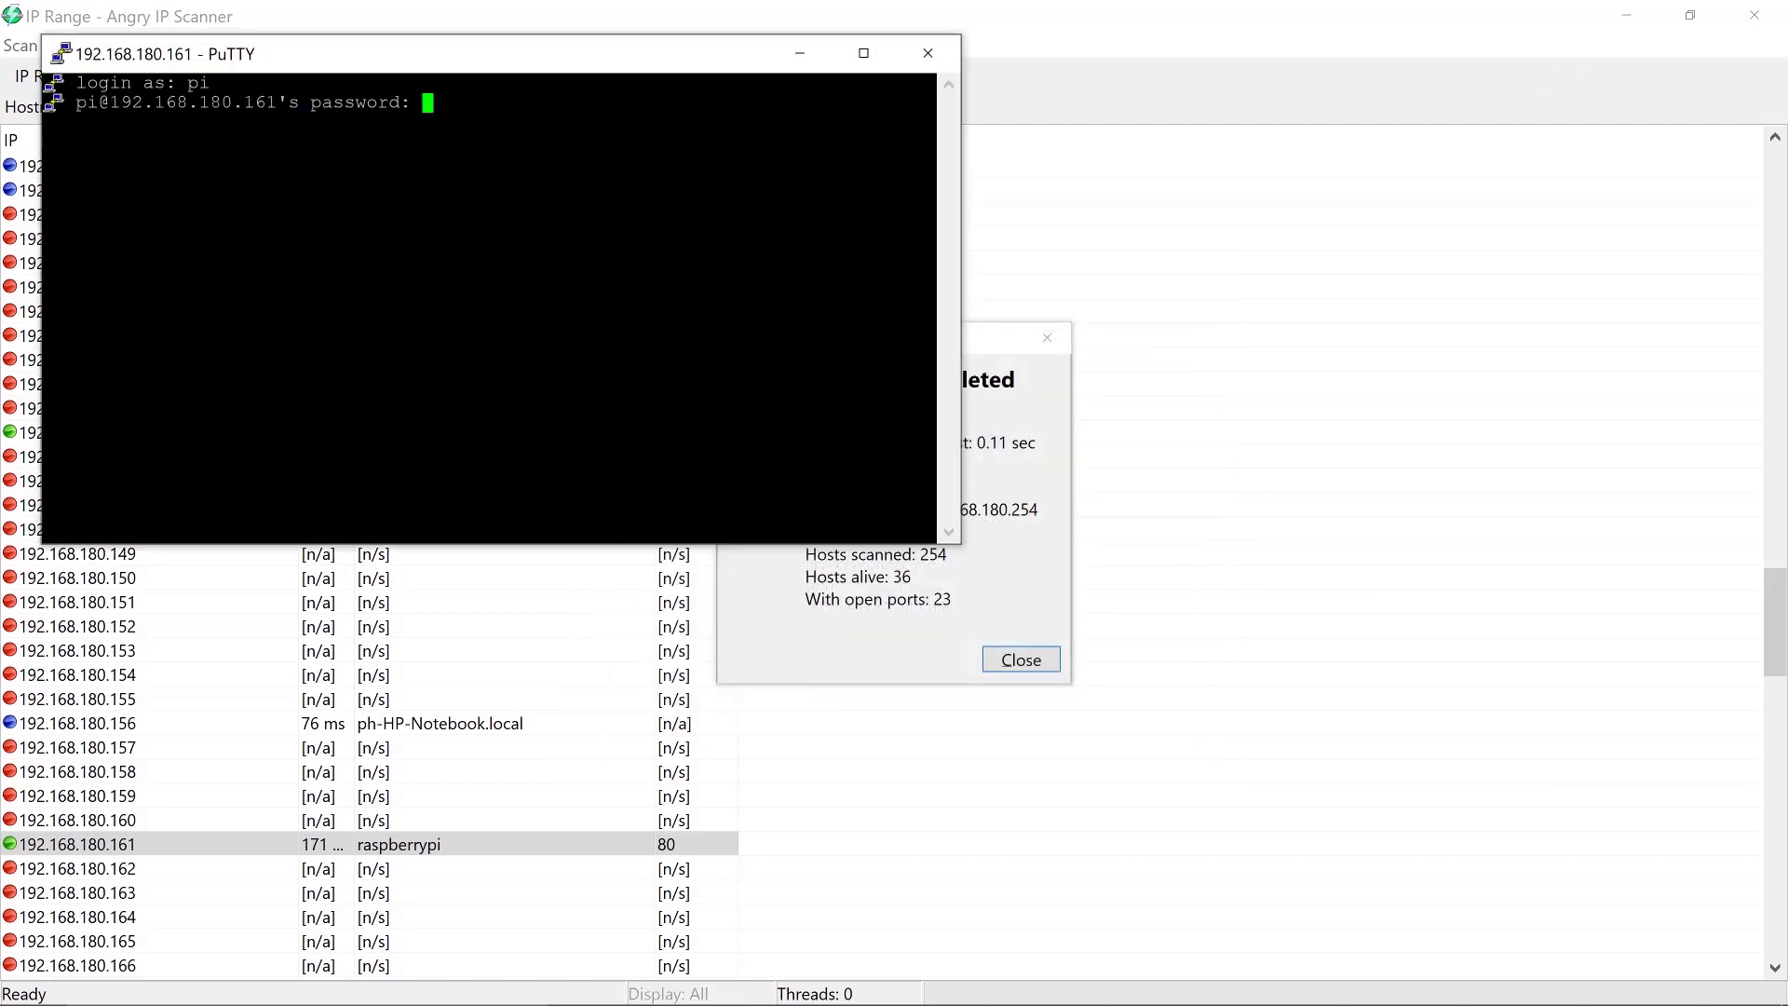
key("Return")
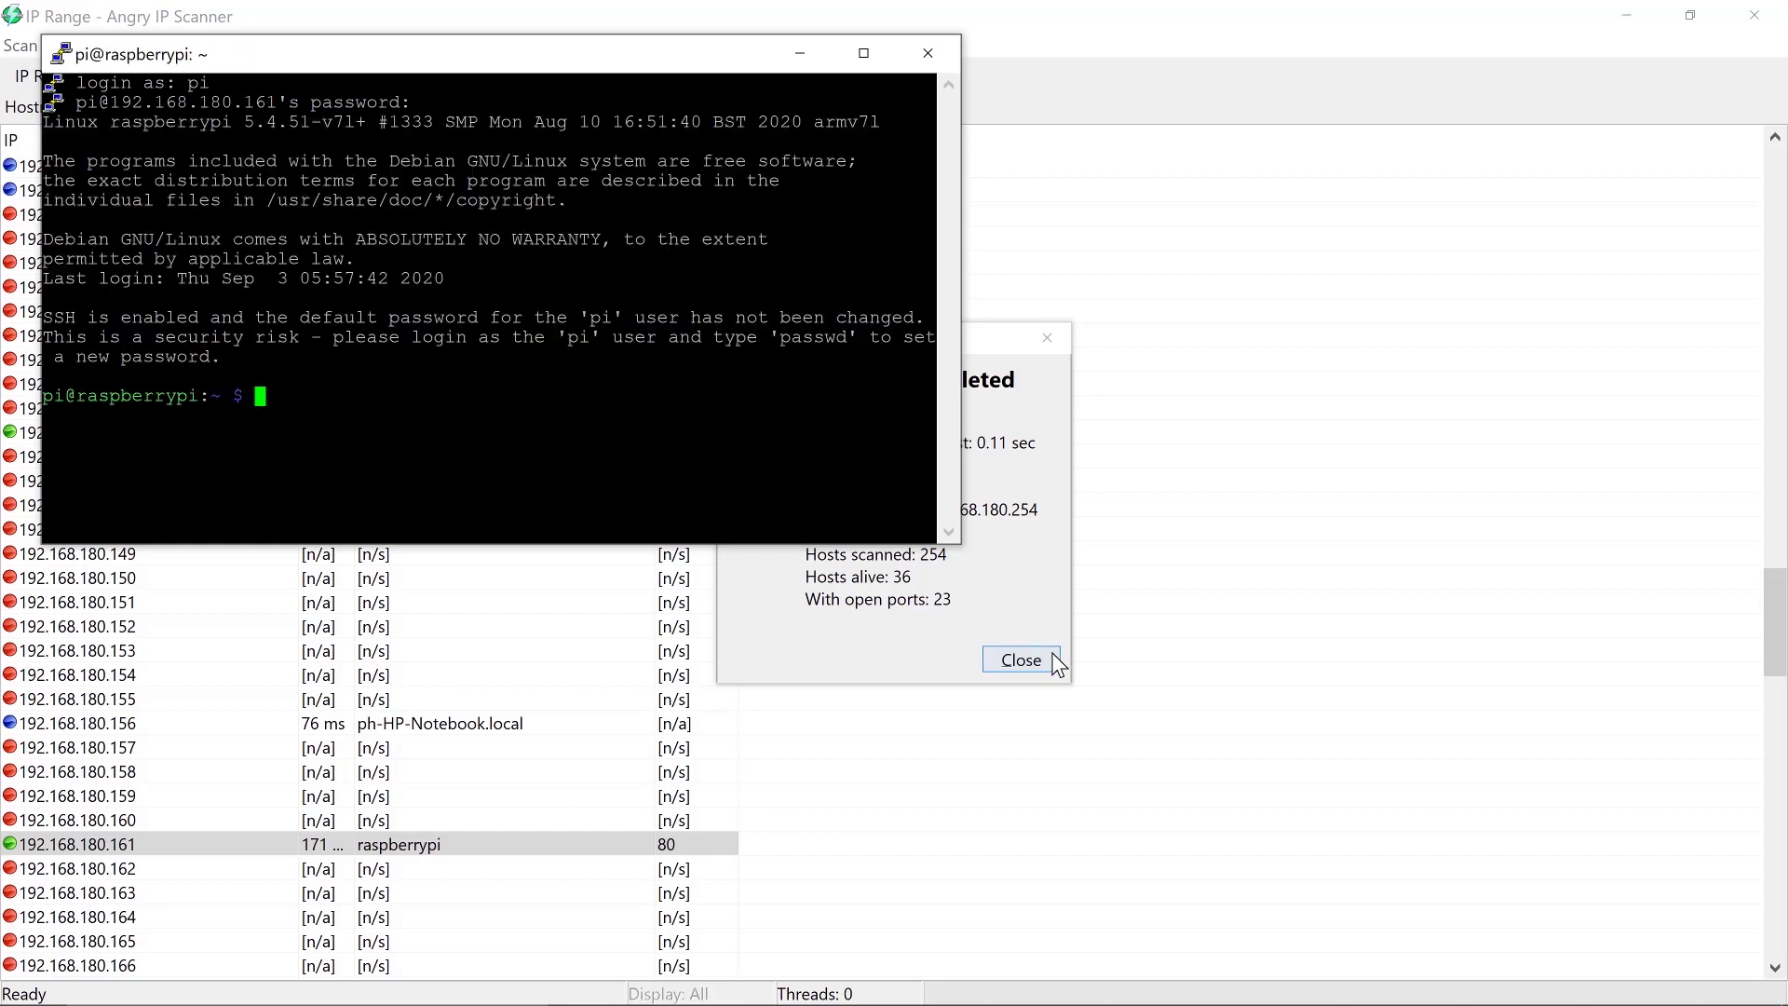
left_click(1024, 660)
Close the IP scanner and bring up the browser showing the openmediavault login page
left_click(1742, 17)
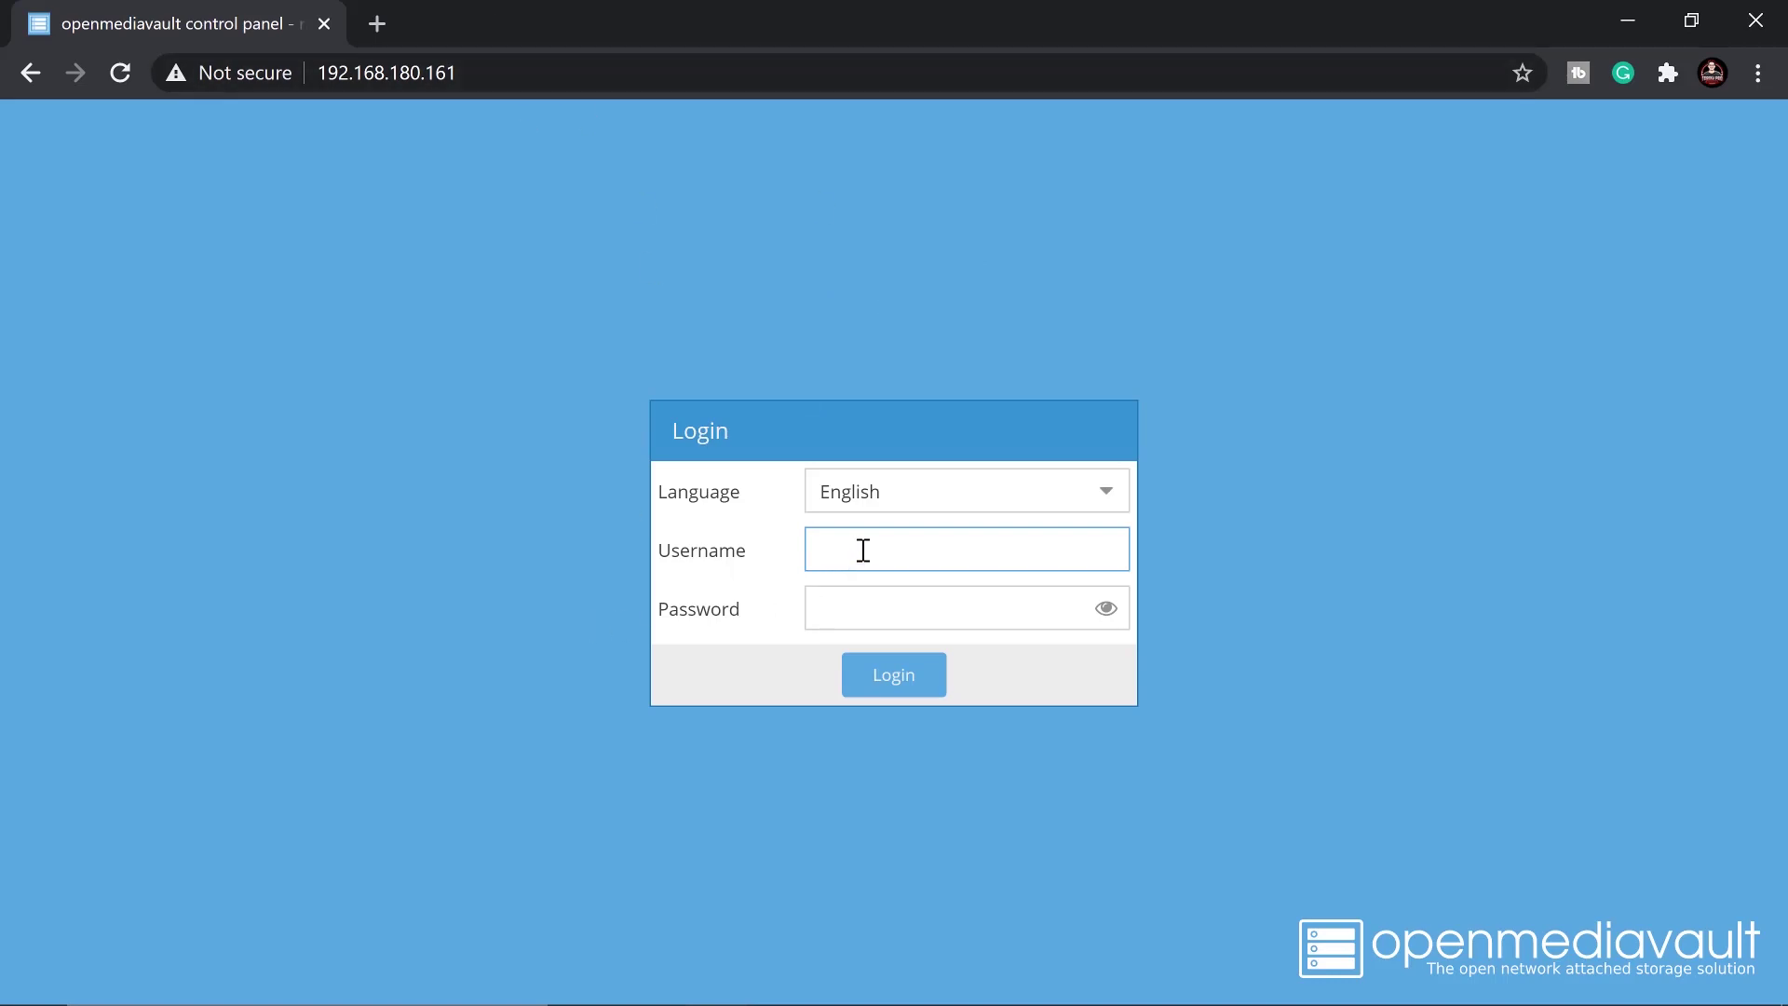
mouse_move(870, 974)
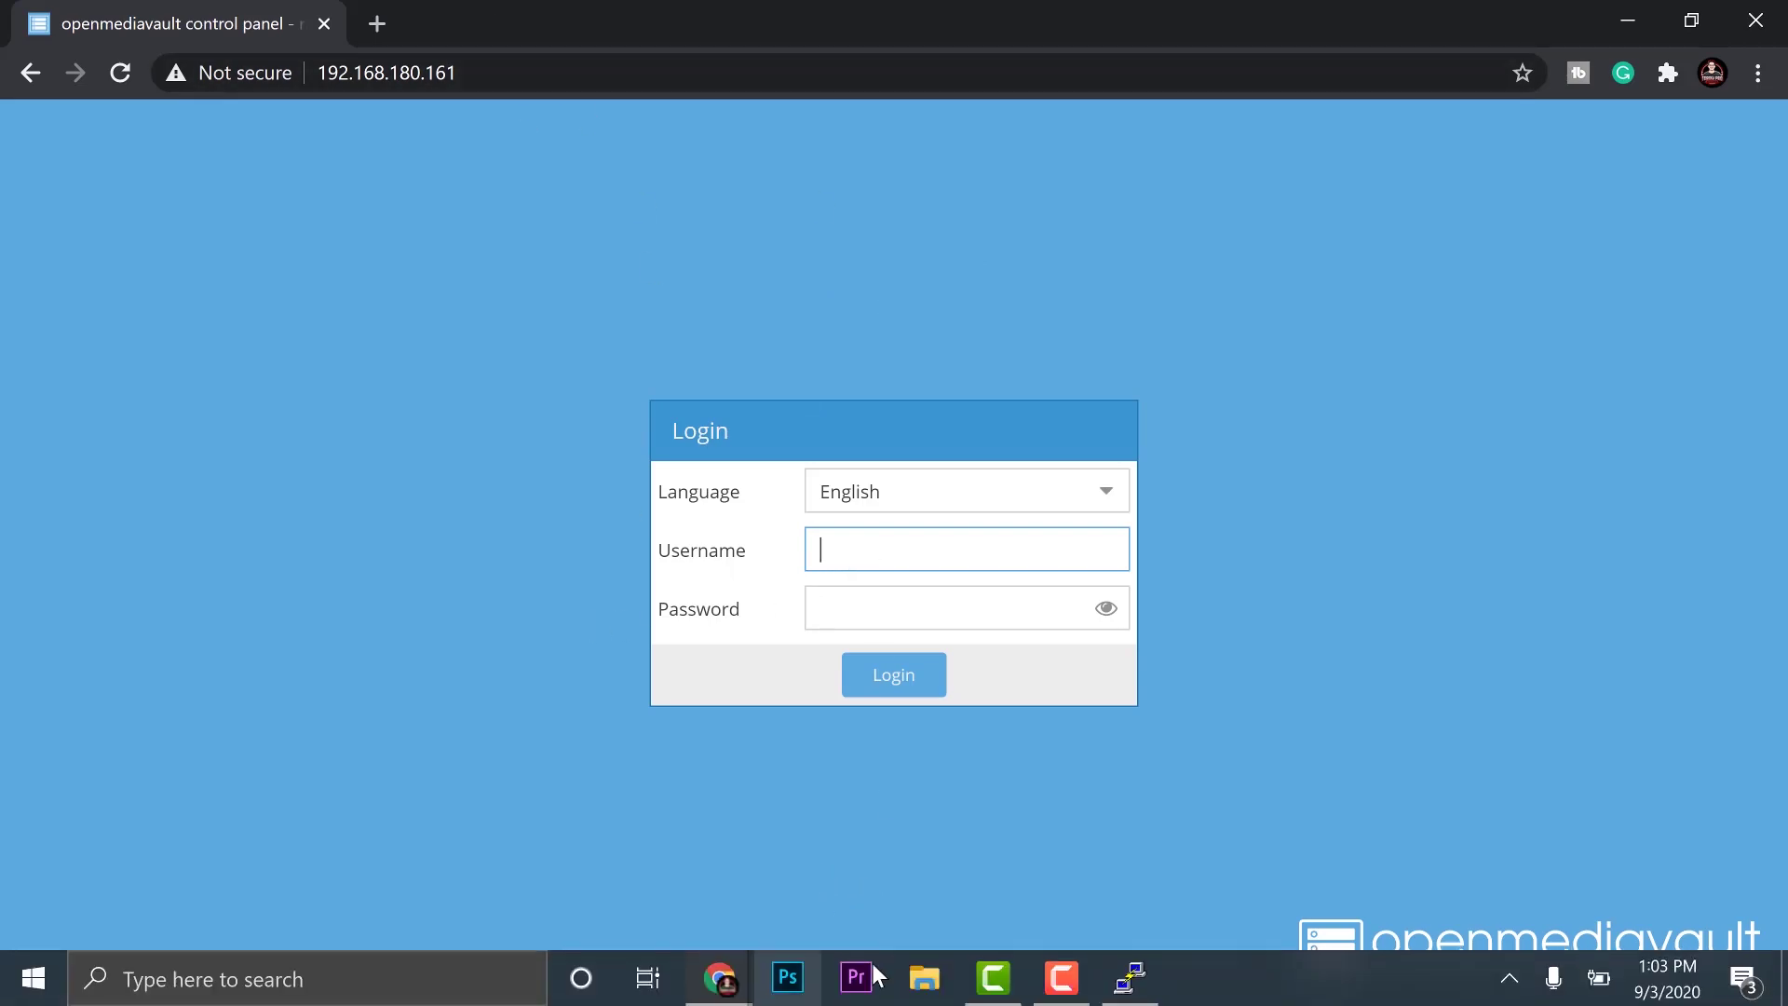
mouse_move(712, 980)
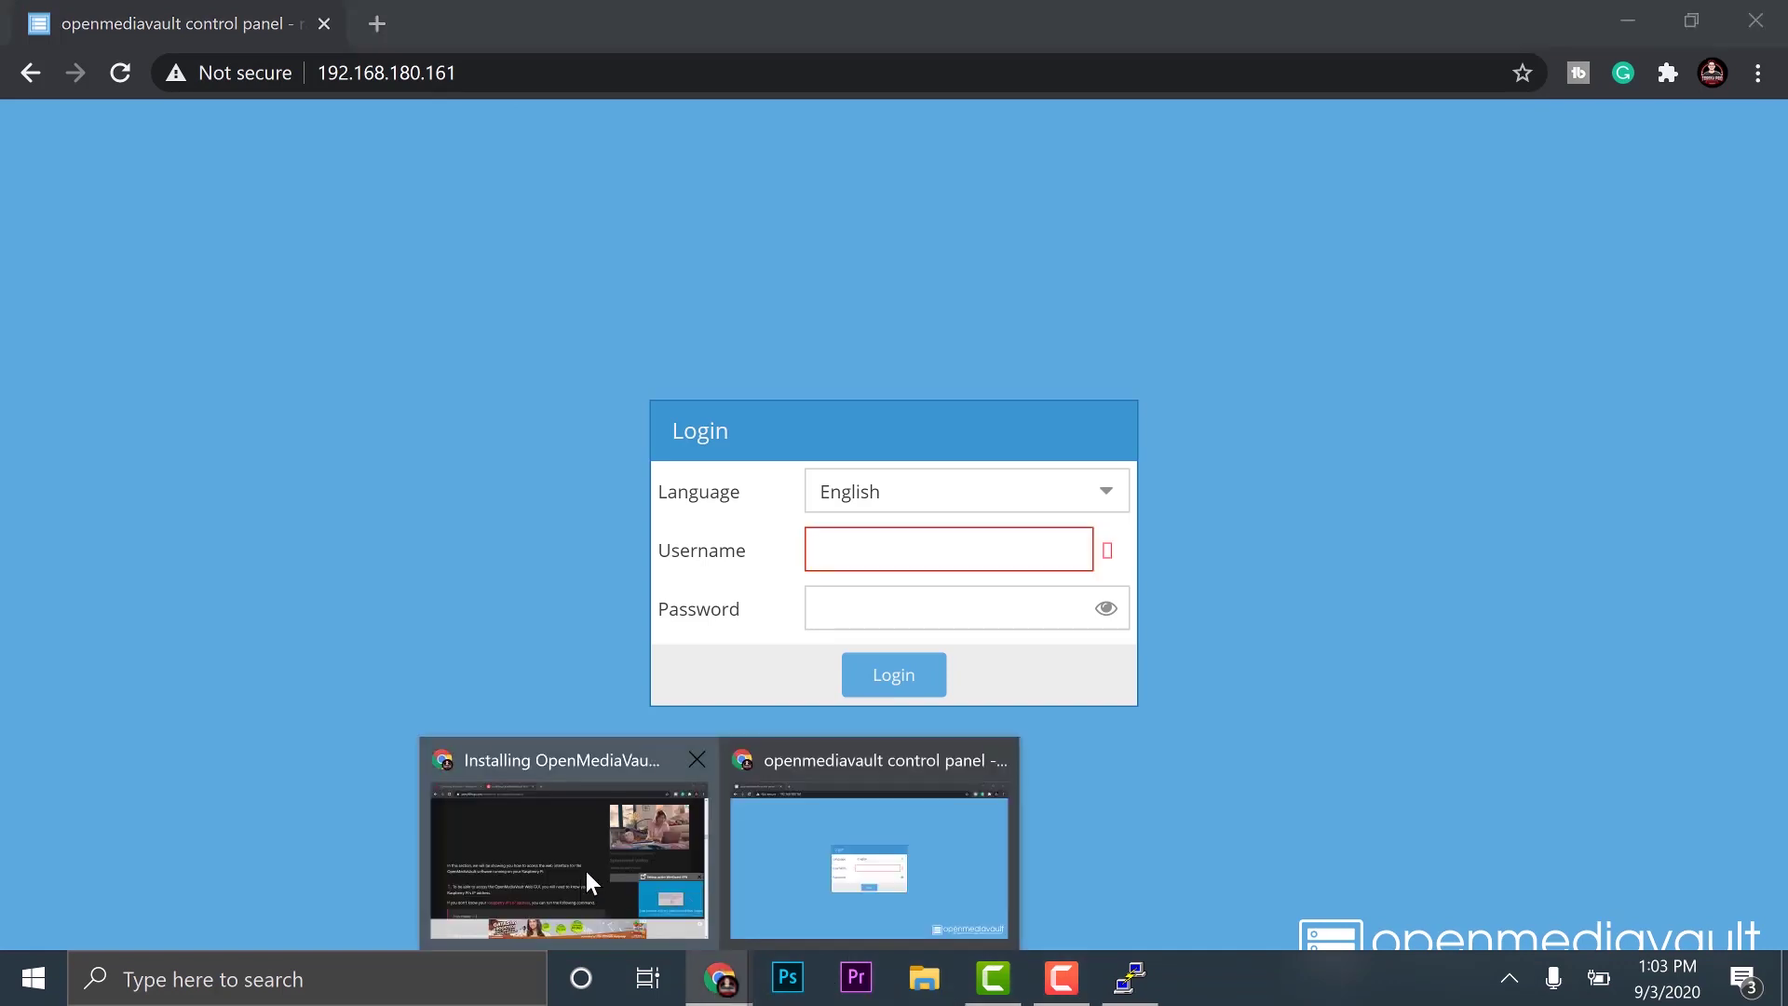
left_click(585, 872)
scroll(527, 589, "down", 6)
scroll(616, 658, "down", 1)
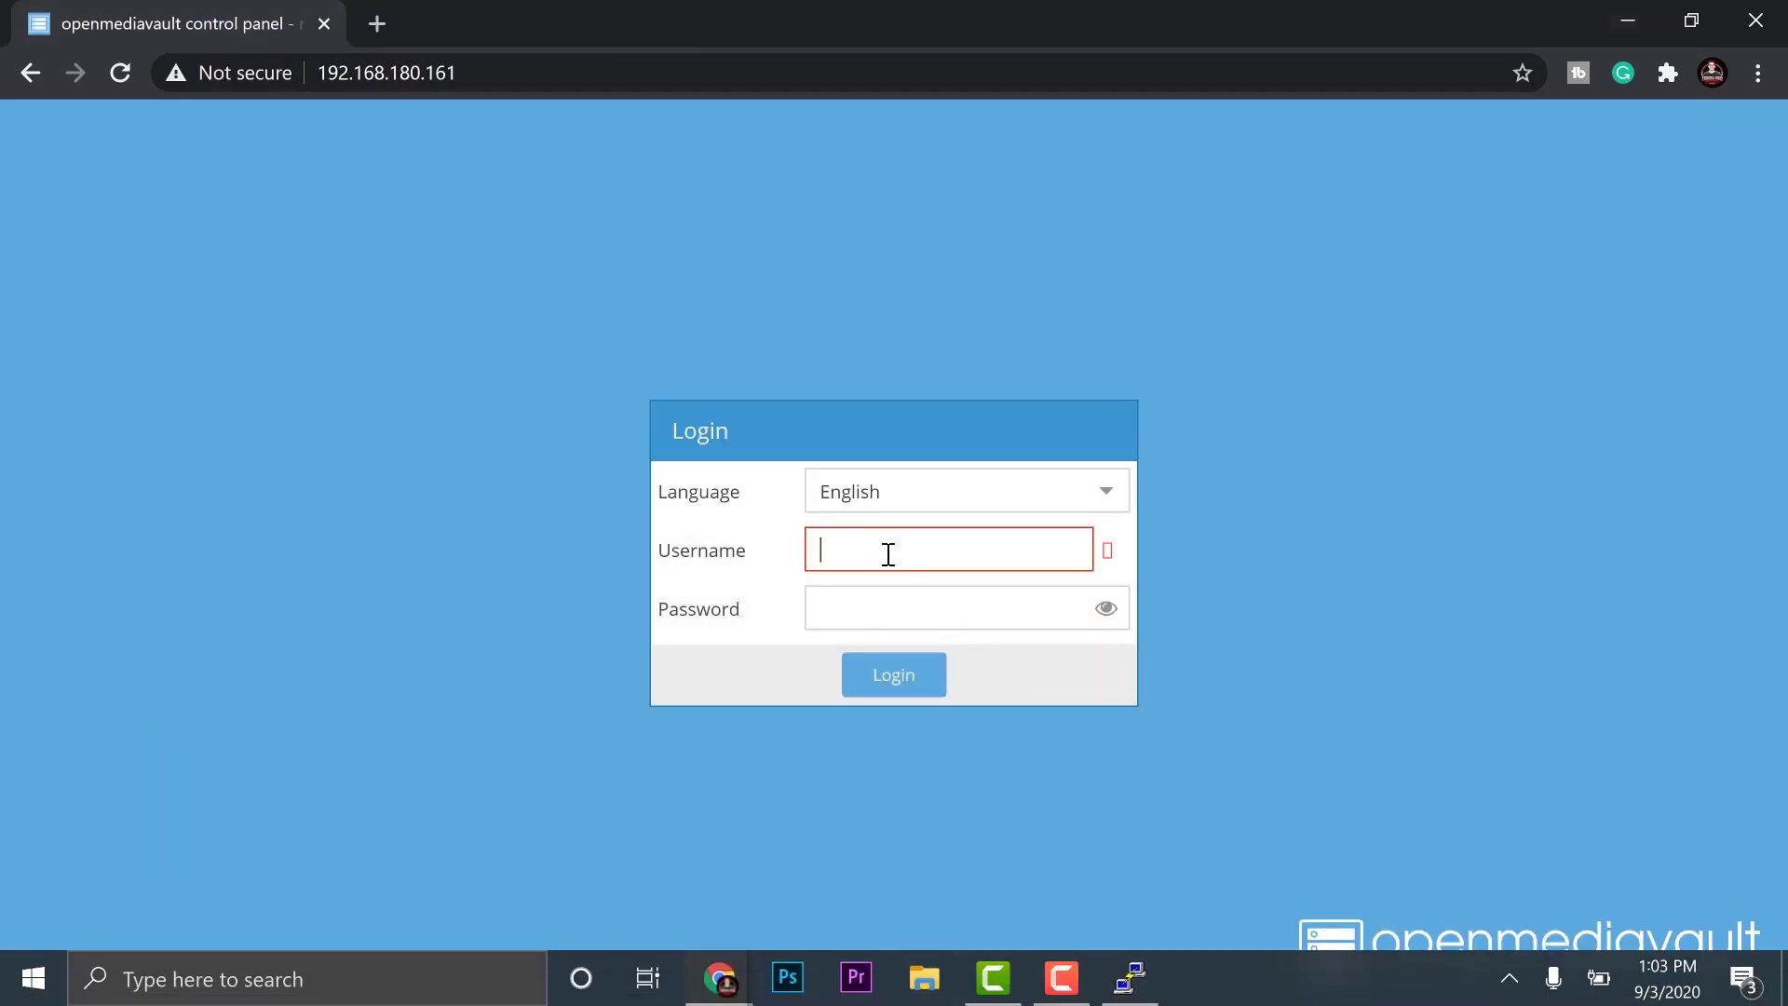
Sign in to the openmediavault panel as admin with its password
type("adm")
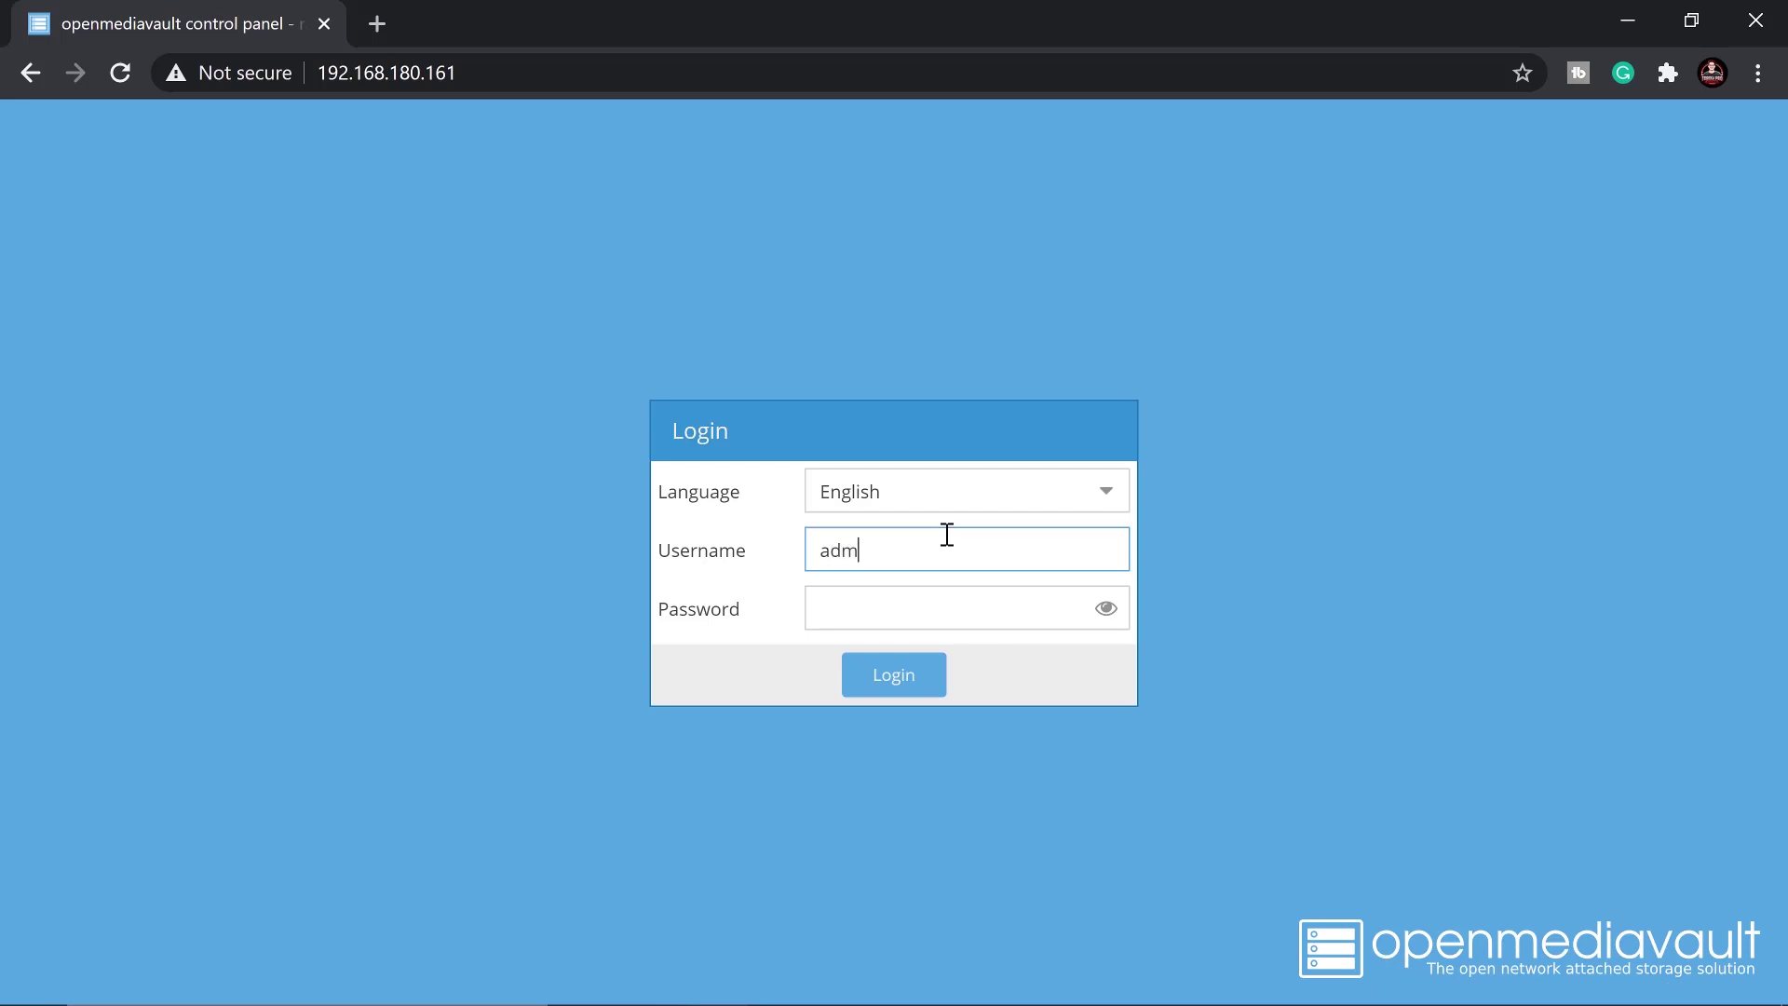
type("in")
key("Tab")
type("op")
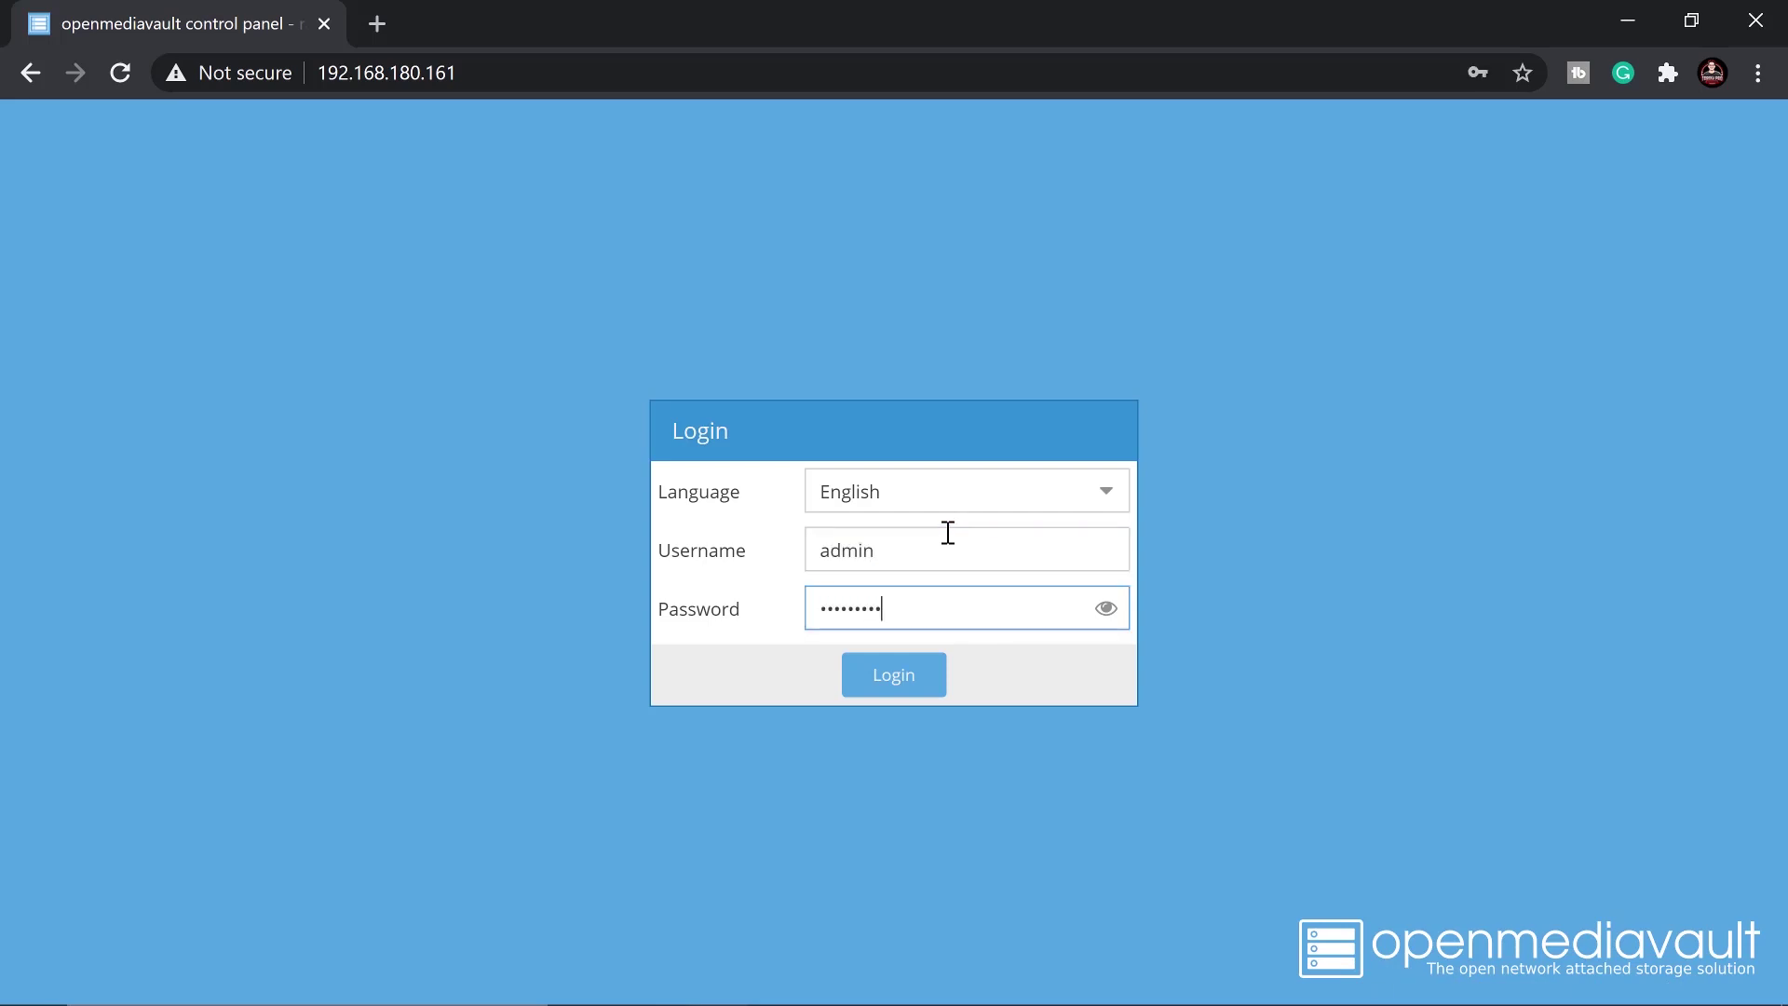
key("Return")
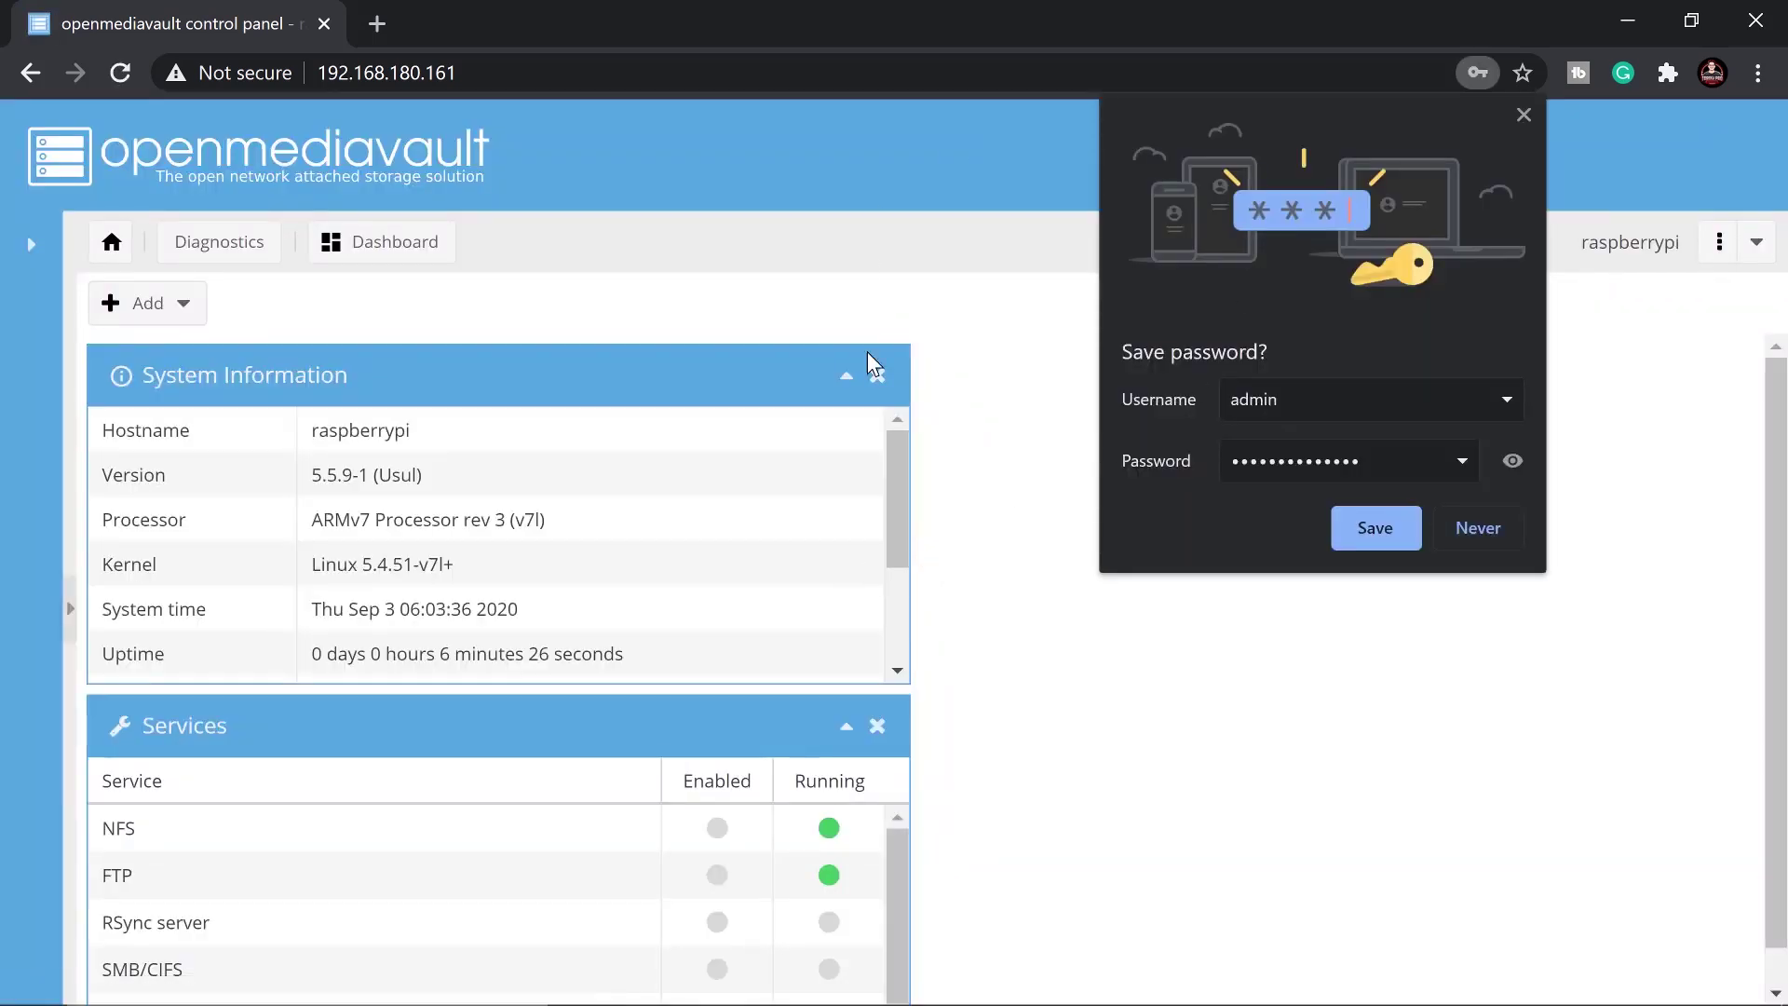
Decline Chrome's save-password offer and scroll the sidebar to Shared Folders
left_click(1481, 531)
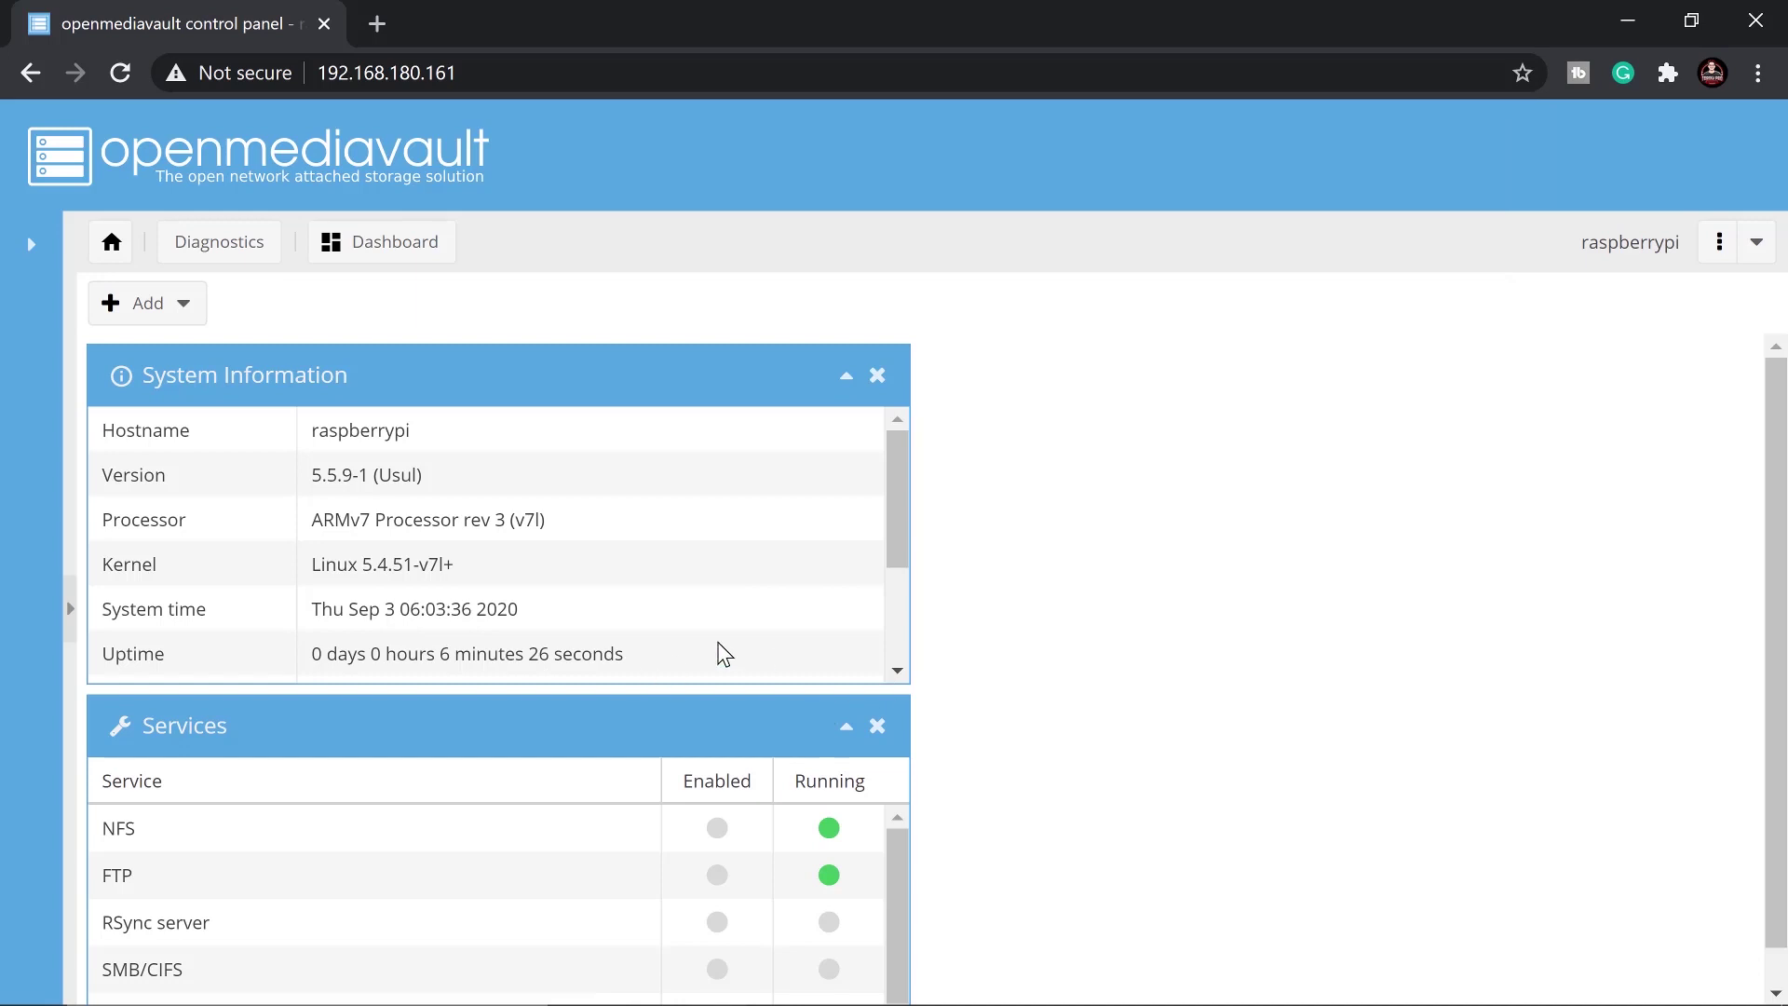
scroll(445, 517, "down", 2)
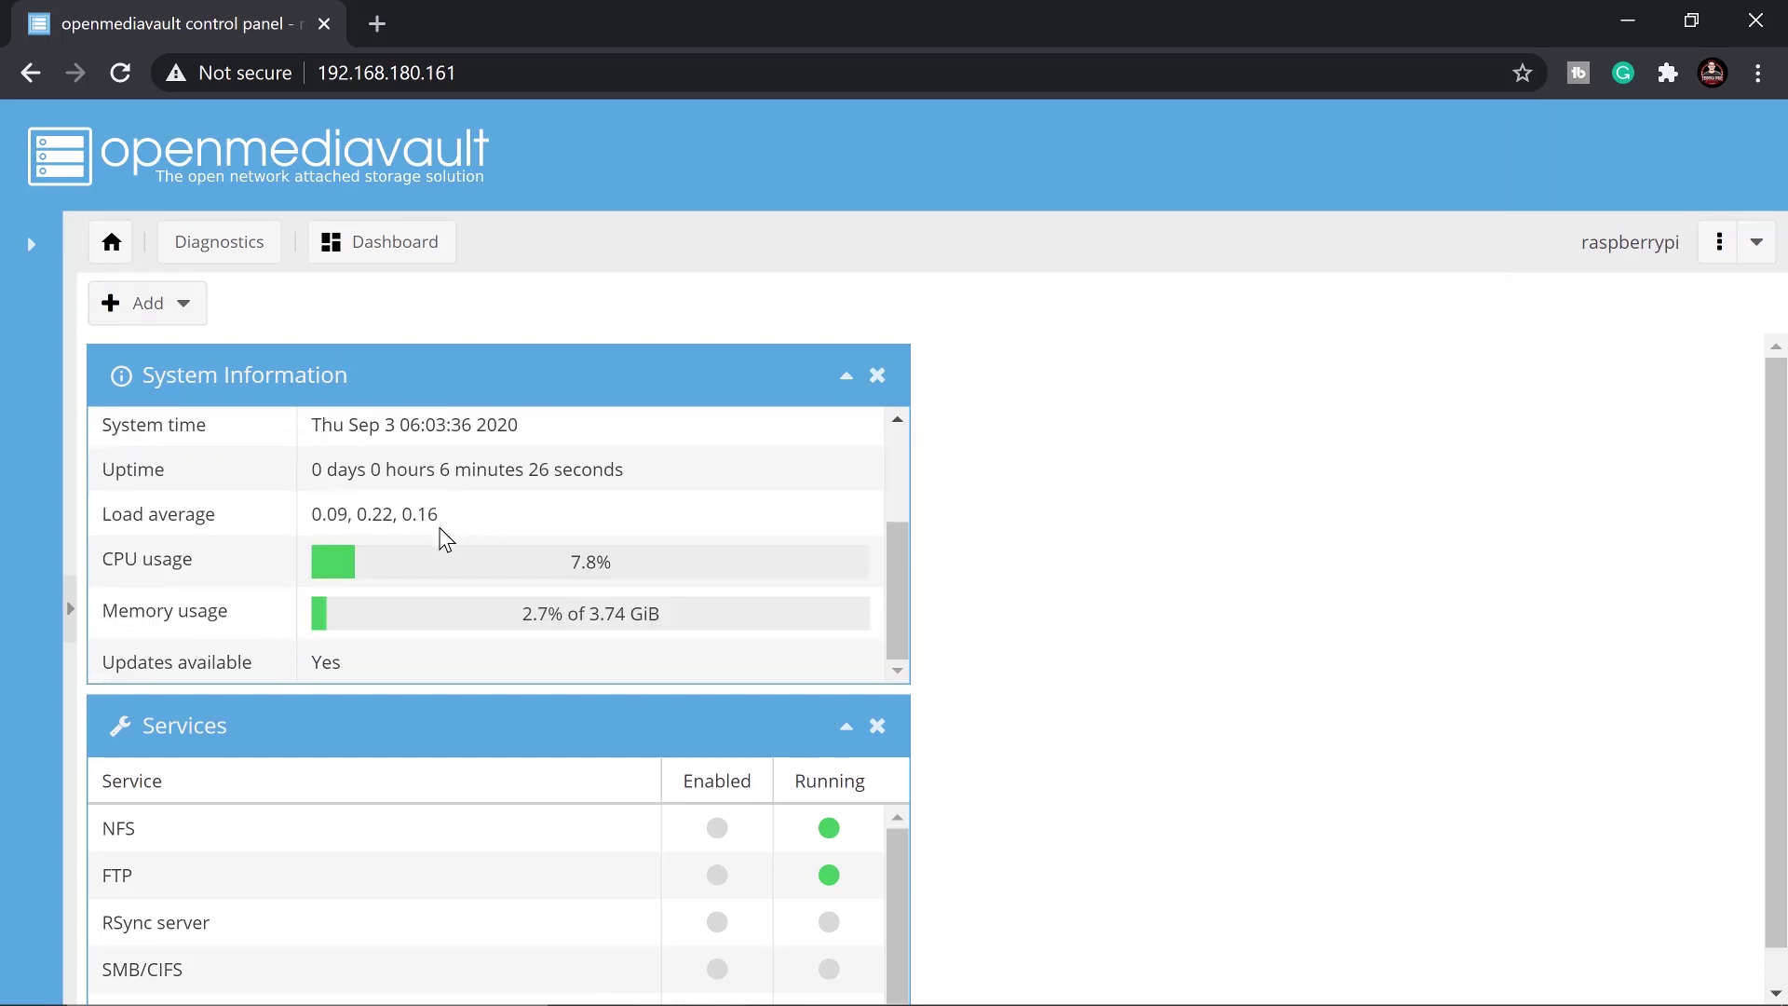
scroll(461, 596, "down", 1)
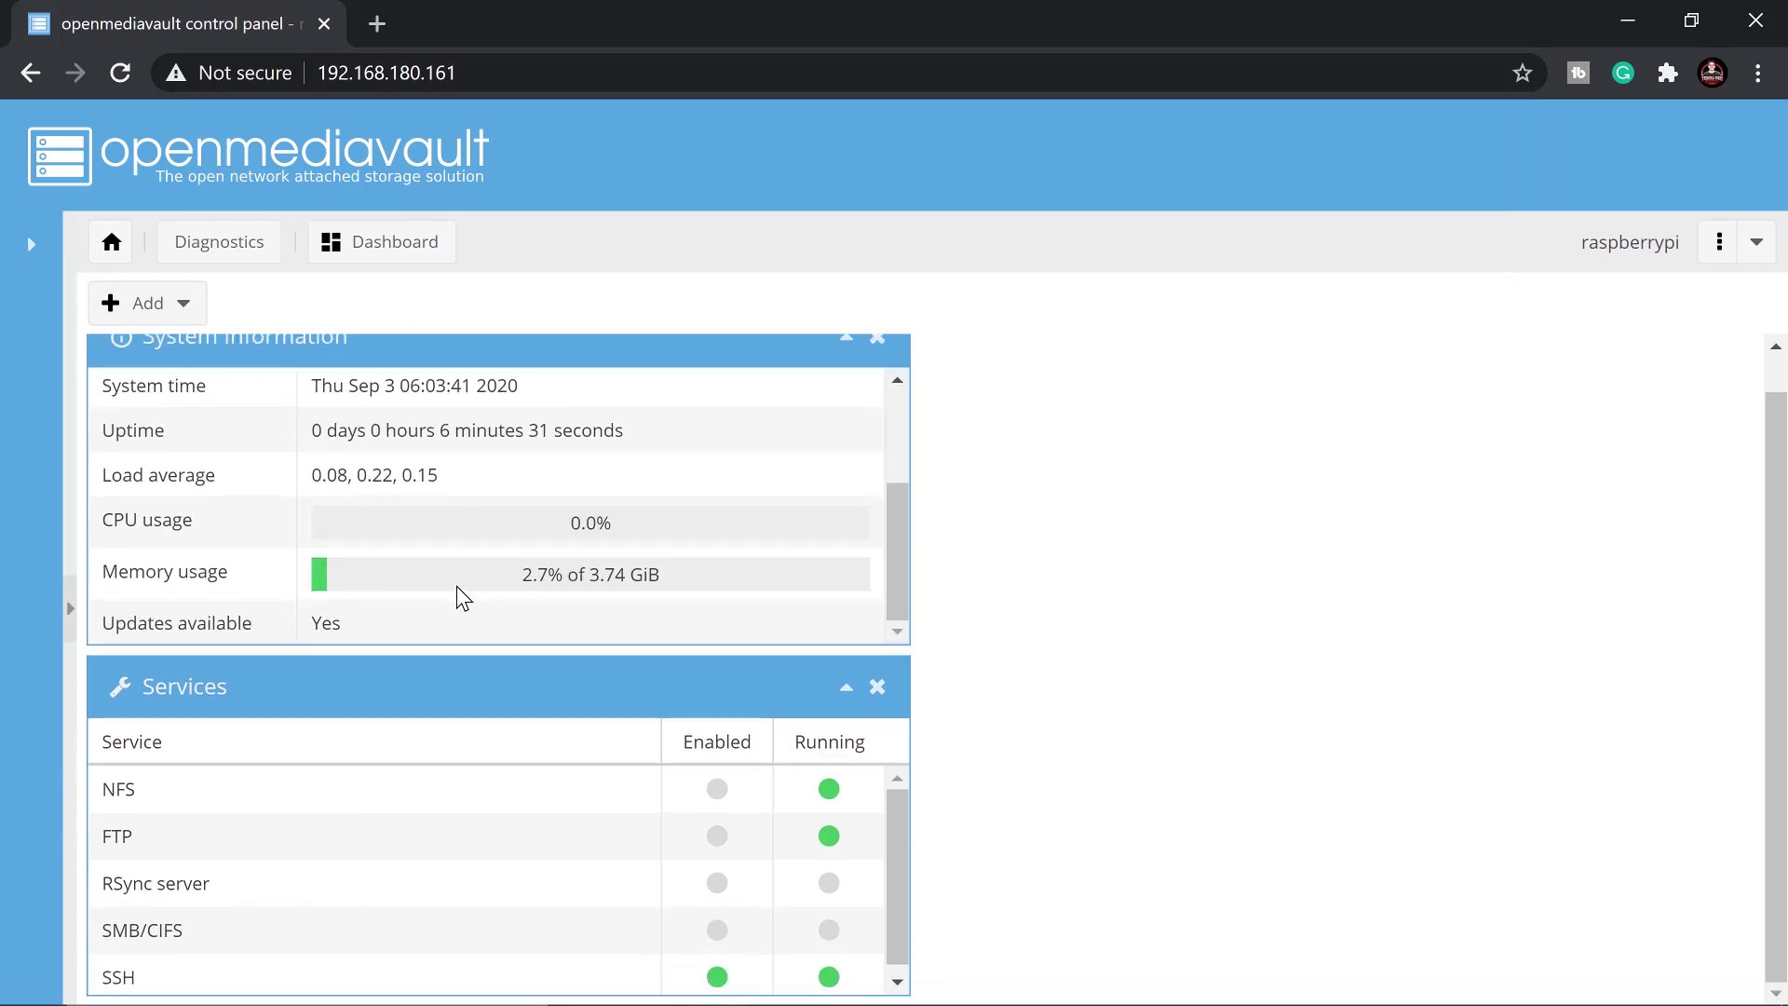
scroll(465, 570, "up", 2)
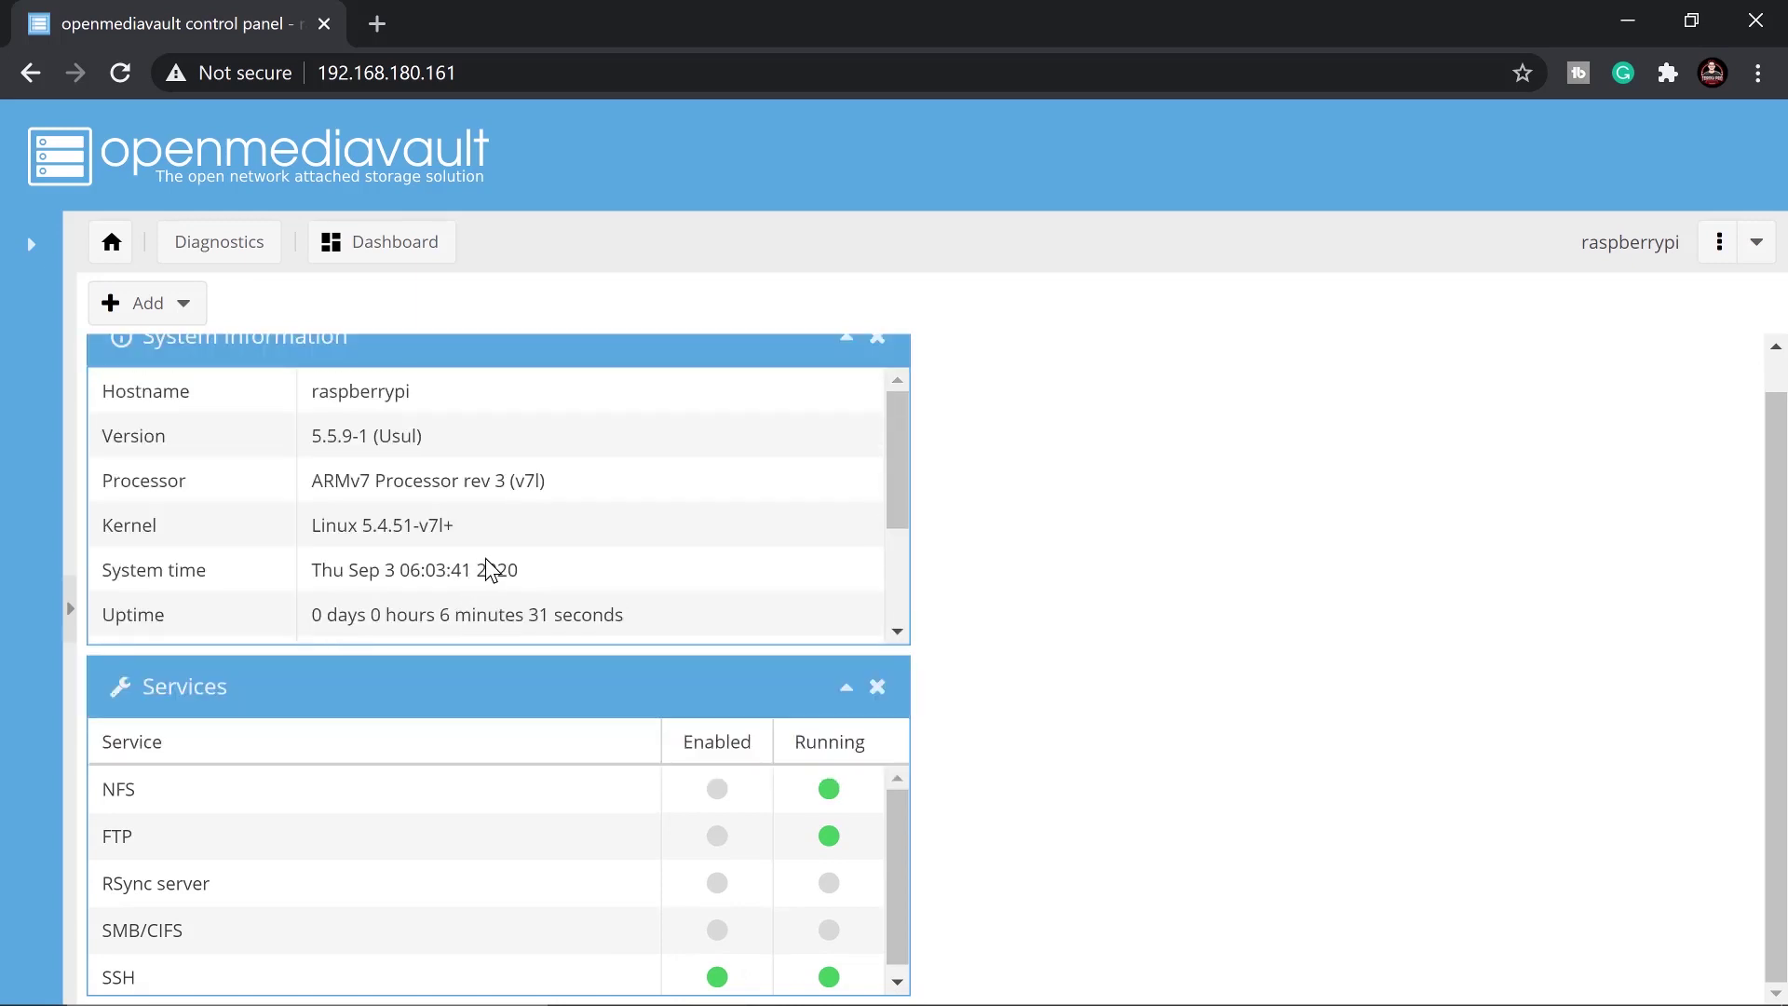
scroll(428, 521, "up", 1)
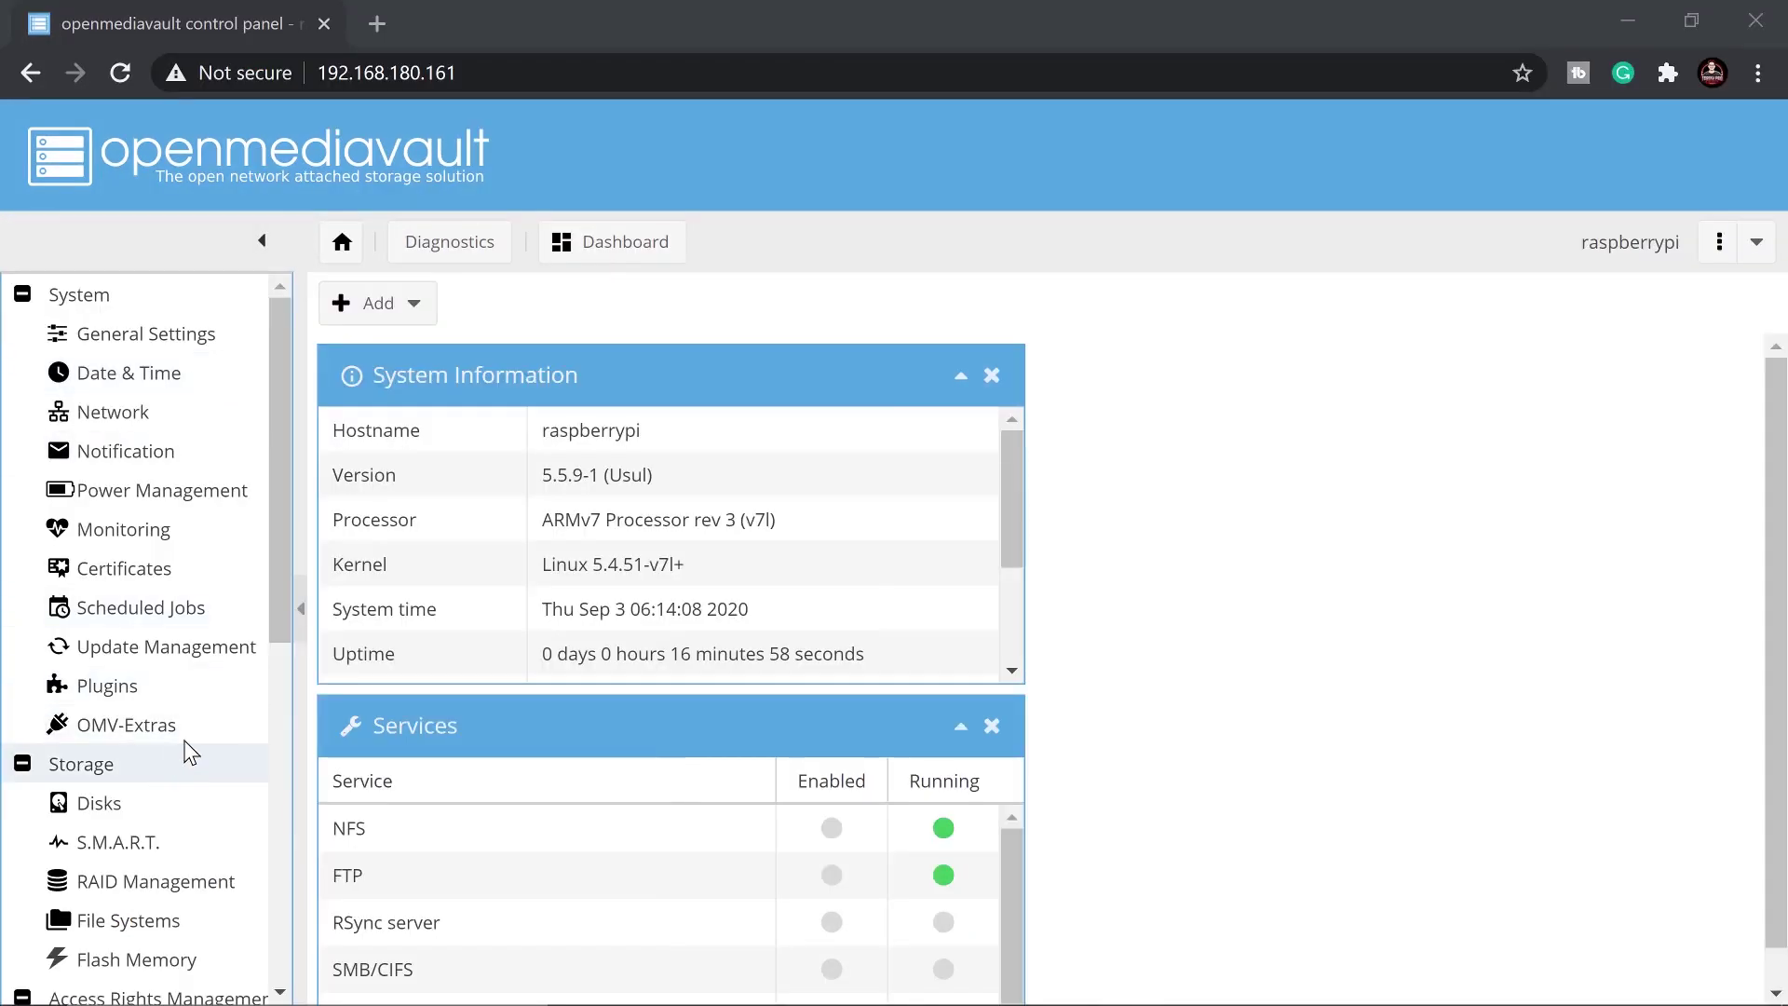
scroll(177, 750, "down", 3)
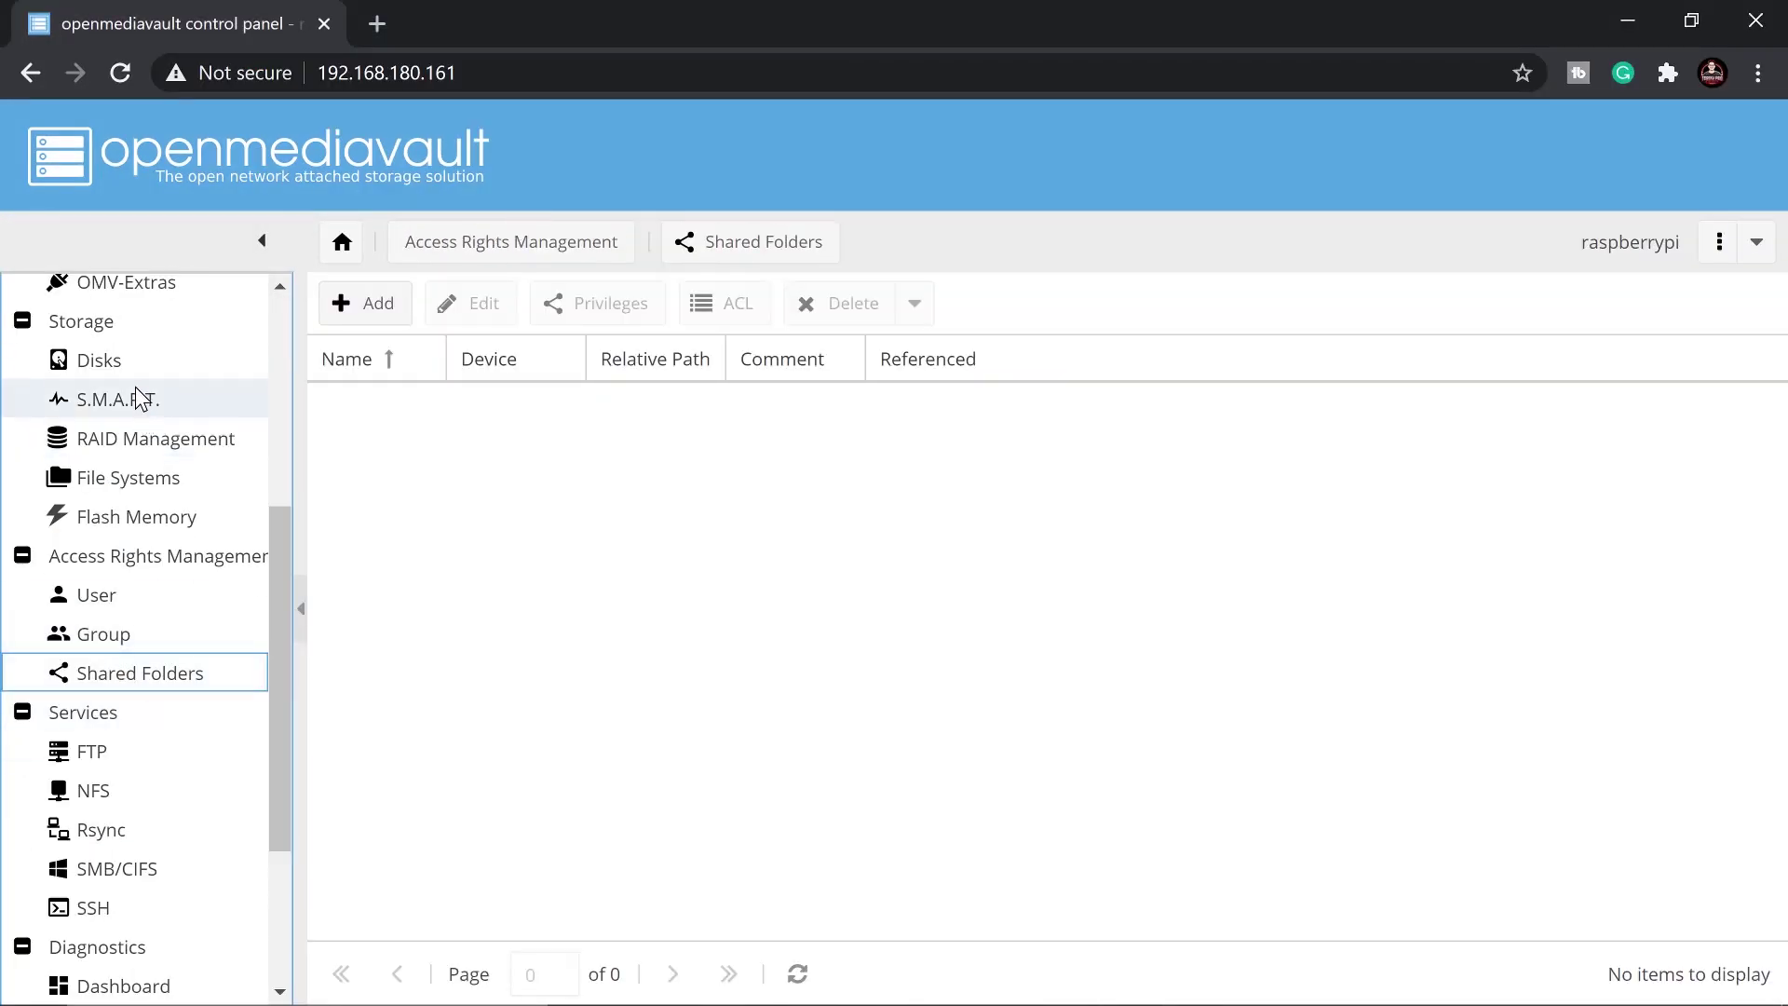
Check the 465.76 GiB /dev/sda disk under Disks, then view File Systems
left_click(130, 359)
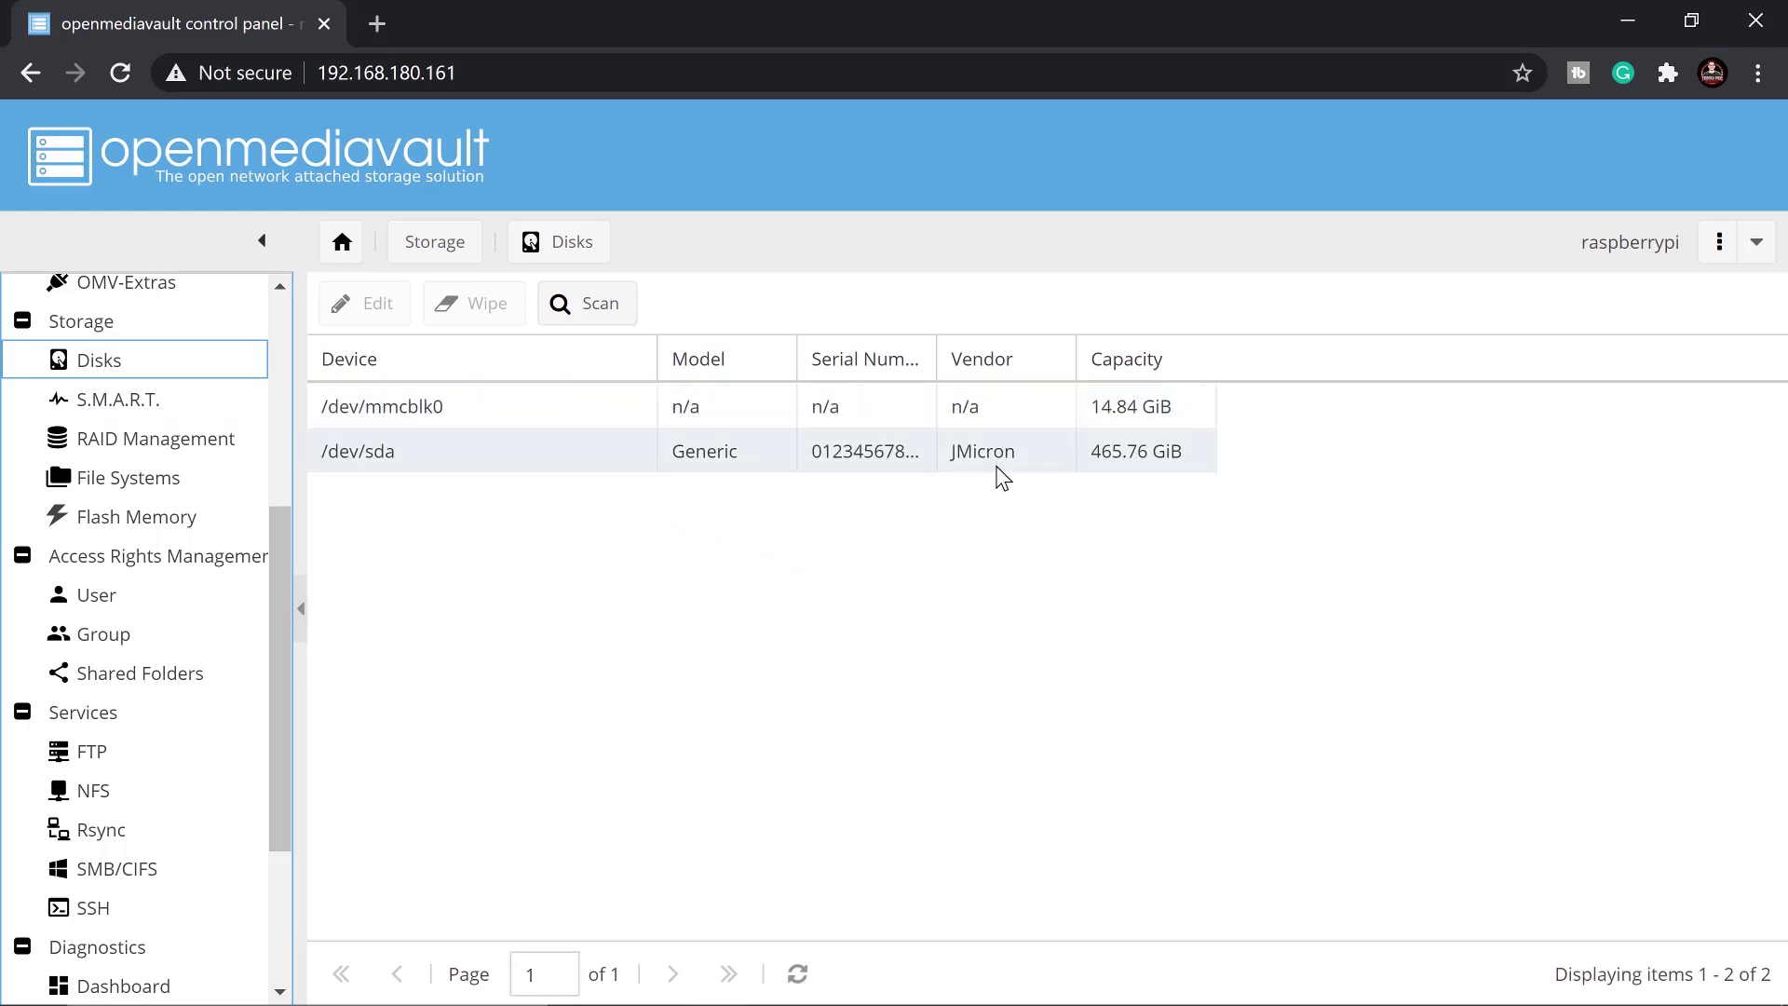
left_click(1200, 455)
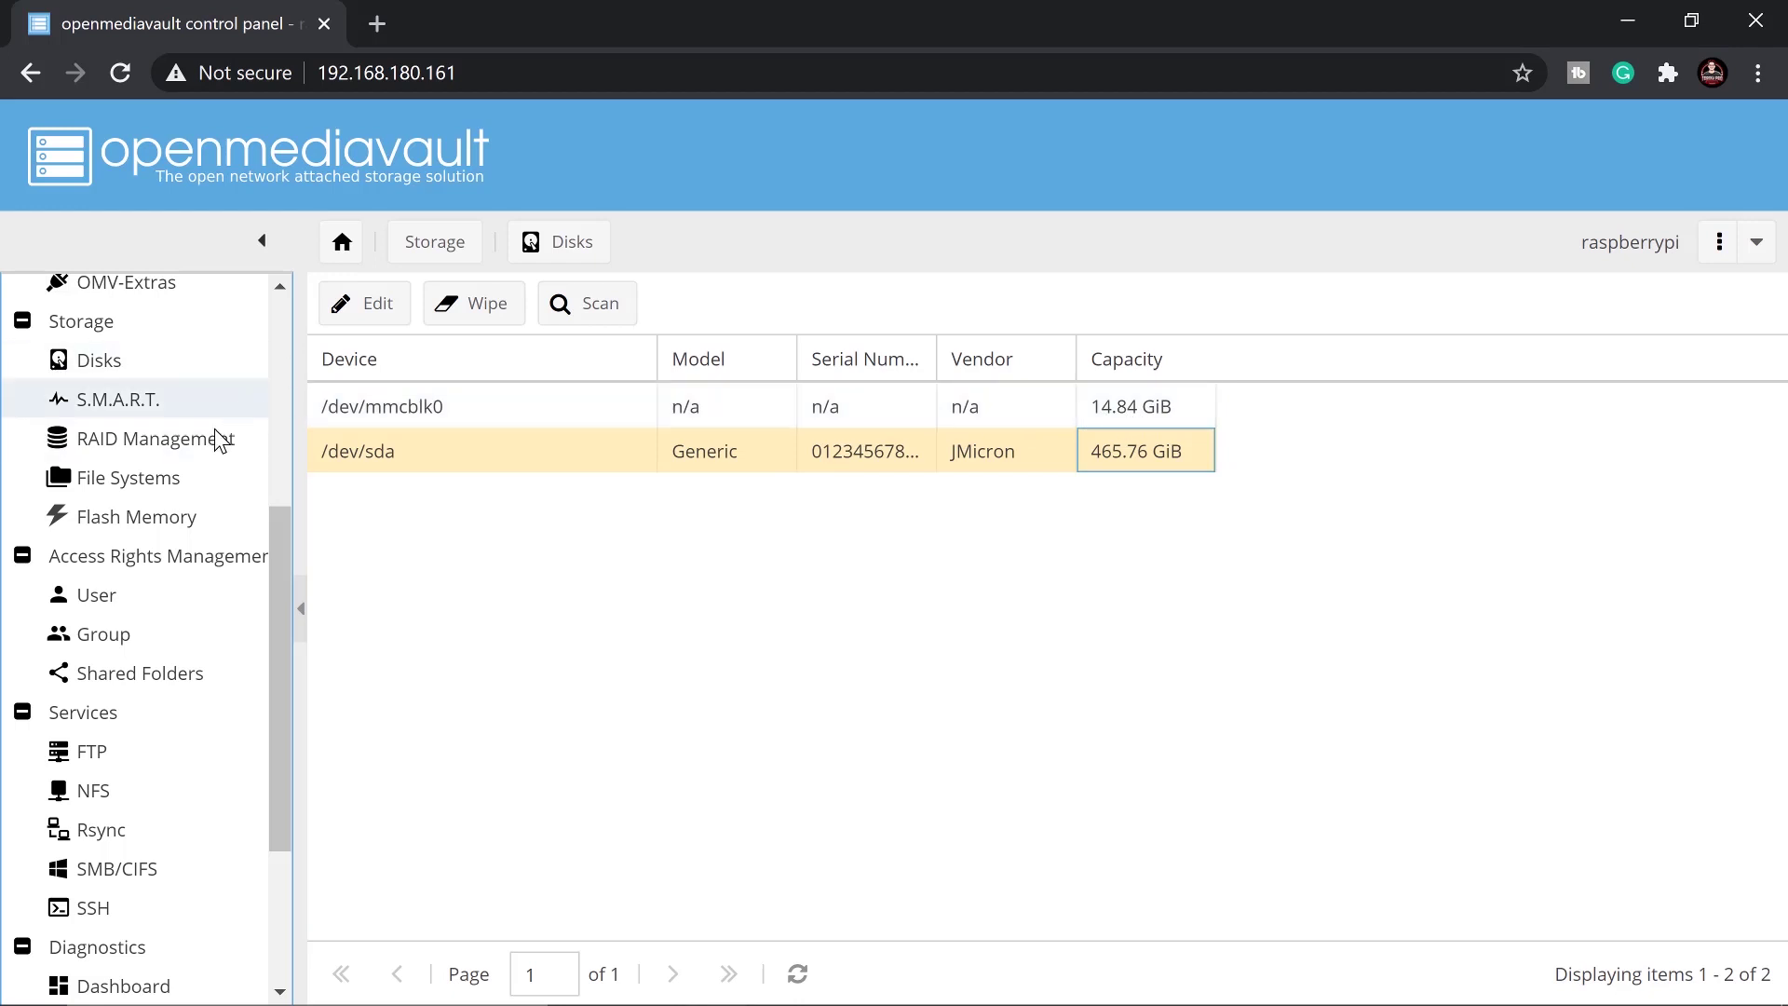
left_click(114, 485)
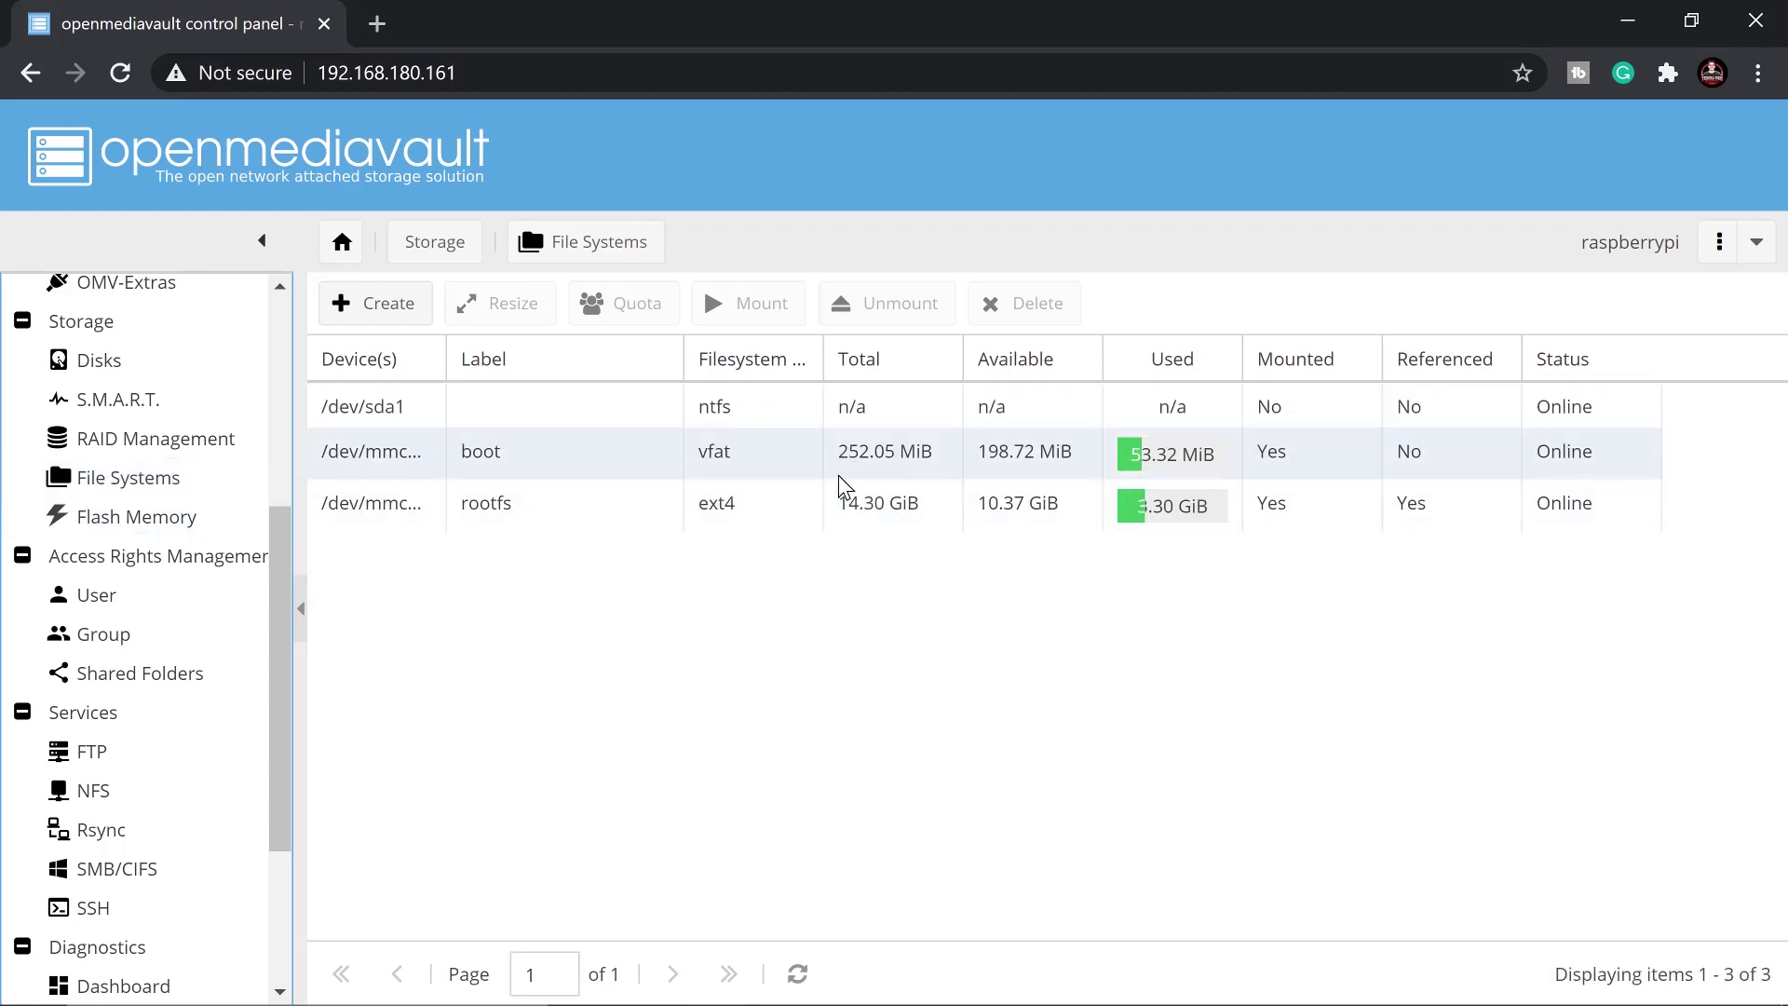
Select the ntfs /dev/sda1 partition in File Systems and mount it
left_click(890, 509)
left_click(895, 463)
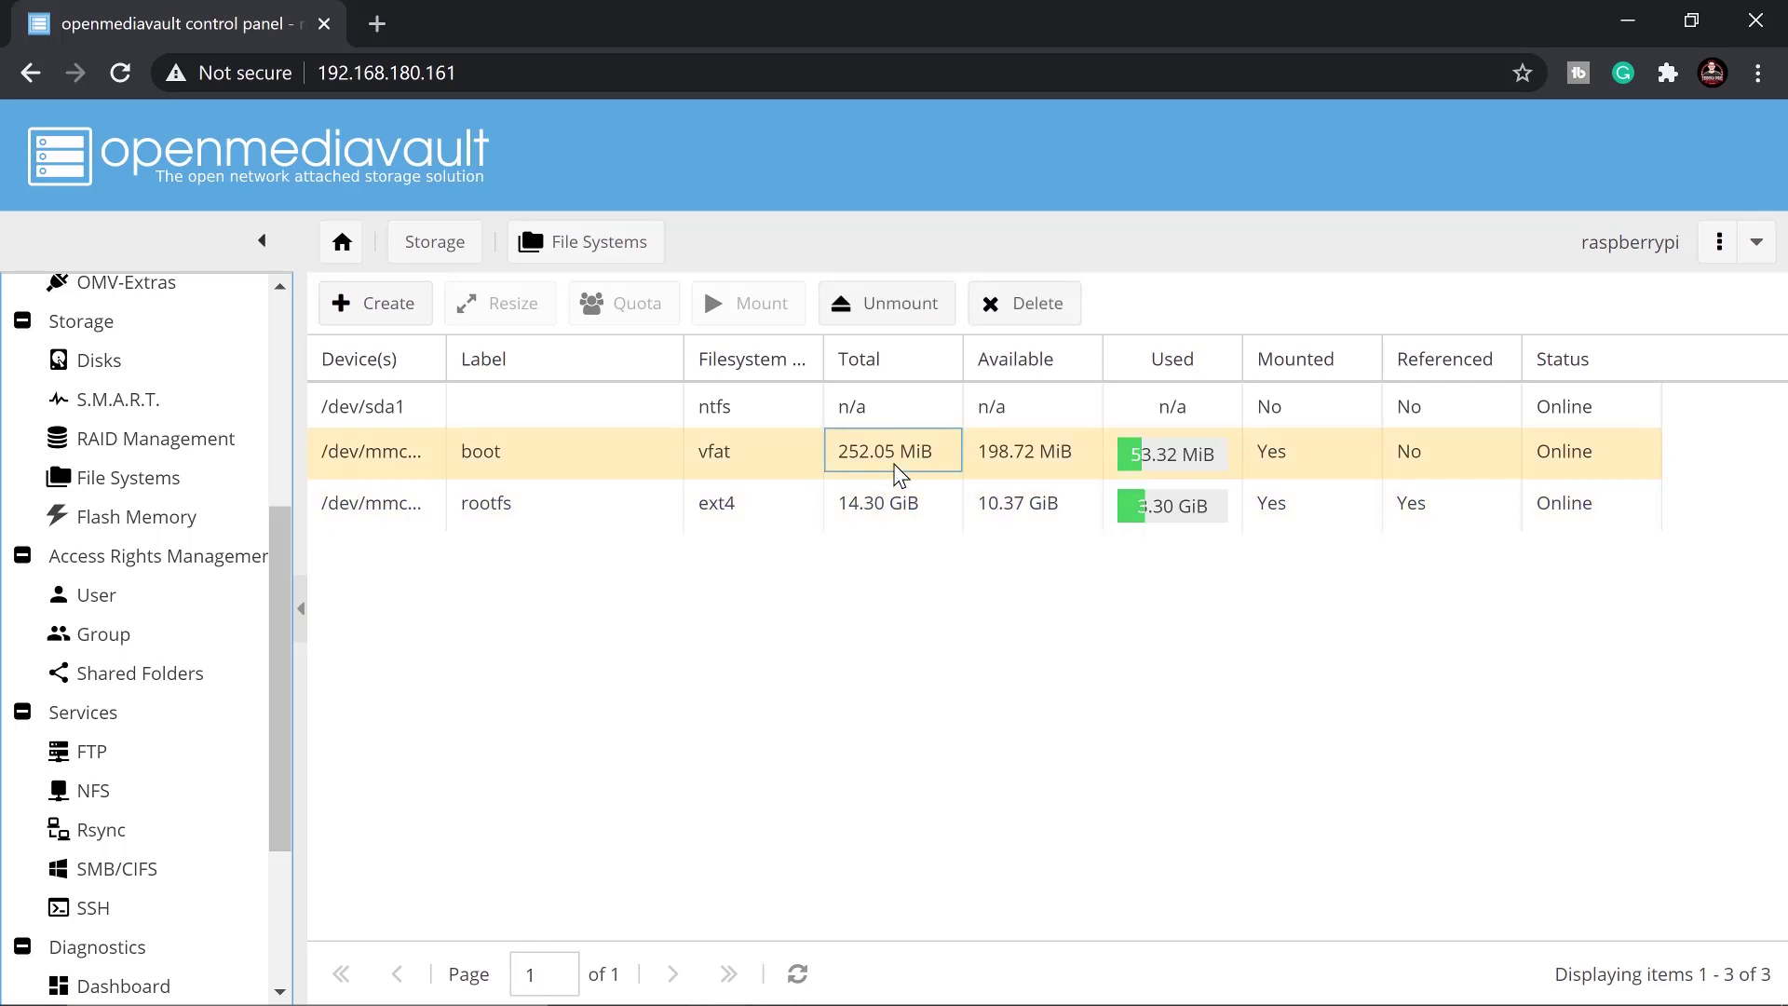
left_click(730, 408)
left_click(866, 410)
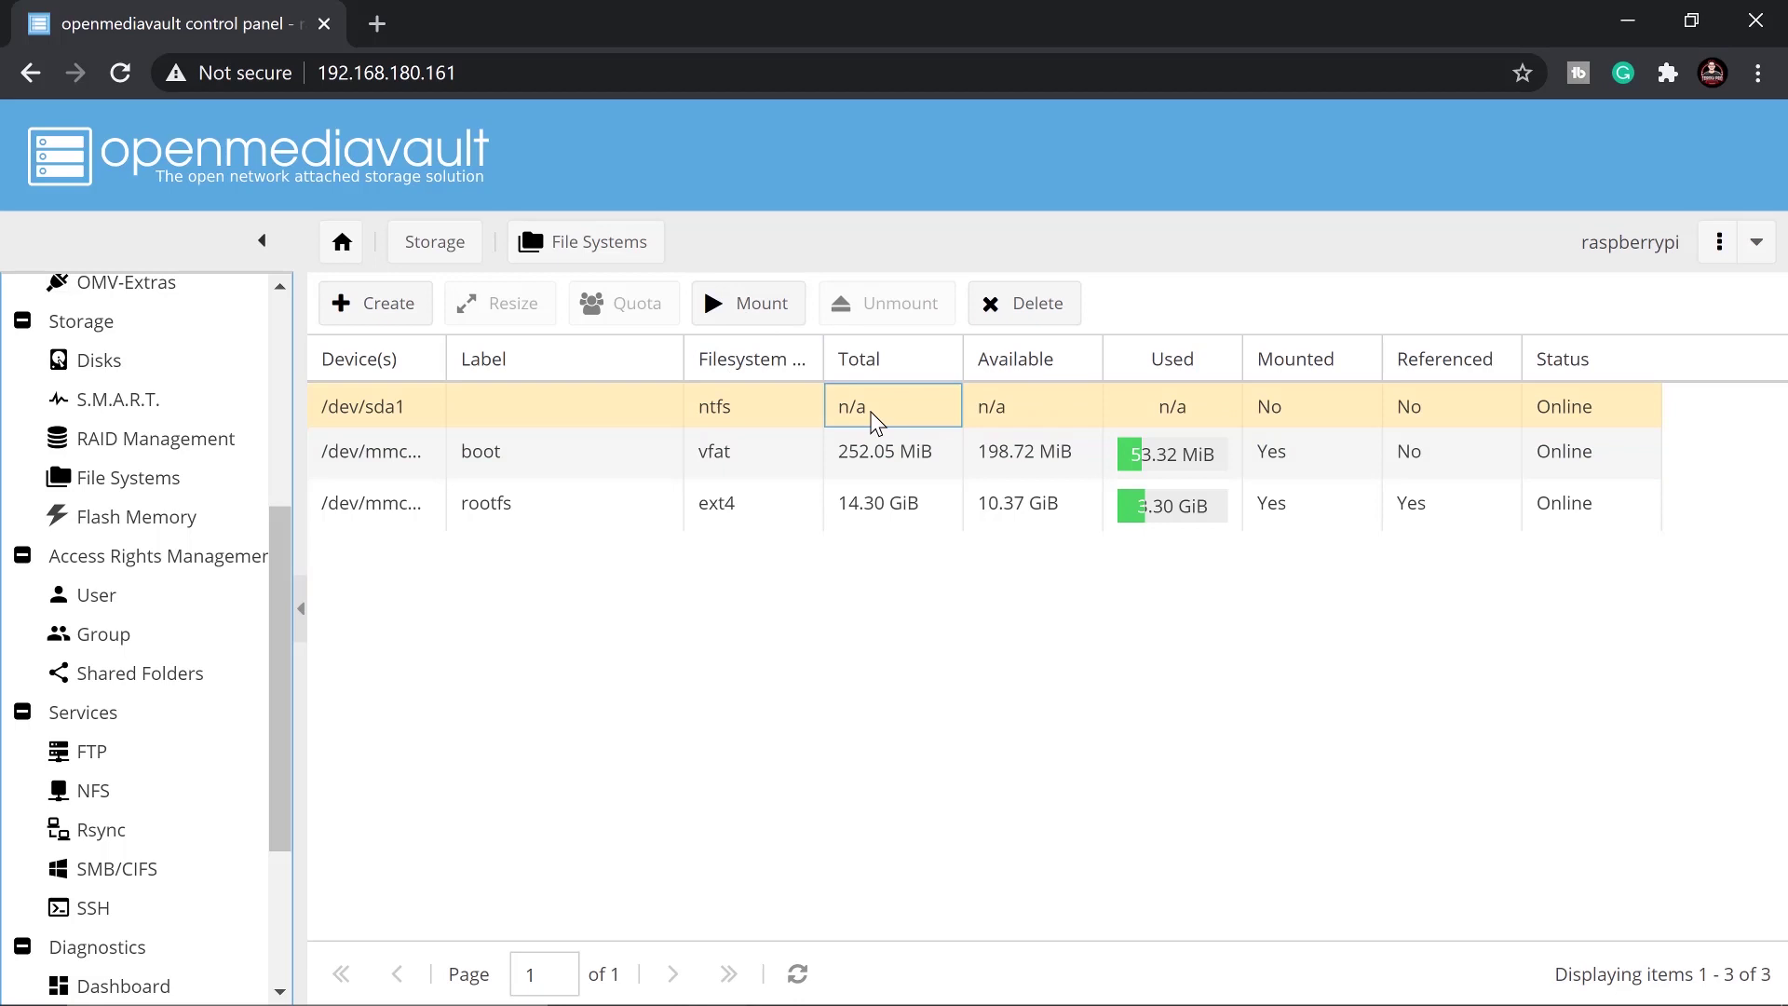
left_click(761, 307)
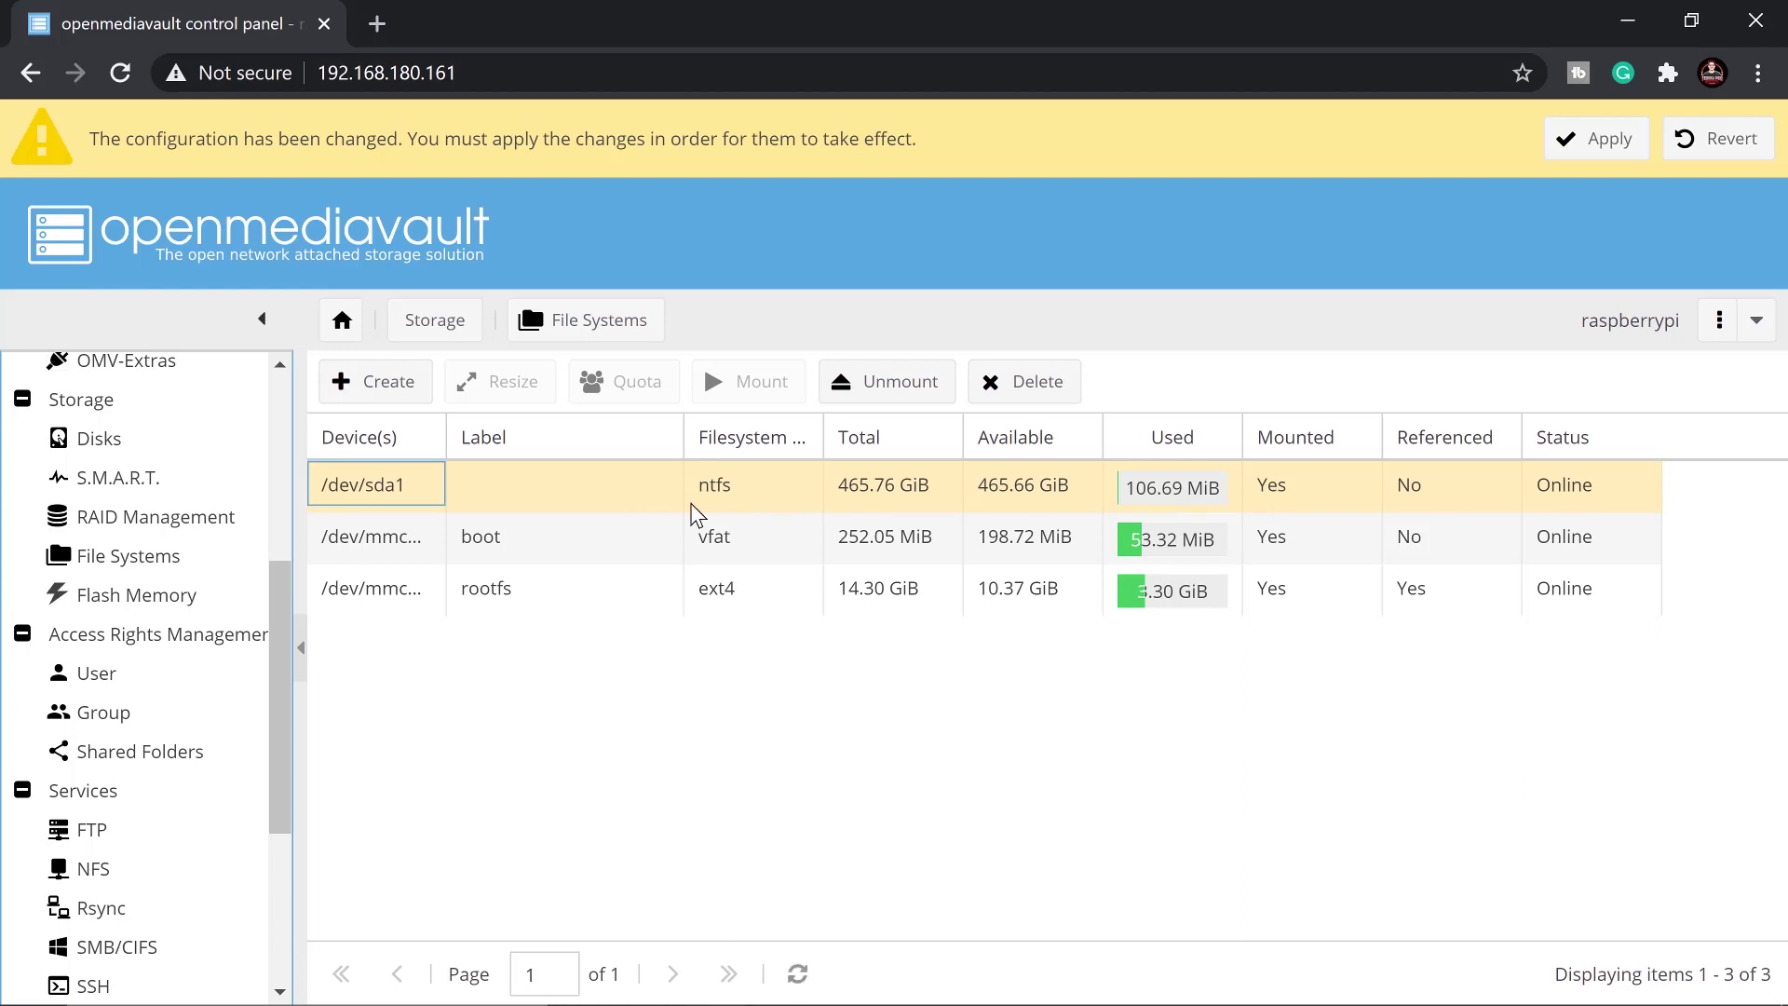
scroll(289, 630, "down", 2)
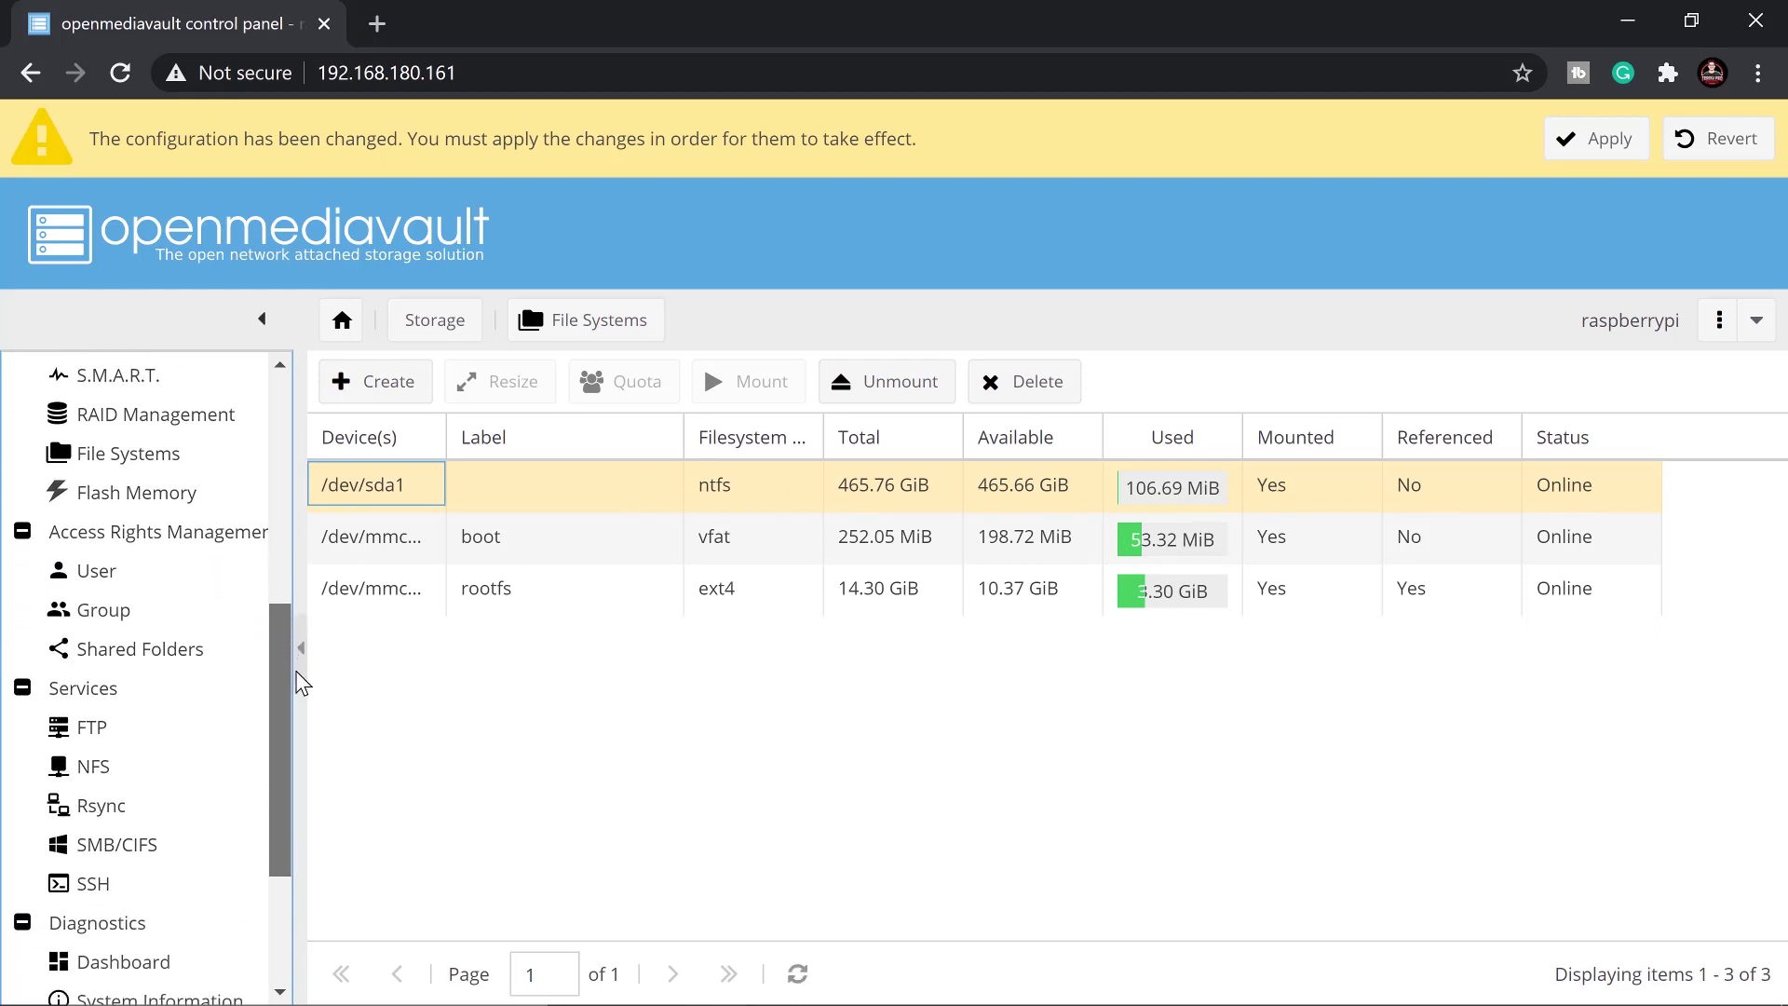
scroll(298, 681, "down", 1)
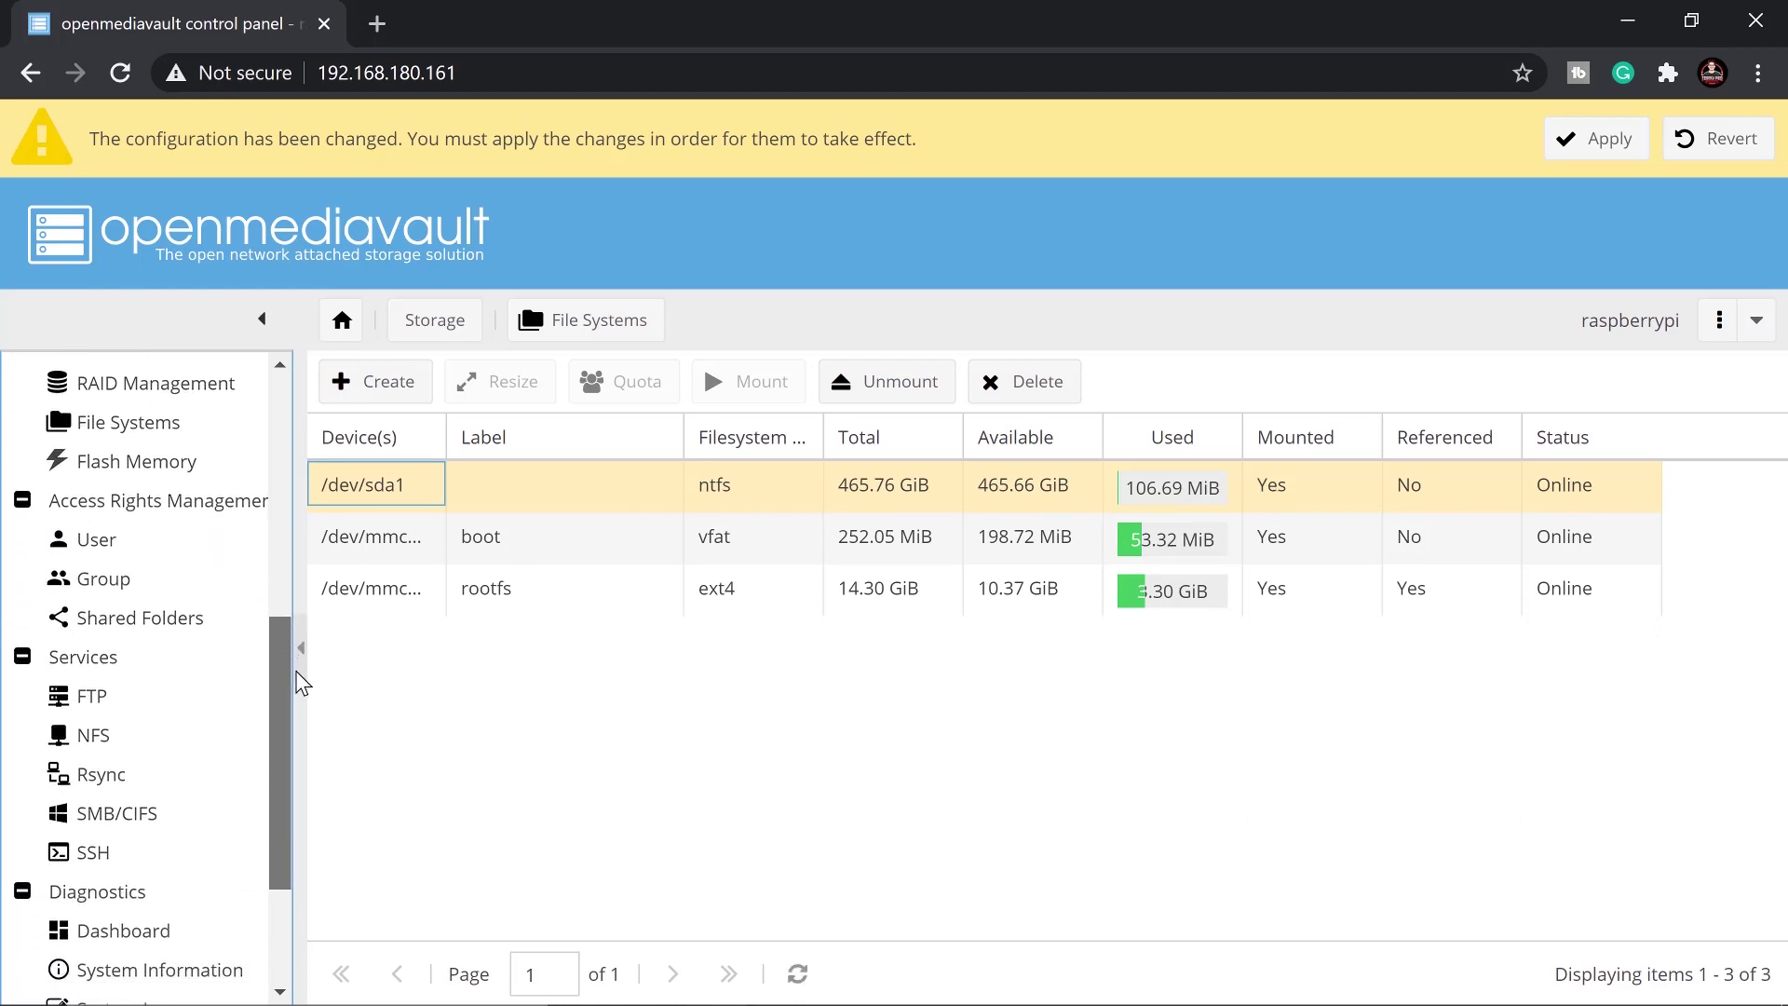
Start a shared folder named TorogiproFiles on /dev/sda1 with path TorogiproFiles/
left_click(141, 615)
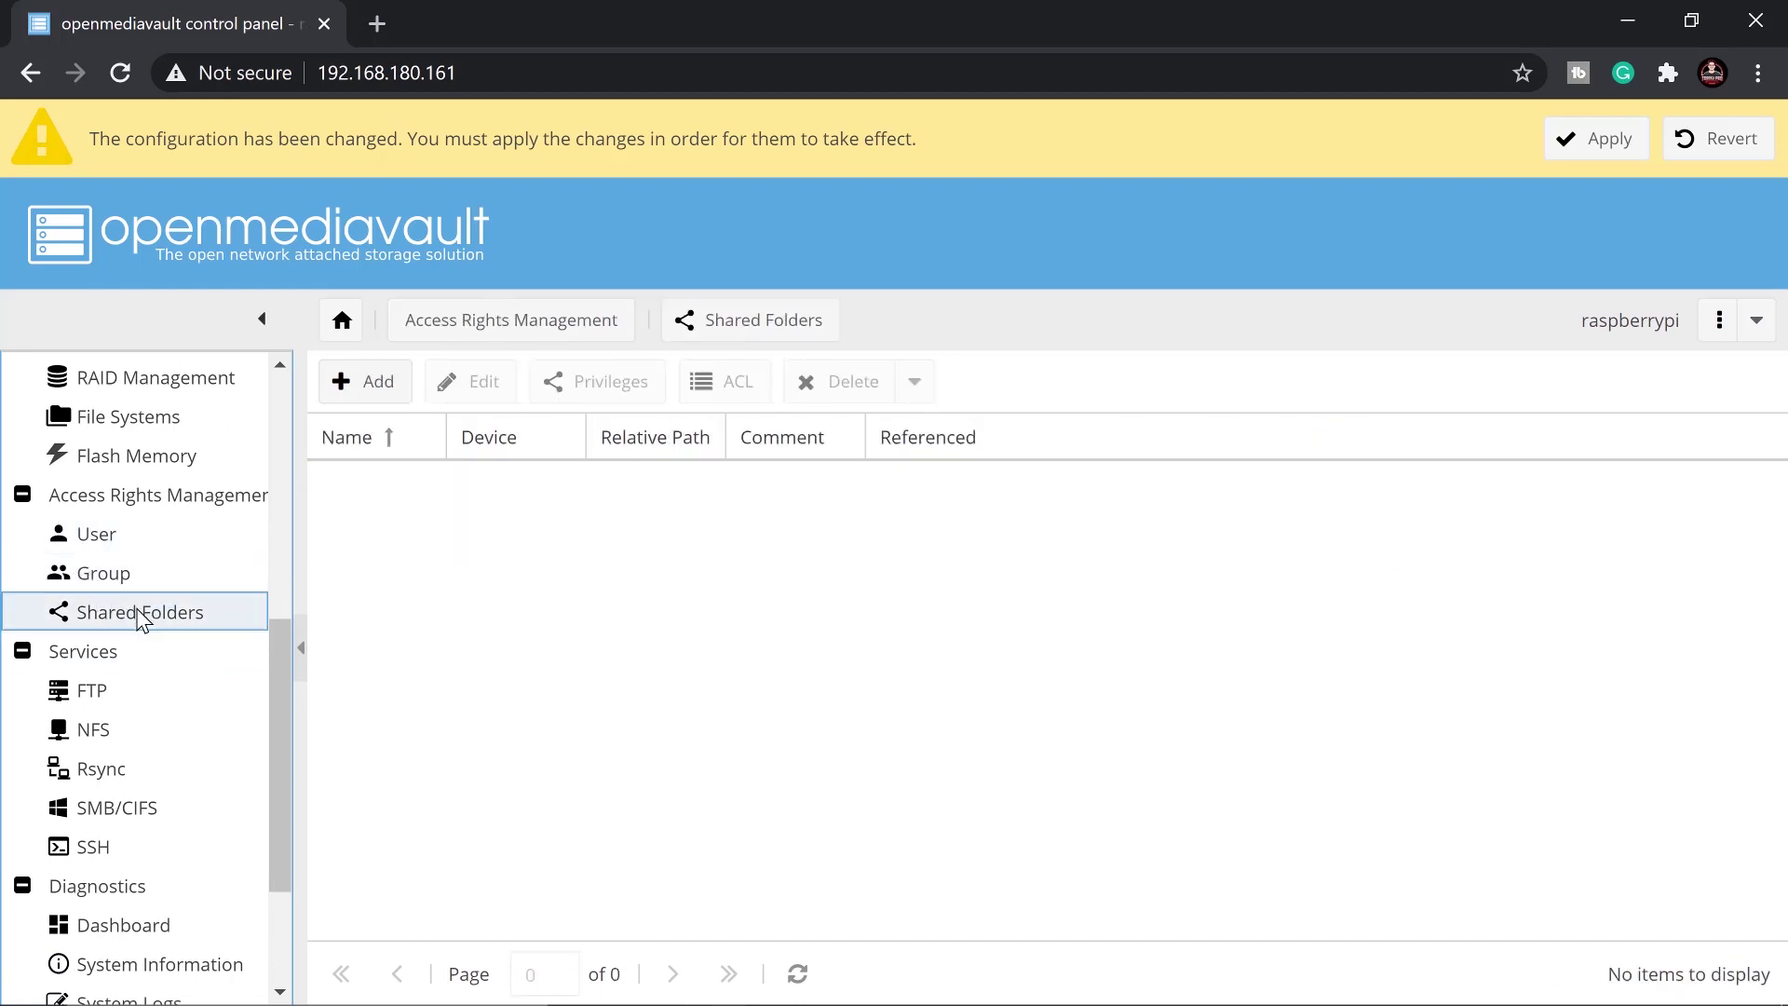
left_click(370, 383)
left_click(253, 210)
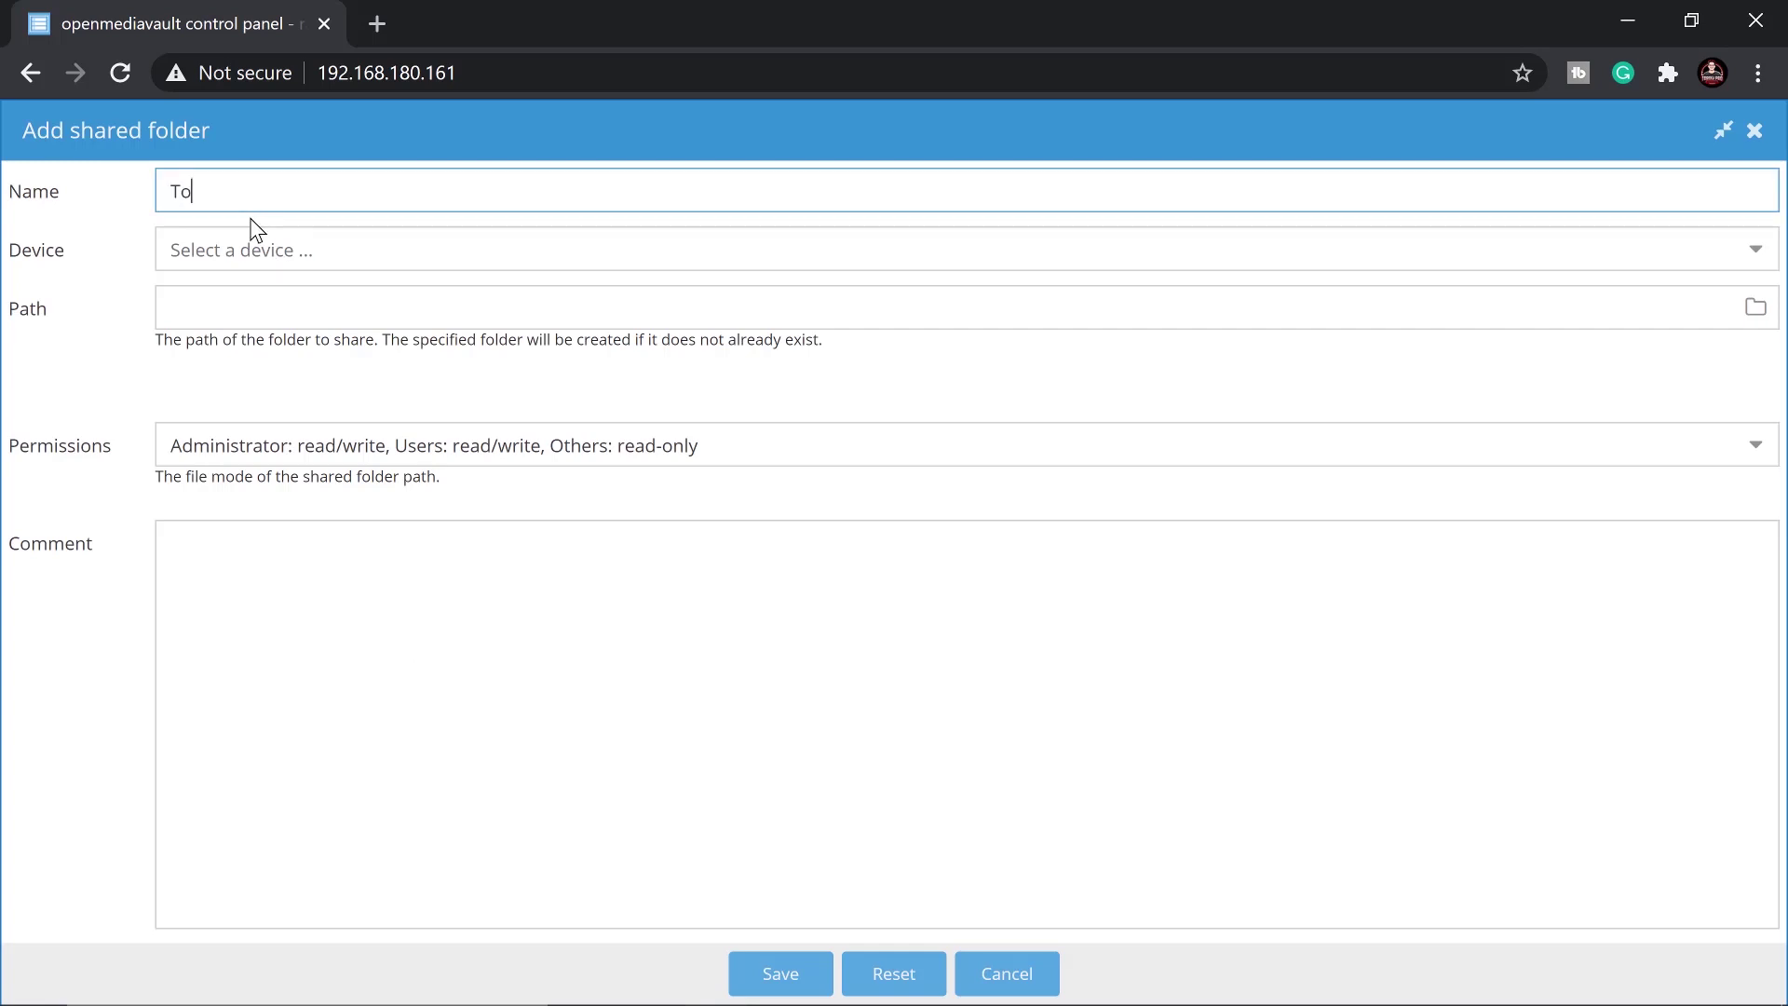
type("TorogiproFiles")
left_click(284, 259)
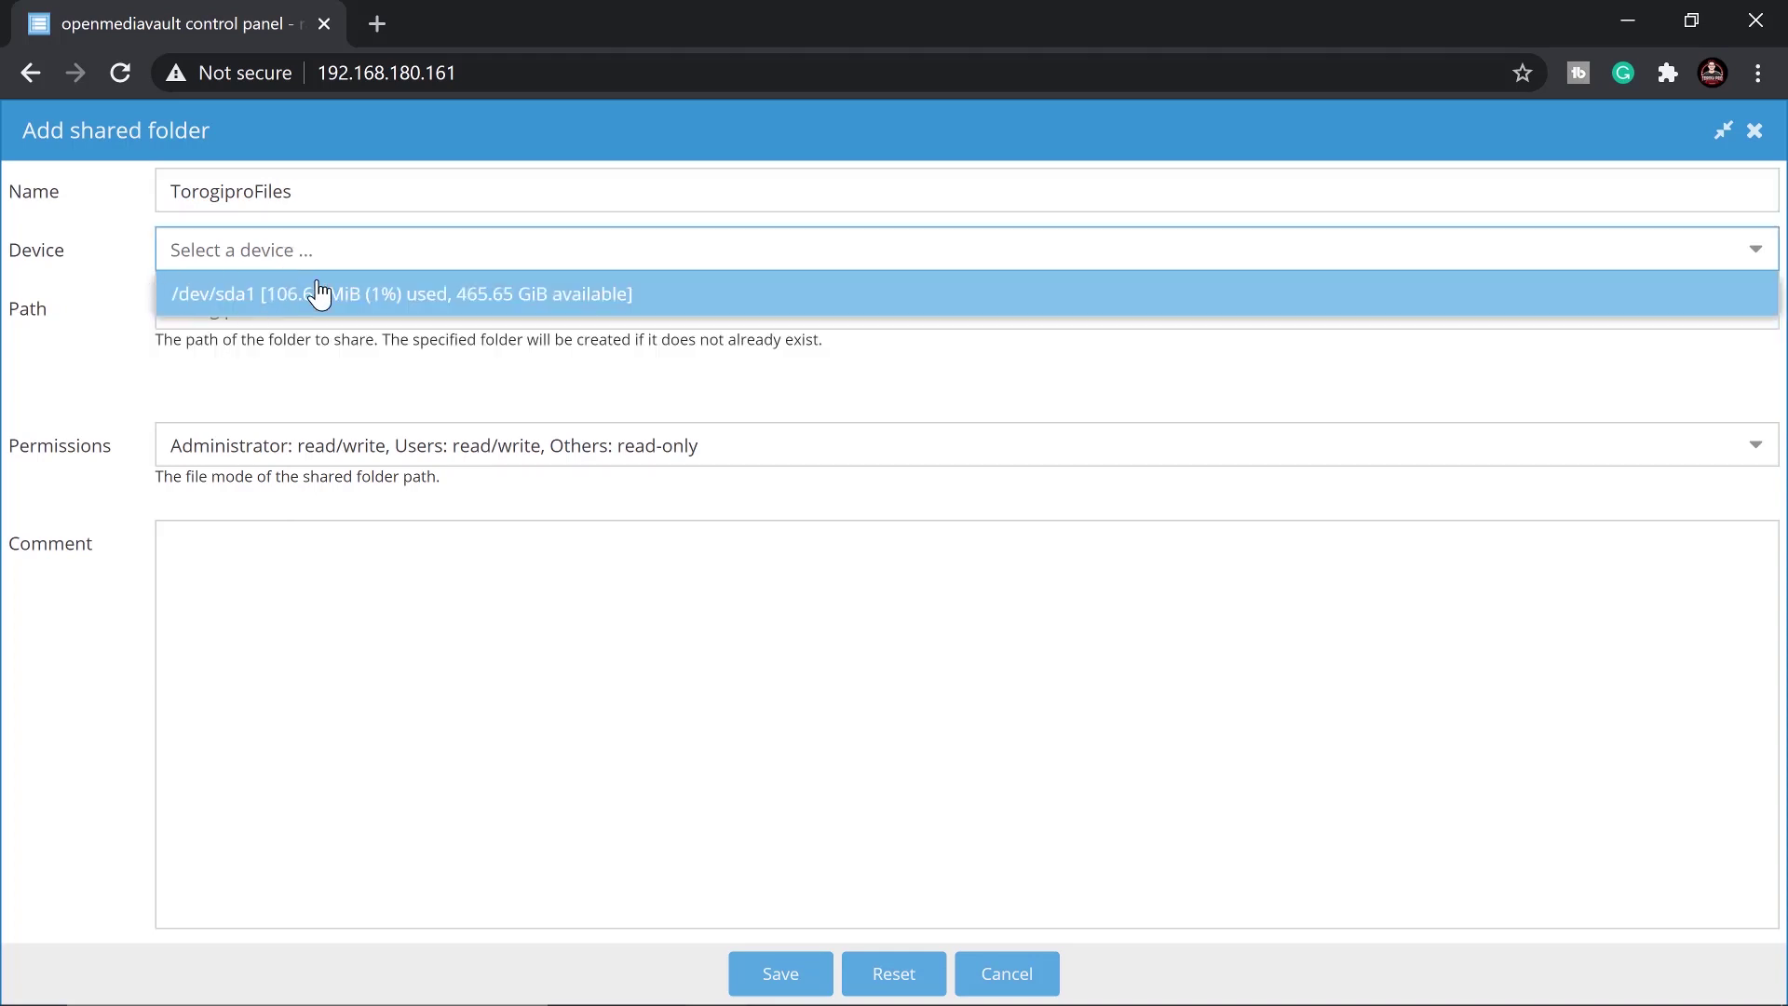
left_click(400, 308)
left_click_drag(168, 314, 324, 309)
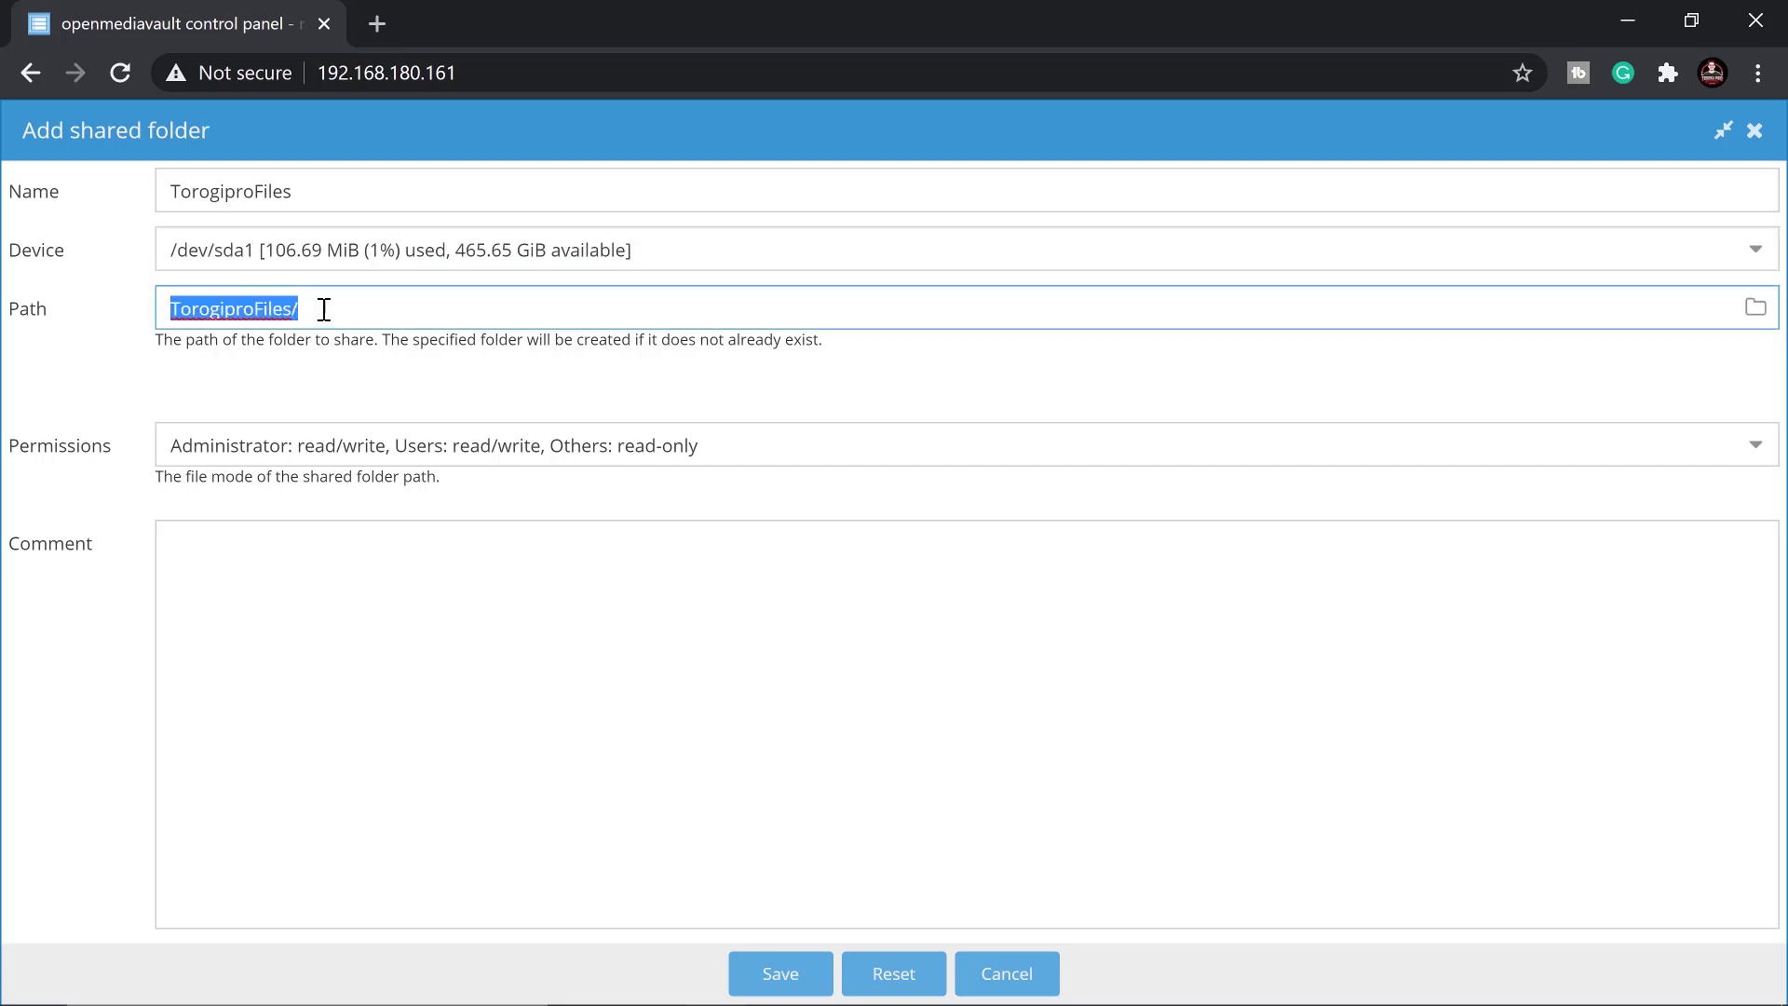
left_click(372, 309)
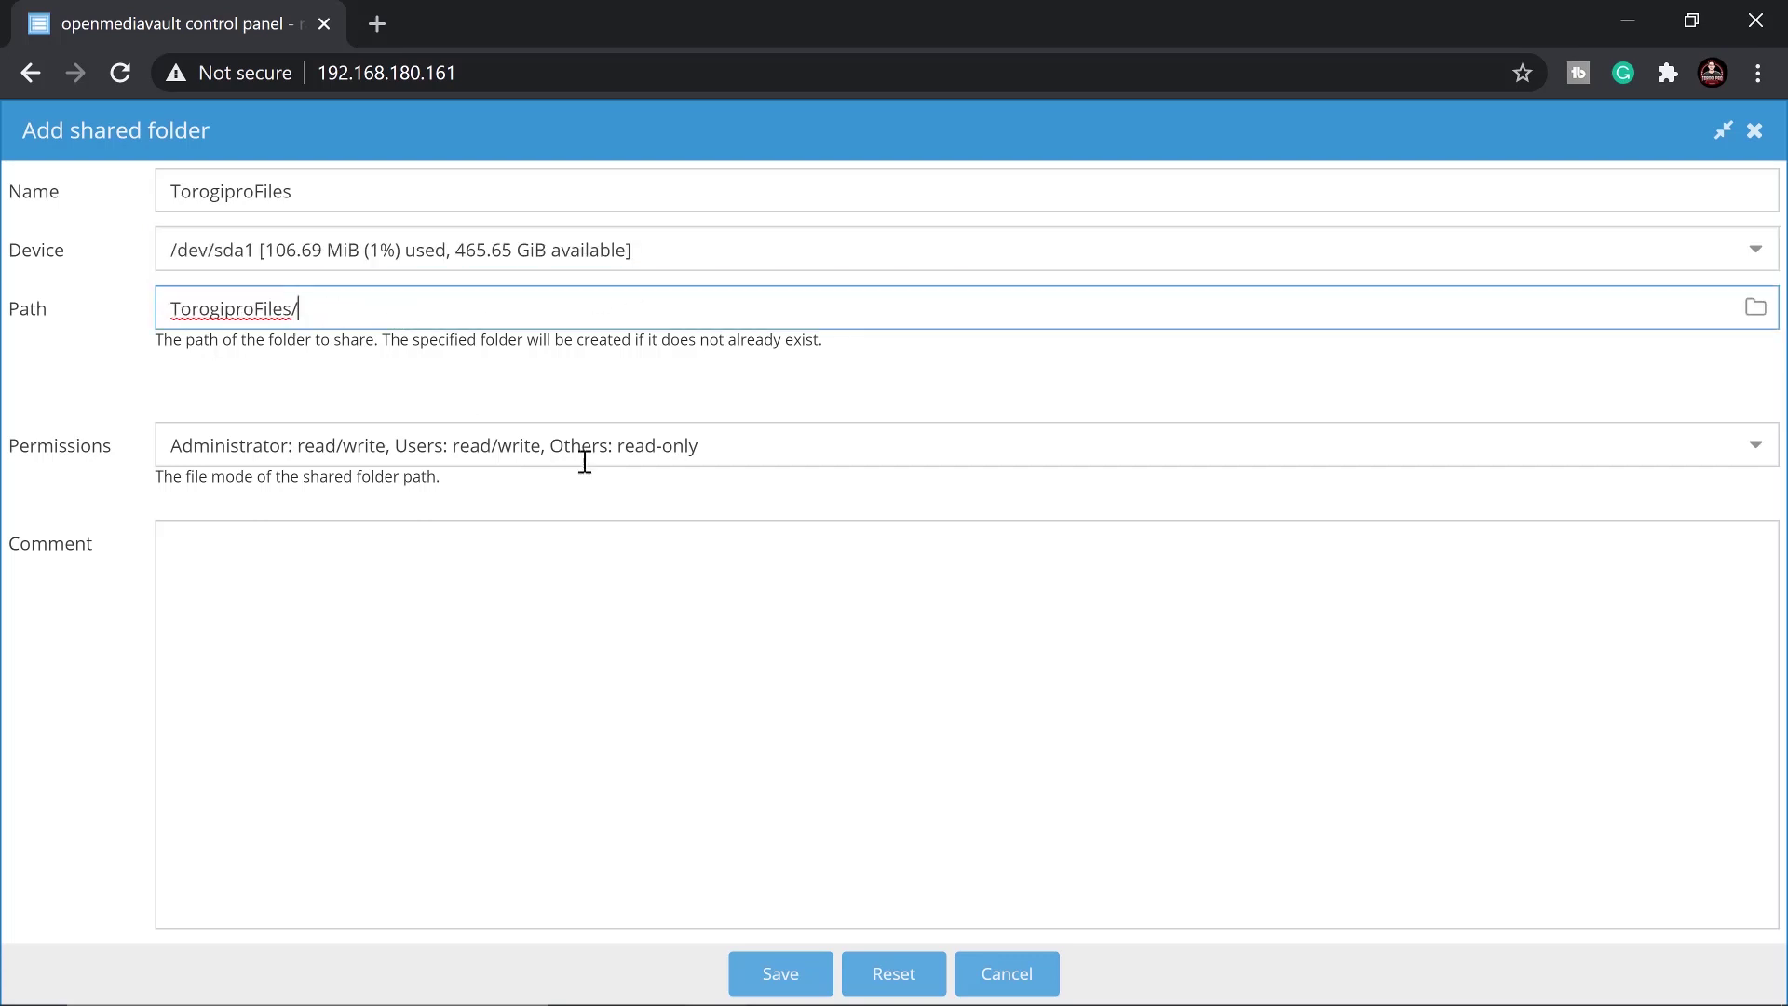
Give it Everyone read/write permissions and comment 'Shared Files', then save
left_click(307, 453)
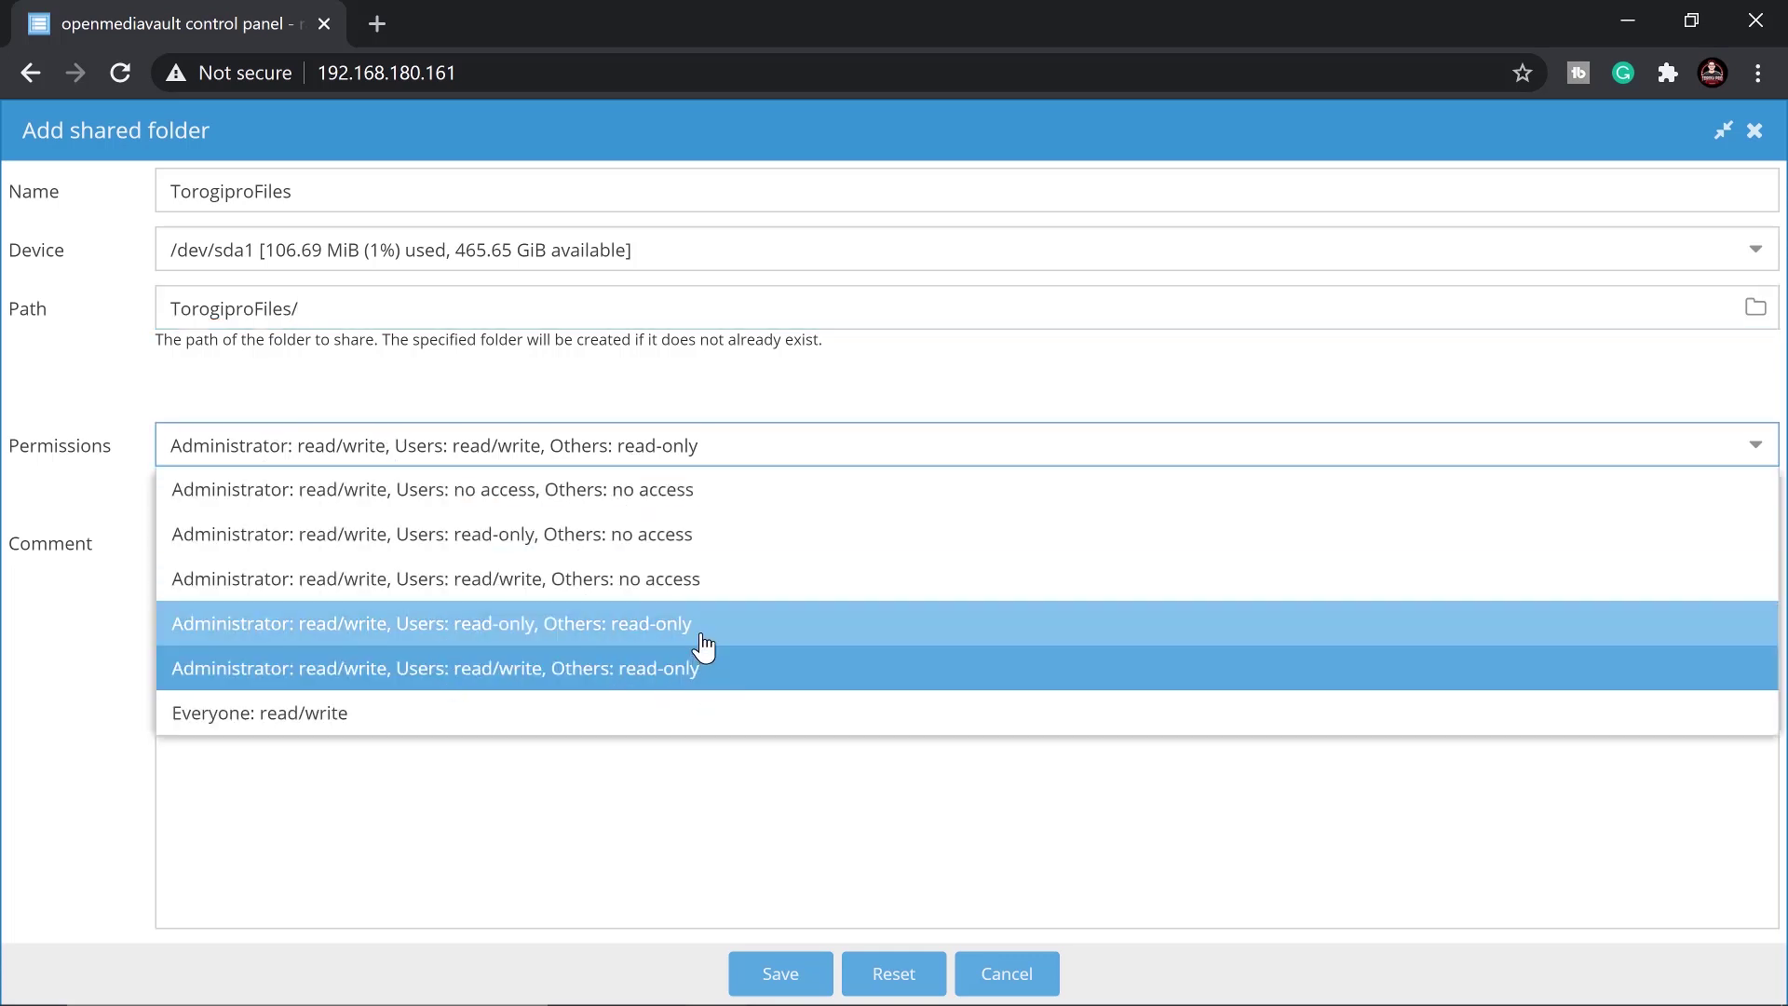
left_click(690, 713)
left_click(286, 546)
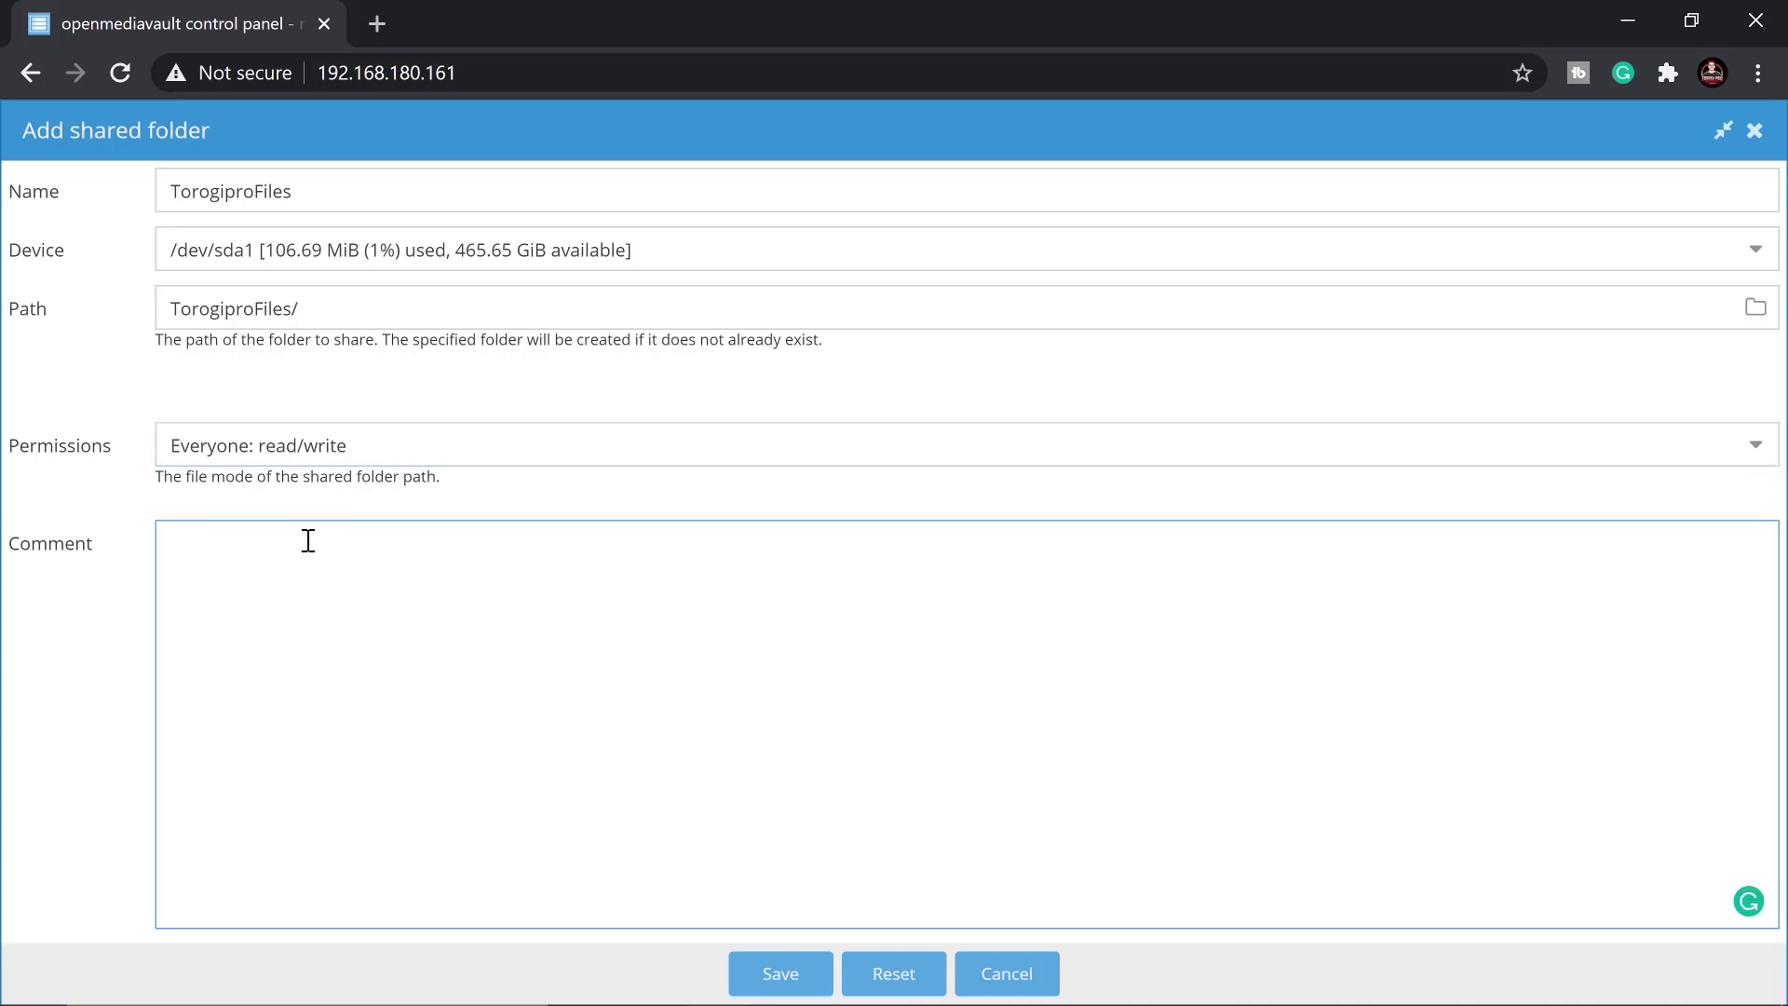
type("Fil")
key("BackSpace")
key("BackSpace")
key("BackSpace")
type("Shared File")
left_click(799, 968)
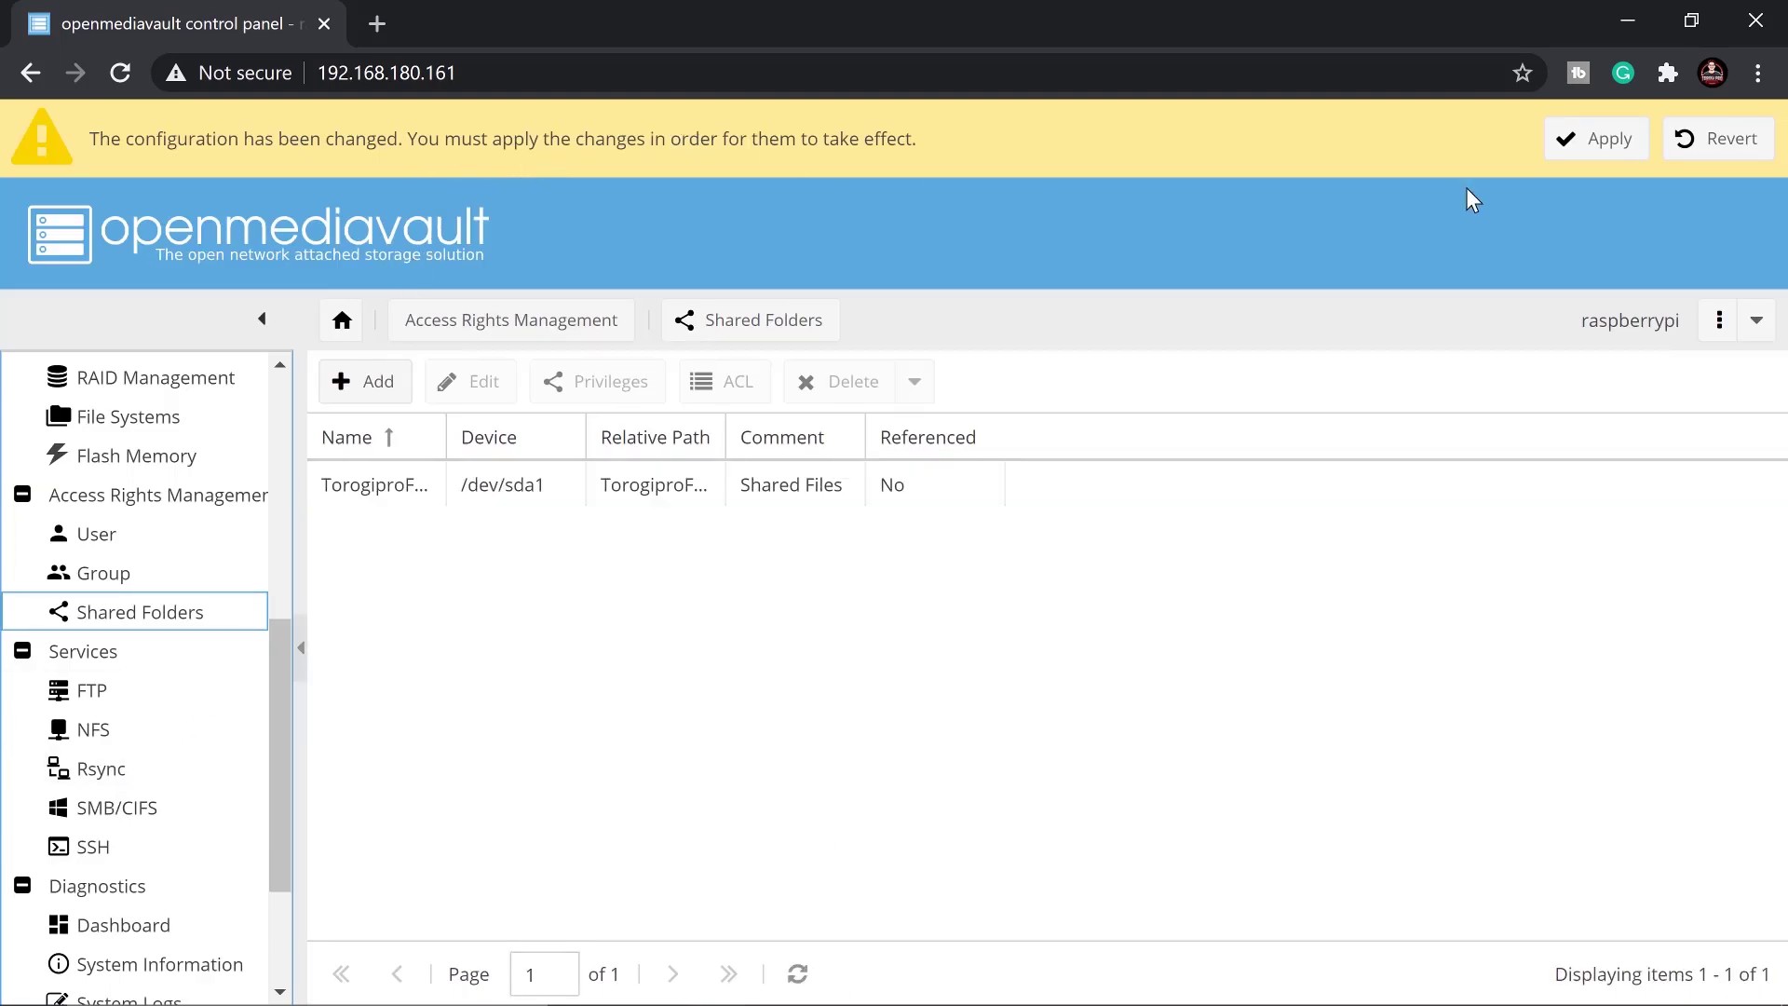
Apply the pending configuration changes and confirm with Yes
left_click(1600, 142)
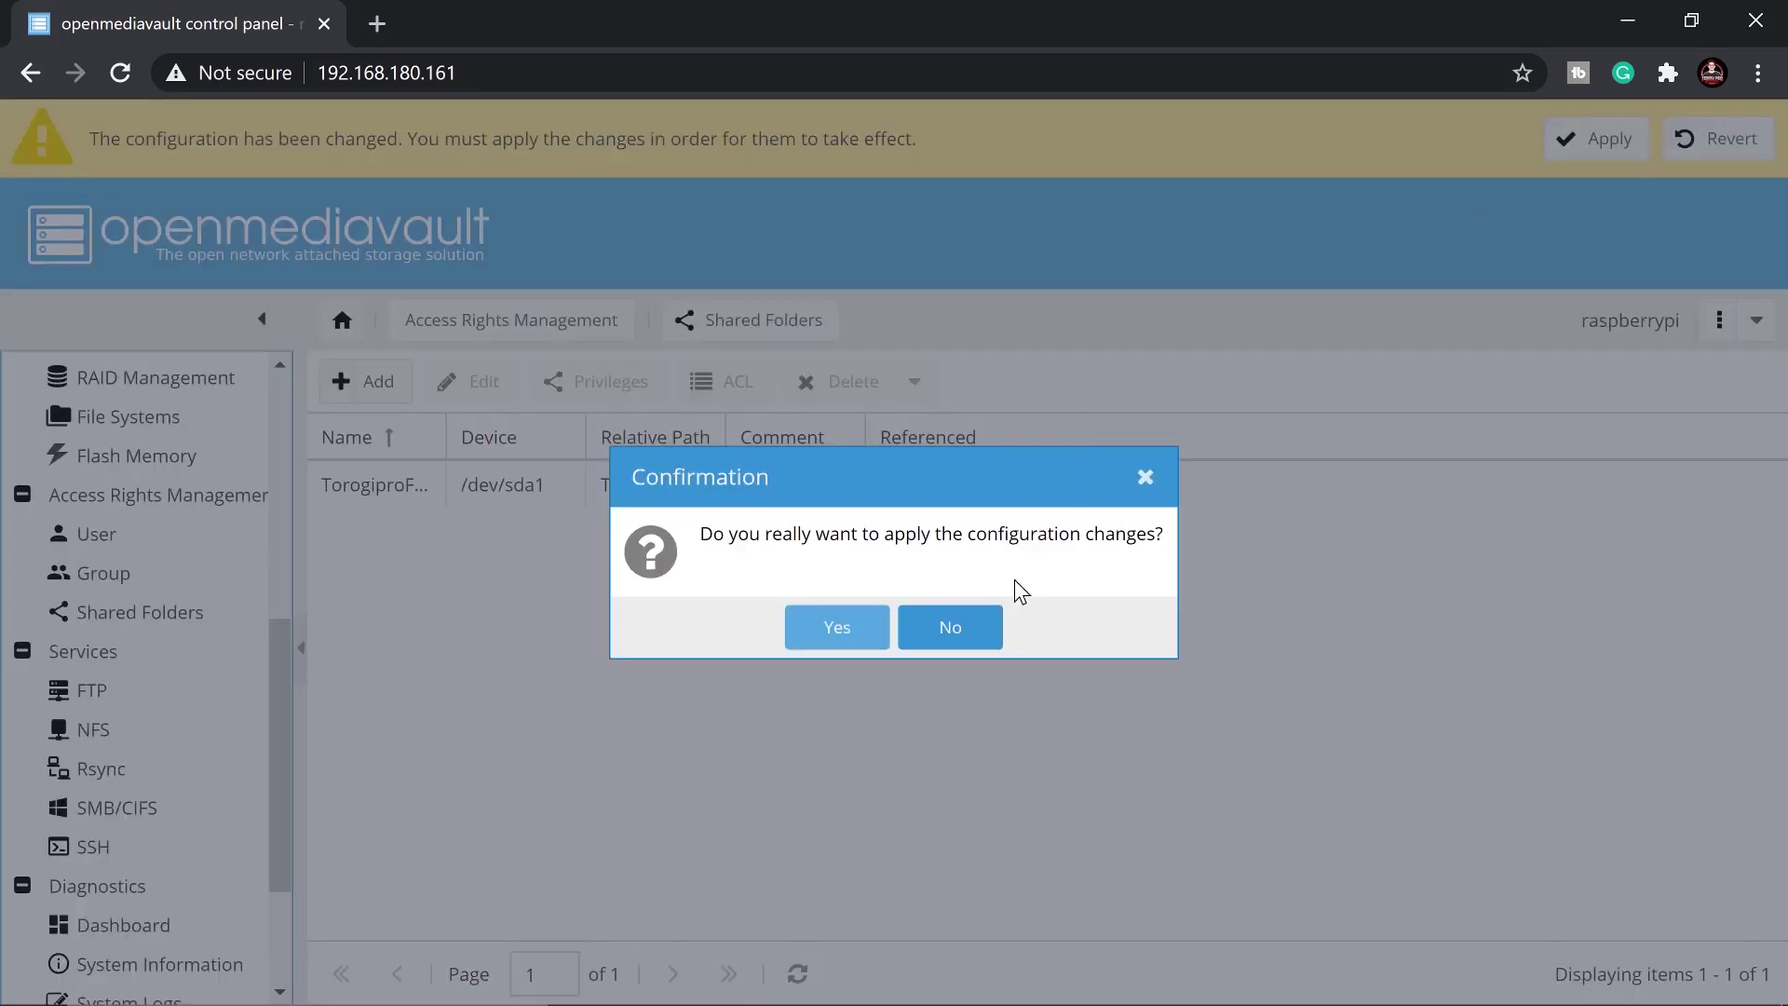
left_click(819, 630)
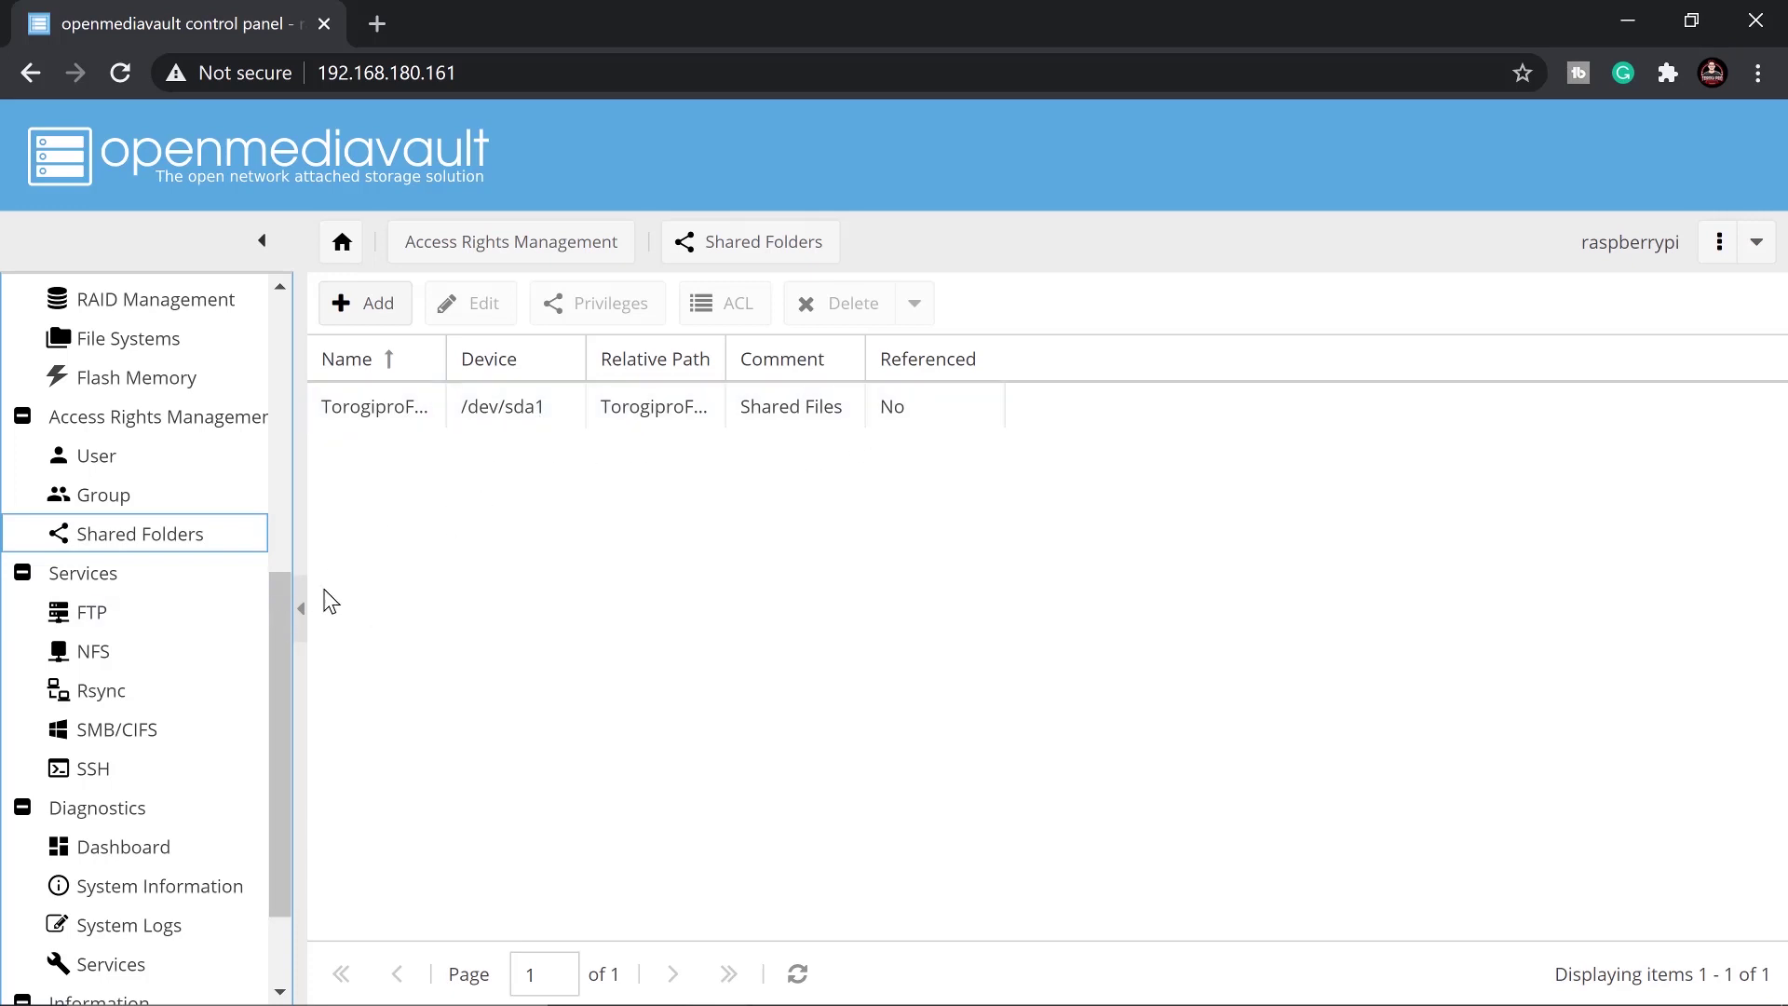
scroll(284, 667, "down", 1)
scroll(284, 667, "down", 2)
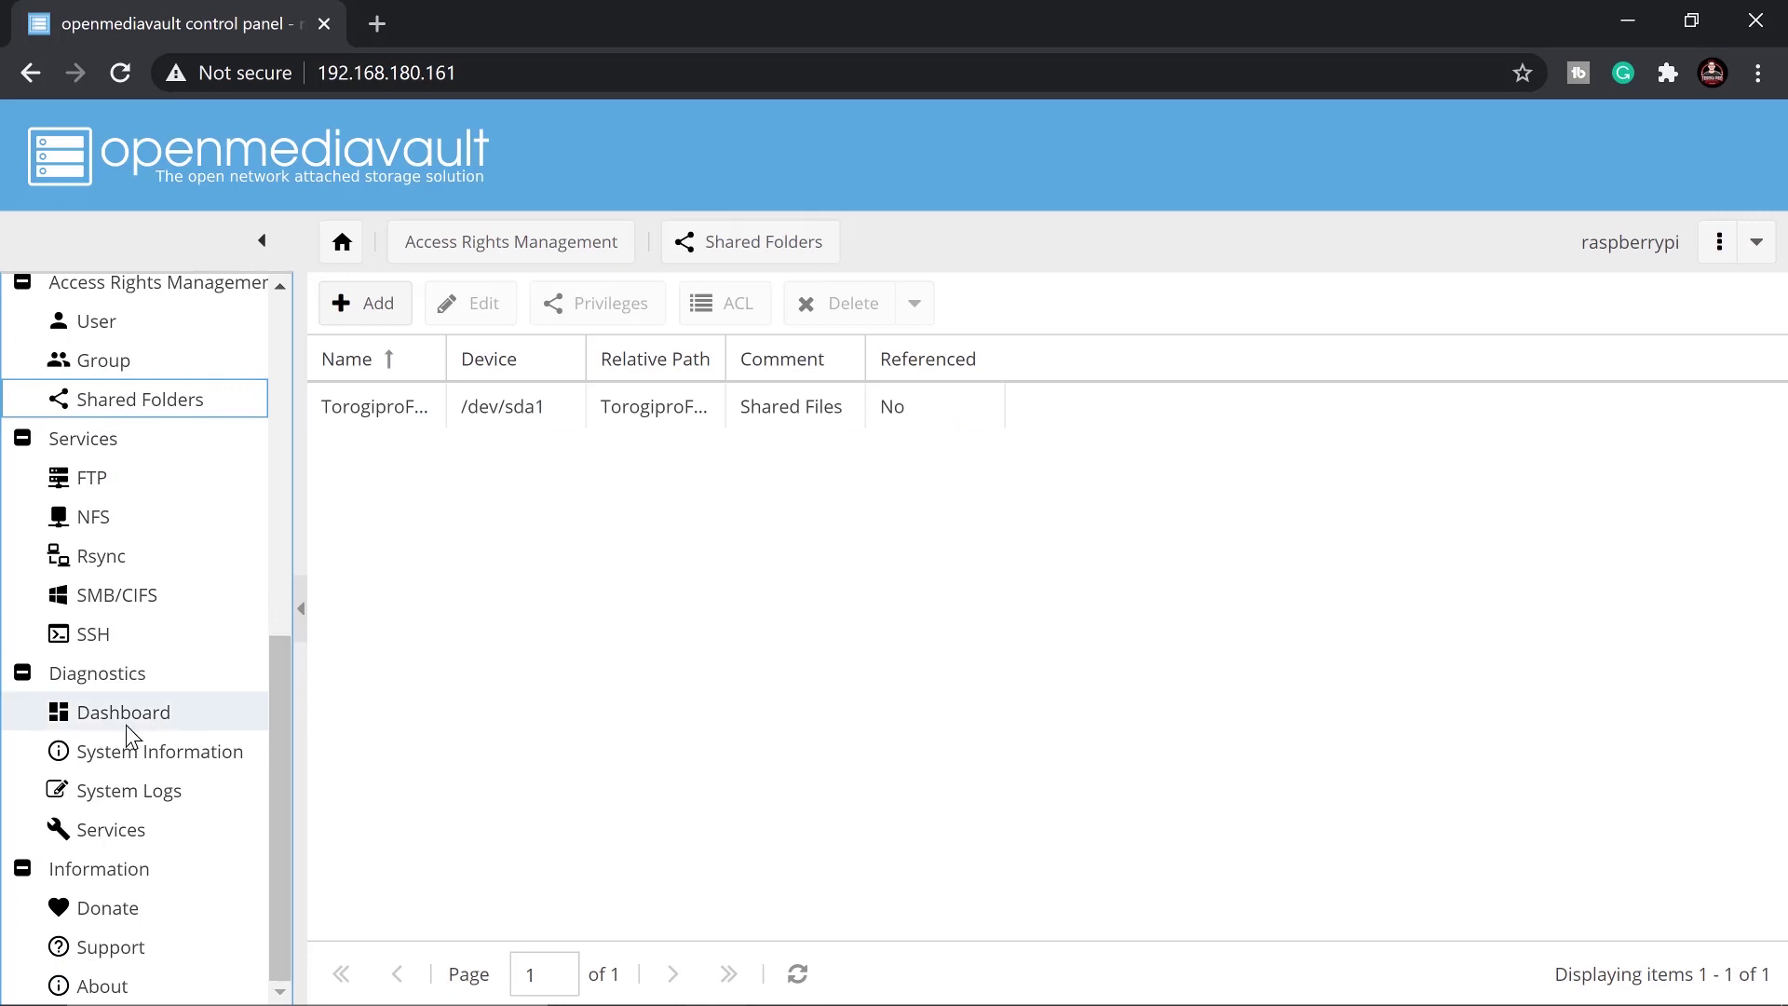
Enable SMB/CIFS, save and apply the change, then start adding a share under Shares
left_click(109, 601)
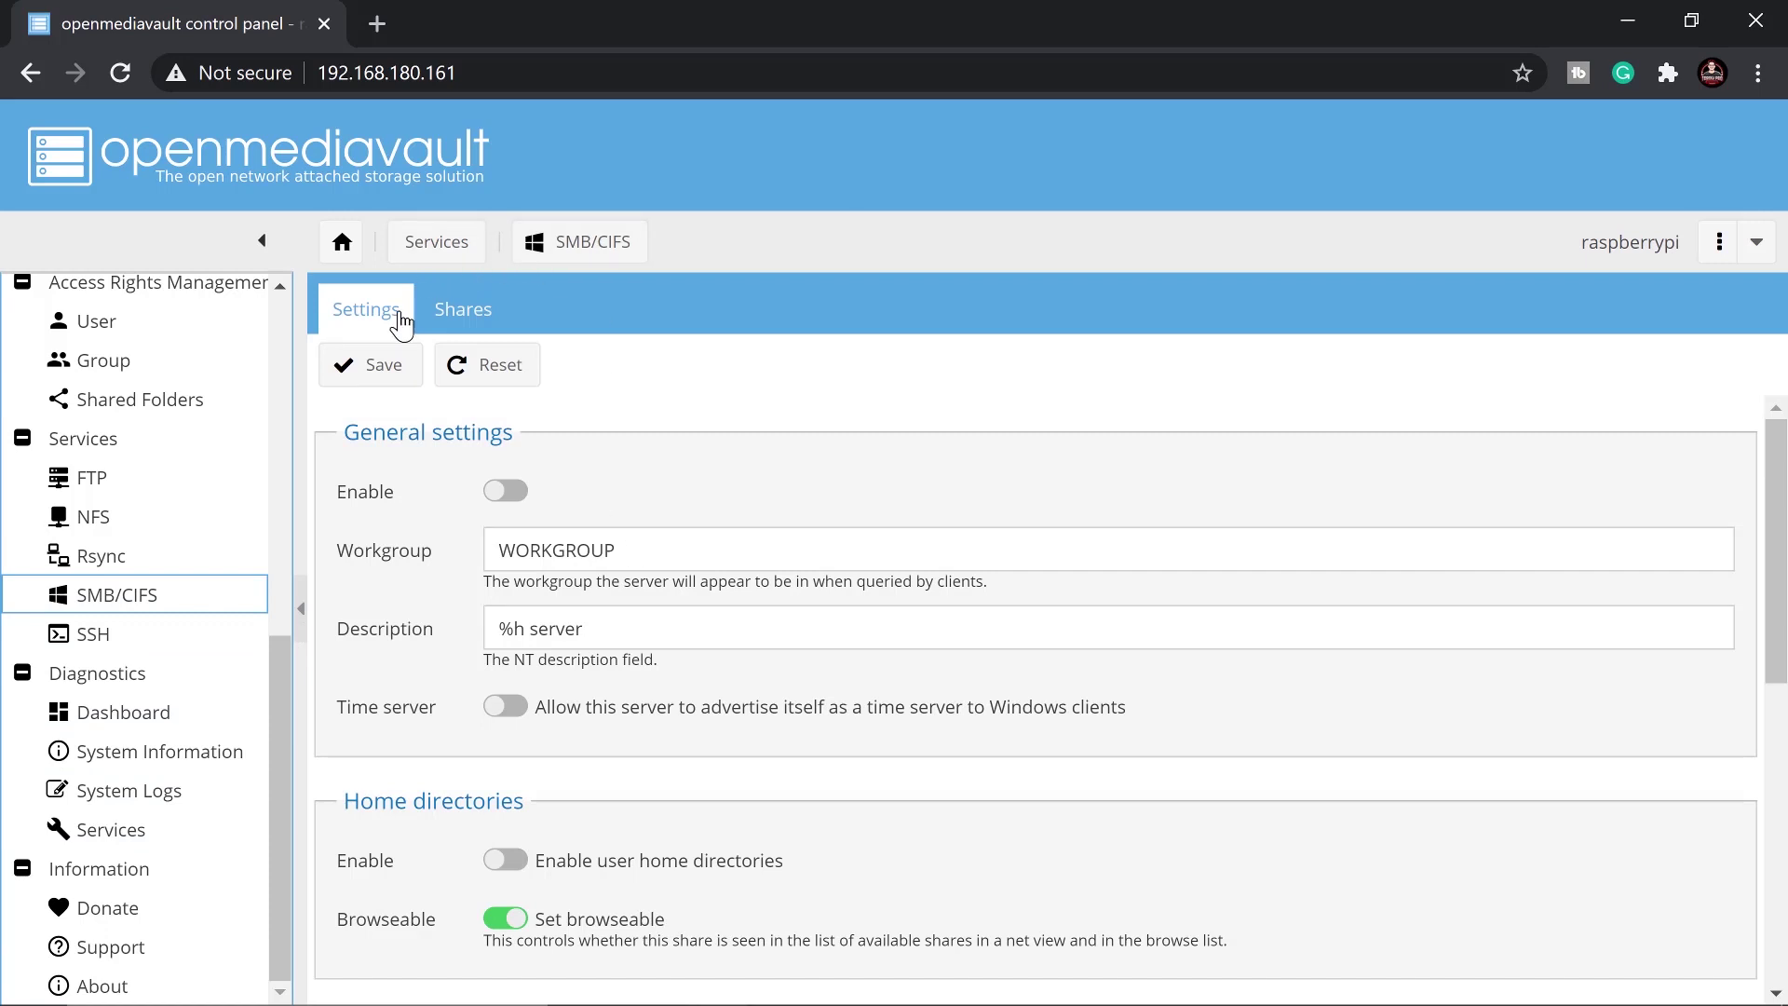
left_click(504, 492)
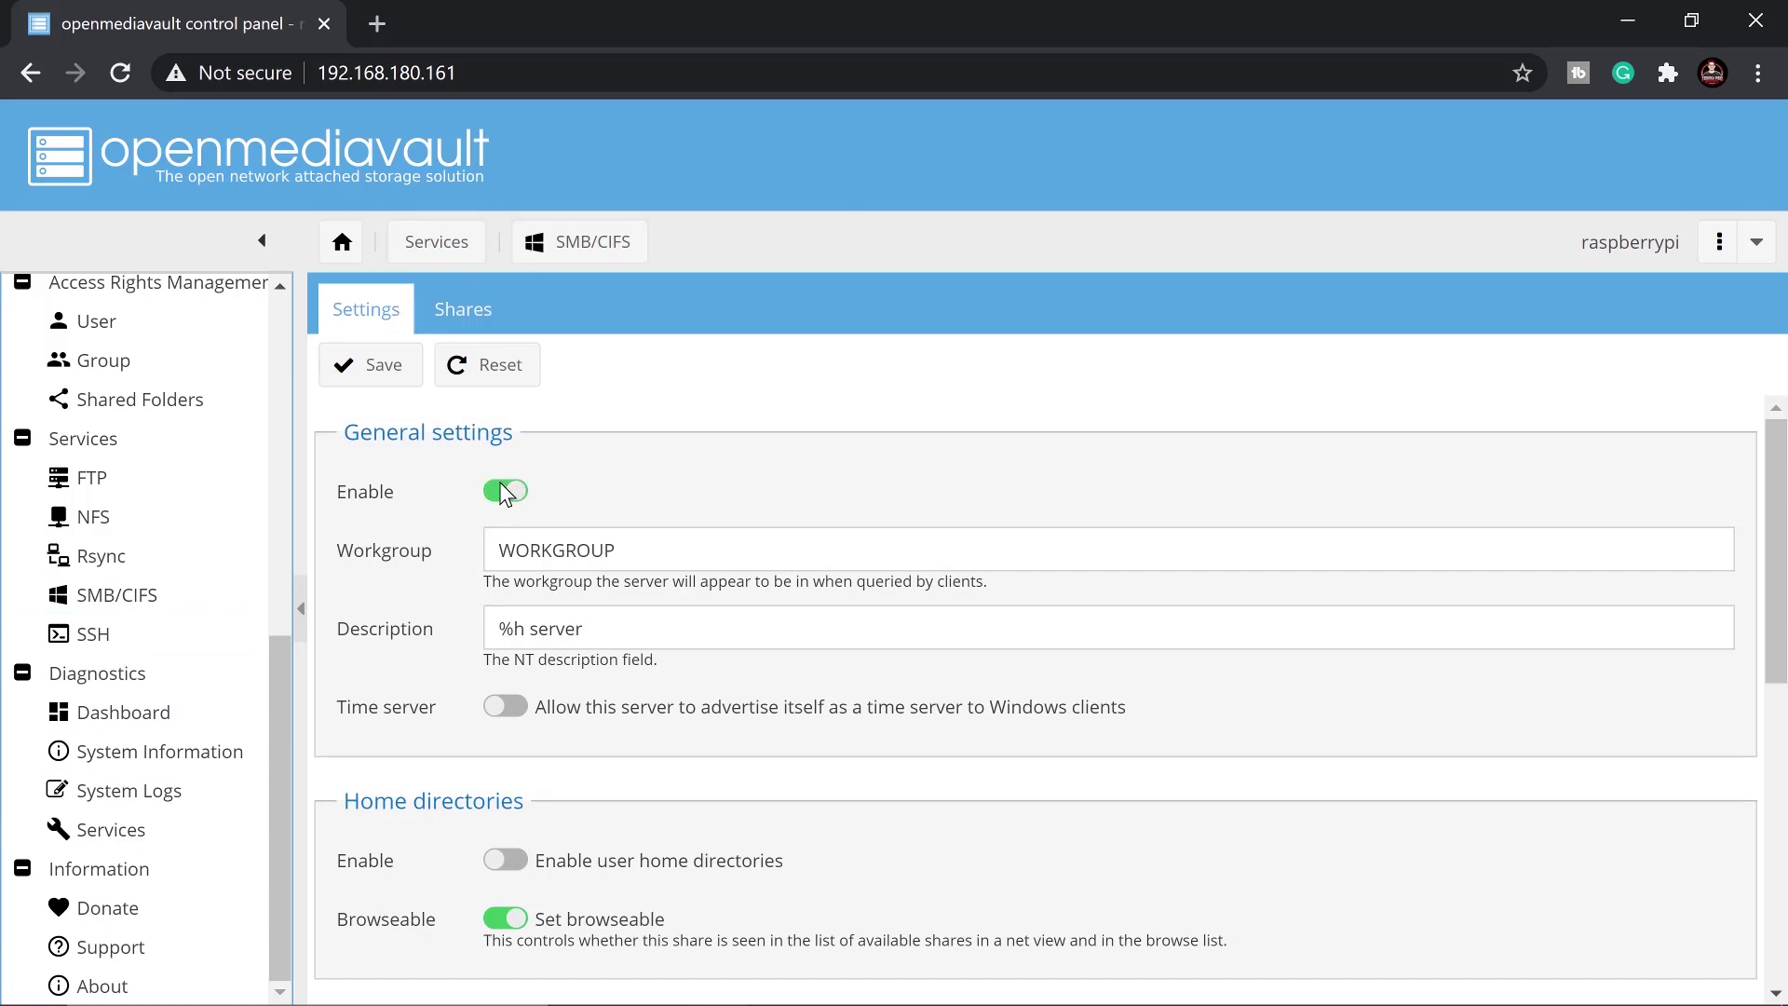
left_click(387, 377)
left_click(1596, 138)
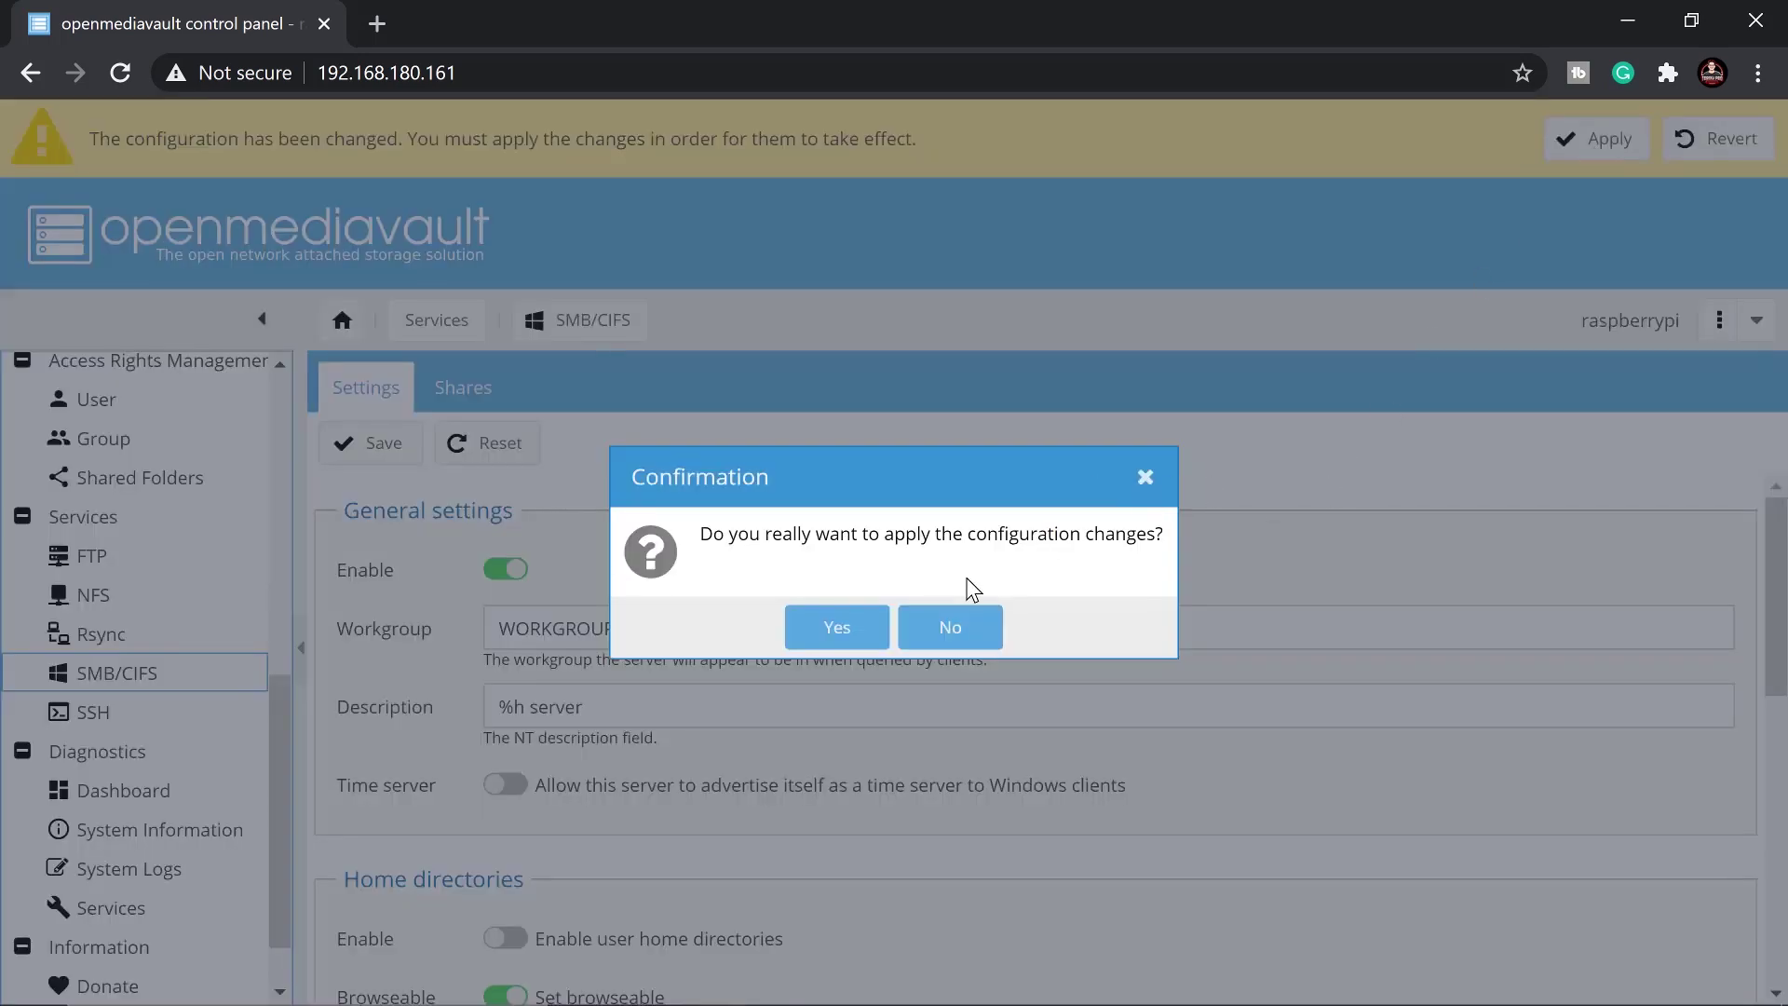
left_click(836, 627)
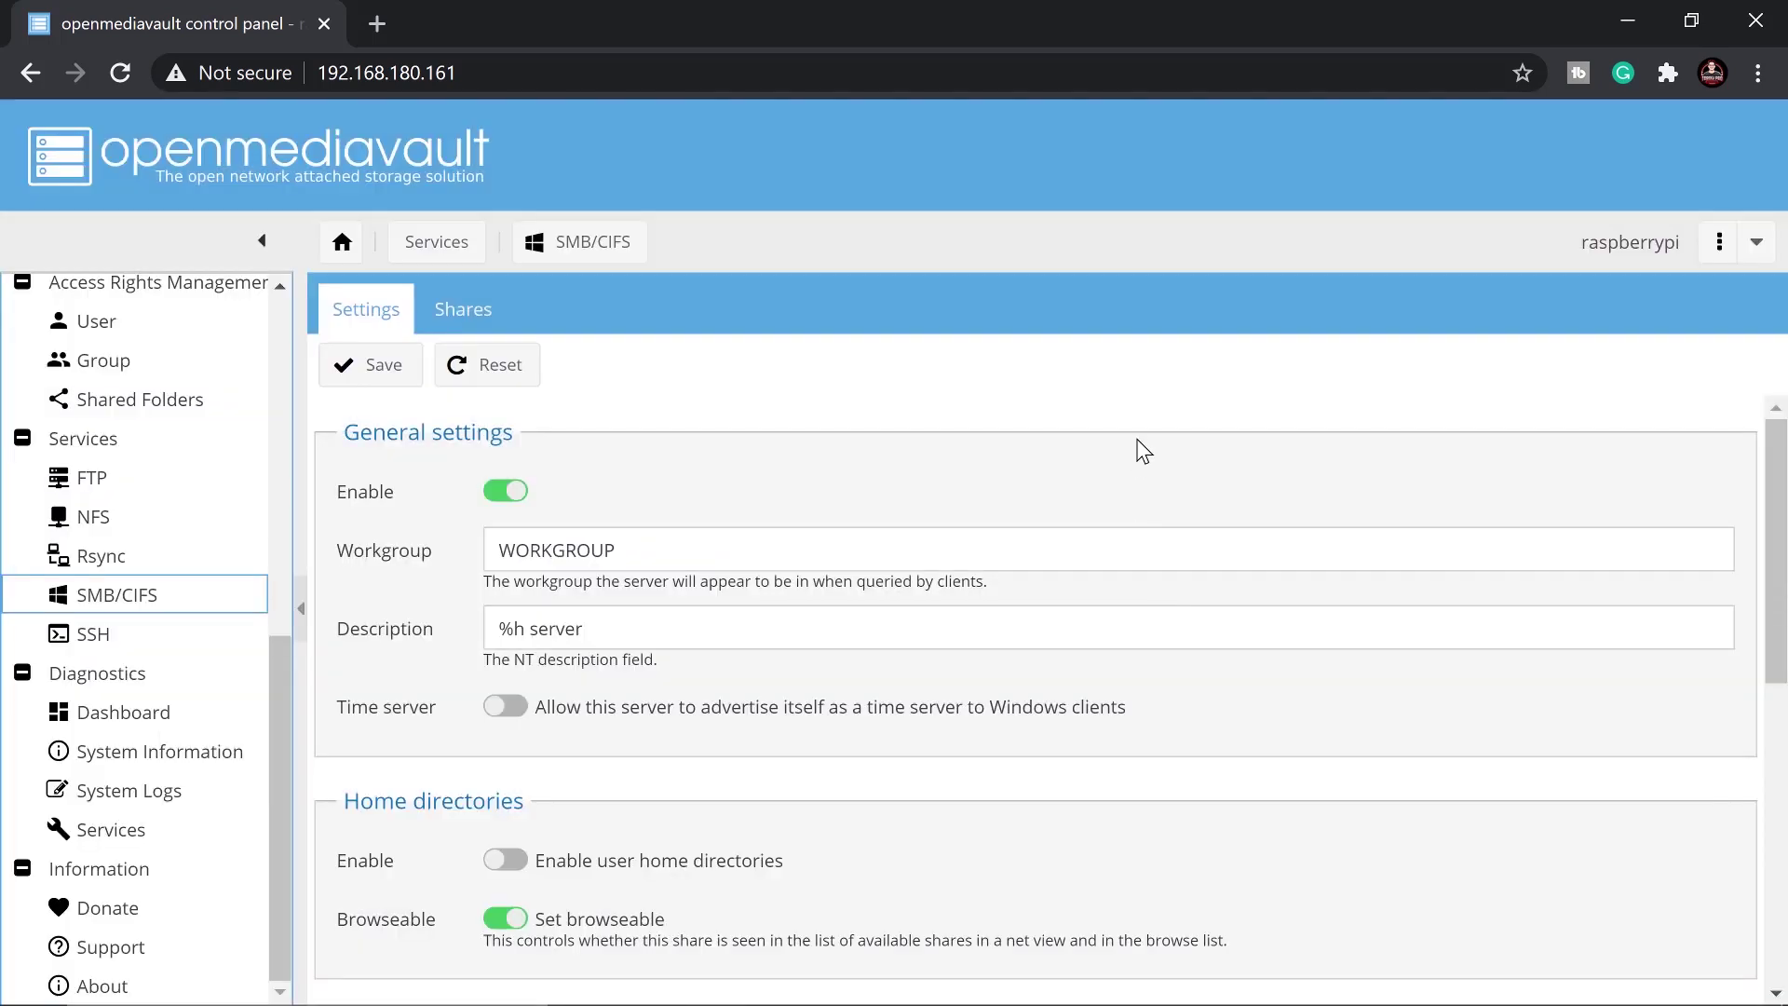
left_click(475, 314)
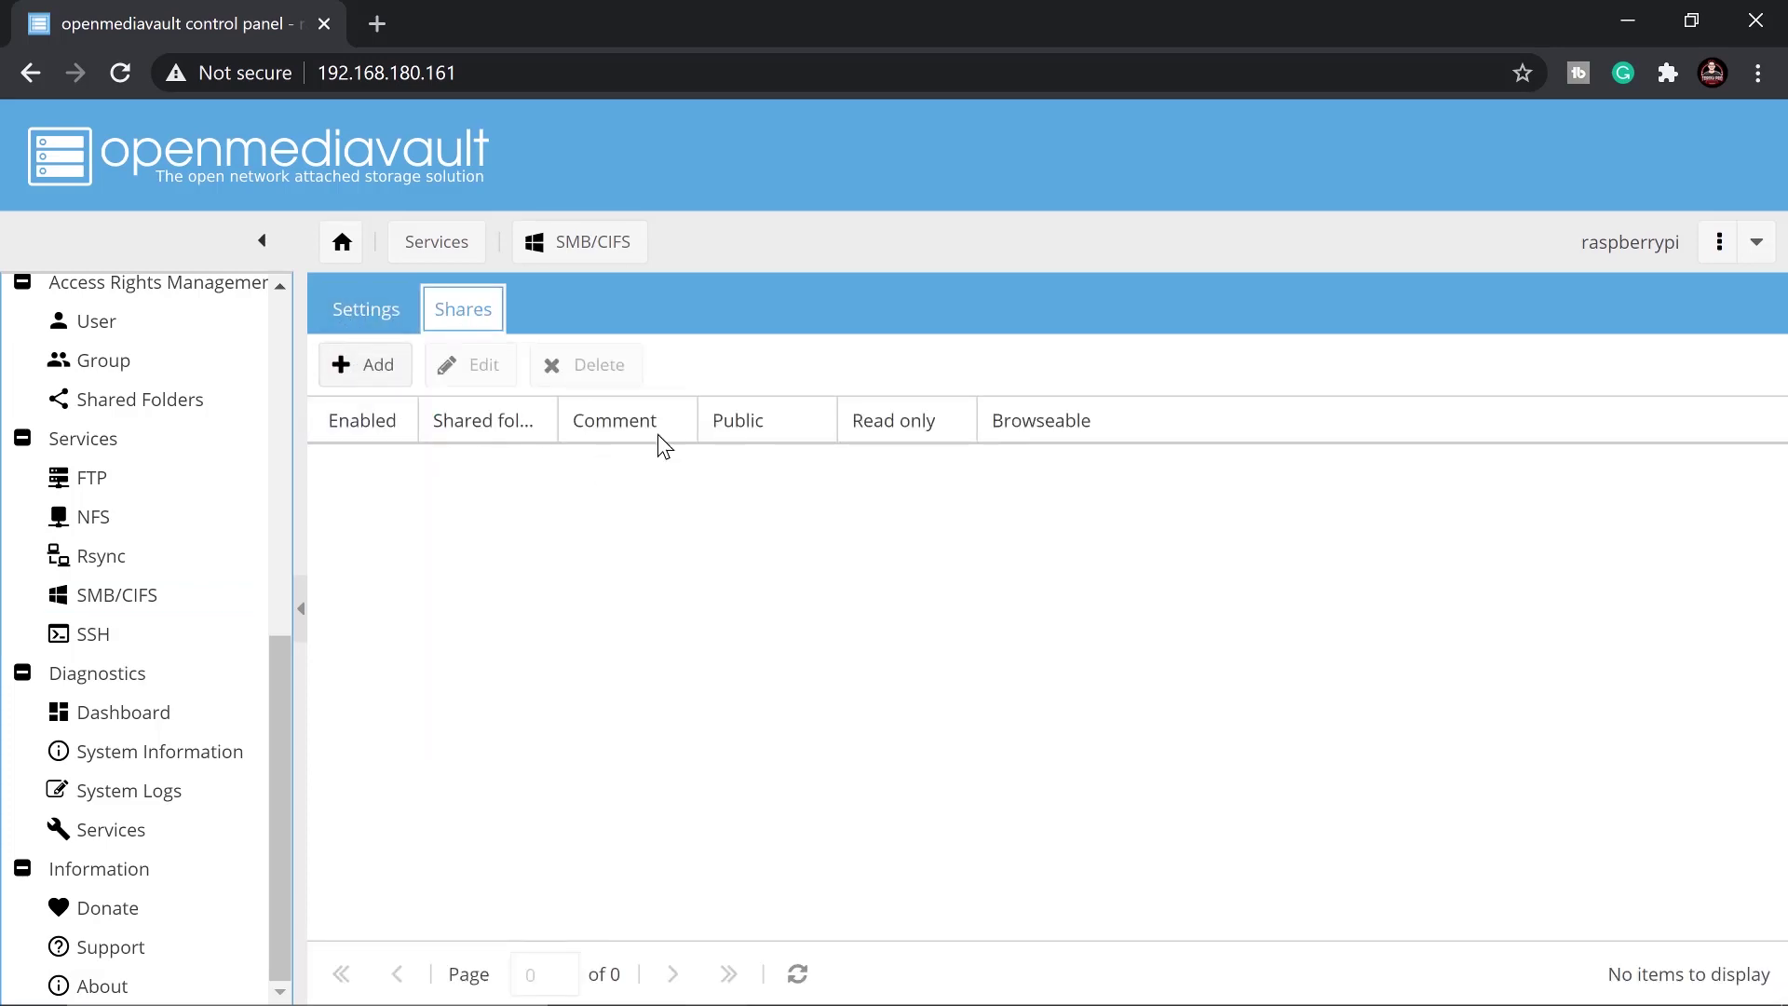
left_click(371, 366)
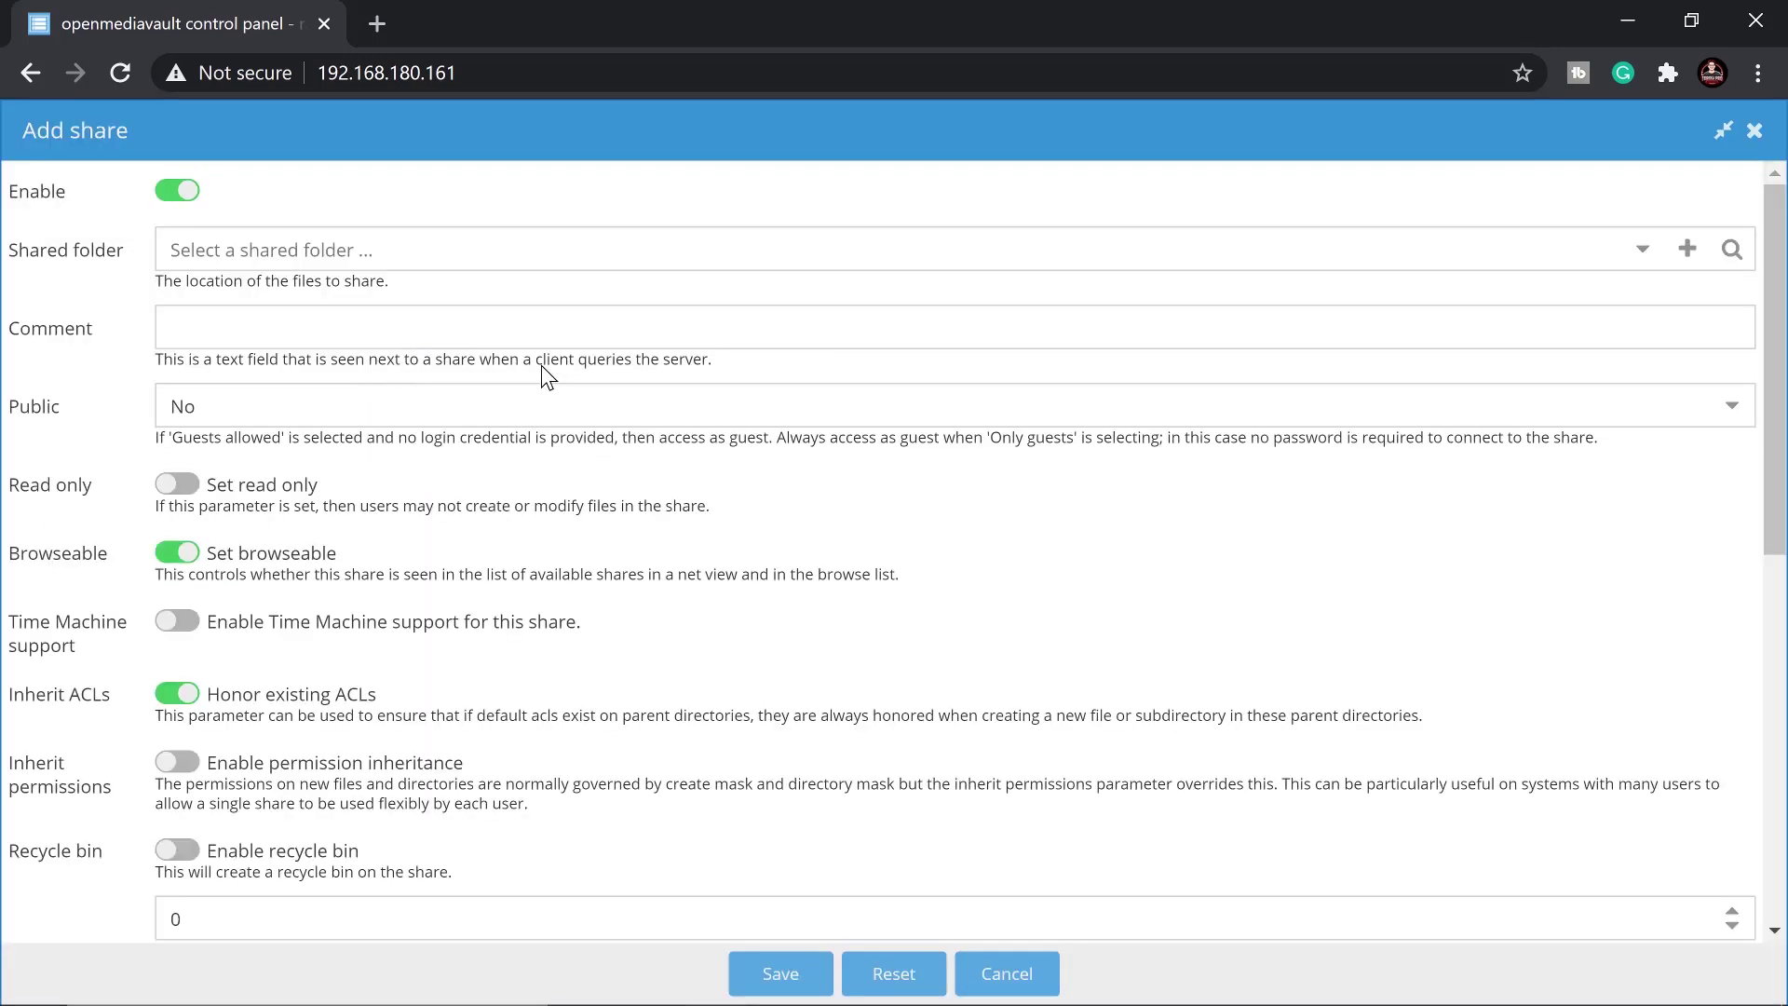
Share the TorogiproFiles folder with comment Files and Public set to Guests allowed
left_click(1640, 249)
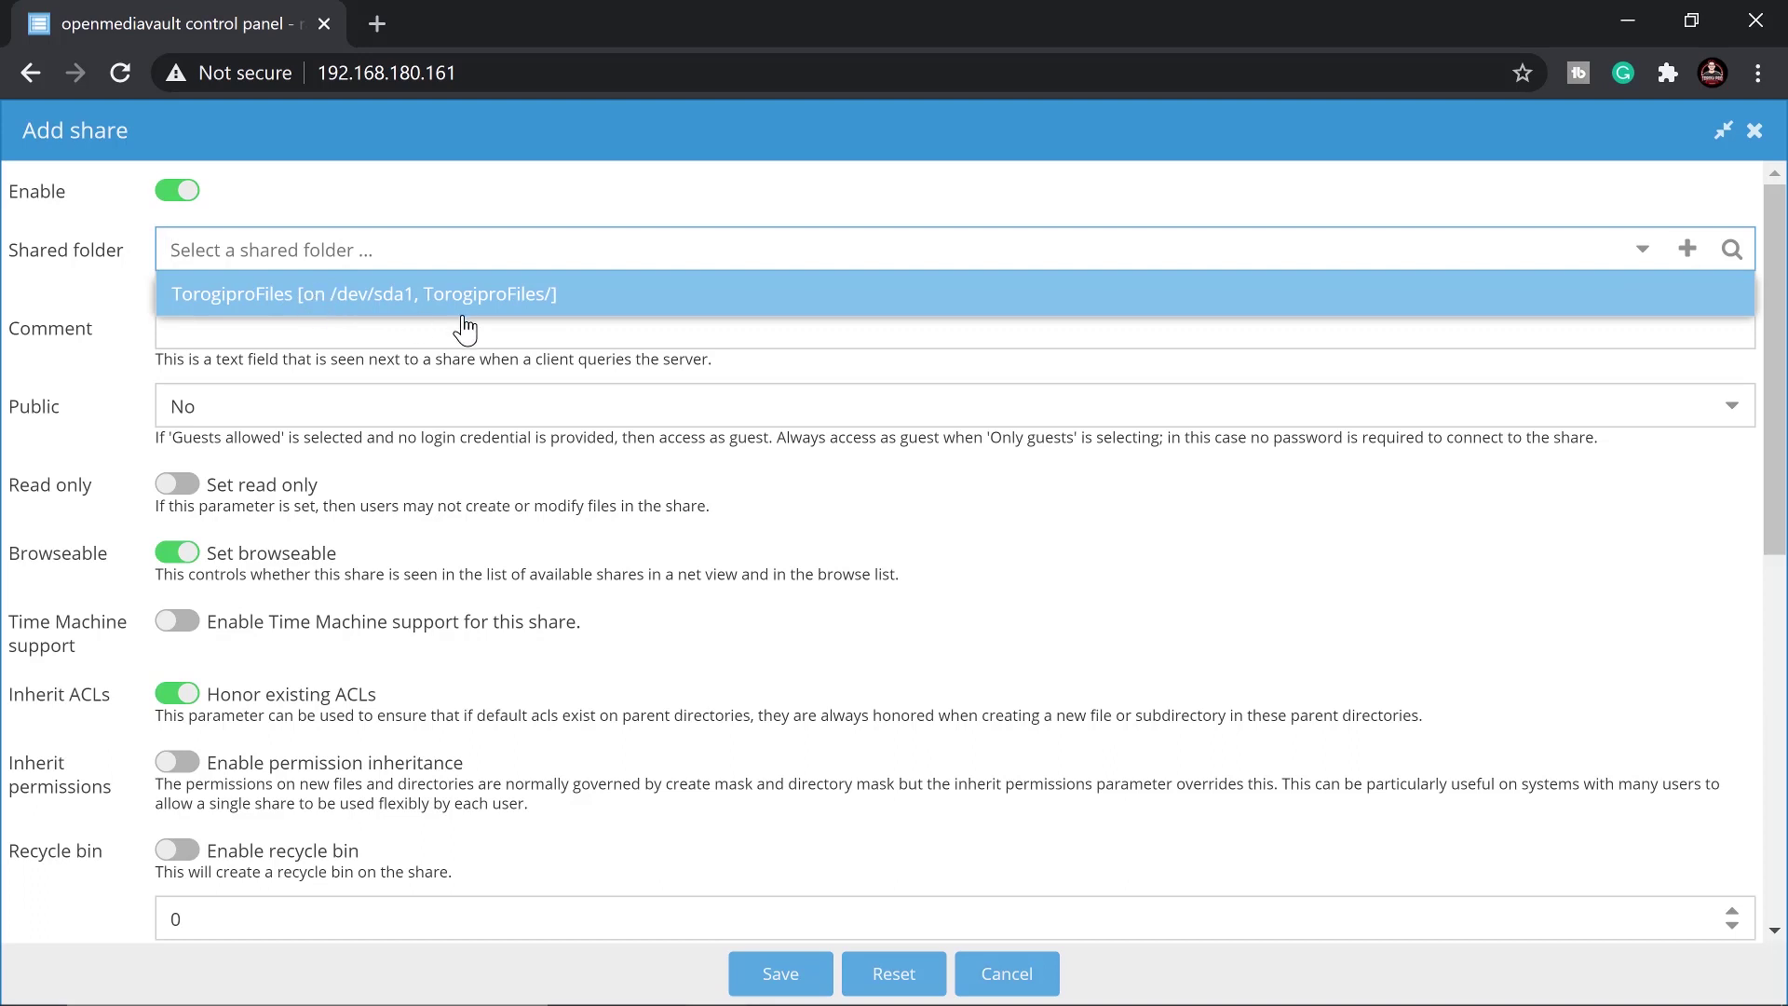
left_click(491, 298)
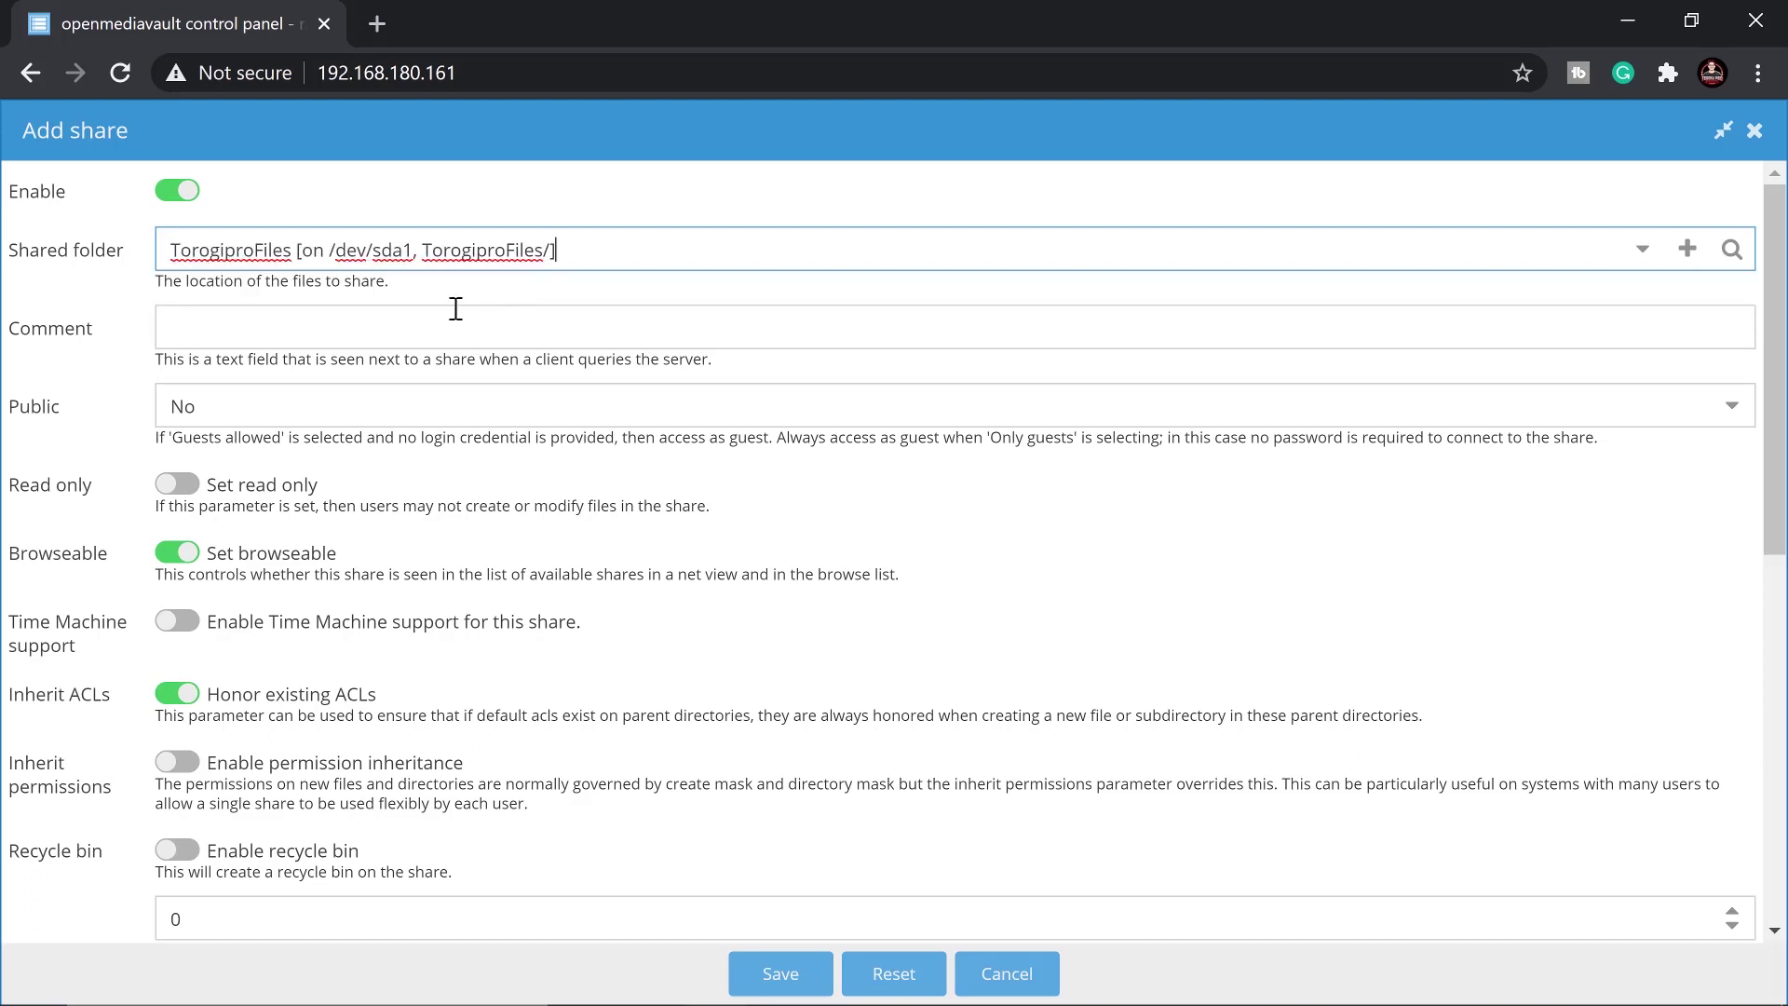
left_click(327, 319)
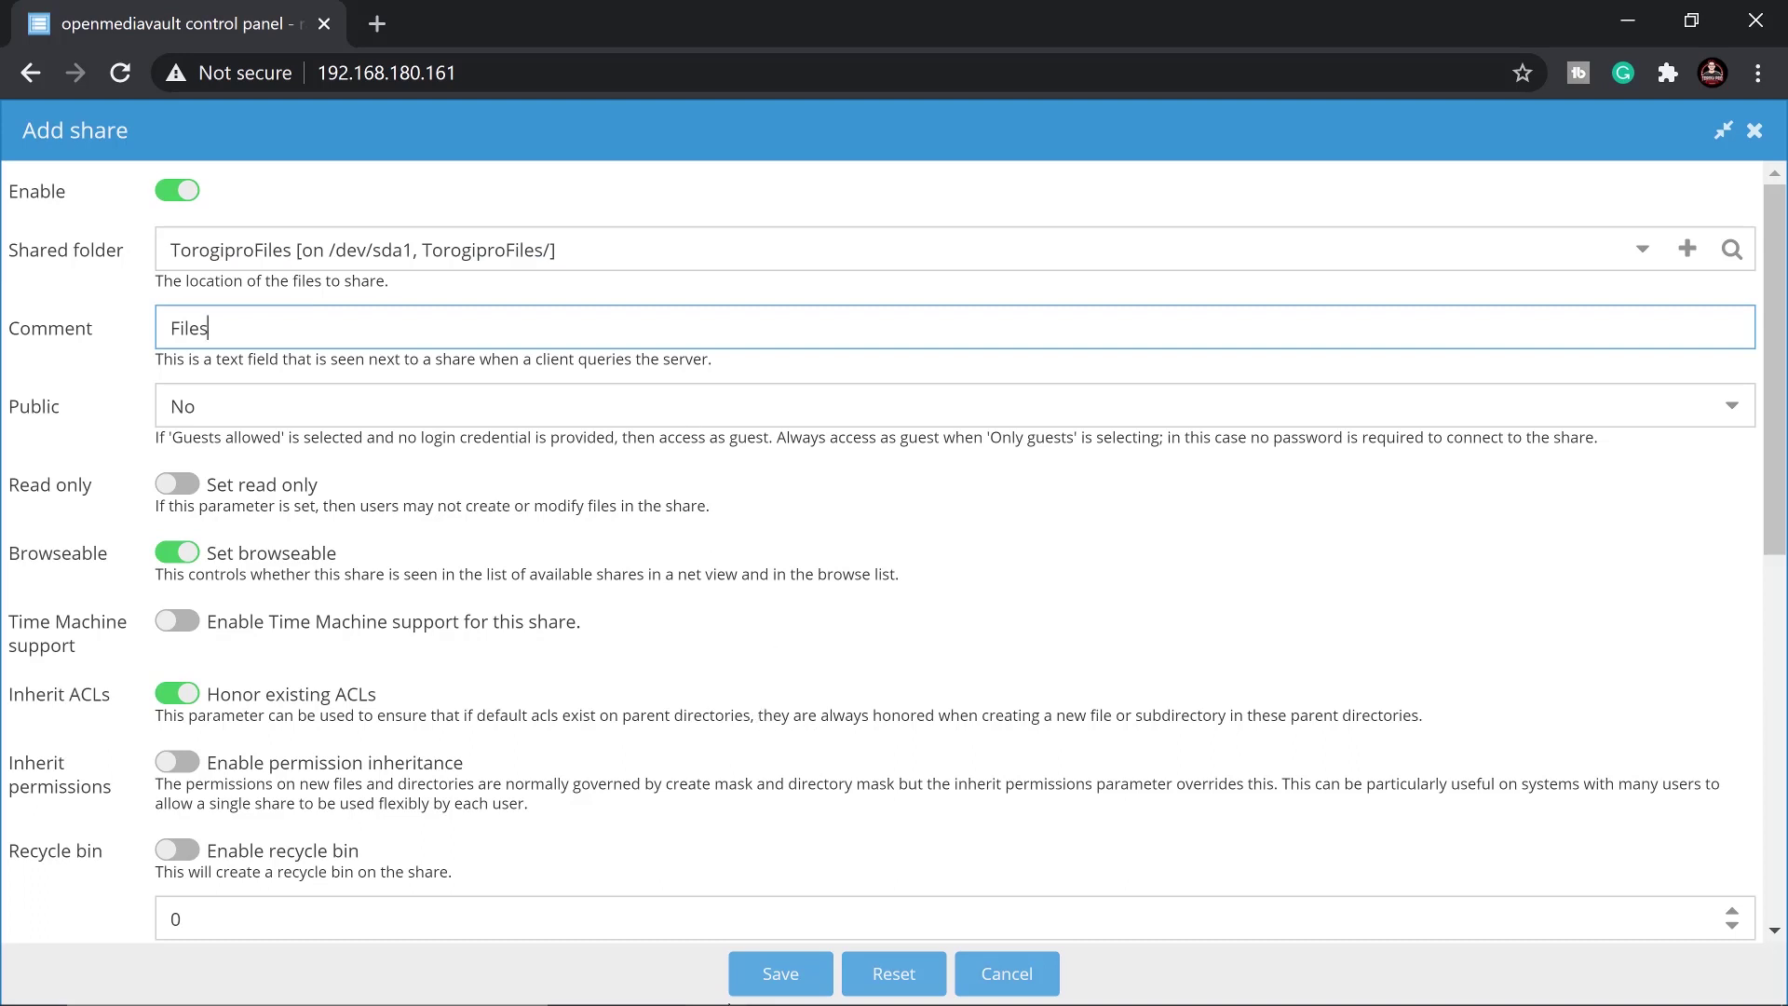
left_click(1731, 405)
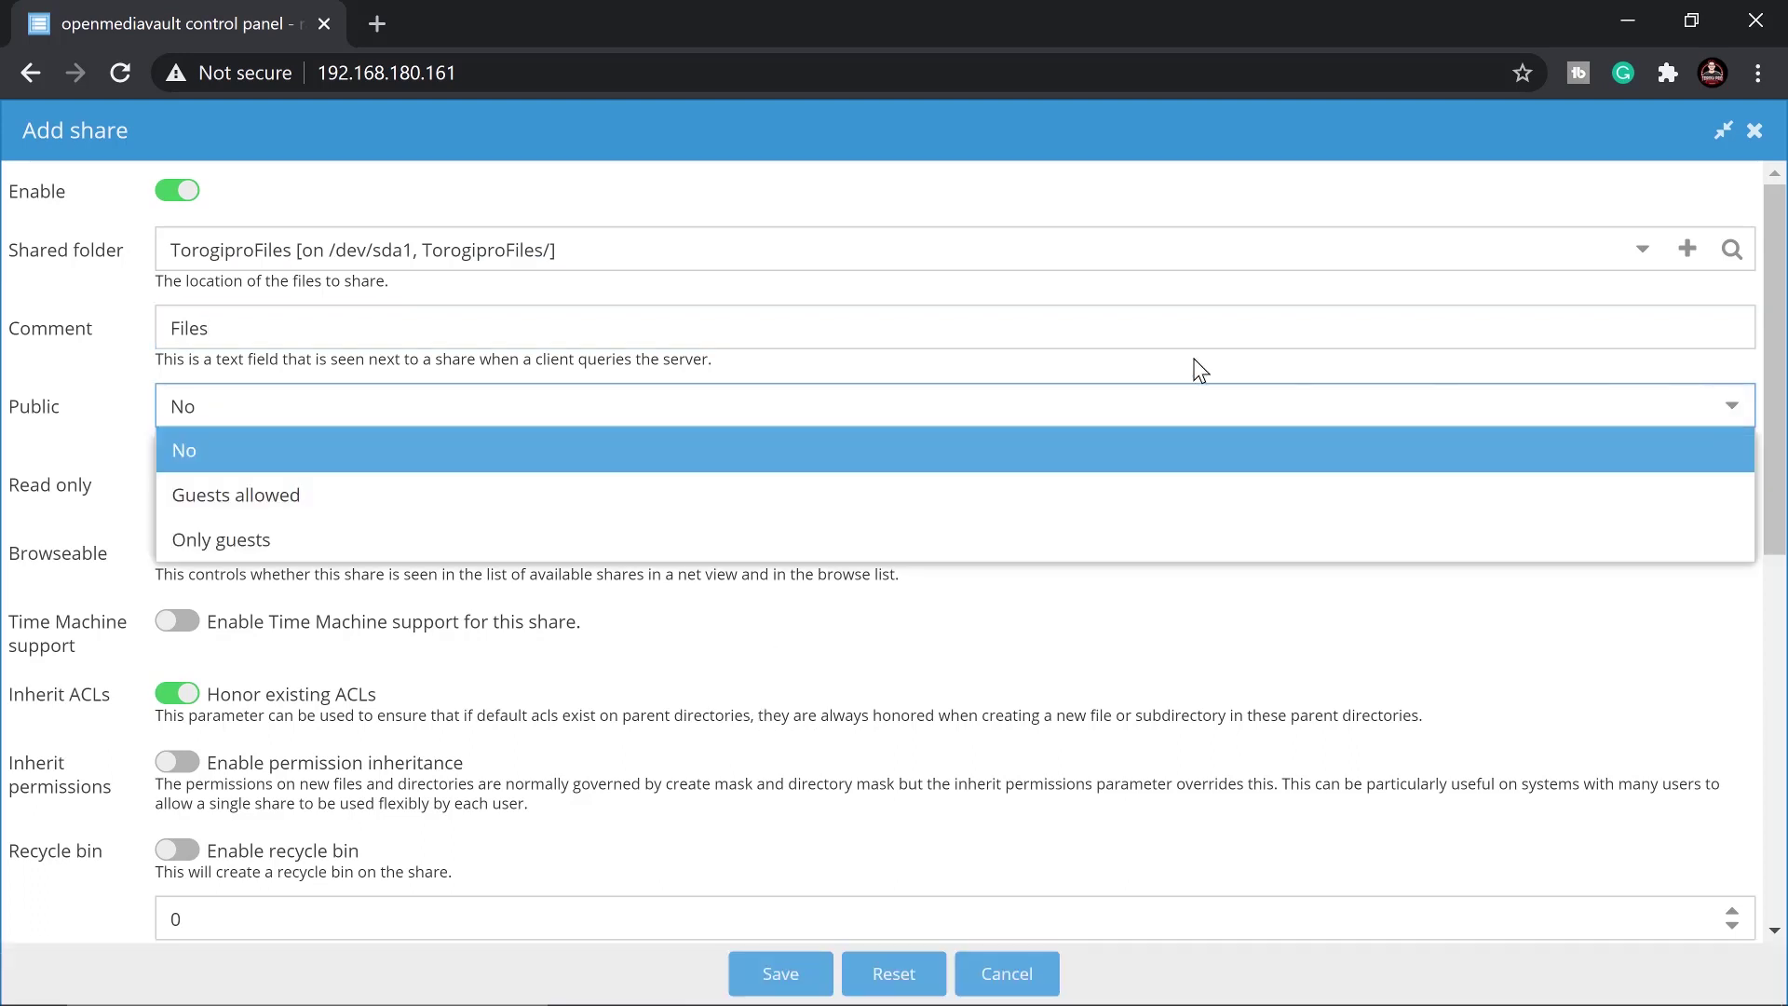
left_click(297, 498)
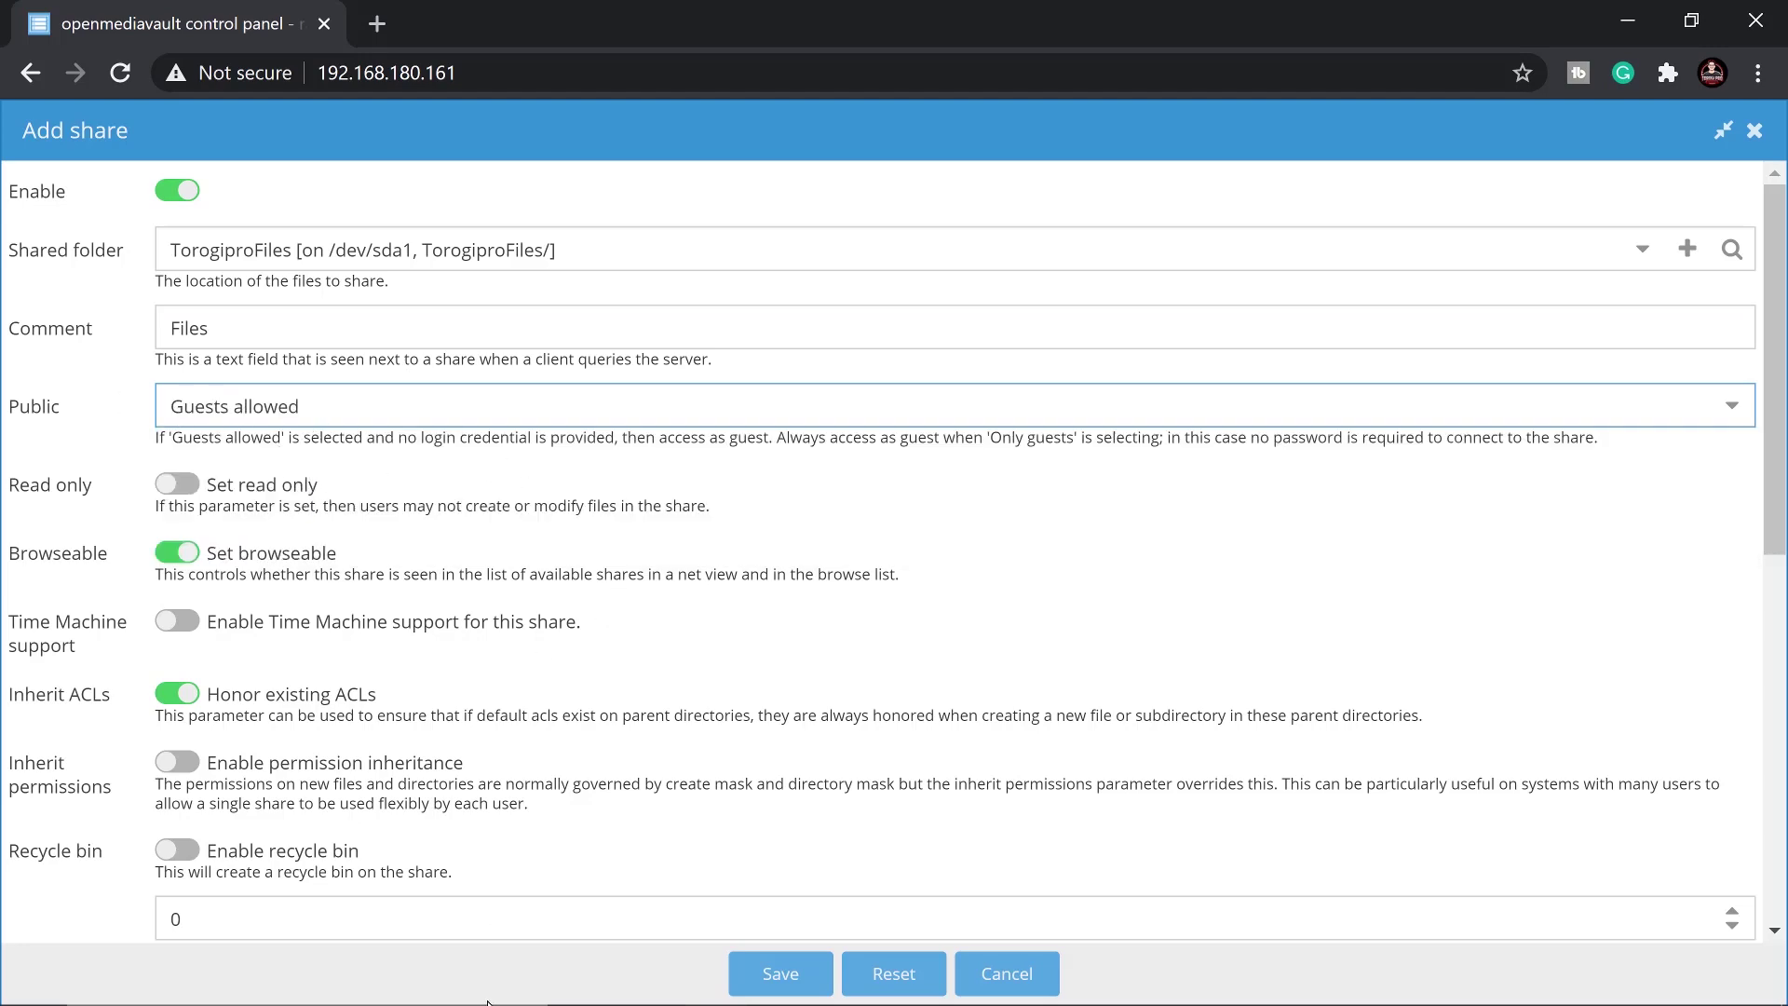
scroll(723, 718, "down", 3)
Save the TorogiproFiles SMB share, apply and confirm the changes, then open Windows search
left_click(757, 968)
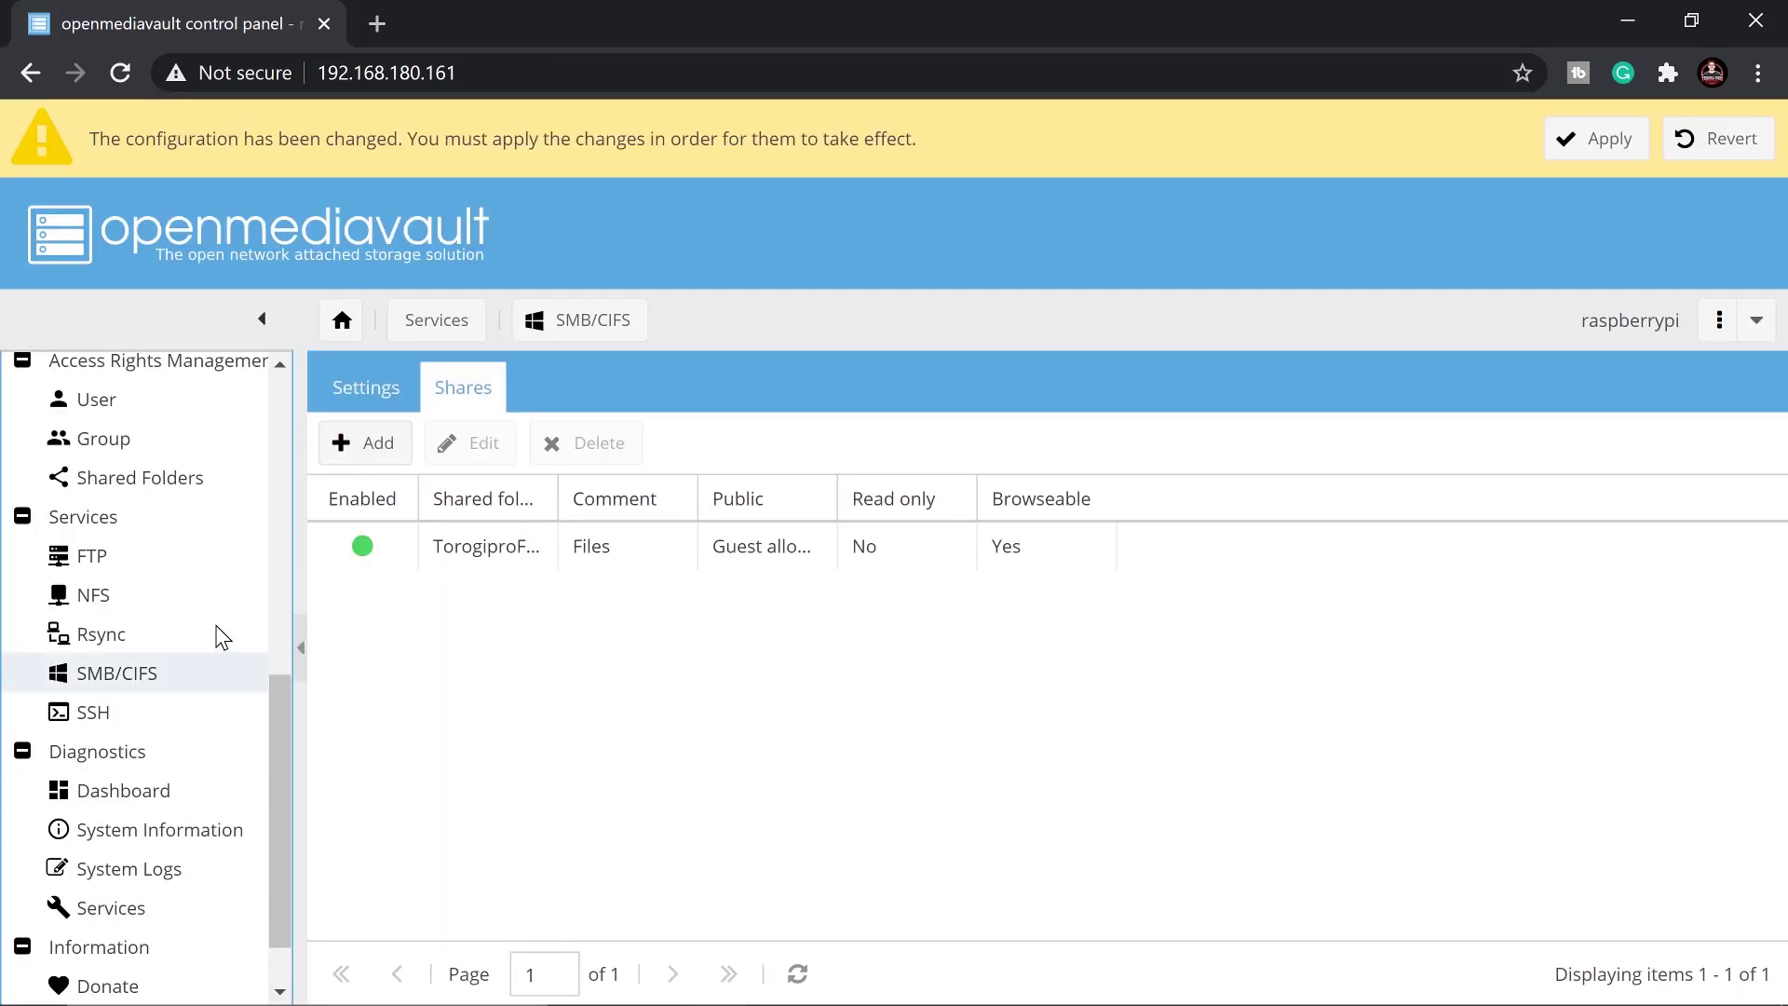
left_click(1609, 149)
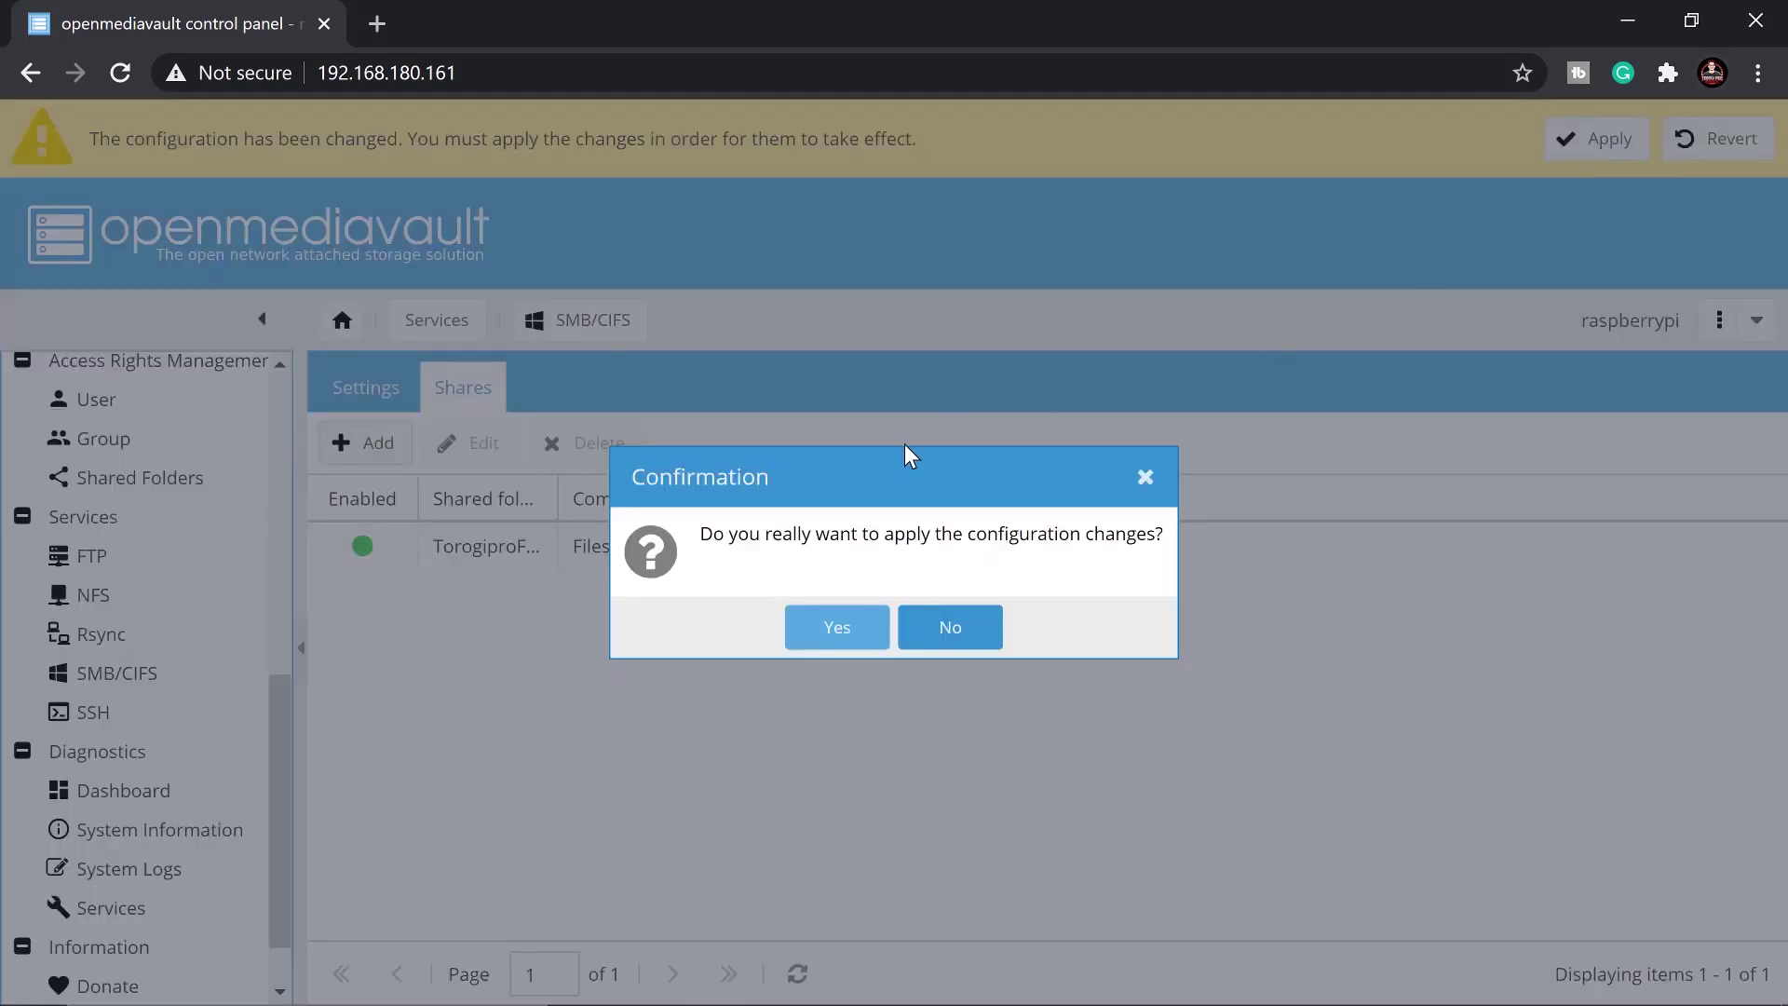
left_click(832, 626)
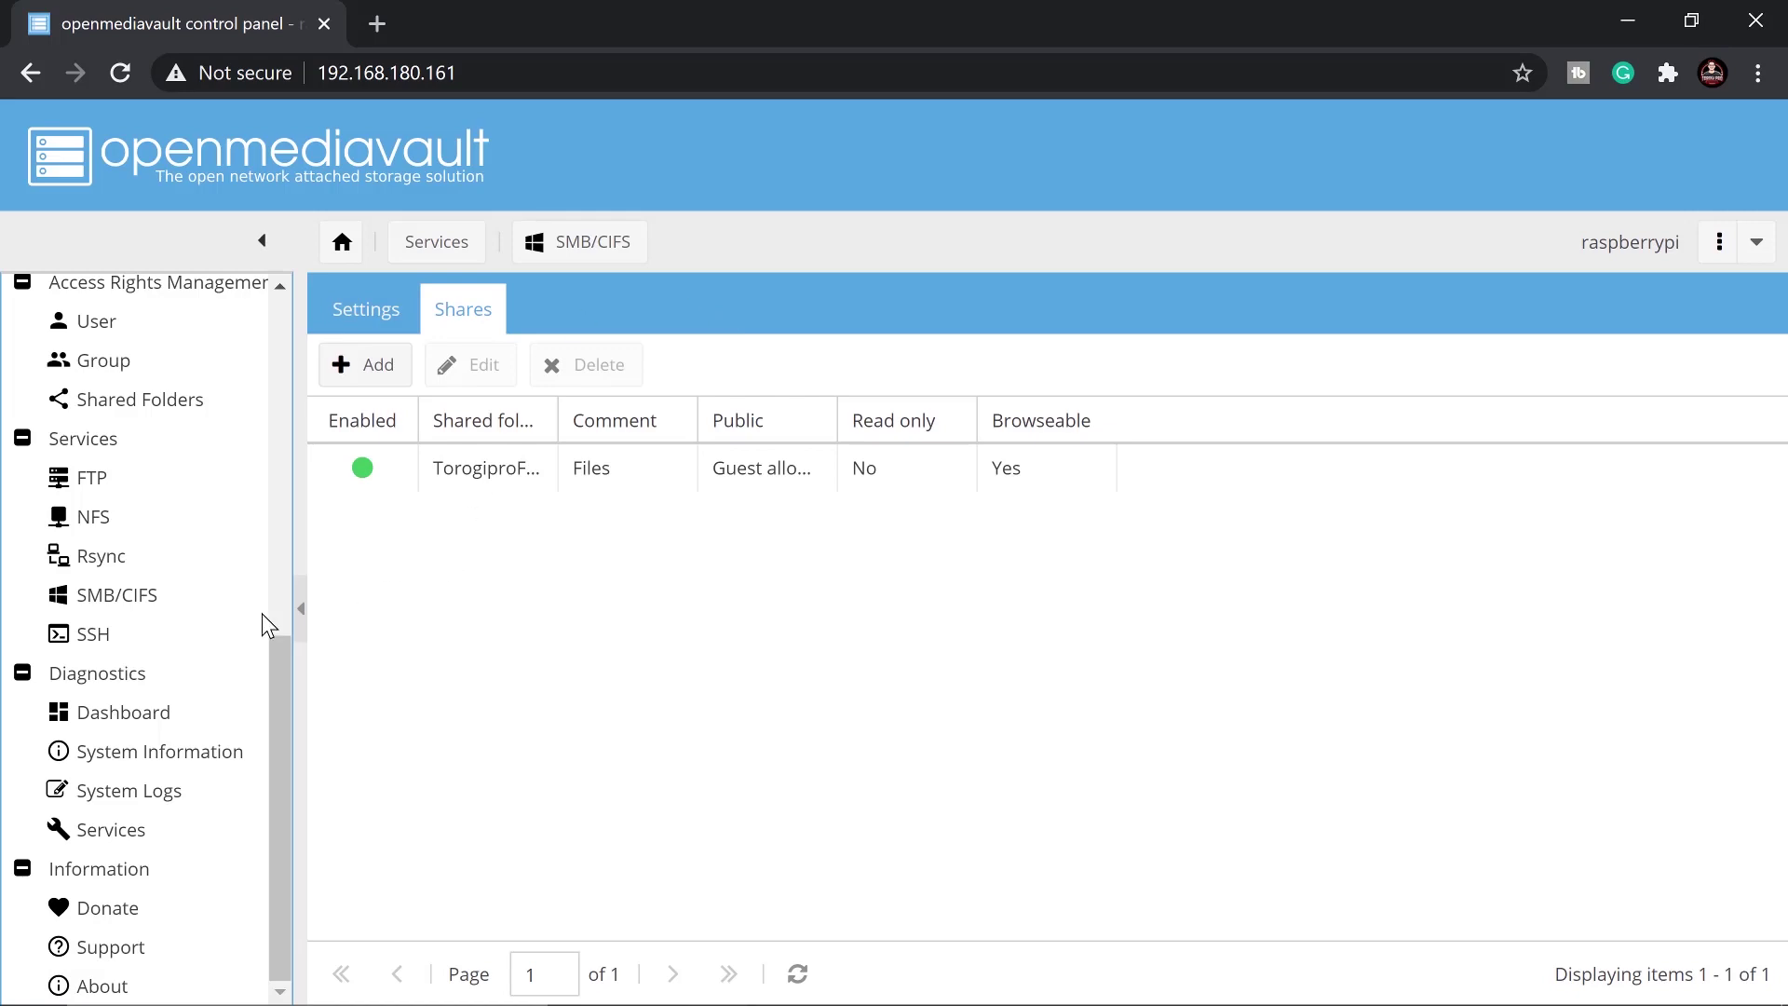
scroll(160, 529, "up", 1)
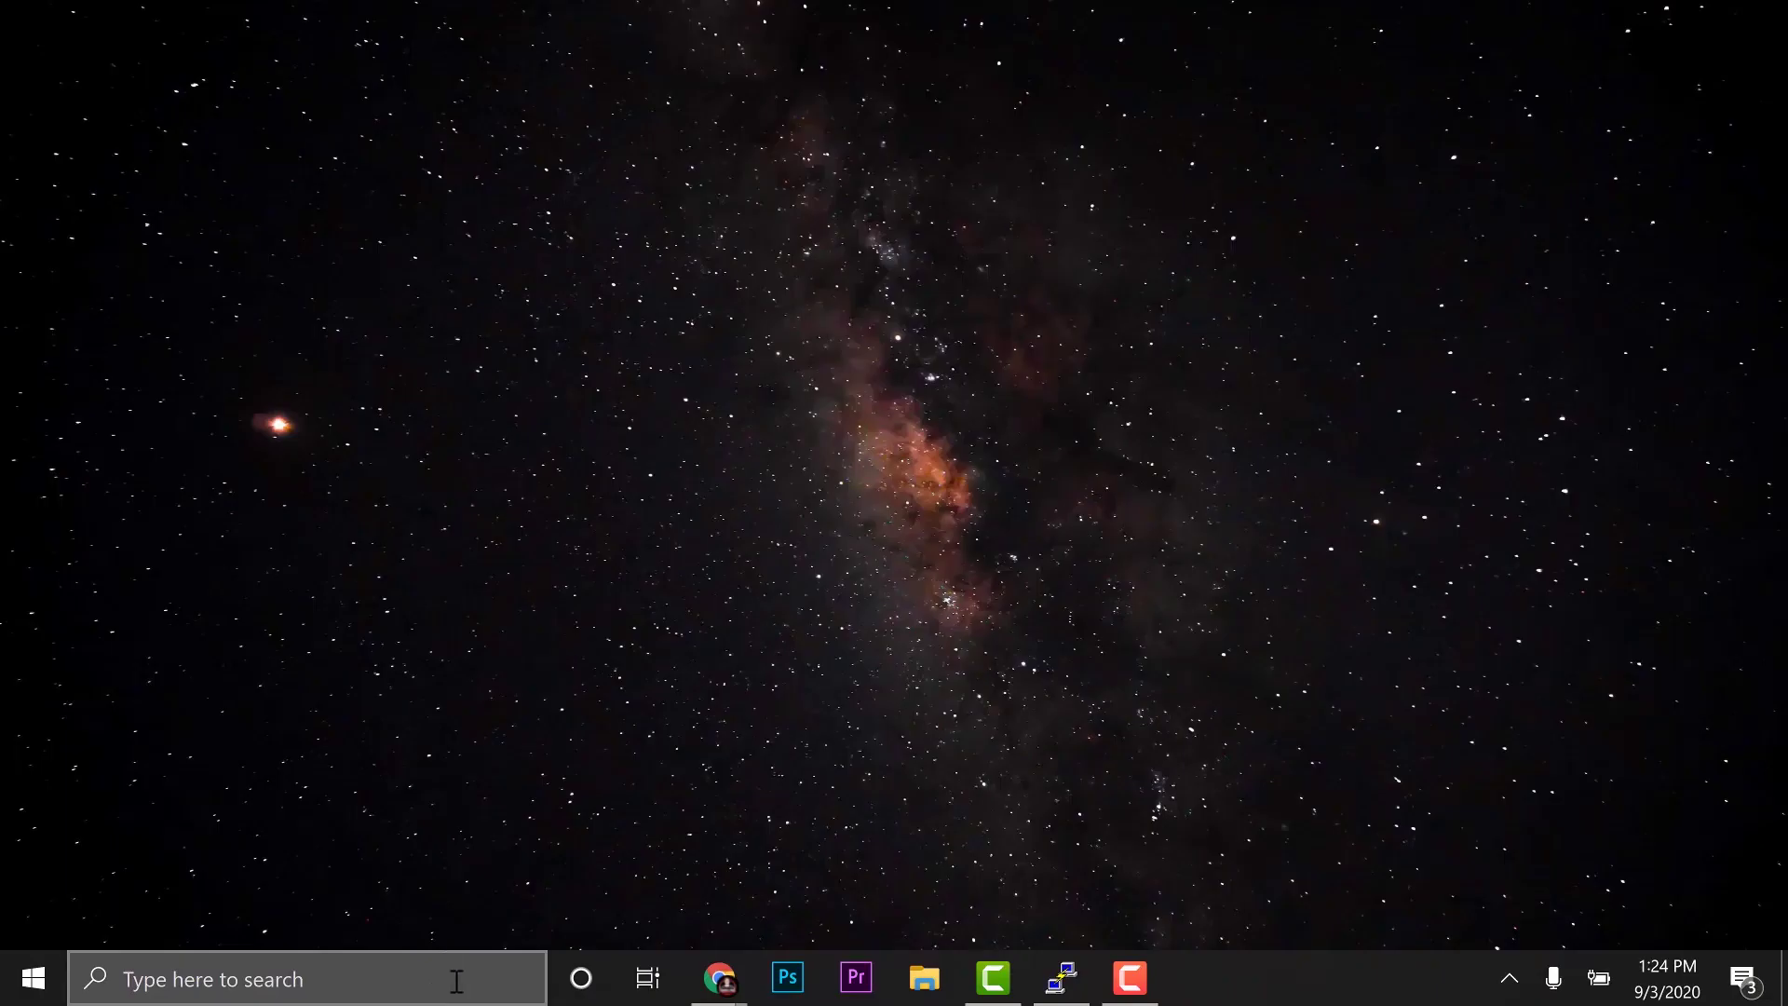
left_click(457, 980)
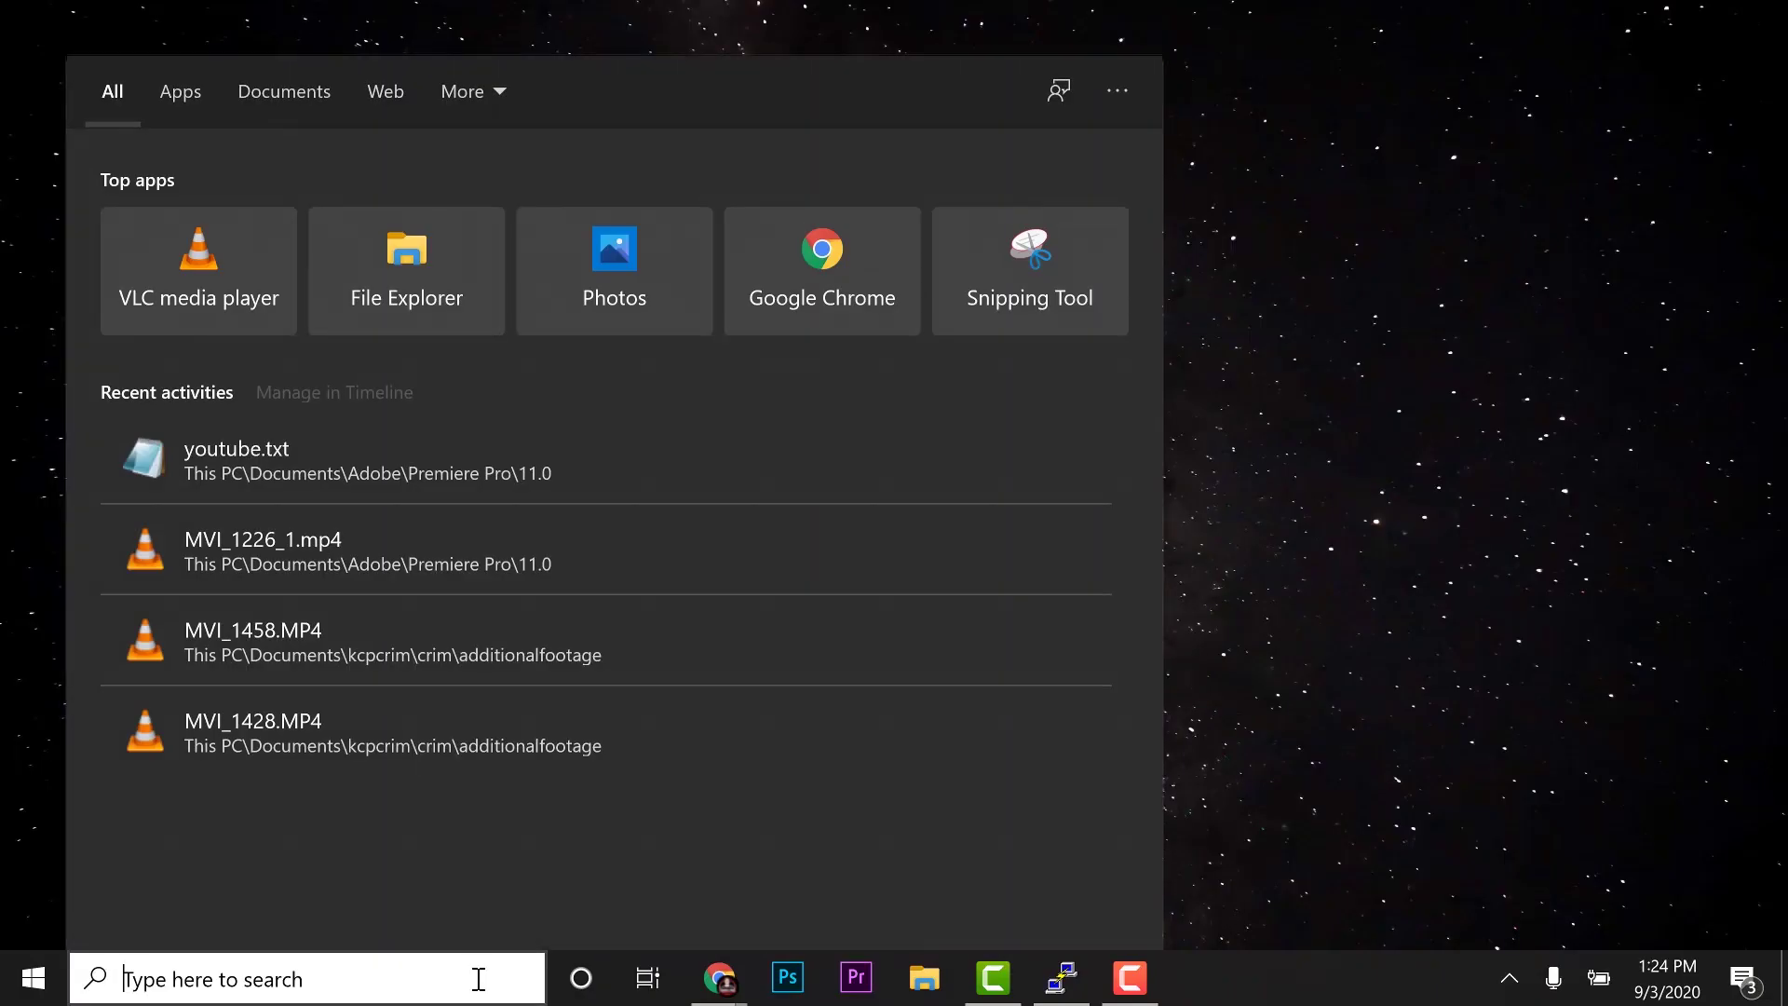
Open the server at \\192.168.180.161 from Windows Search to list its shares
type("\\\\192")
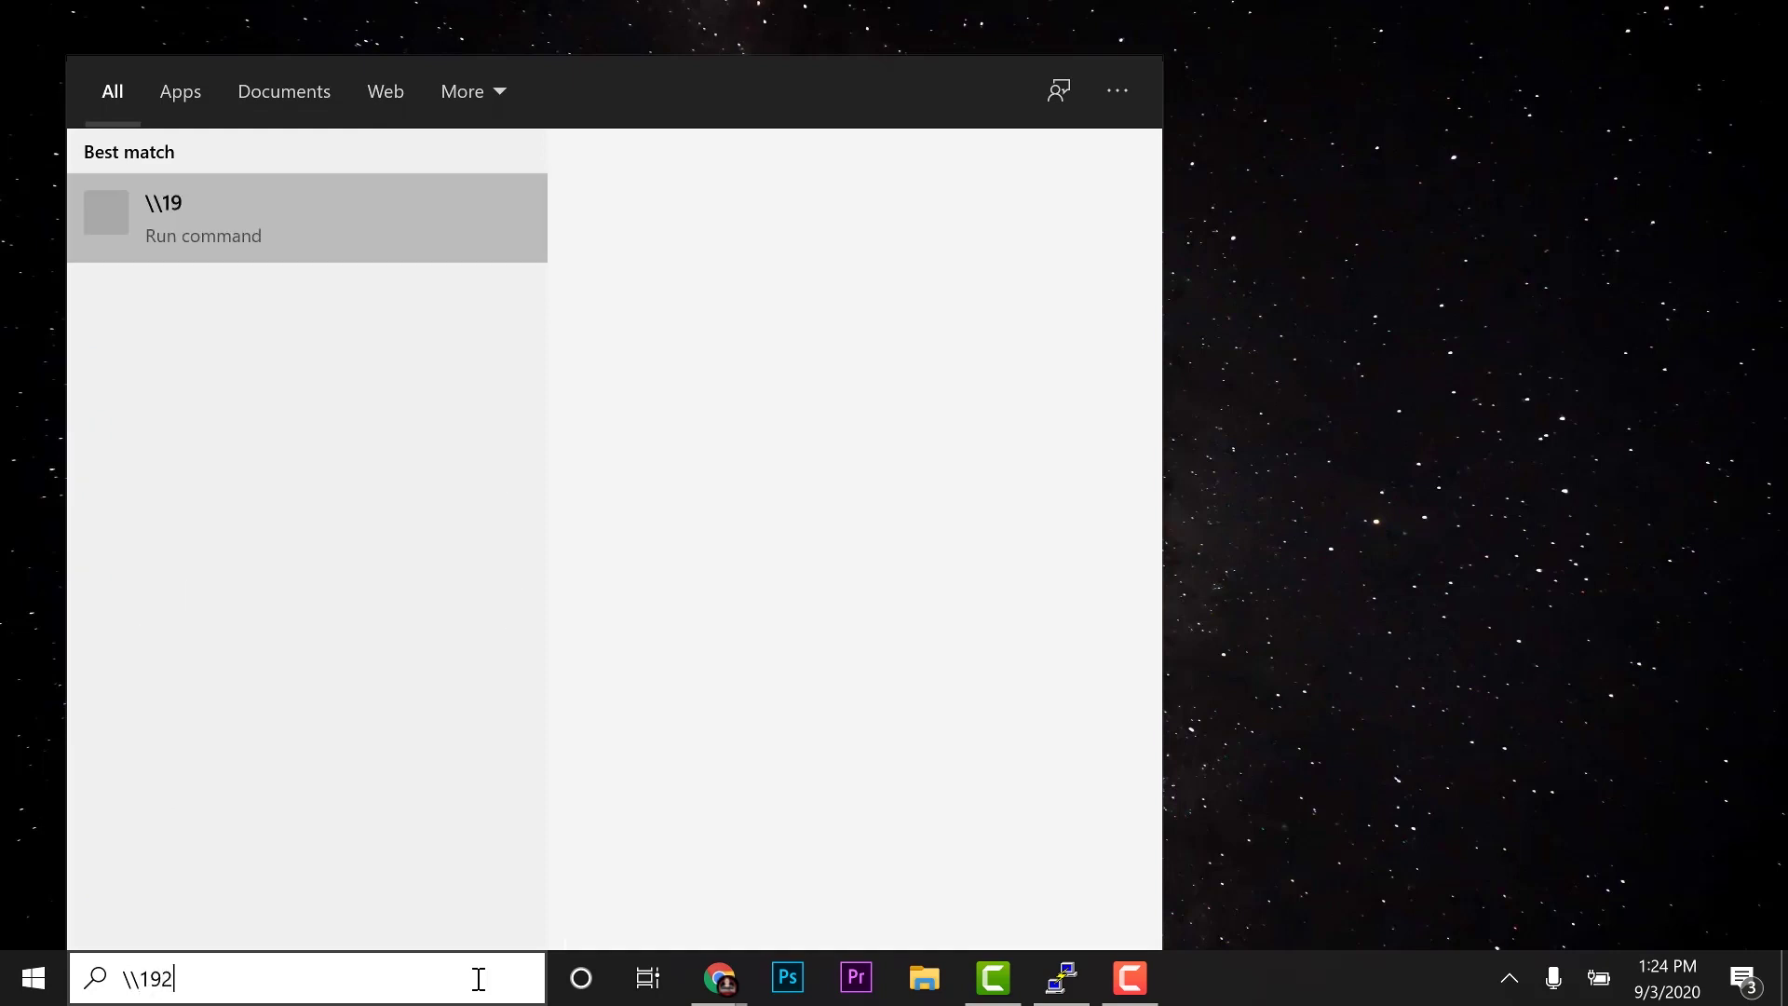
type(".168.18")
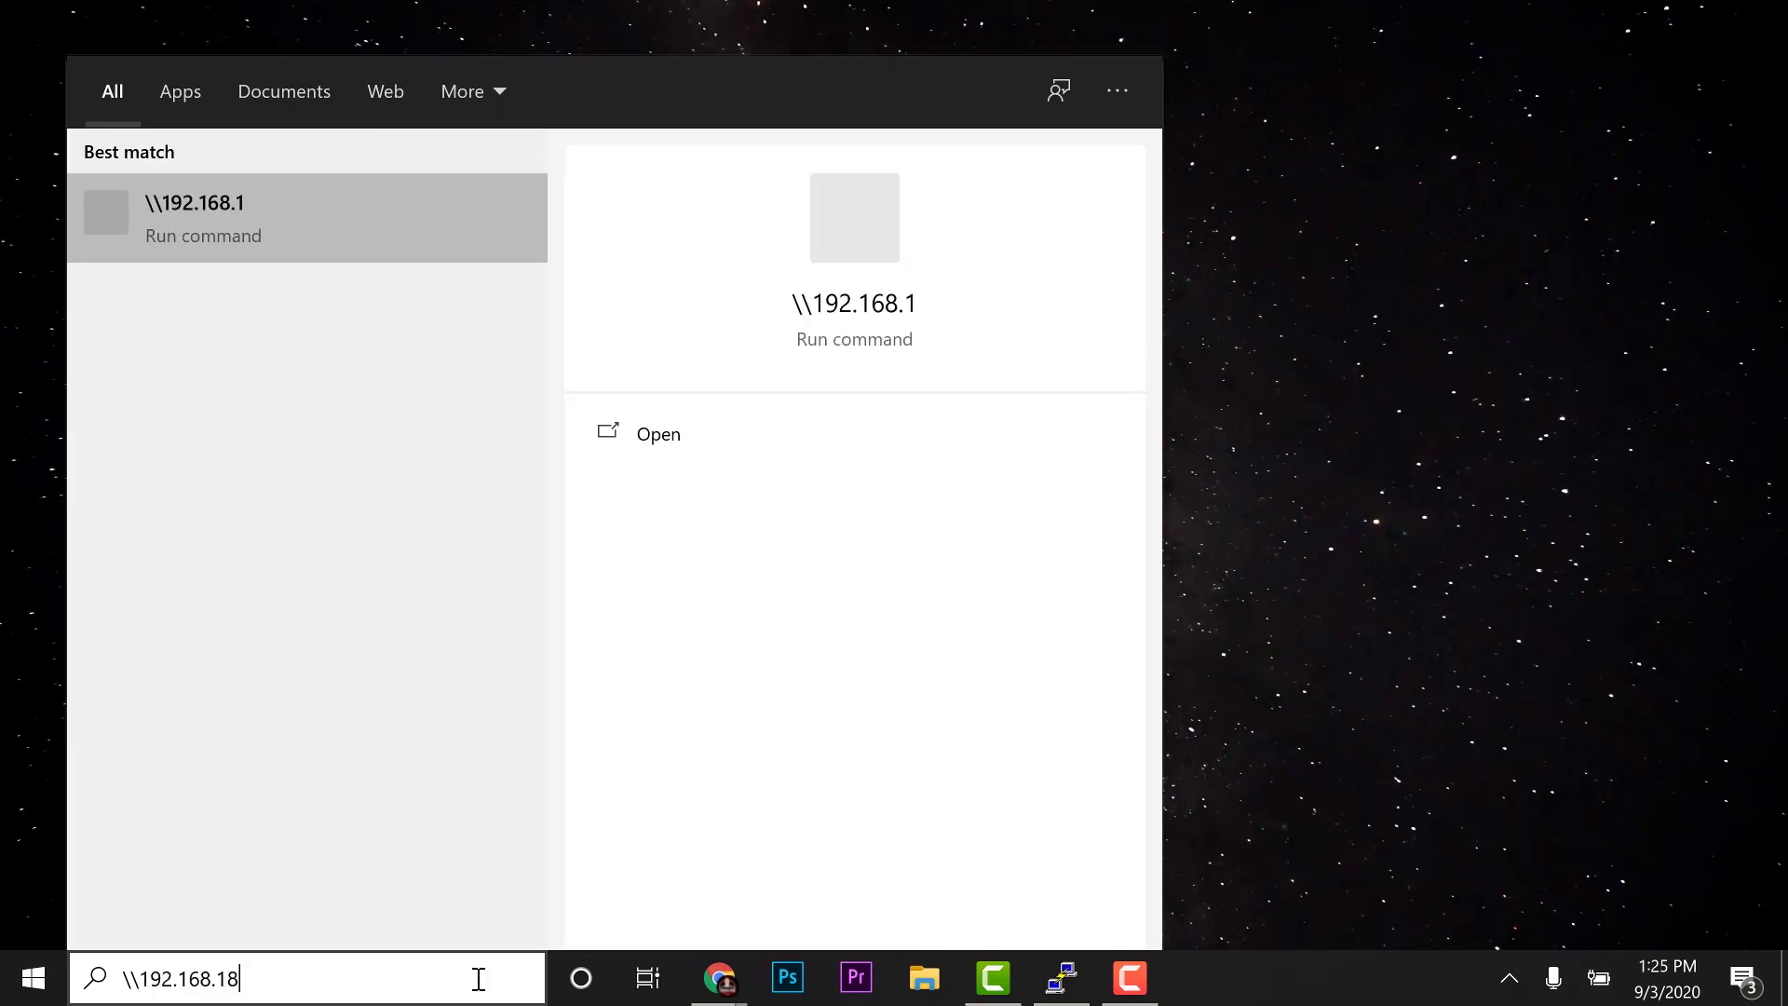
type("0.161")
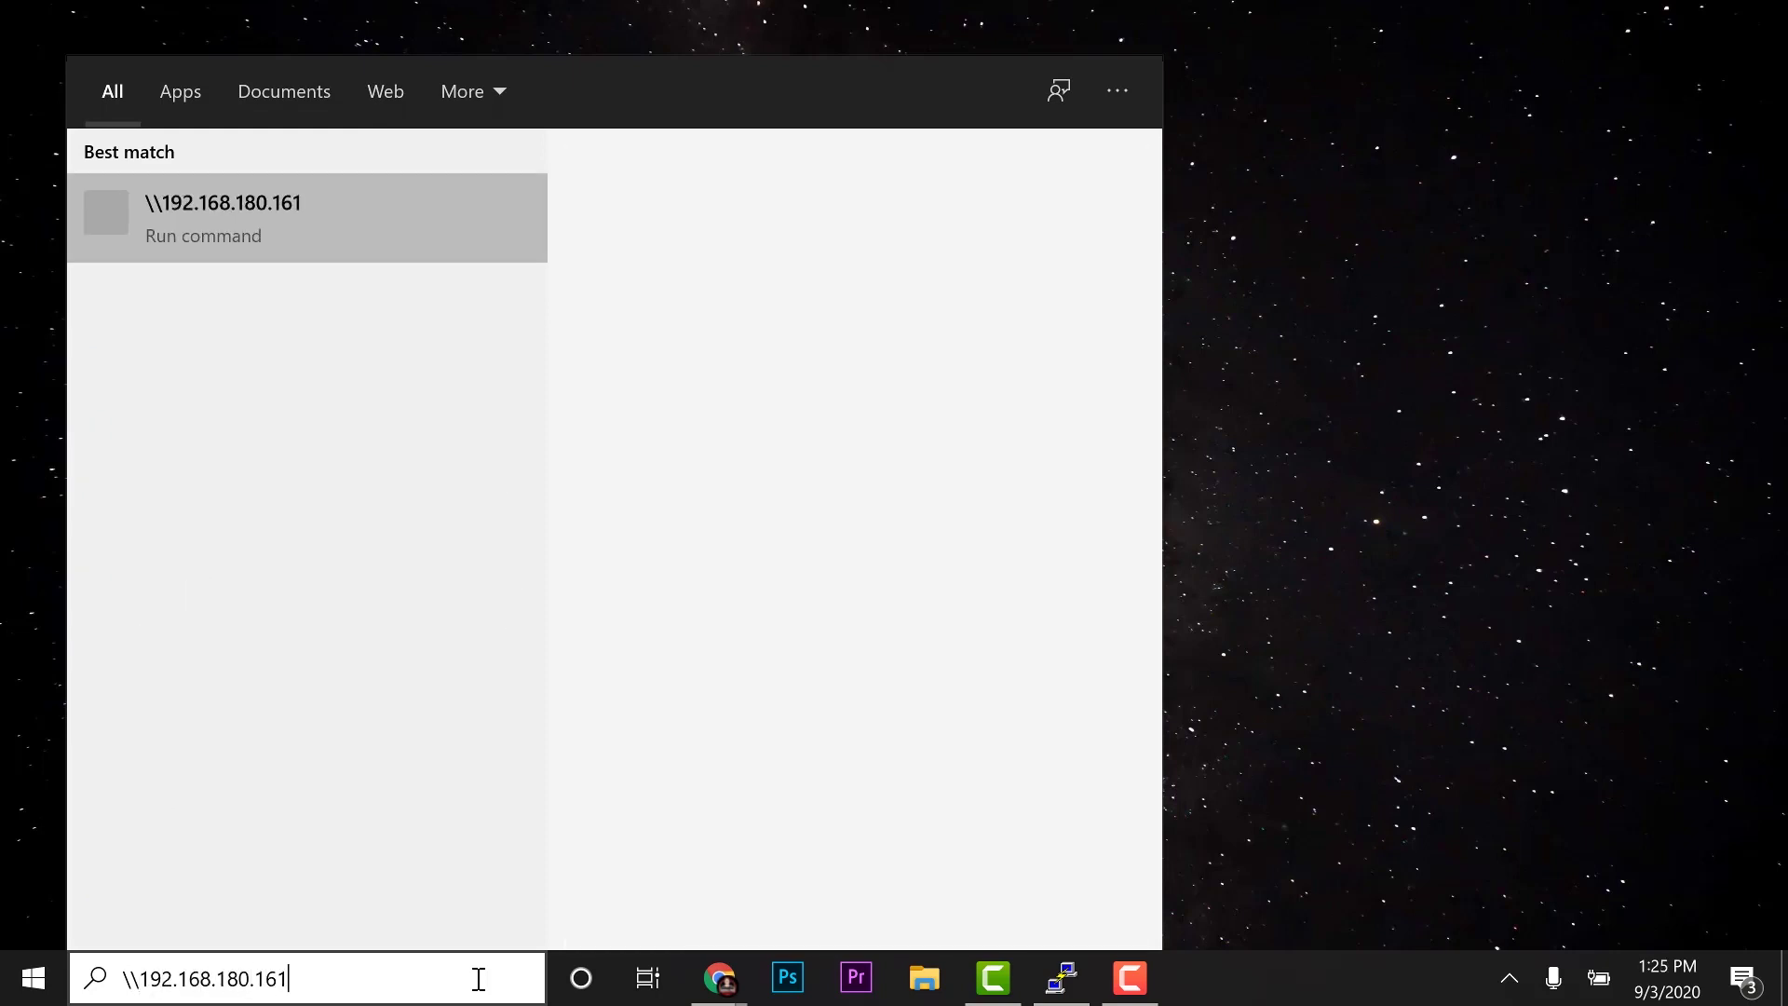
key("Return")
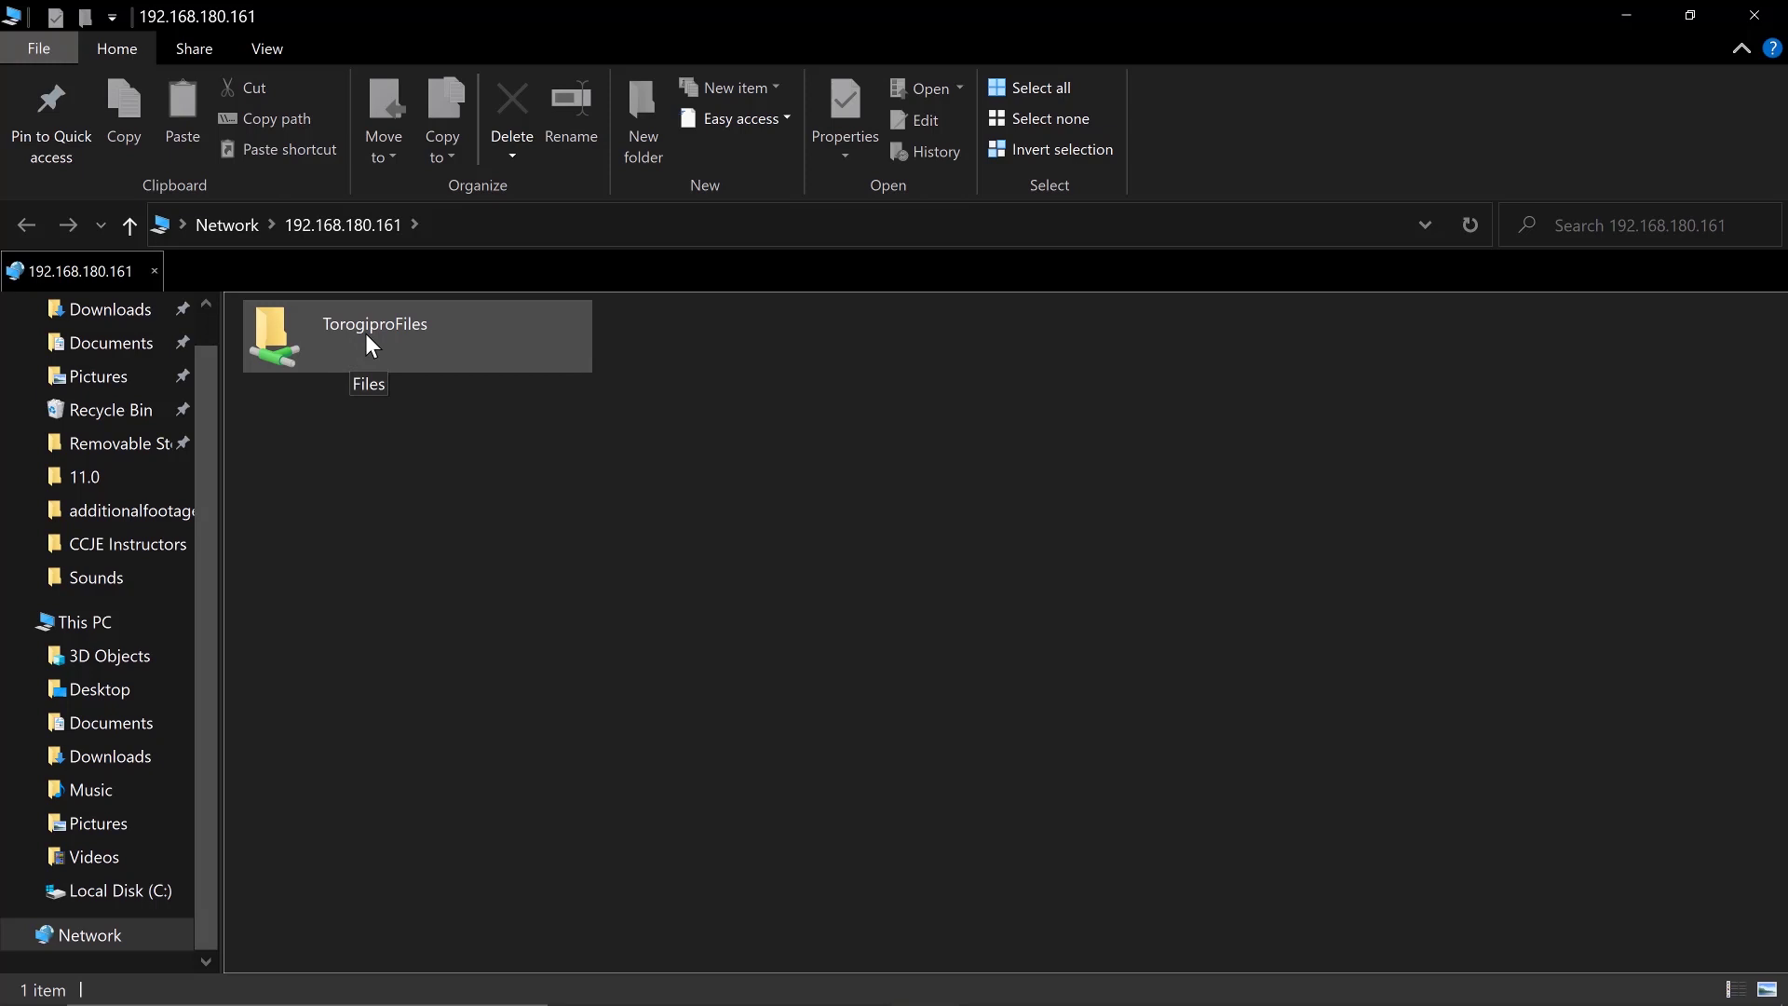
Open the TorogiproFiles share and create a new folder named sample
left_click(306, 341)
double_click(327, 333)
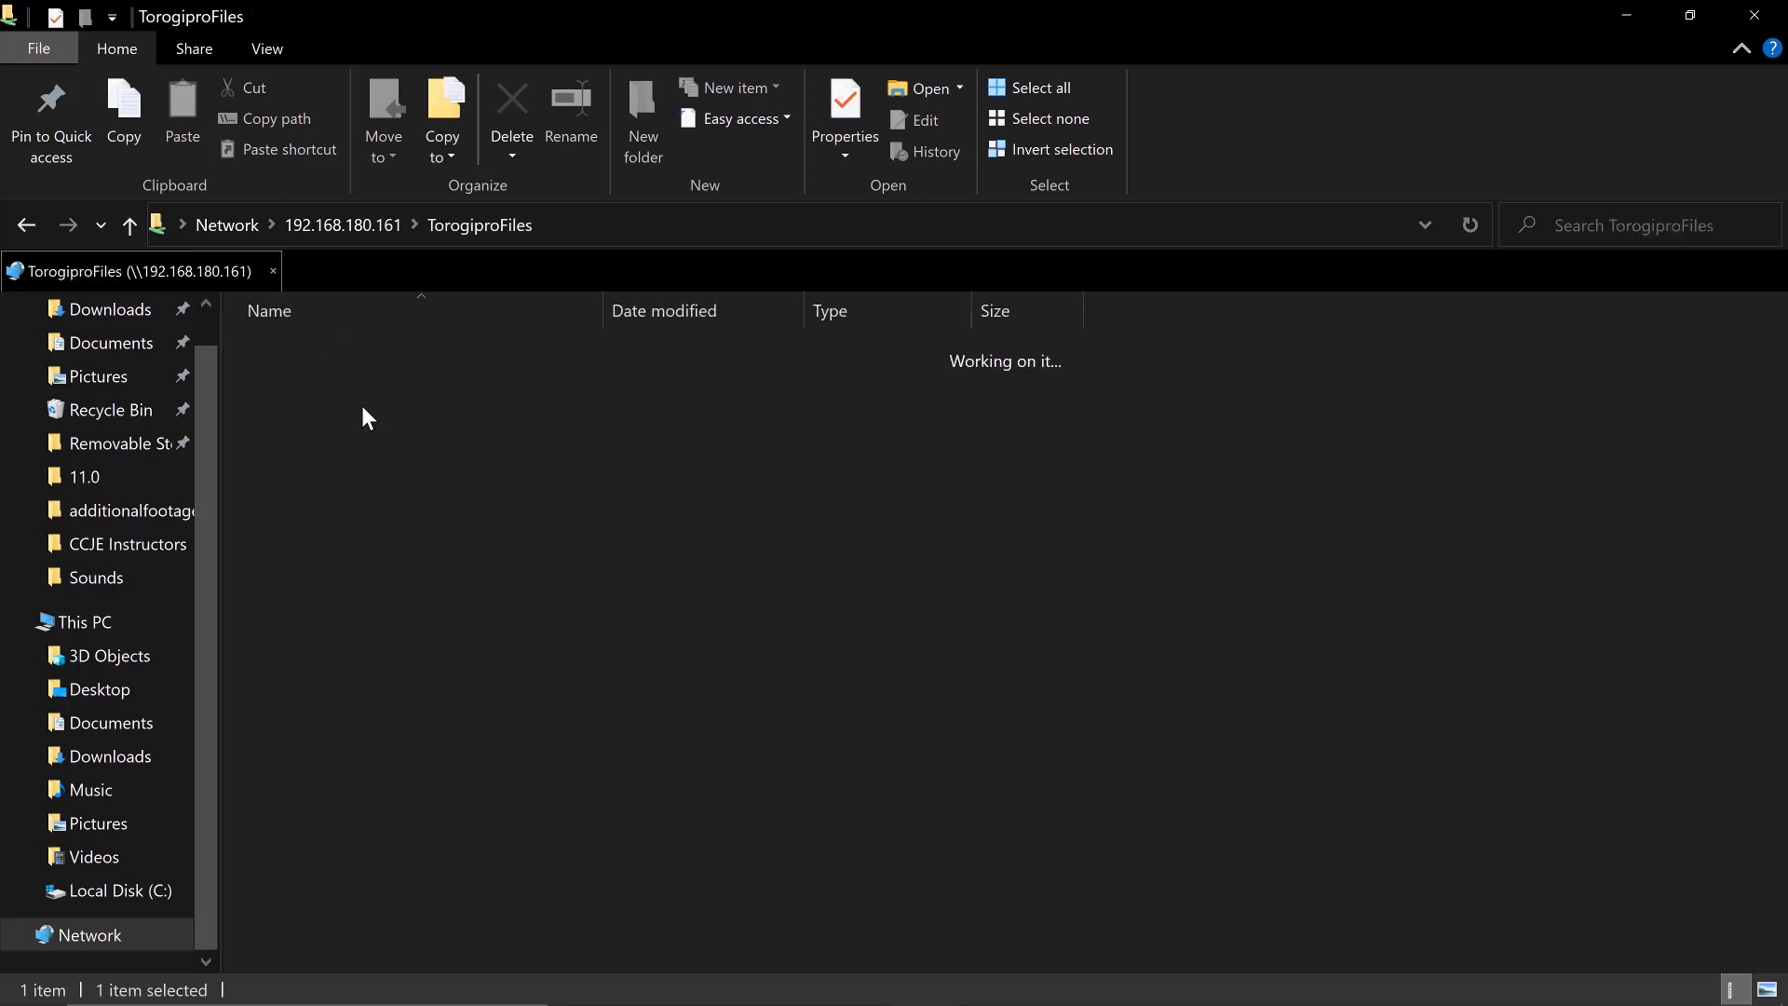
right_click(429, 456)
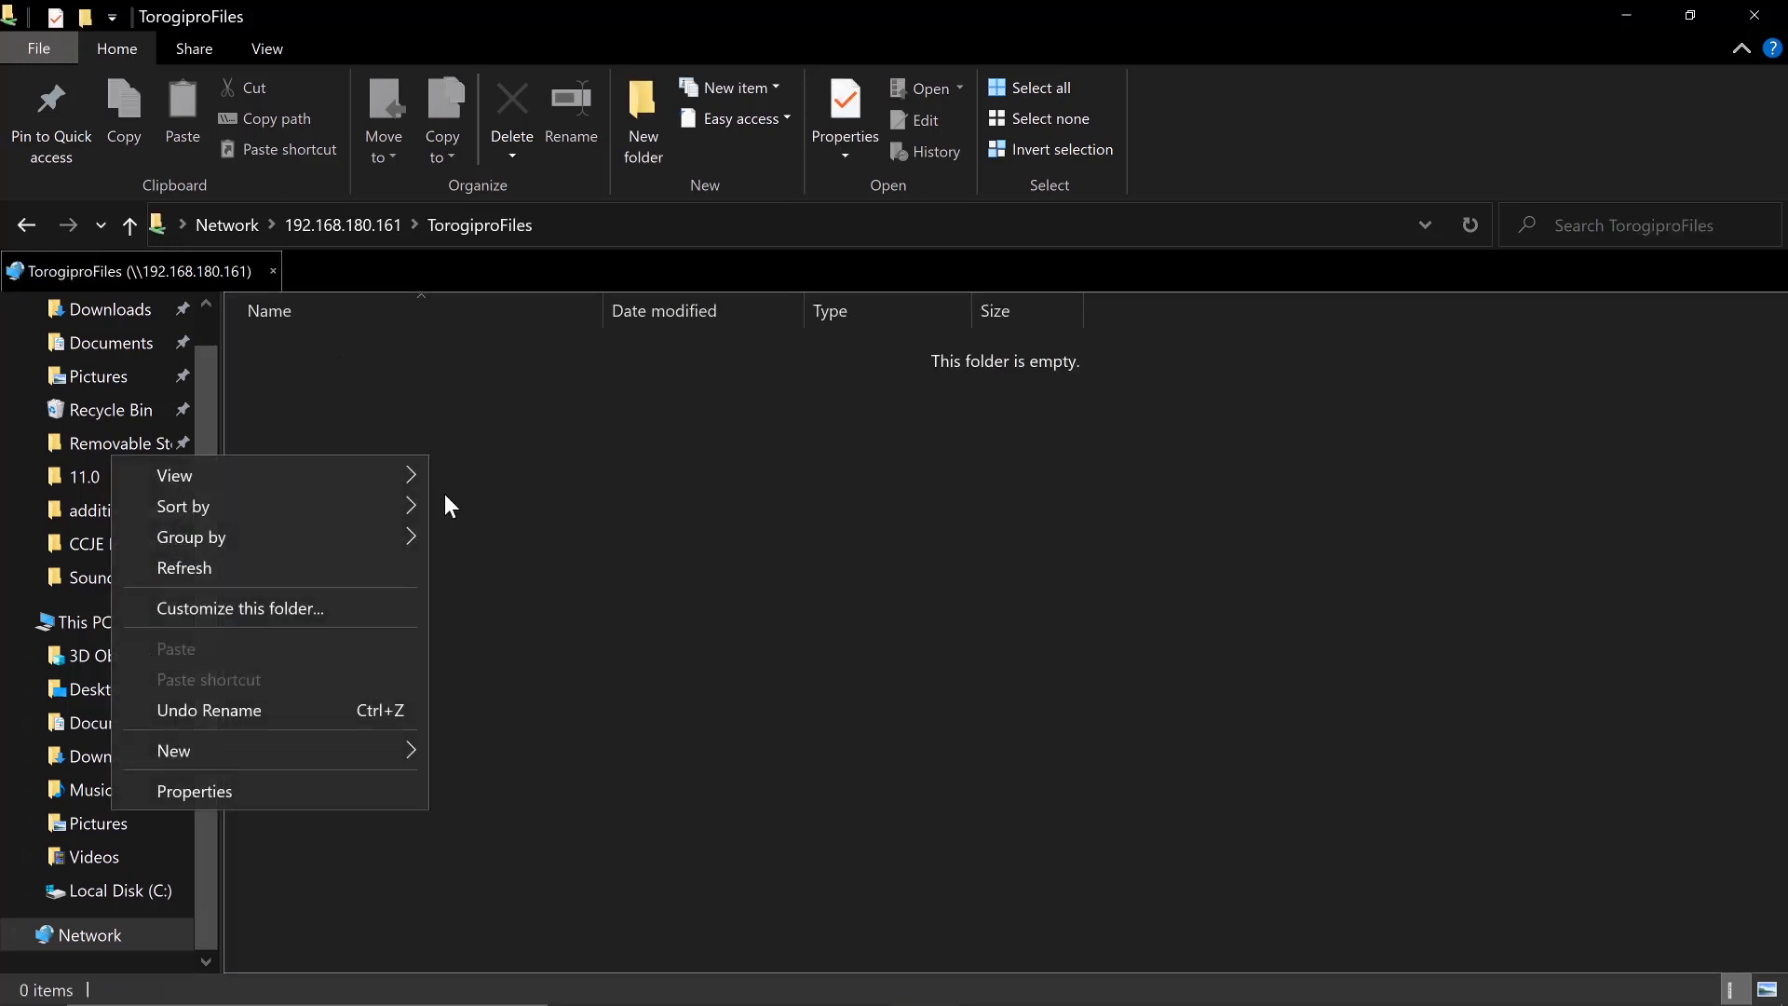
mouse_move(266, 757)
left_click(499, 460)
type("s")
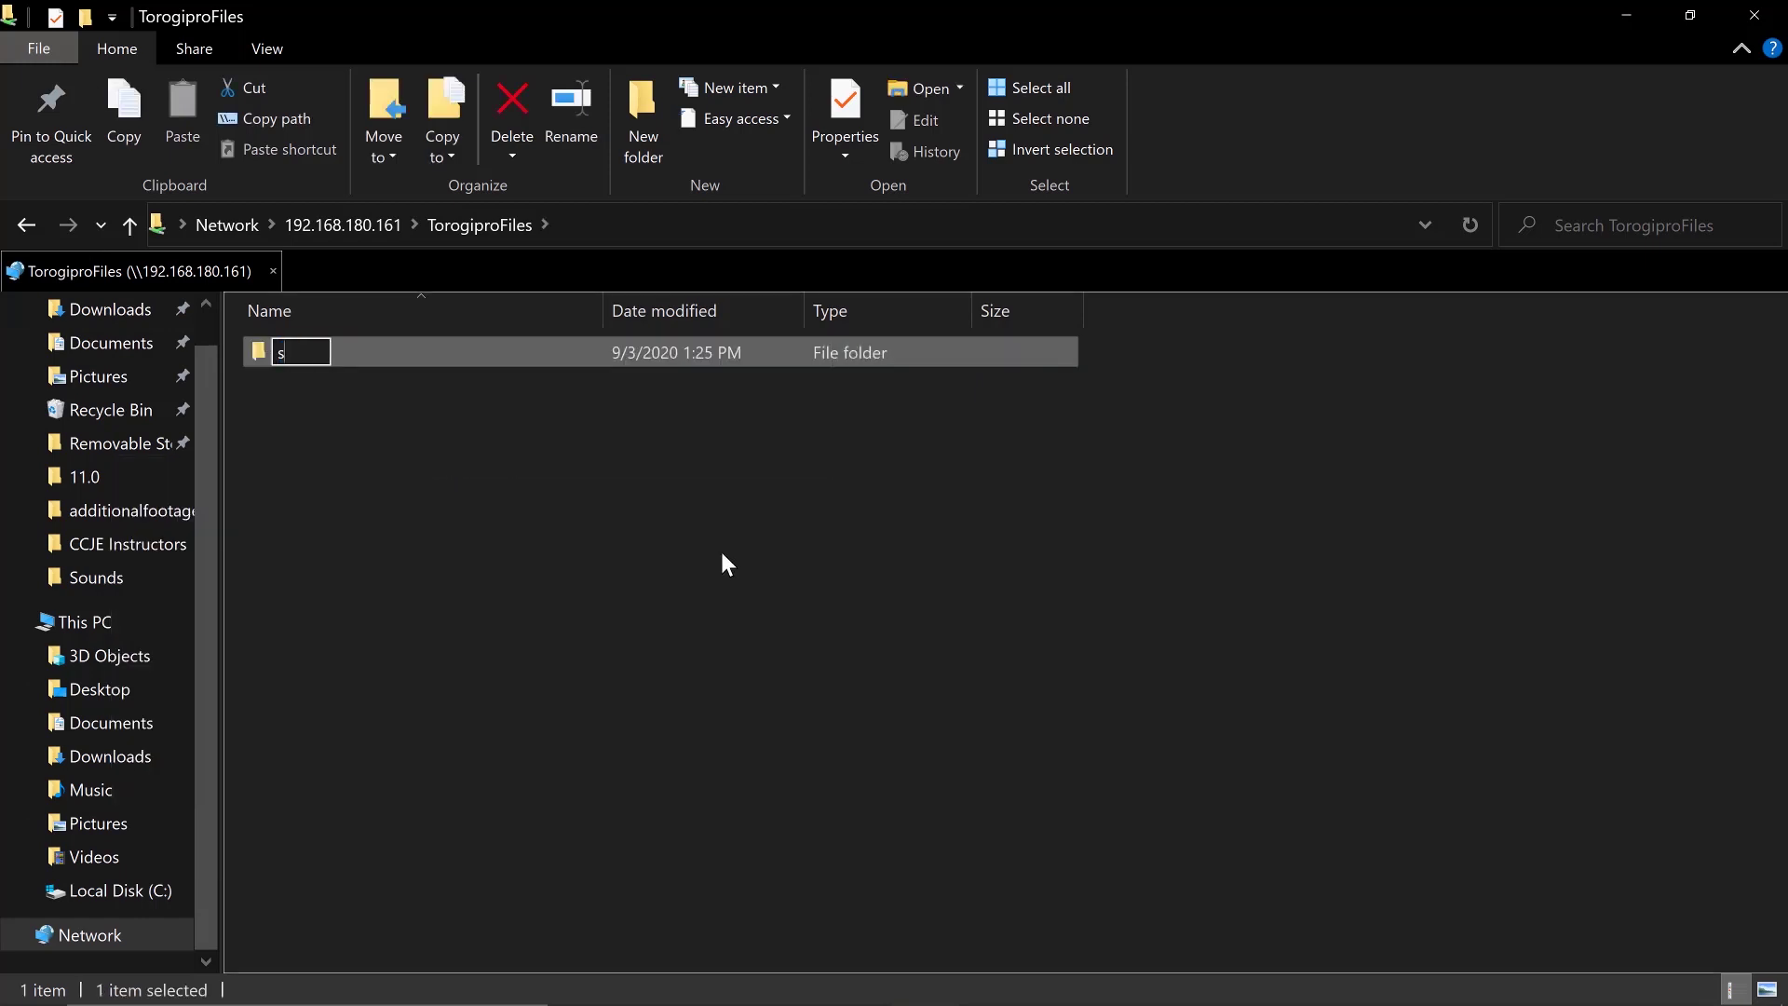
type("ample")
key("Return")
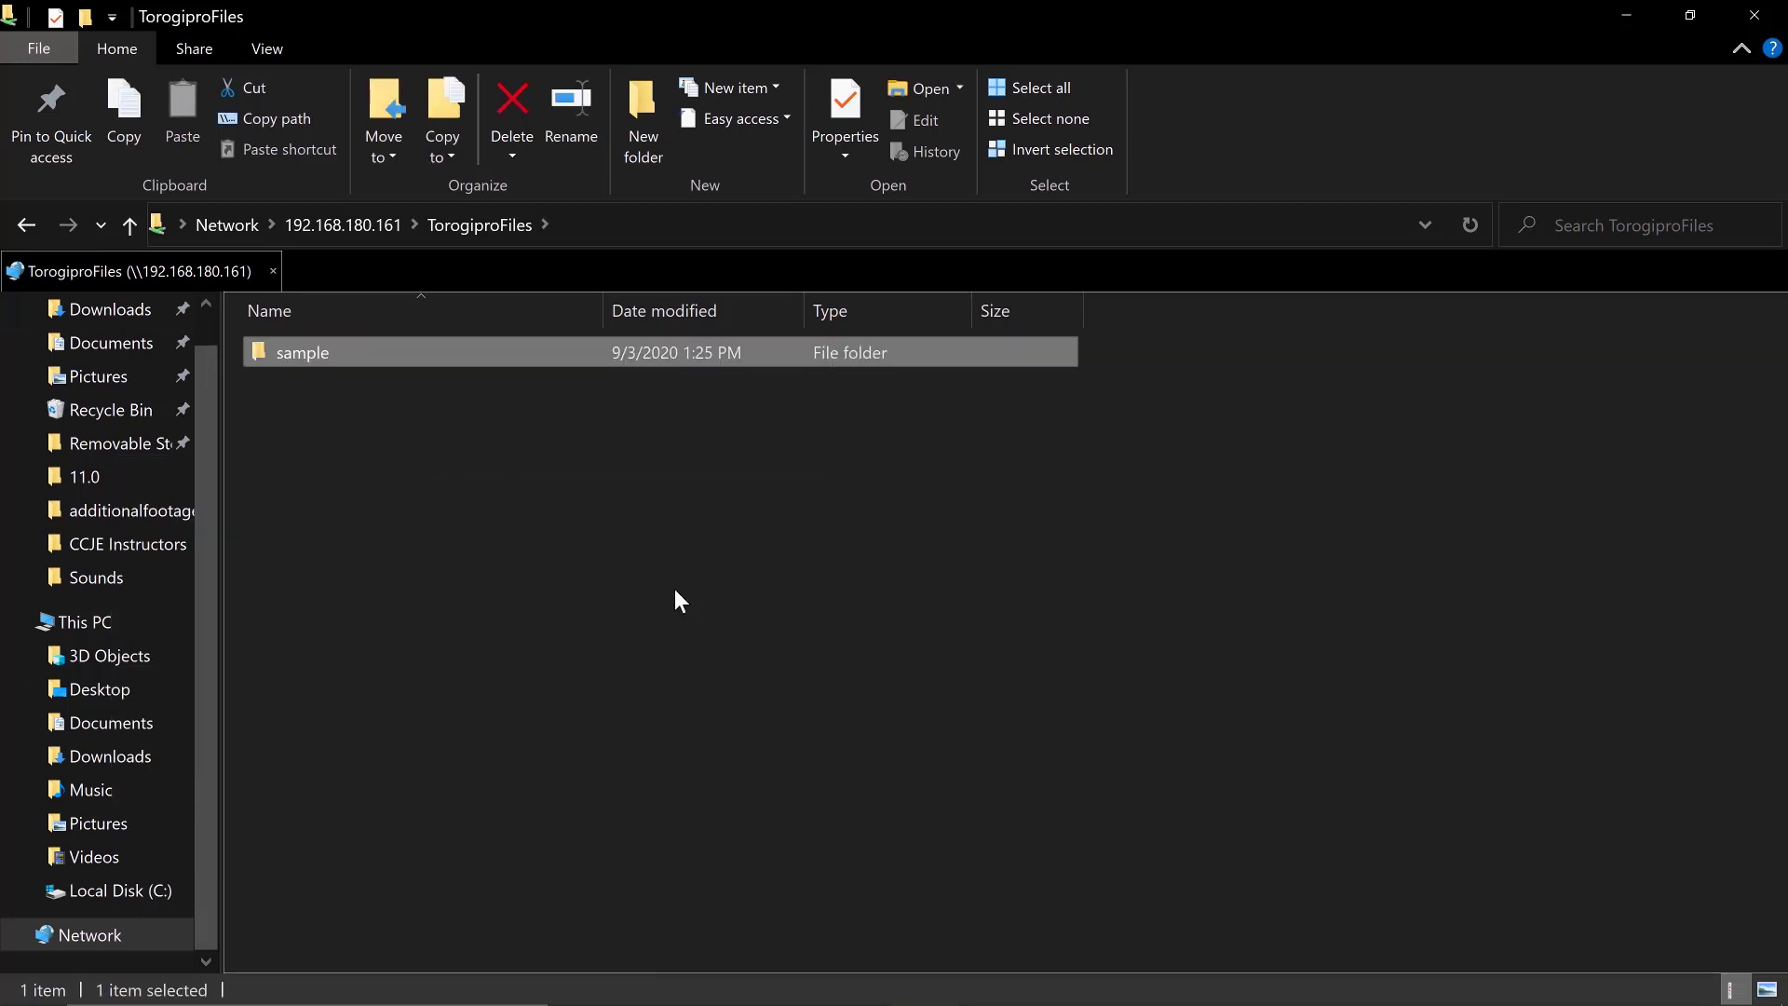
Create an empty sample.txt inside the sample folder, then return to the server's share list
left_click(674, 589)
double_click(377, 361)
right_click(495, 490)
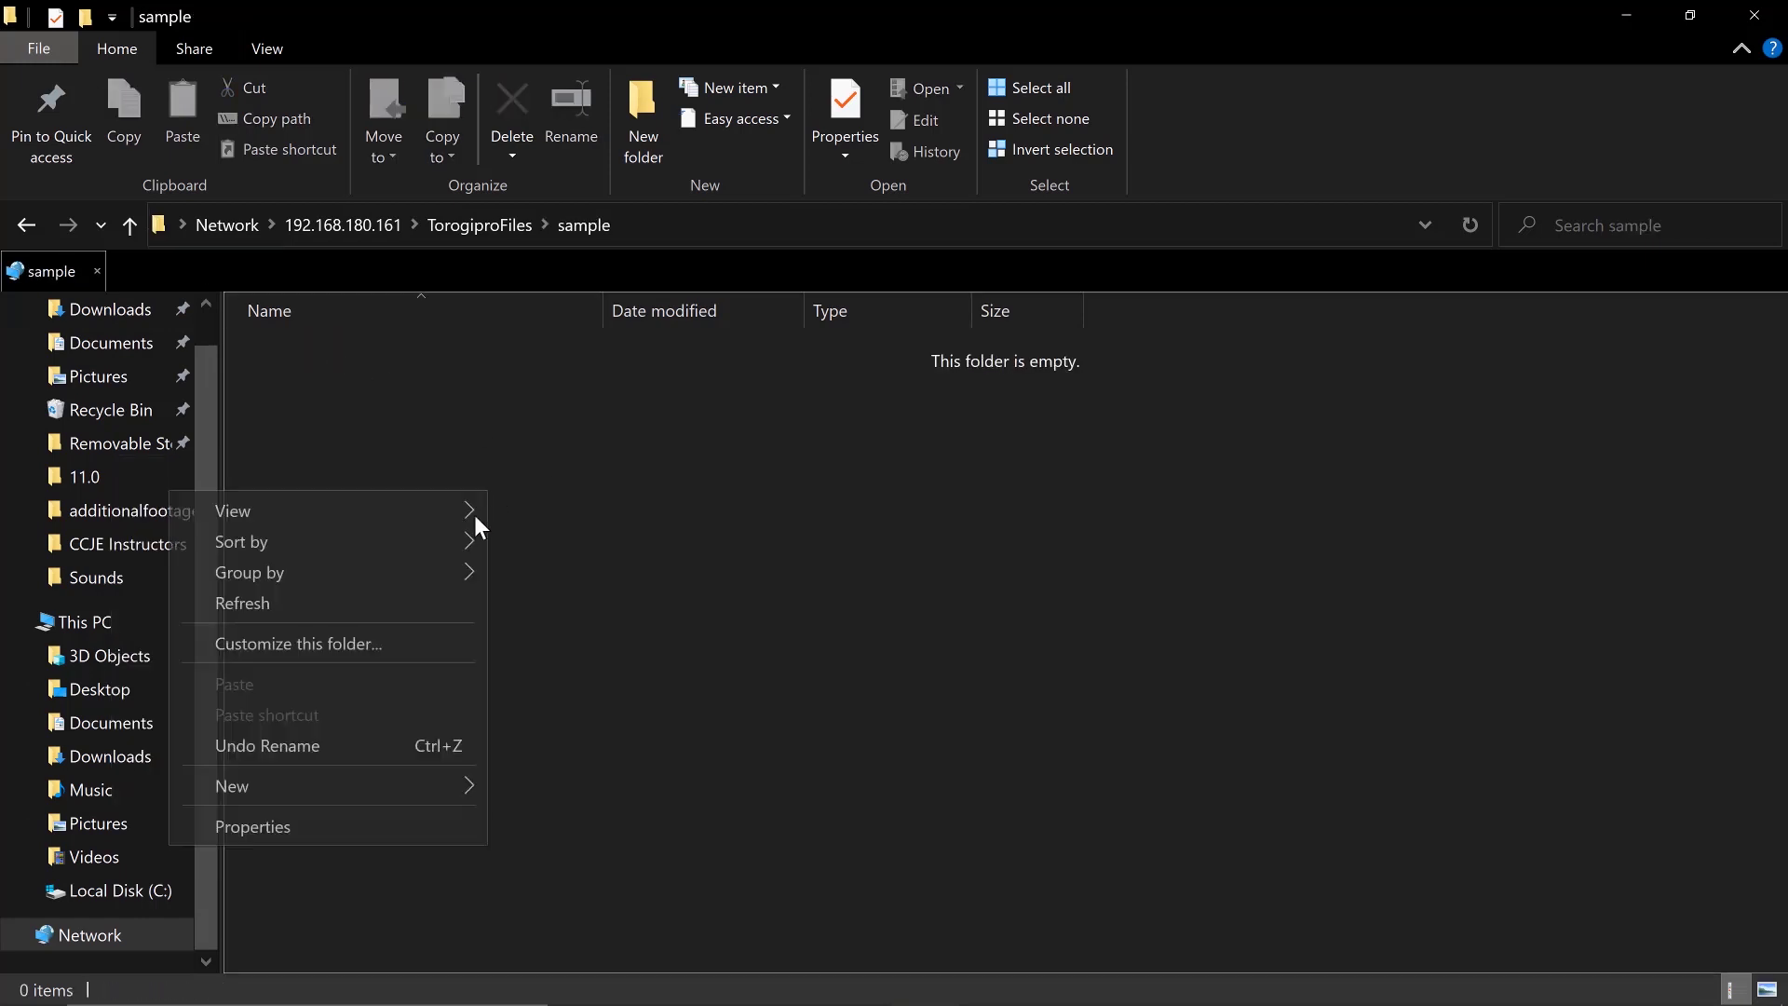
mouse_move(288, 791)
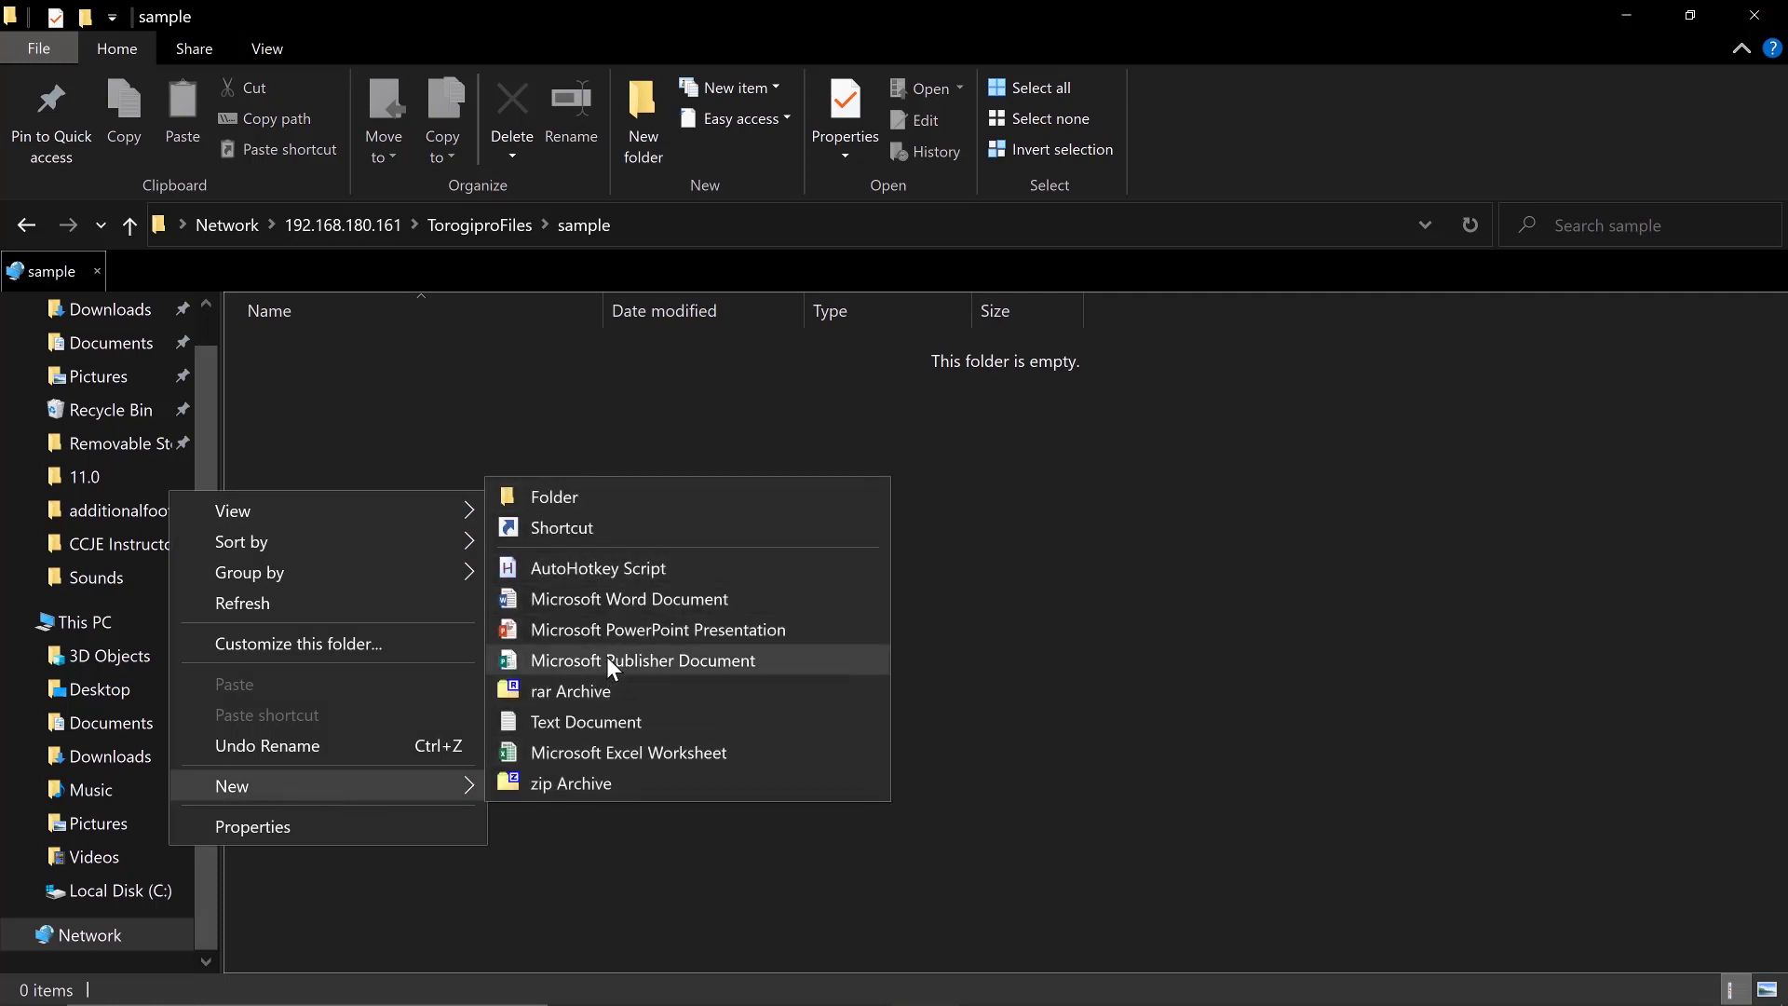
left_click(589, 722)
type("sample.txt")
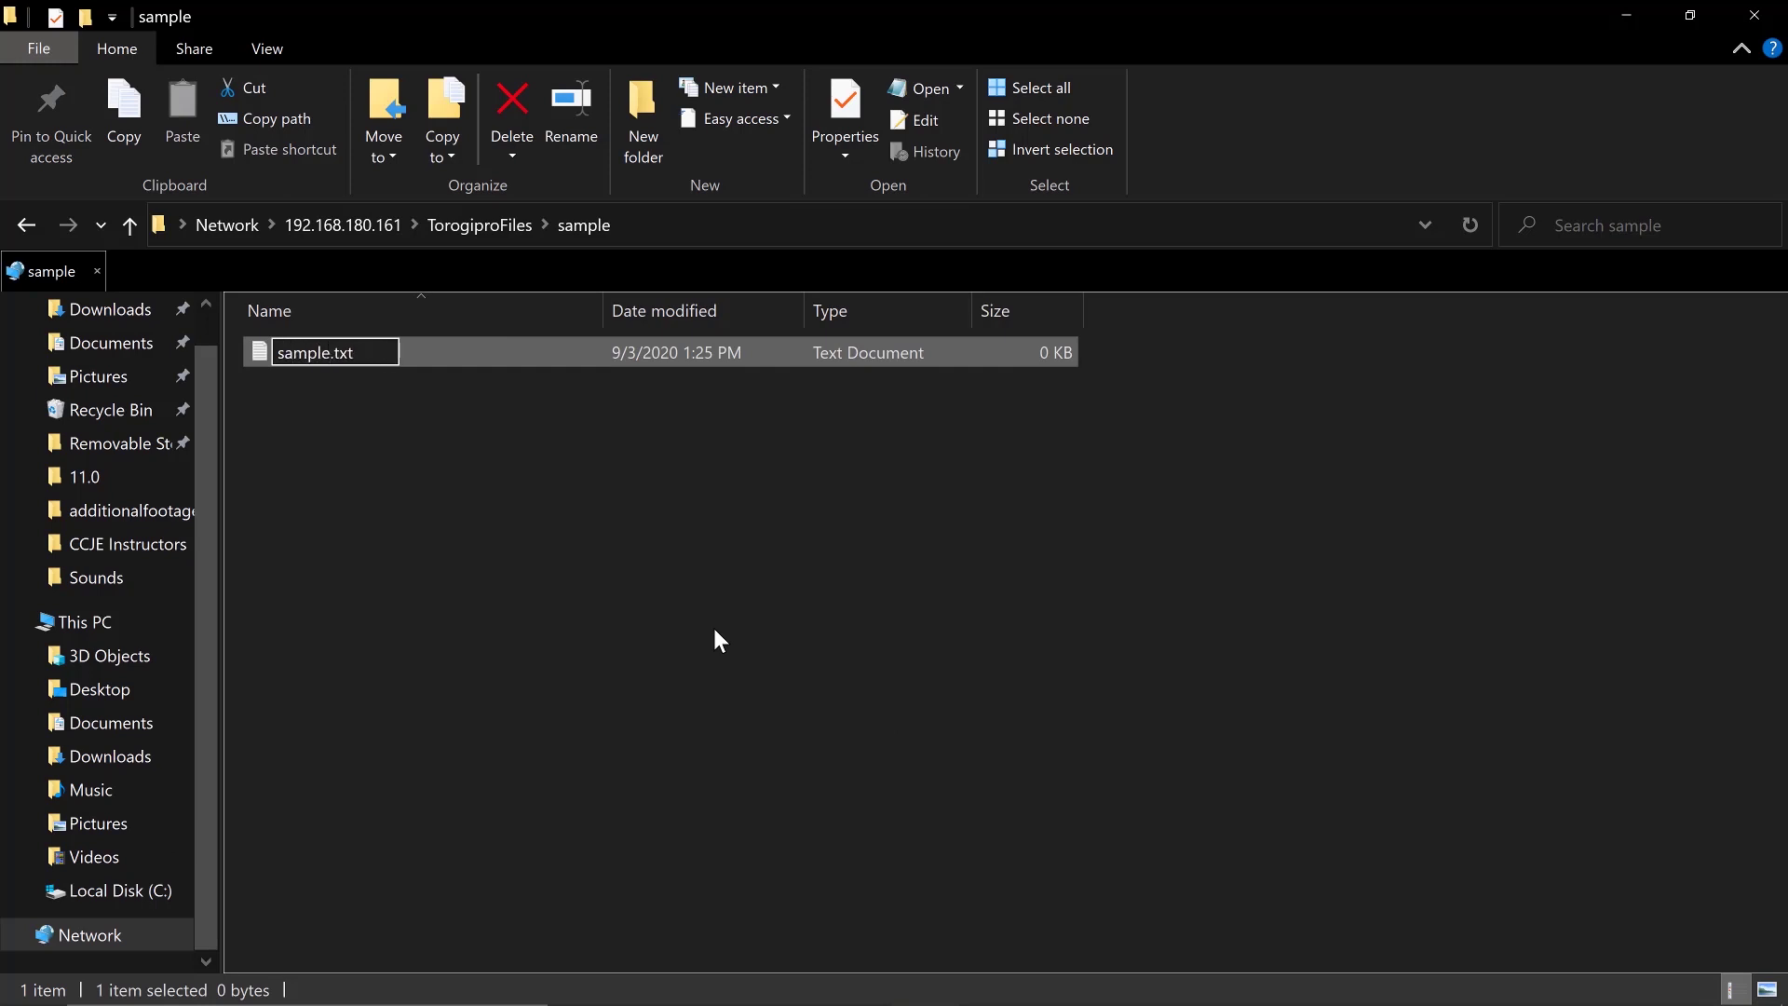
left_click(714, 629)
left_click(26, 227)
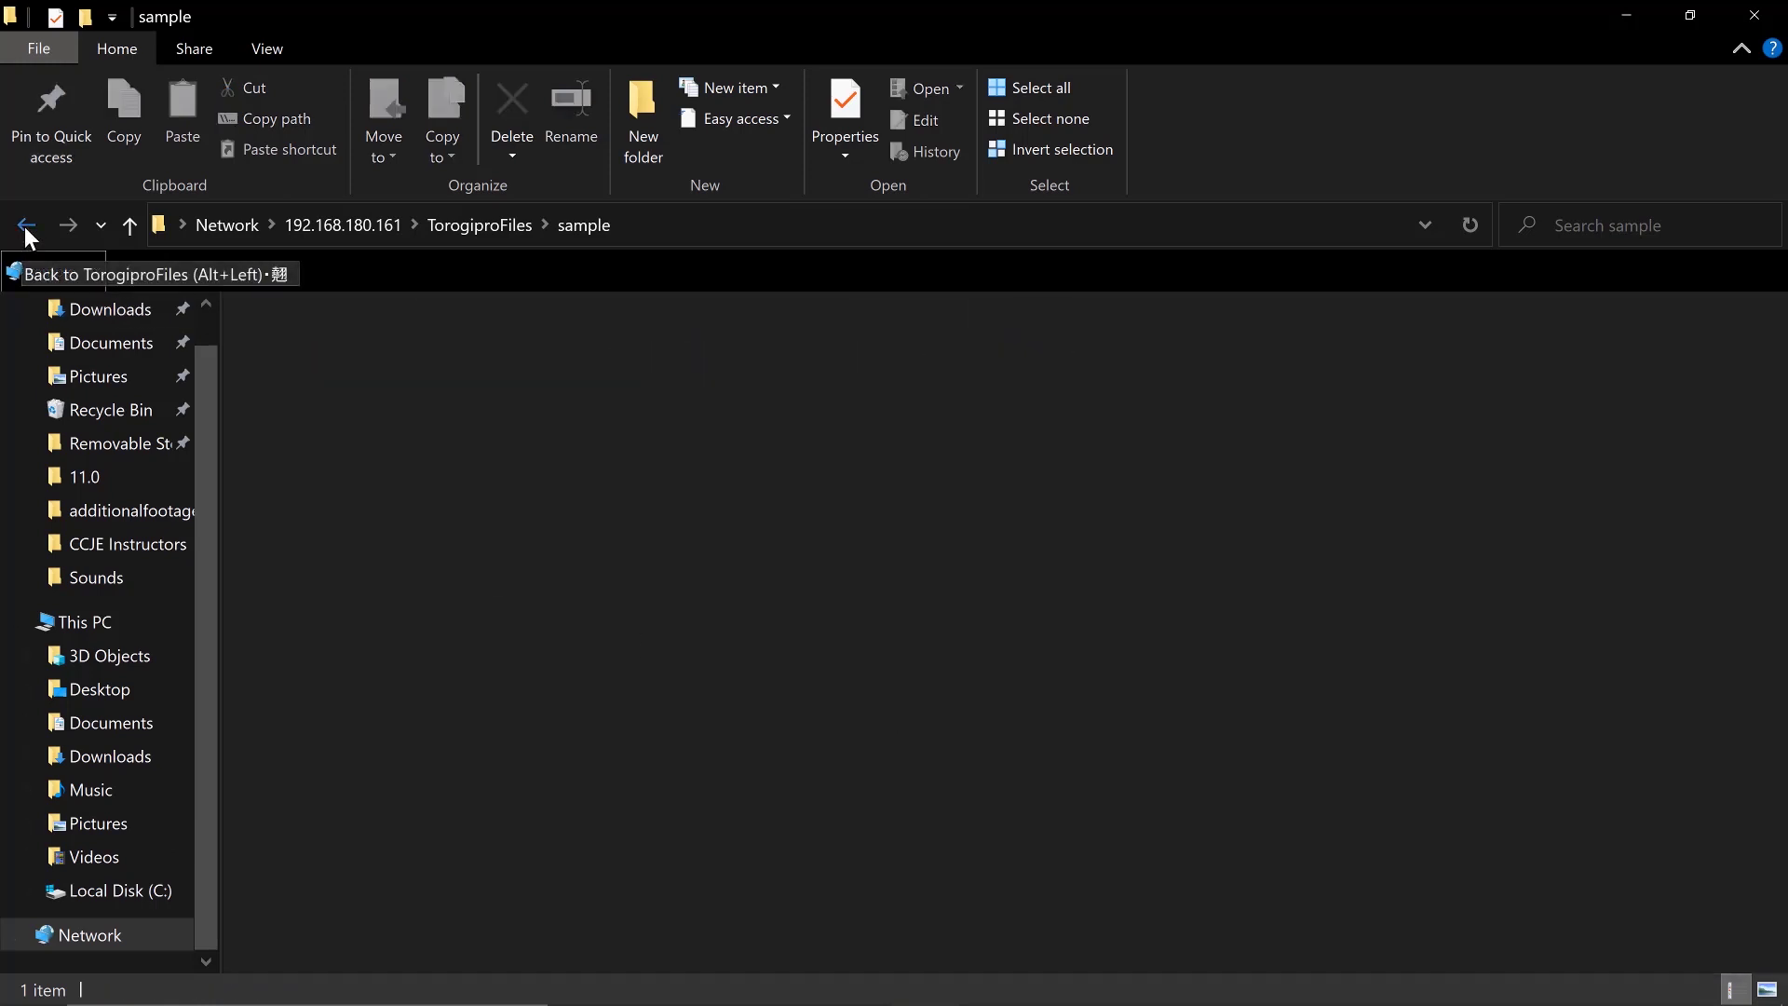
left_click(27, 227)
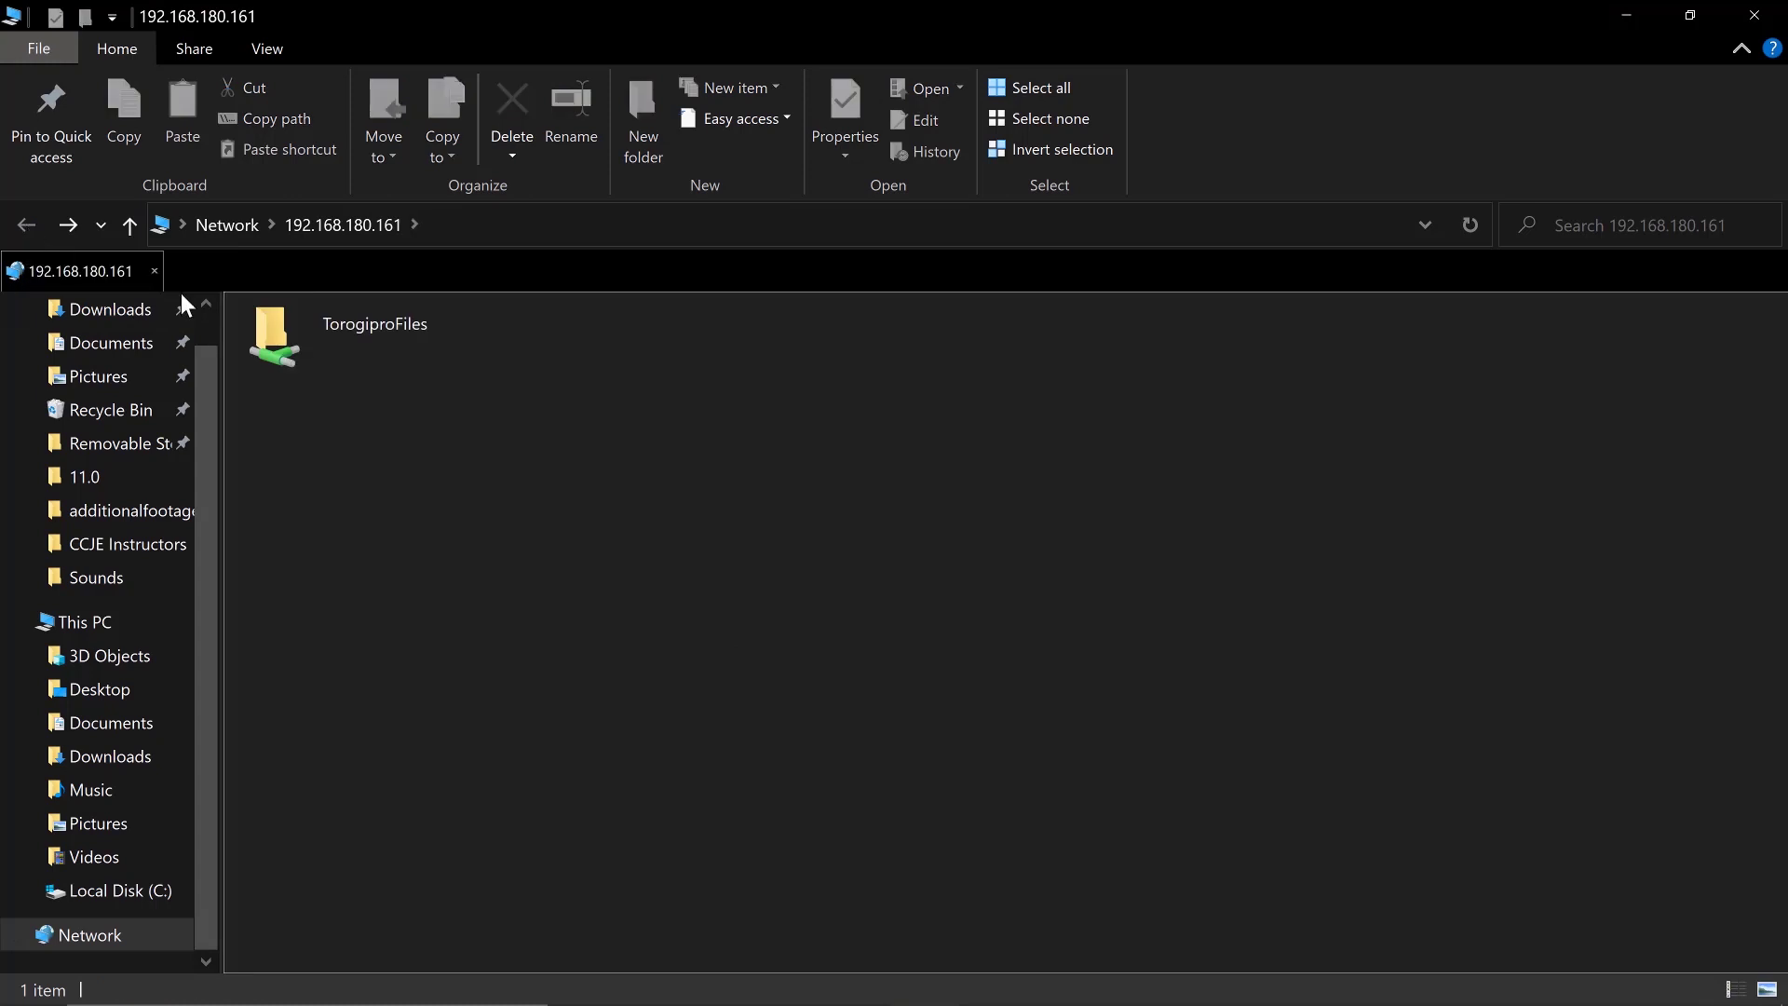
left_click(316, 322)
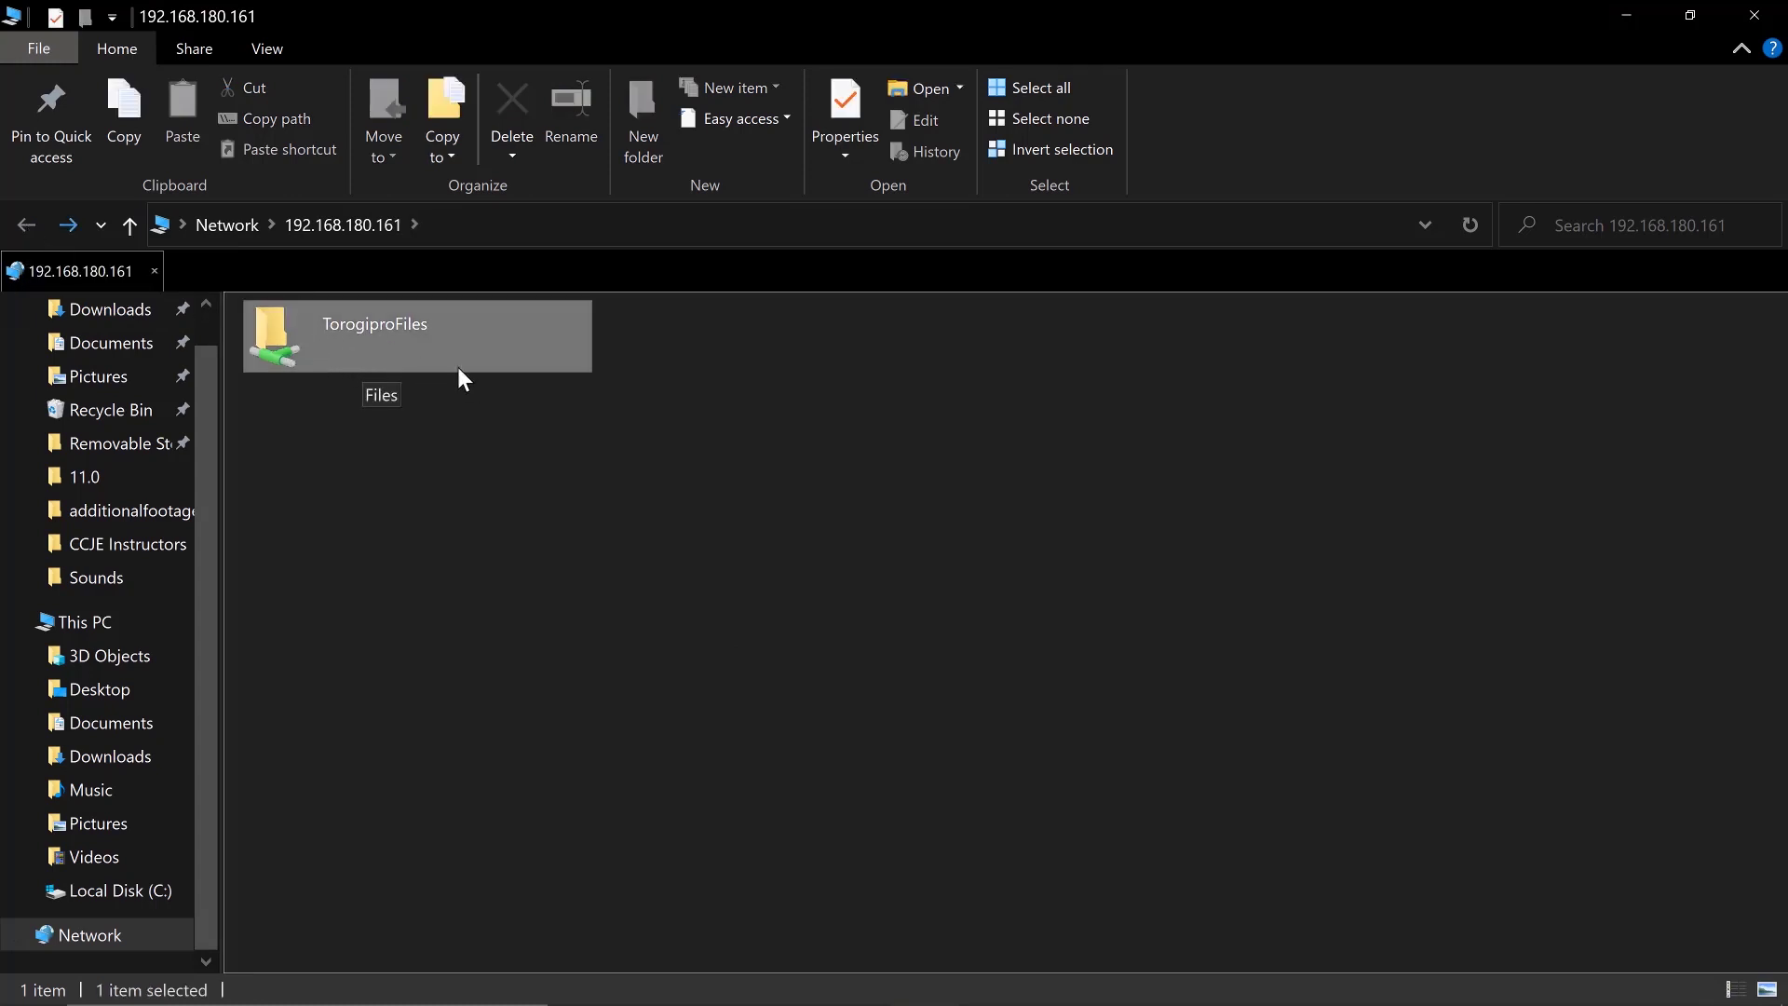
Map the TorogiproFiles share as network drive X:
right_click(327, 344)
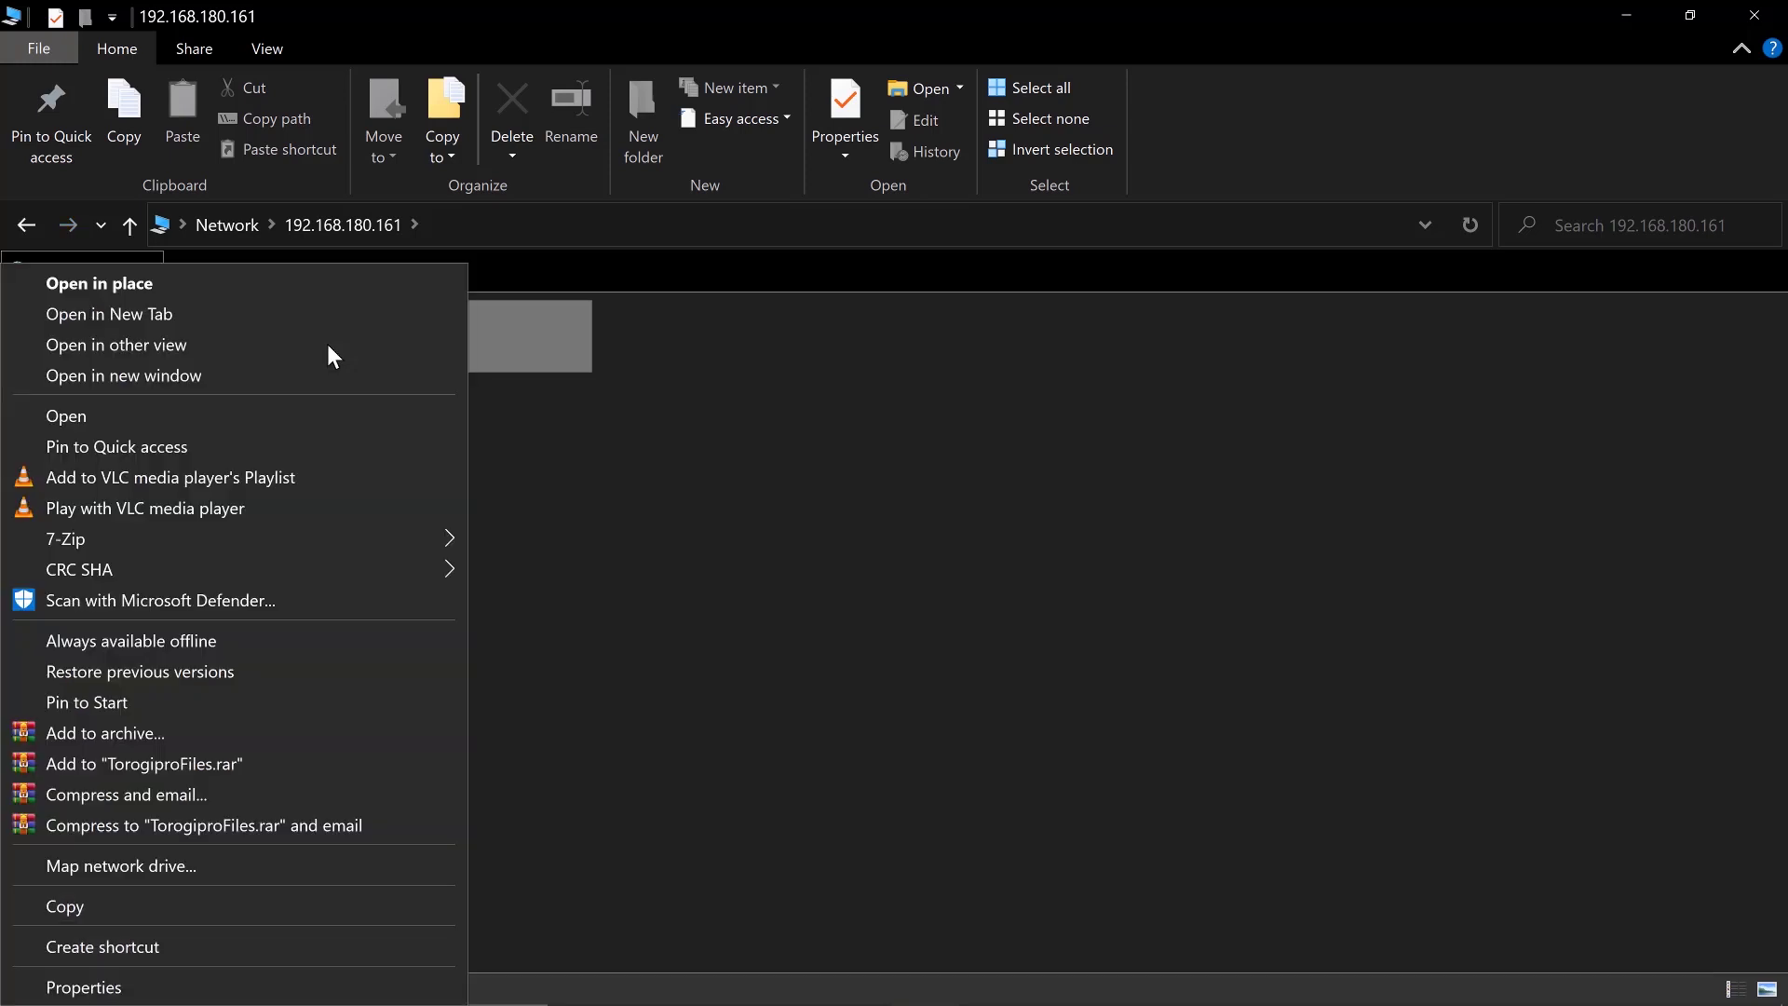
left_click(126, 862)
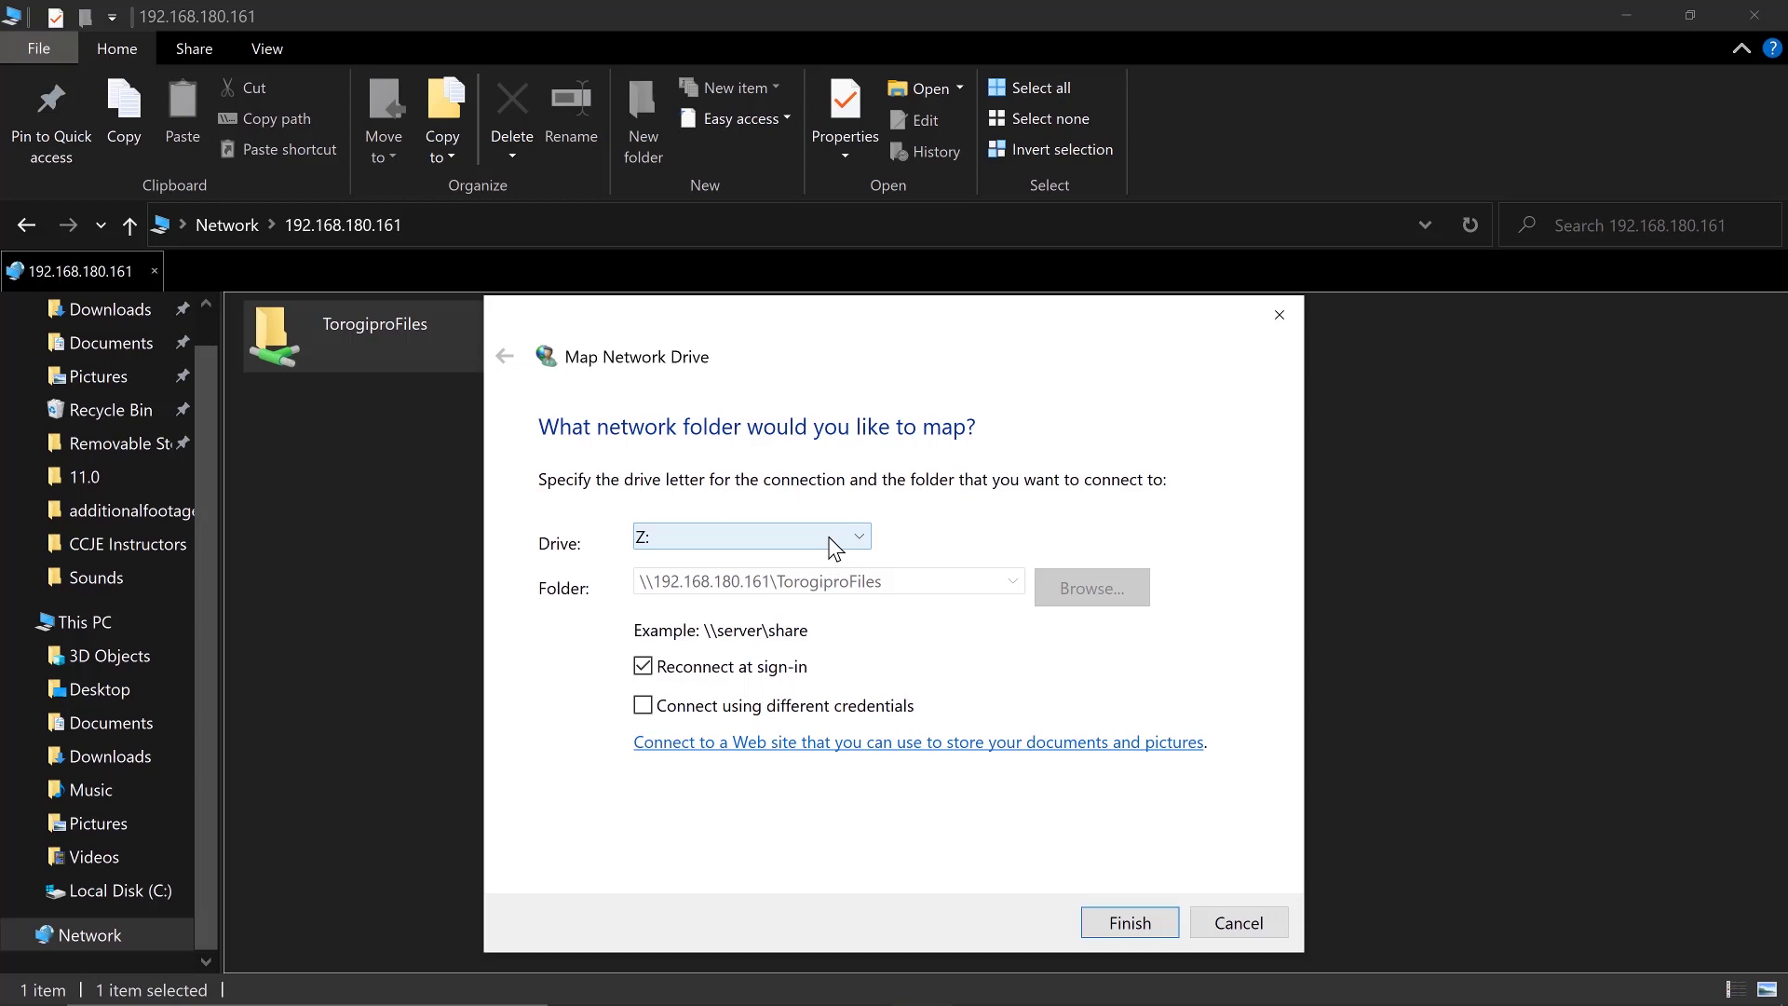
left_click(829, 537)
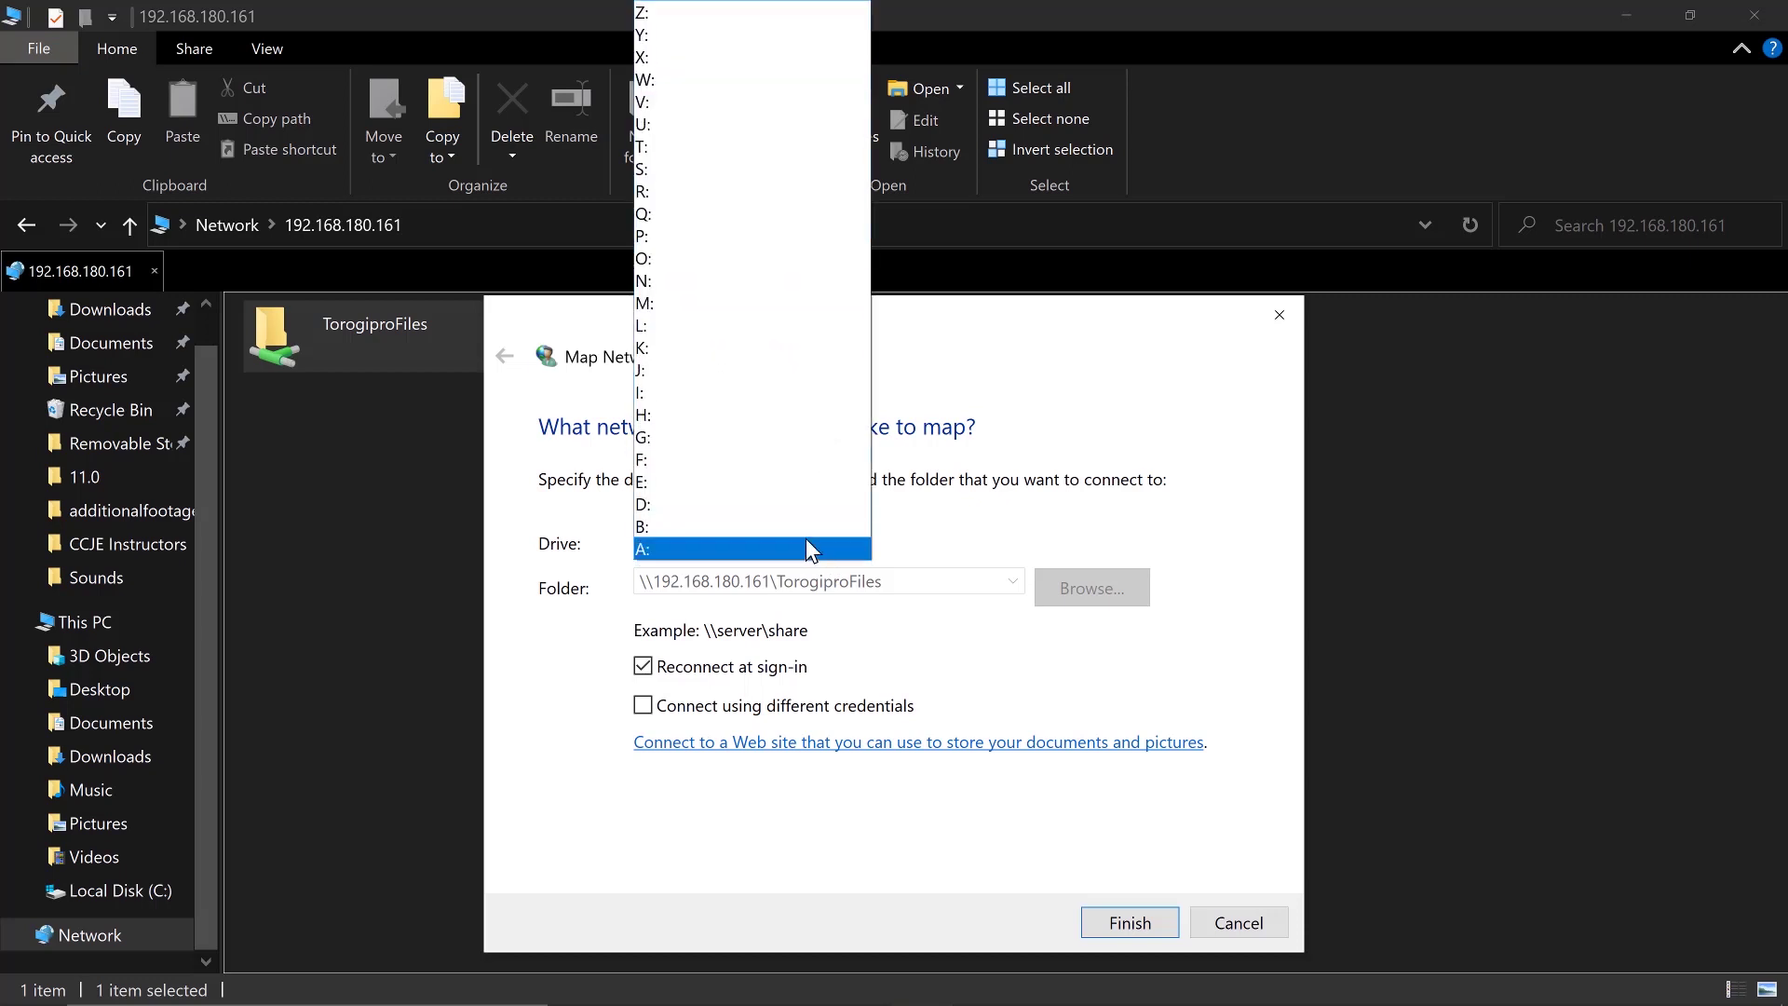
left_click(726, 57)
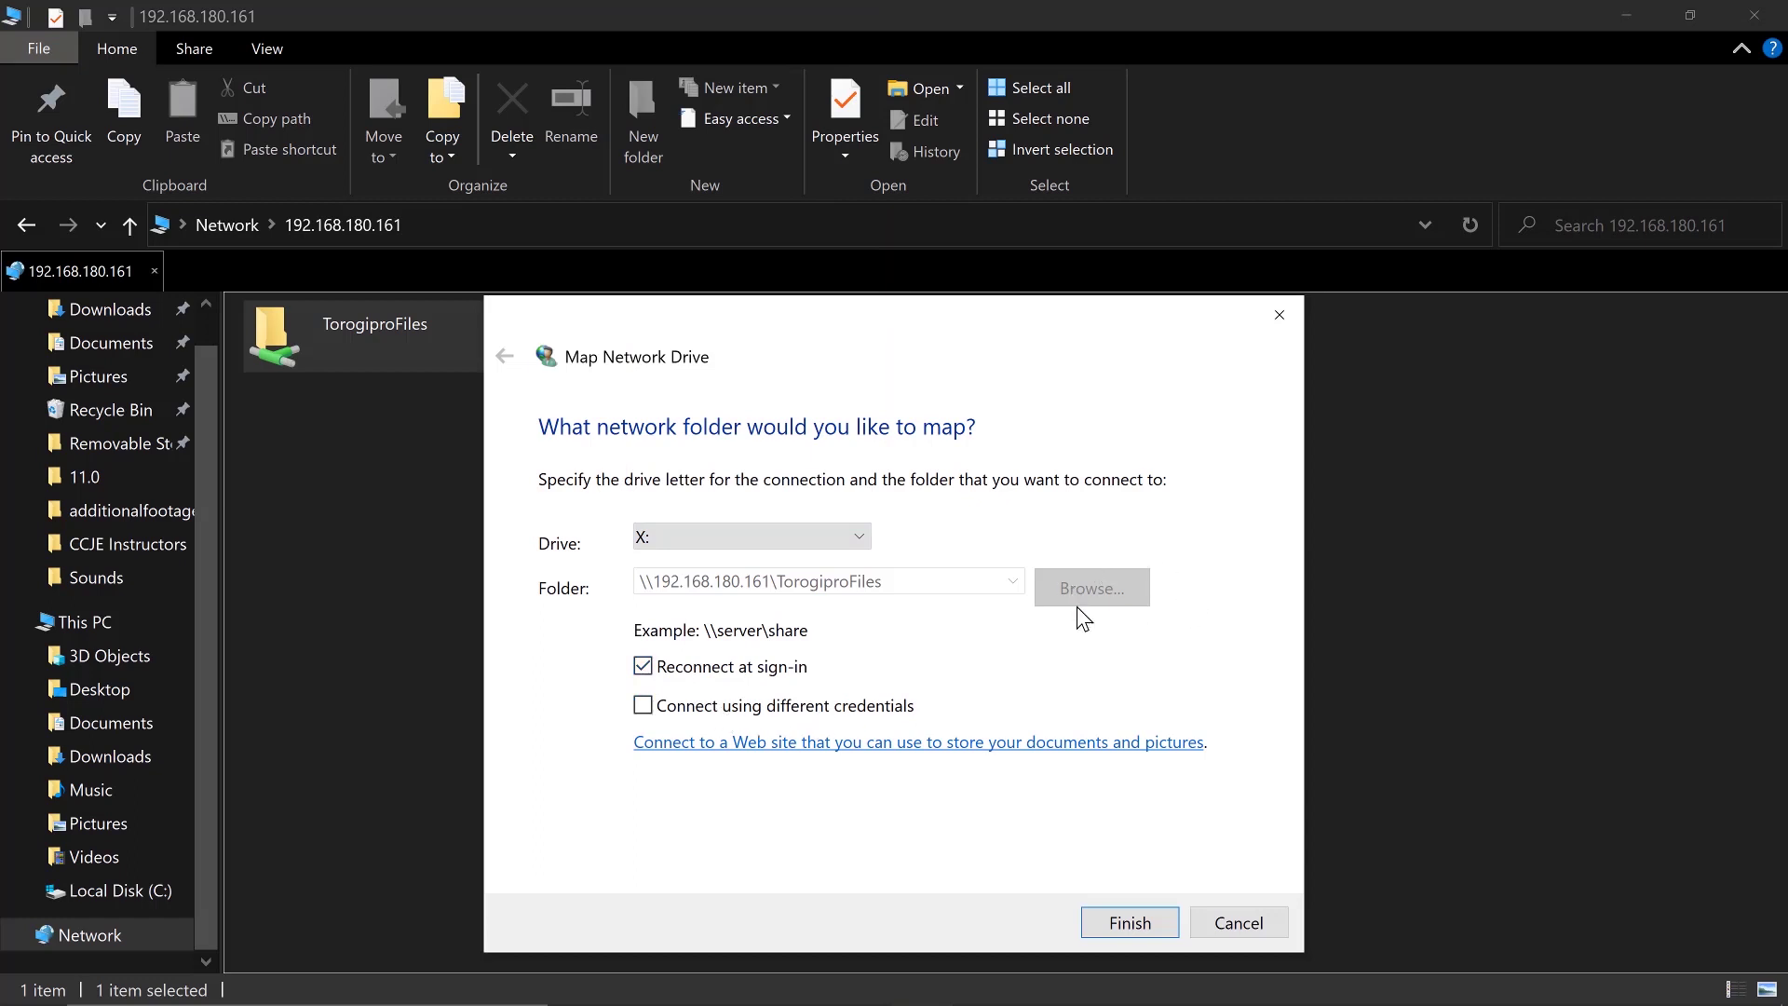
left_click(1125, 922)
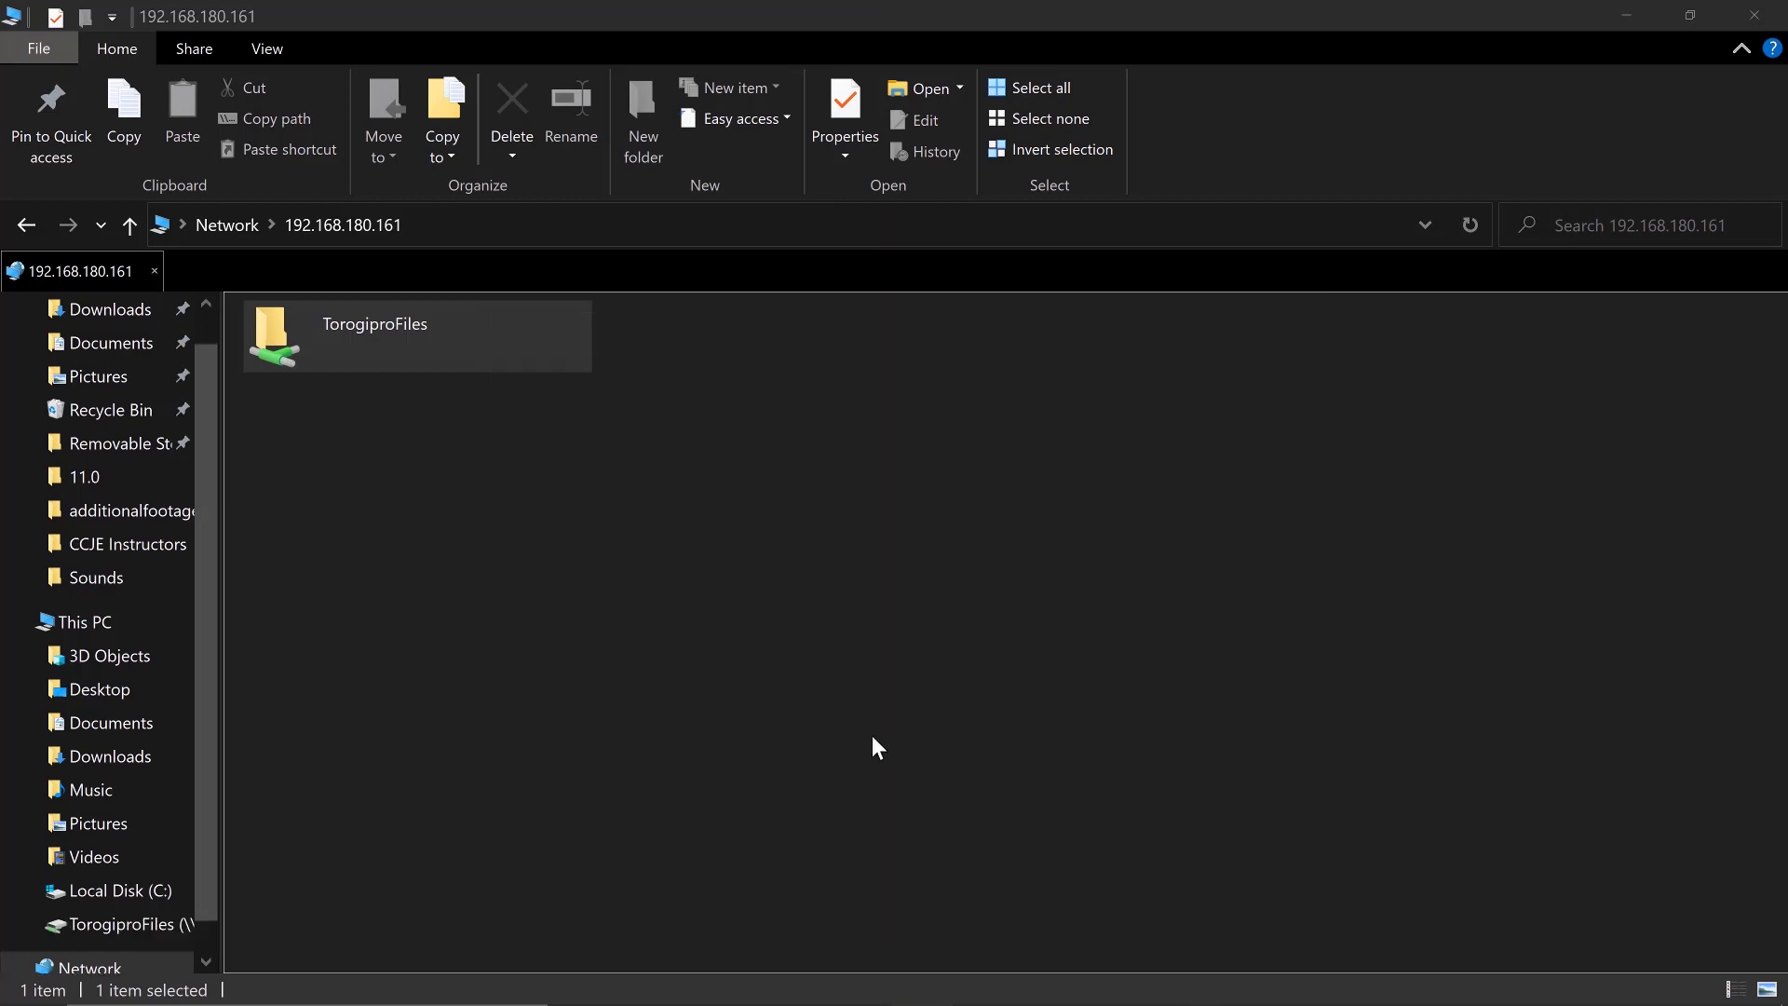
Refresh This PC, open drive X: to confirm the sample folder, then show the desktop
left_click(112, 621)
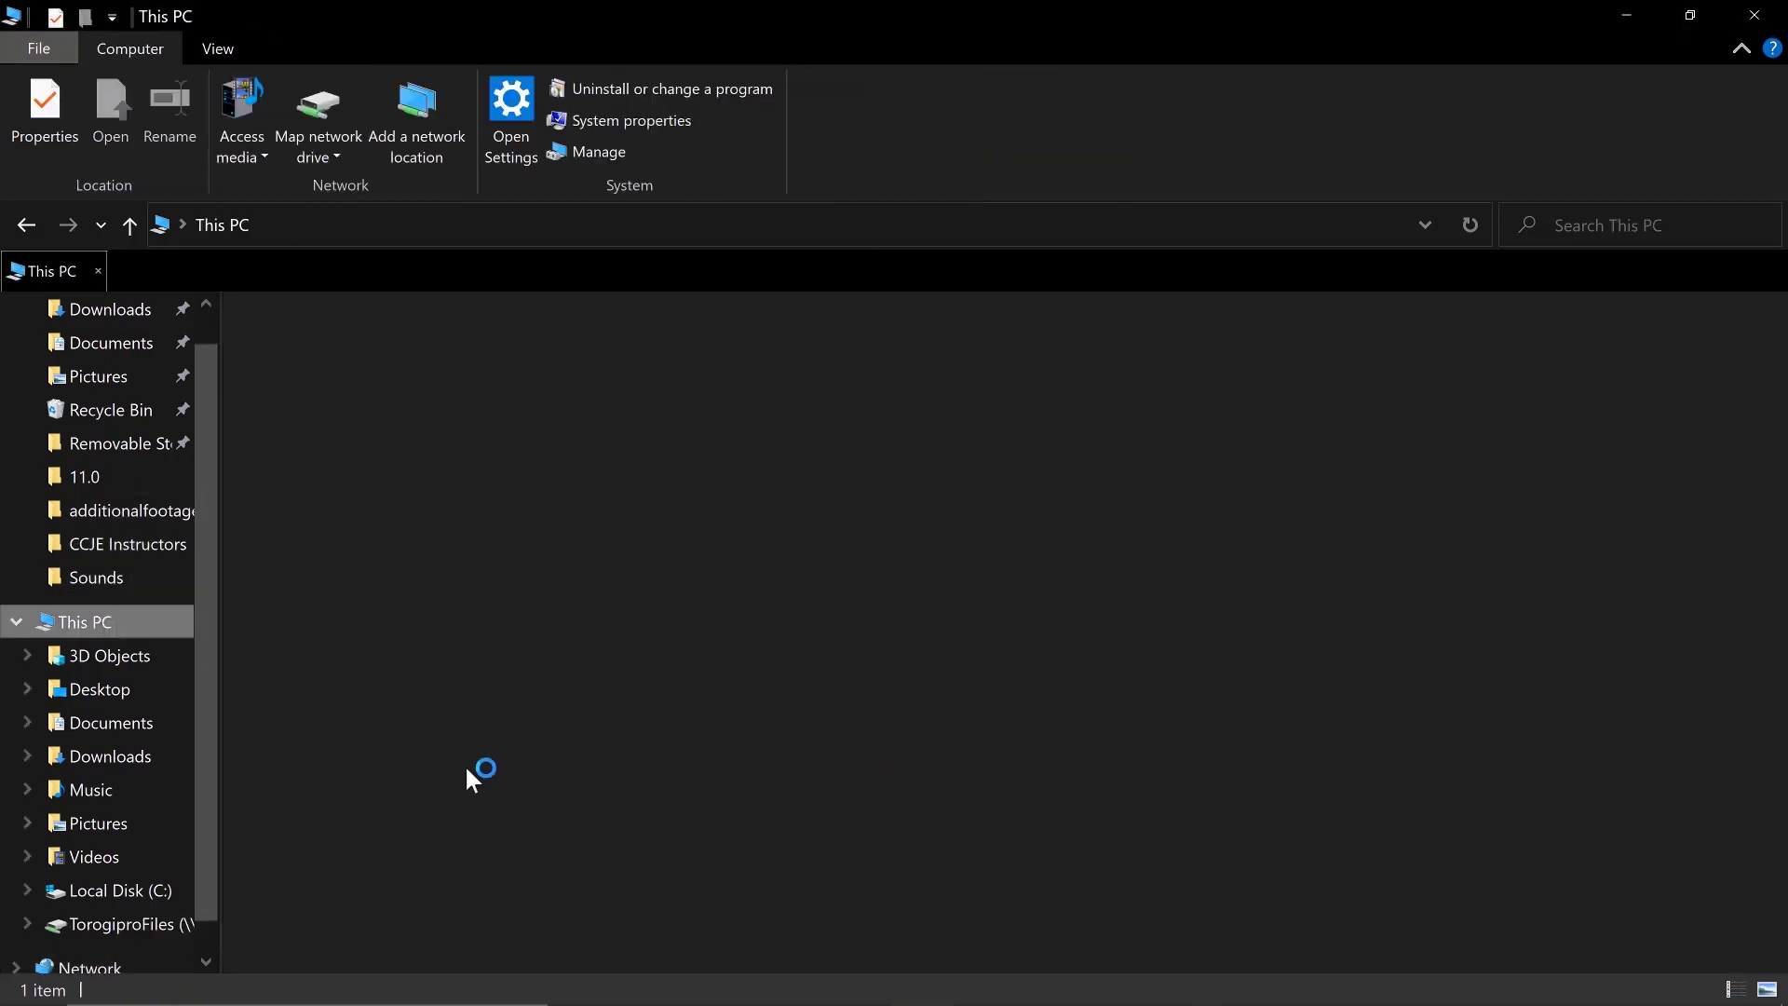
right_click(564, 797)
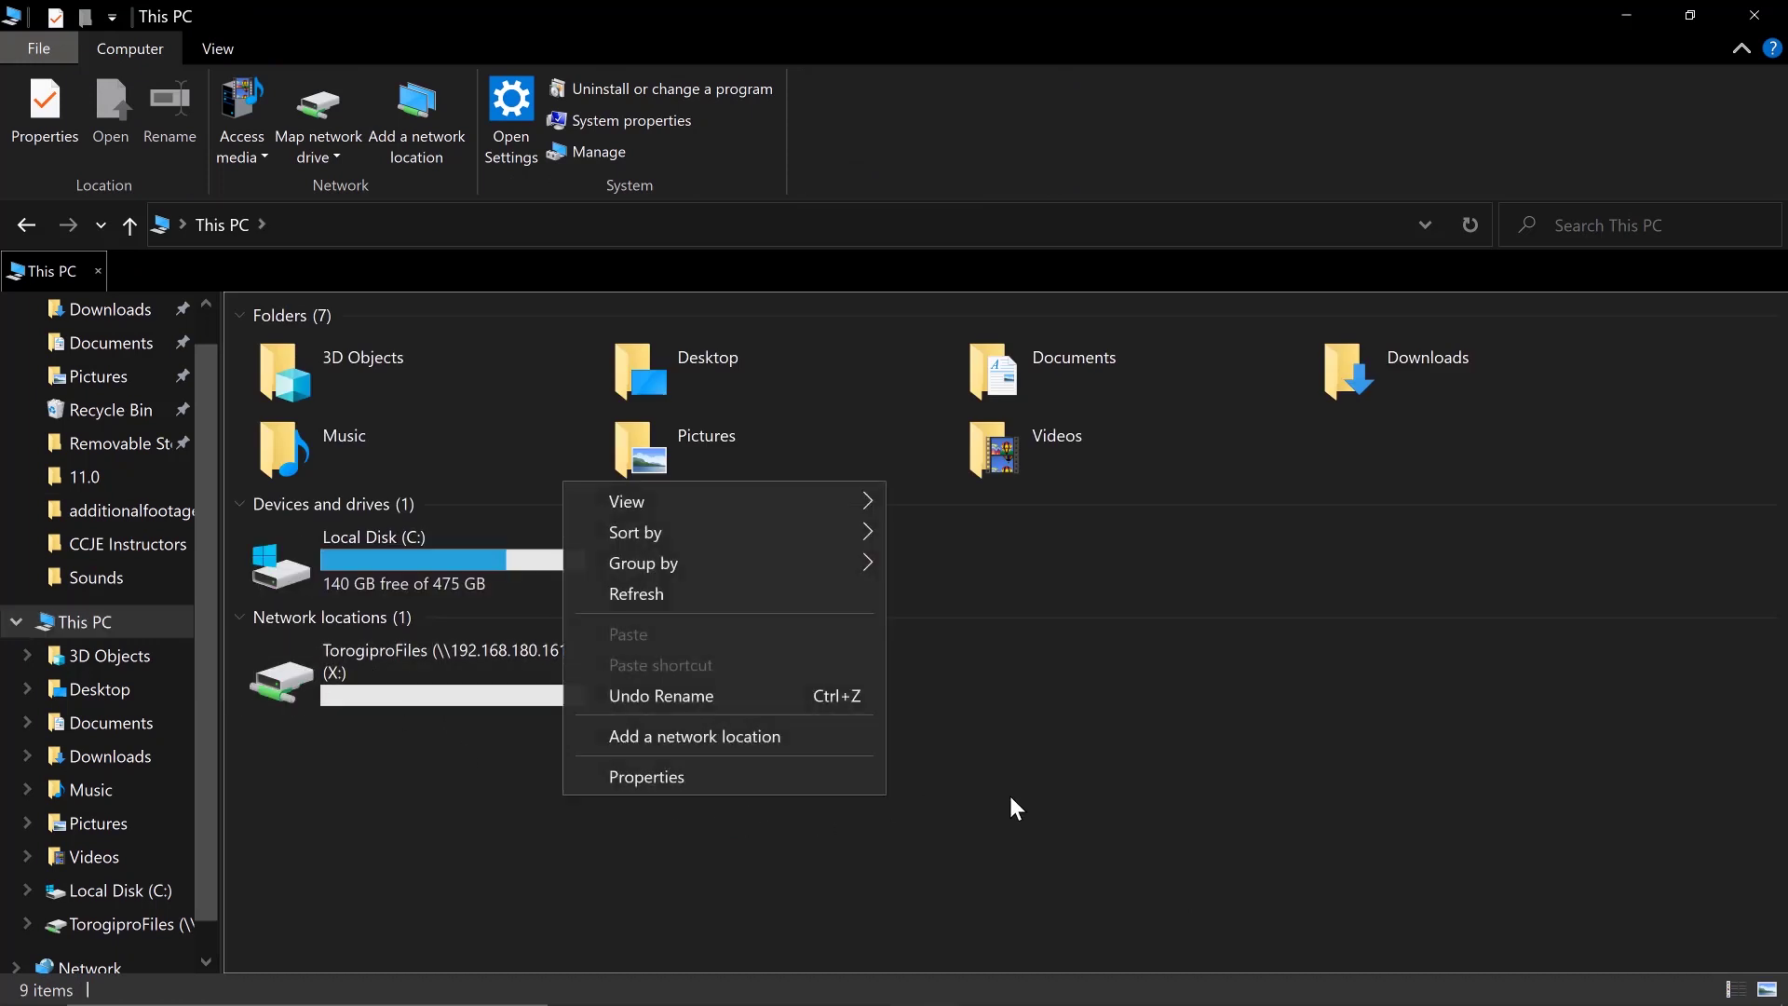
left_click(764, 596)
left_click(395, 668)
double_click(395, 669)
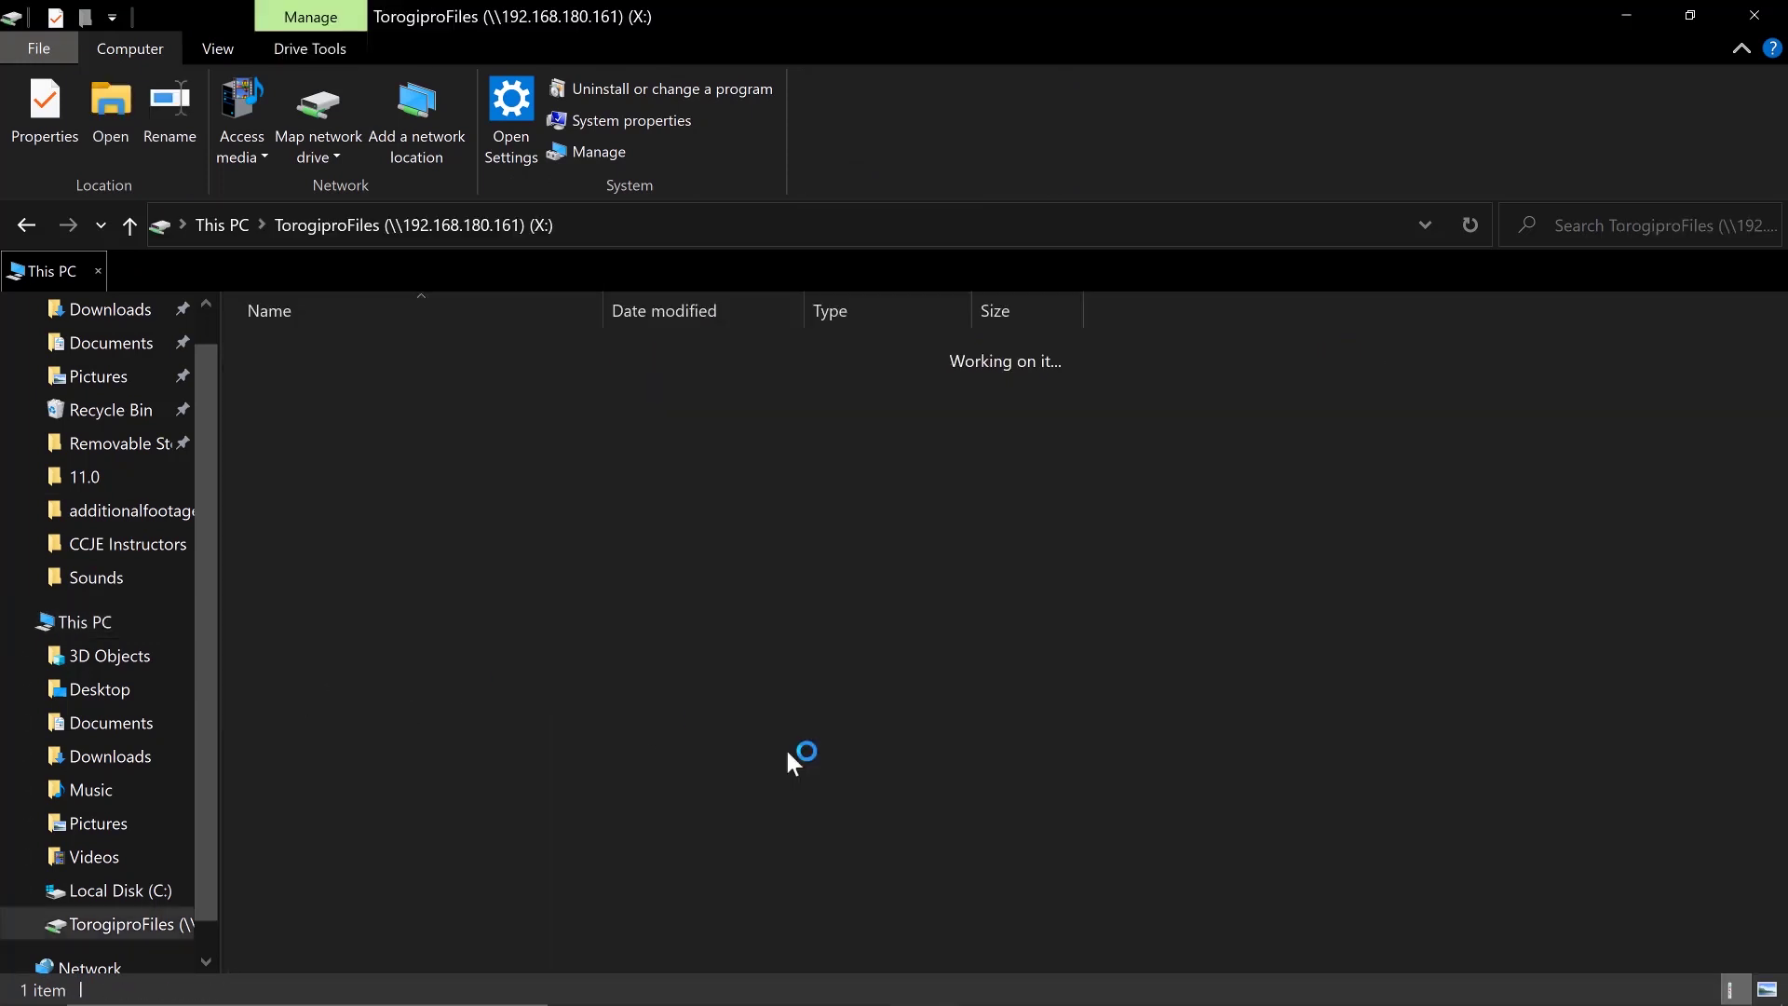
left_click(42, 220)
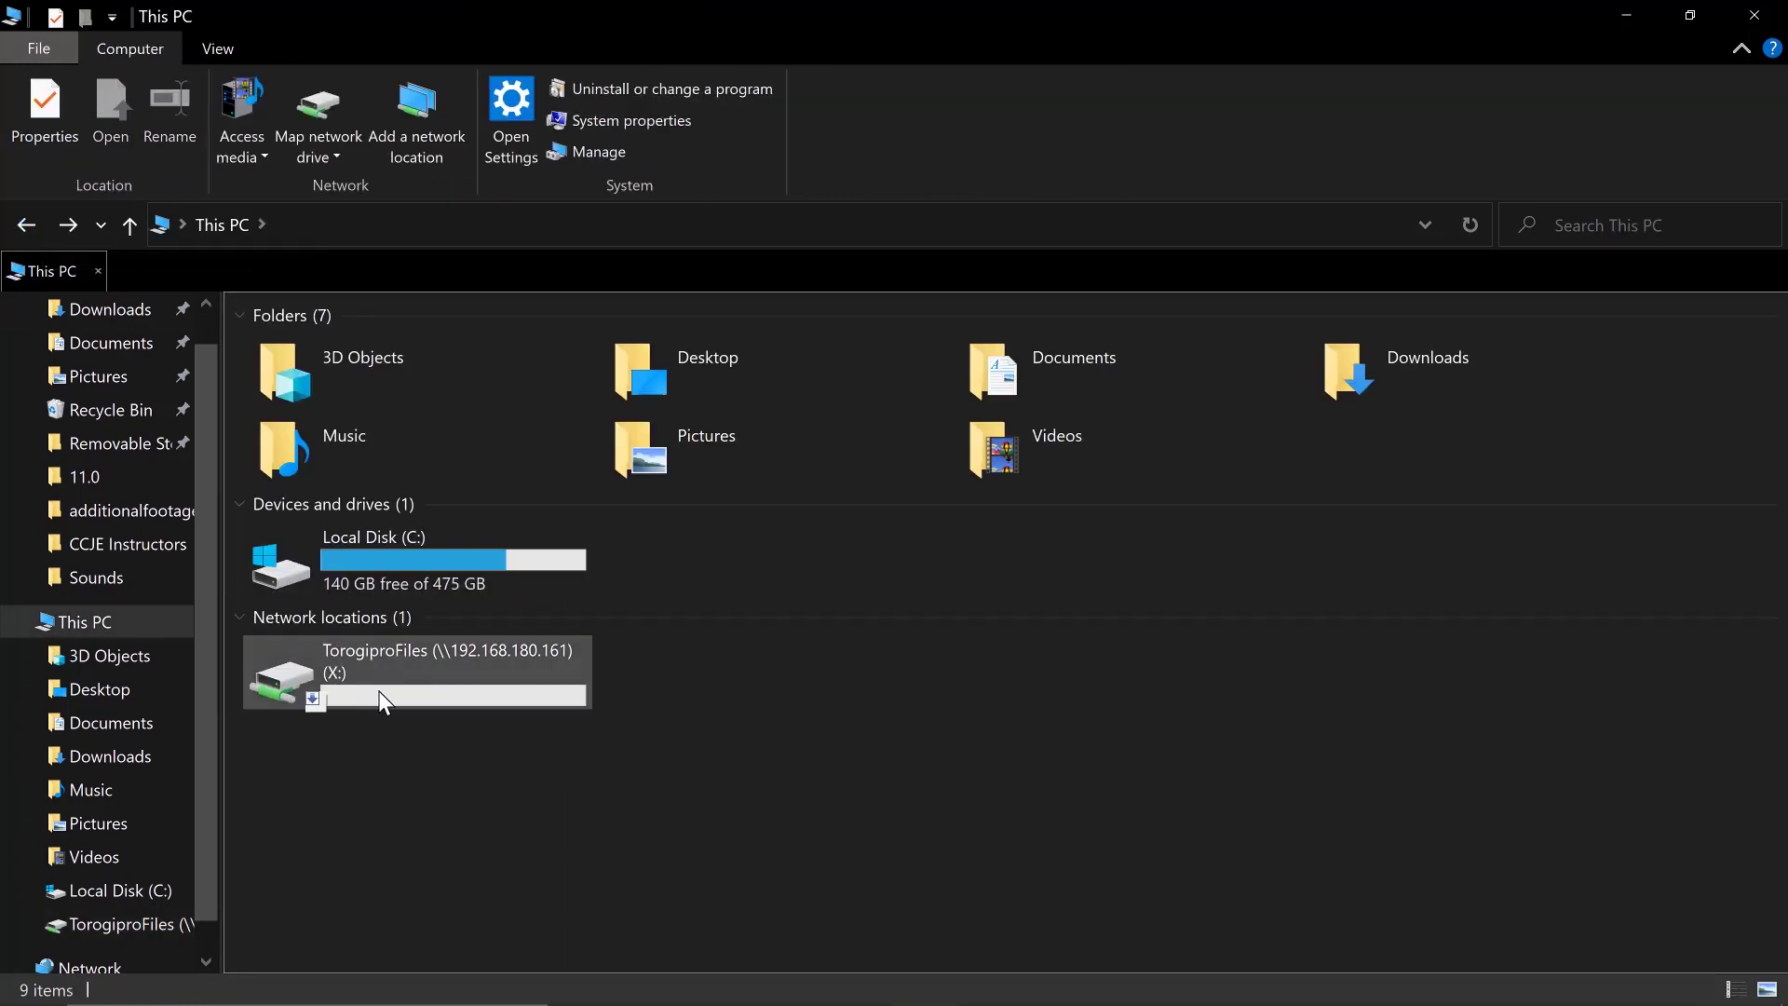
key("super+d")
In the Chrome openmediavault tab, open Diagnostics > Dashboard and confirm SMB/CIFS is enabled and running
mouse_move(719, 976)
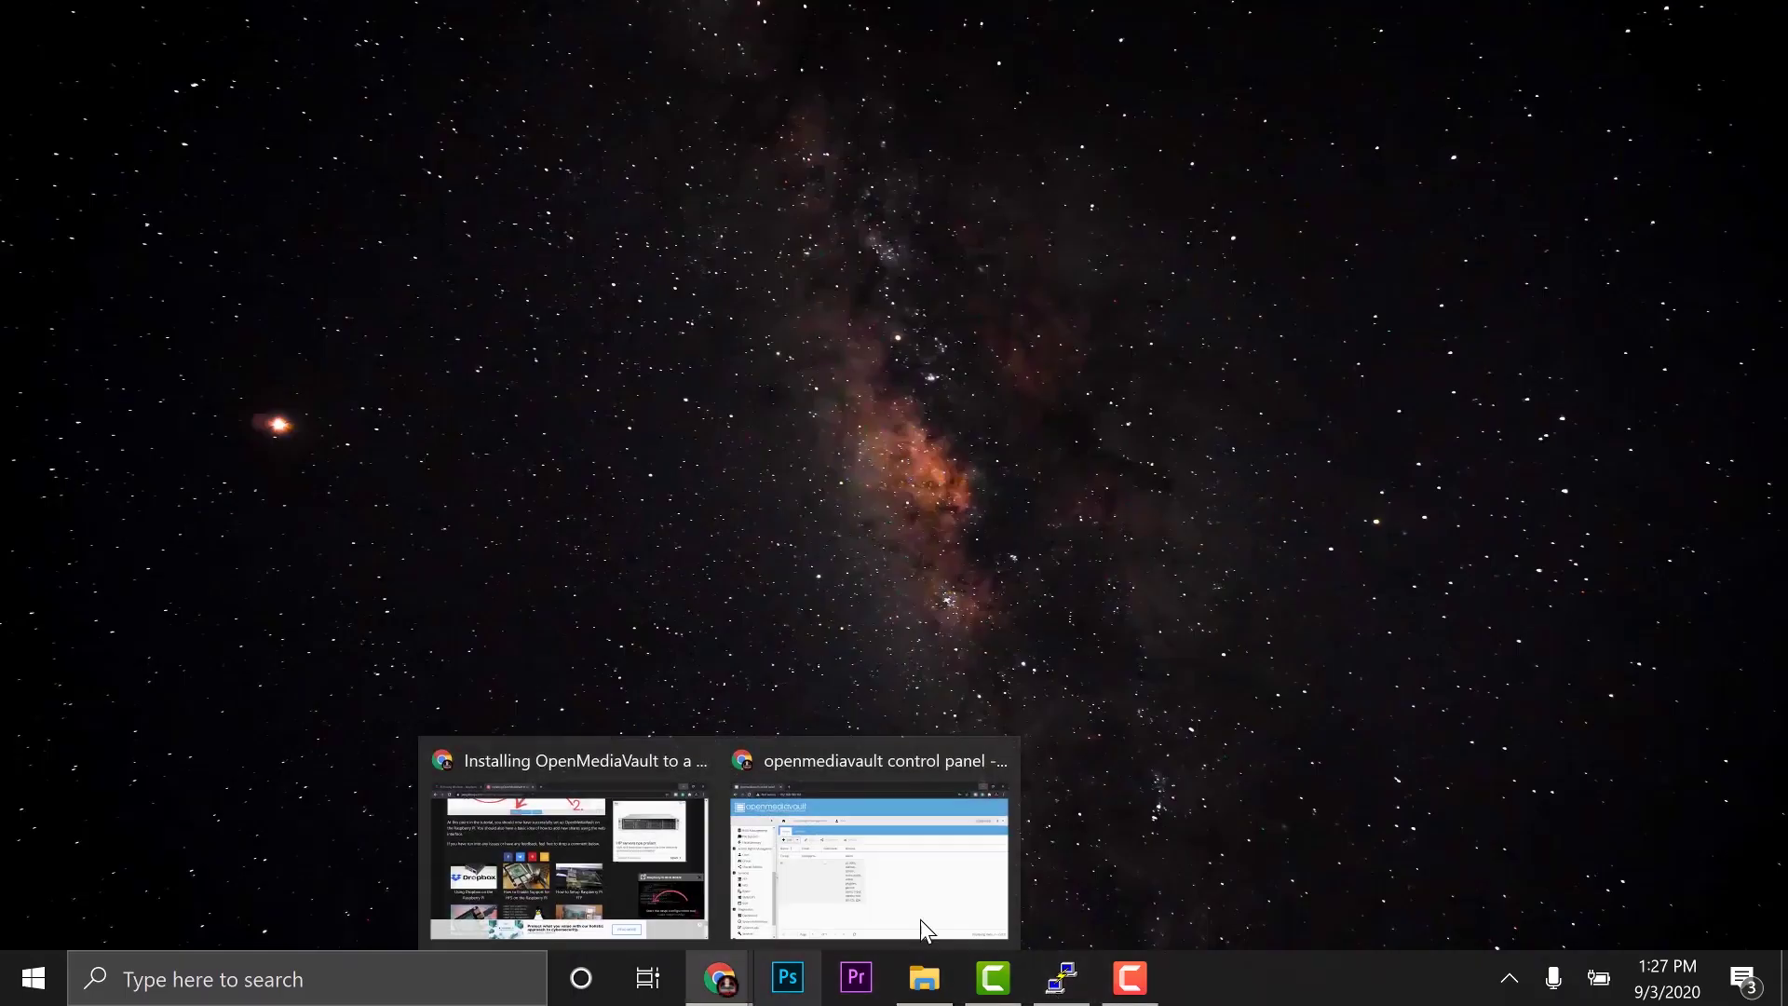
left_click(890, 903)
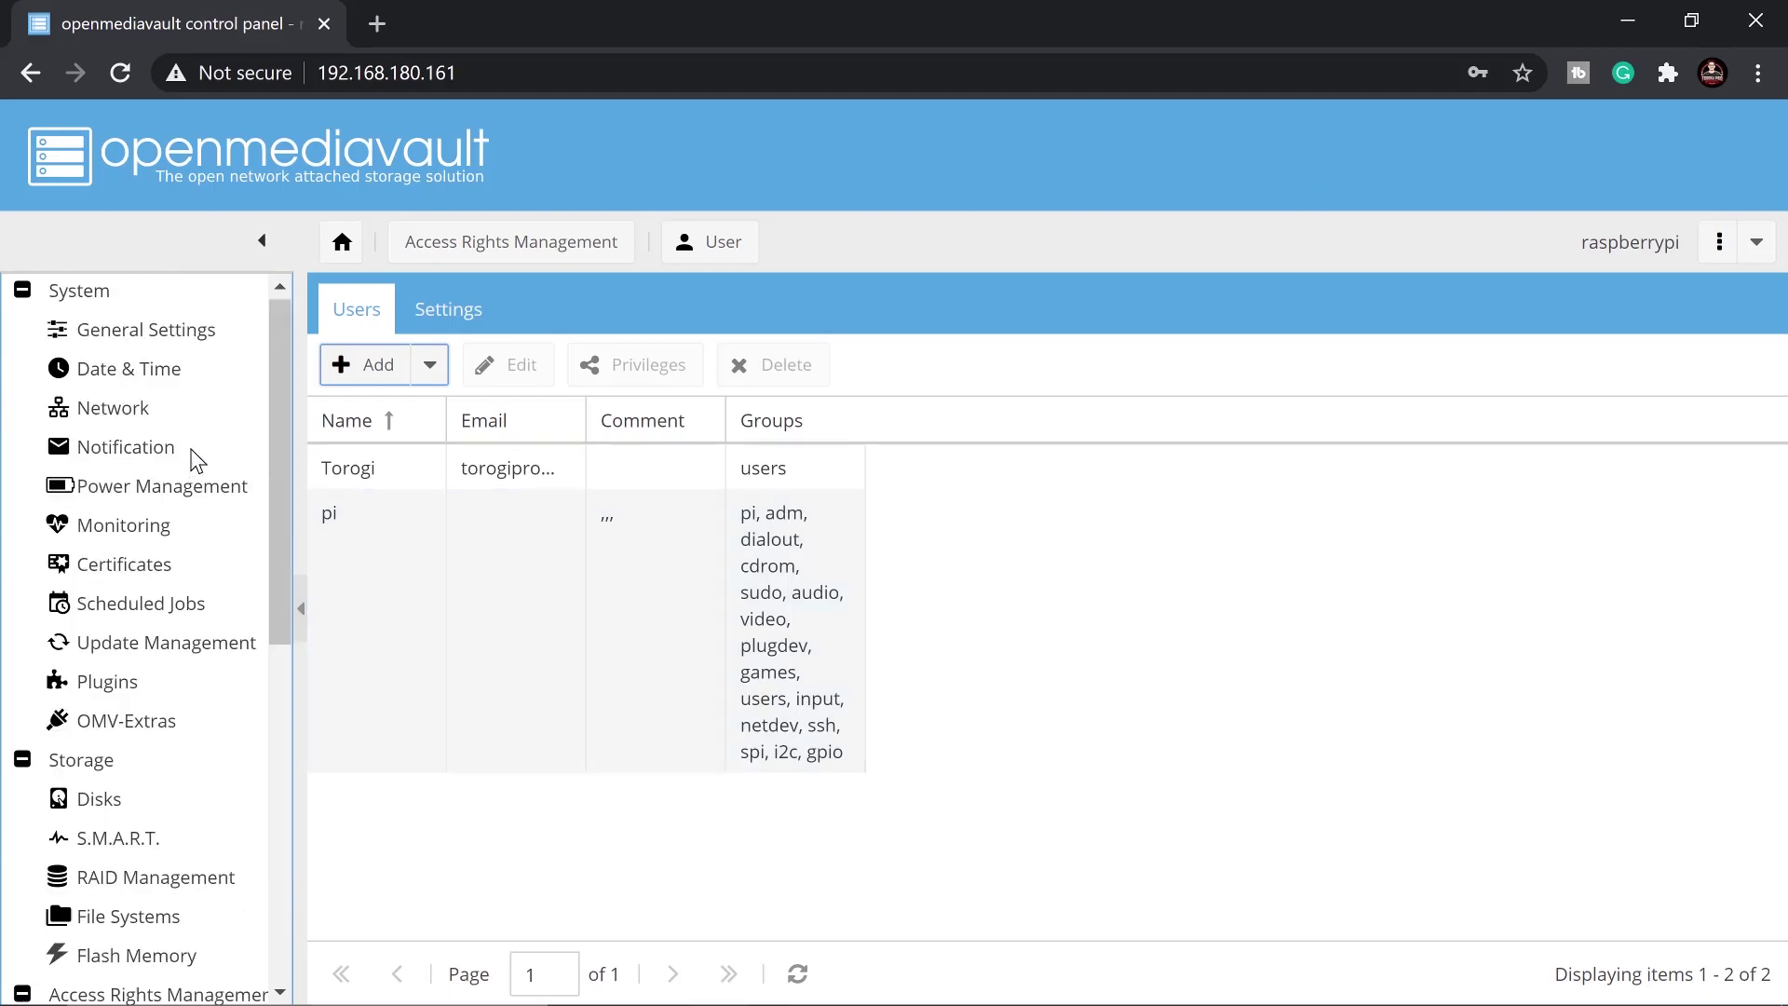
left_click(91, 298)
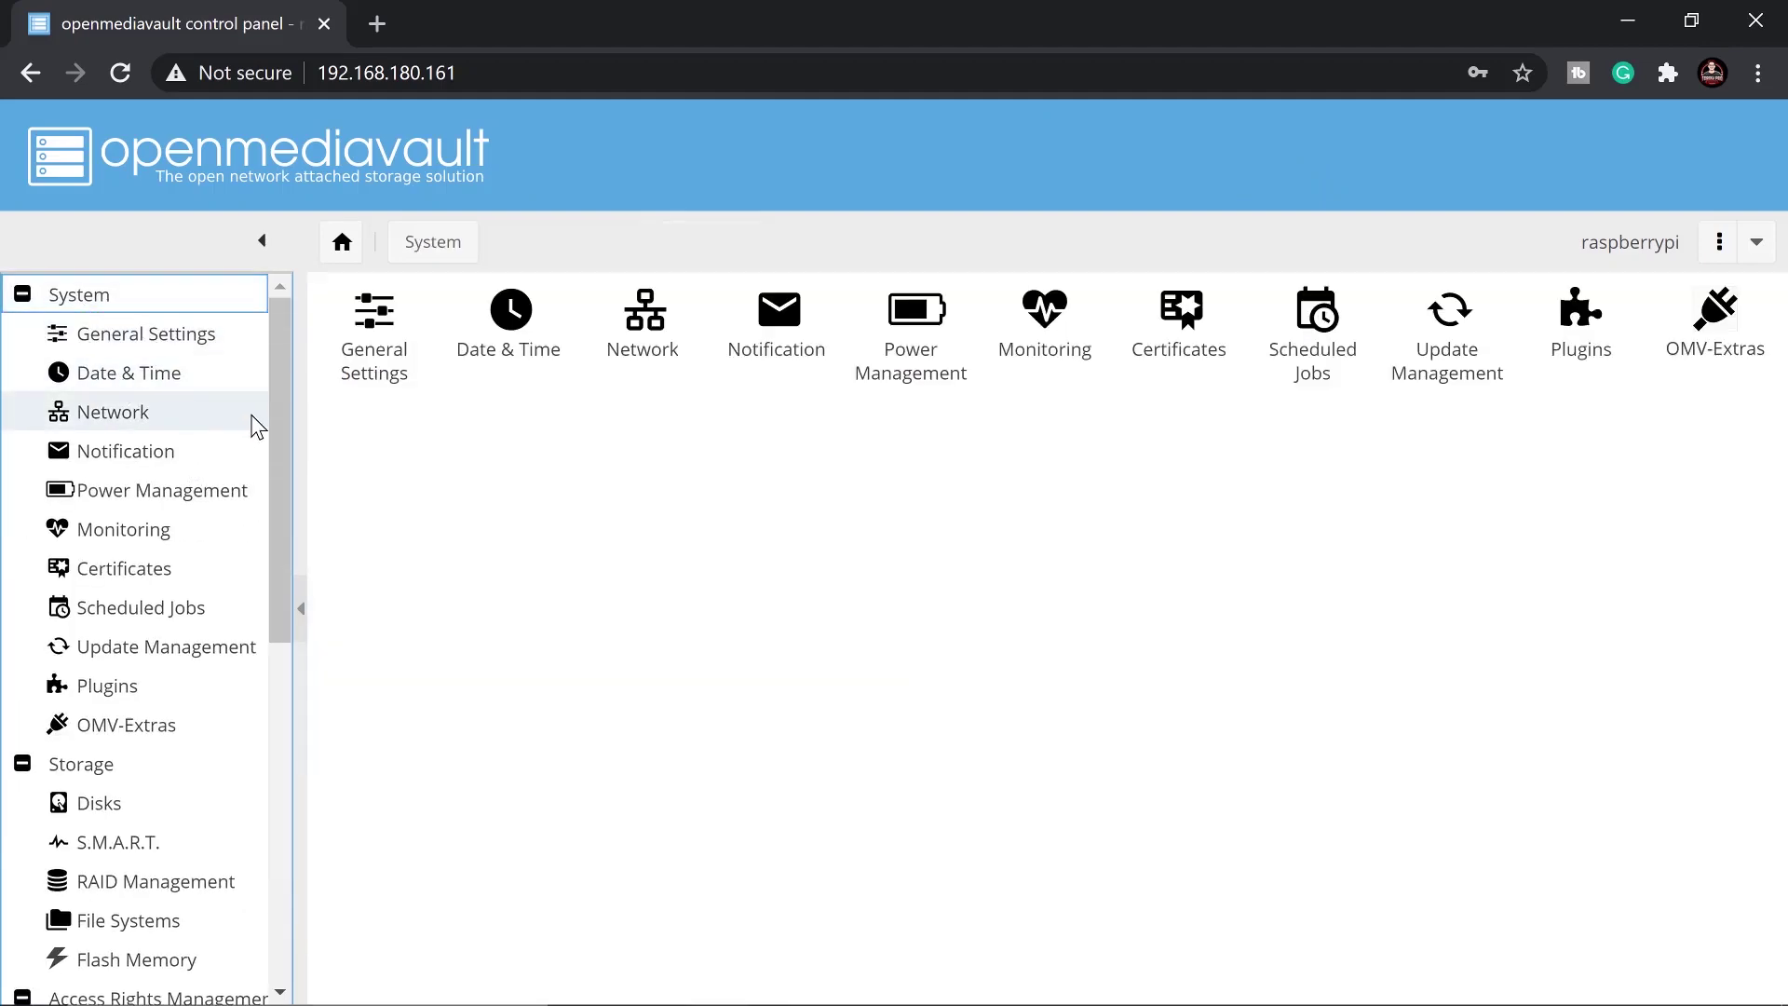
scroll(212, 686, "down", 8)
left_click(158, 730)
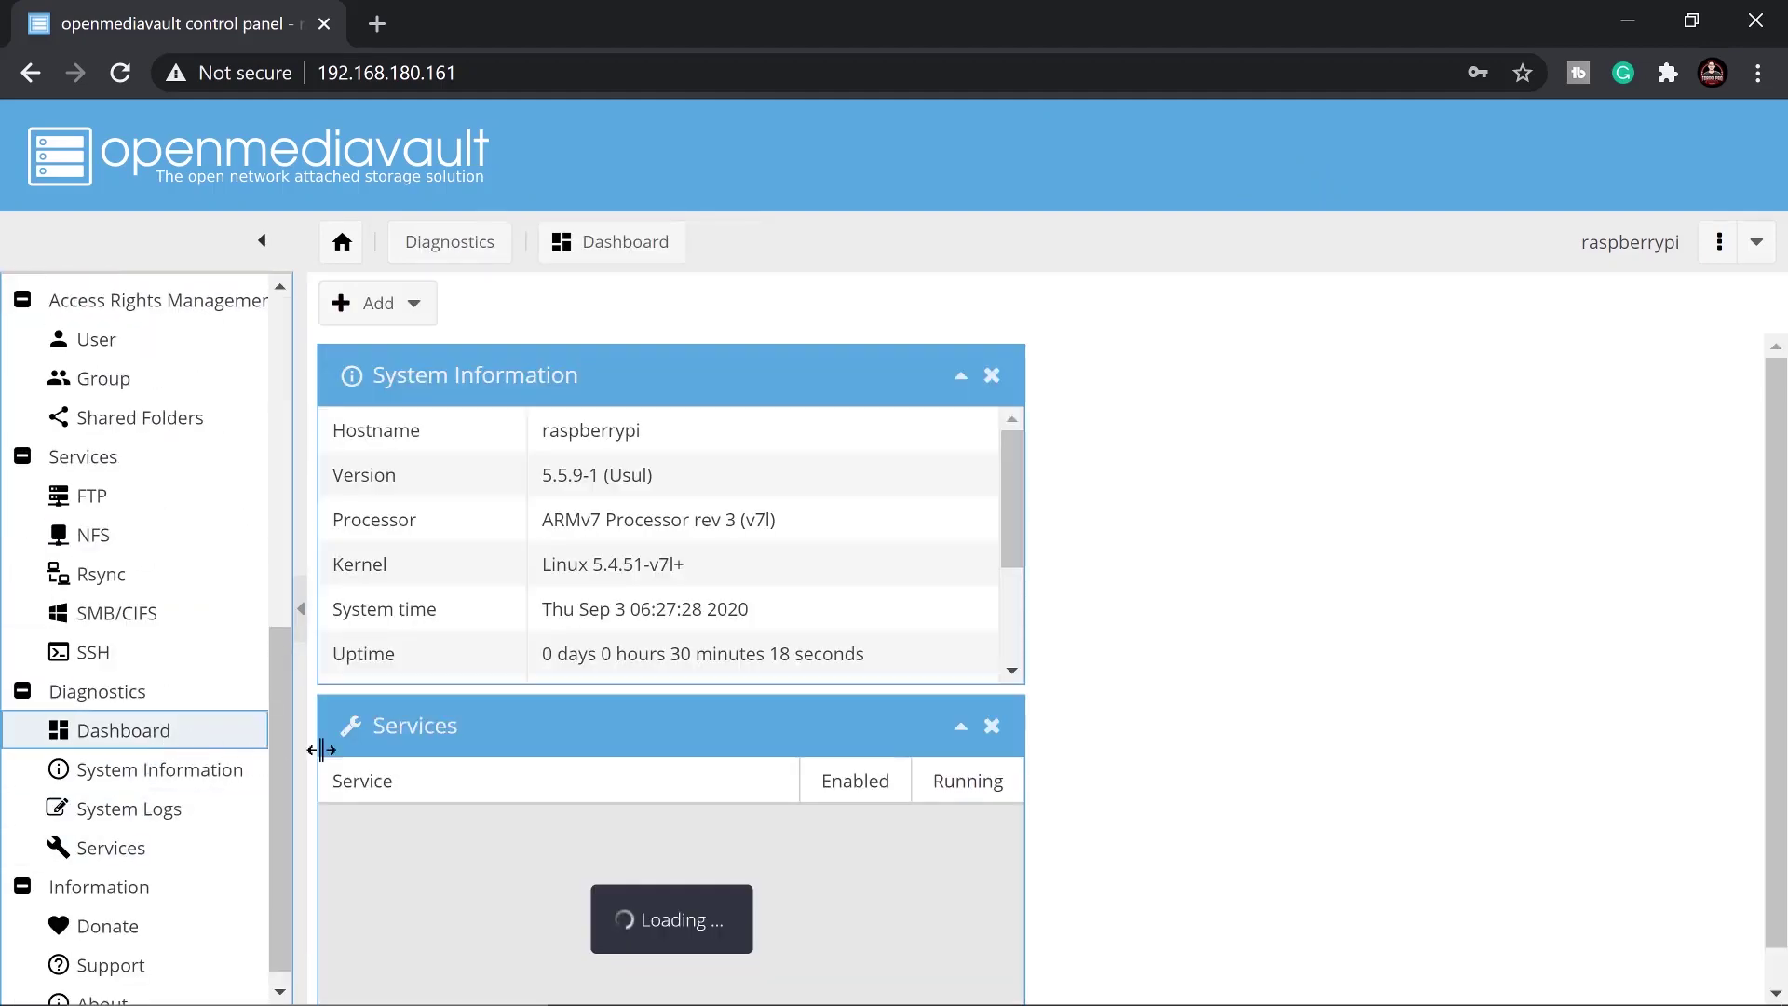
scroll(1115, 484, "down", 1)
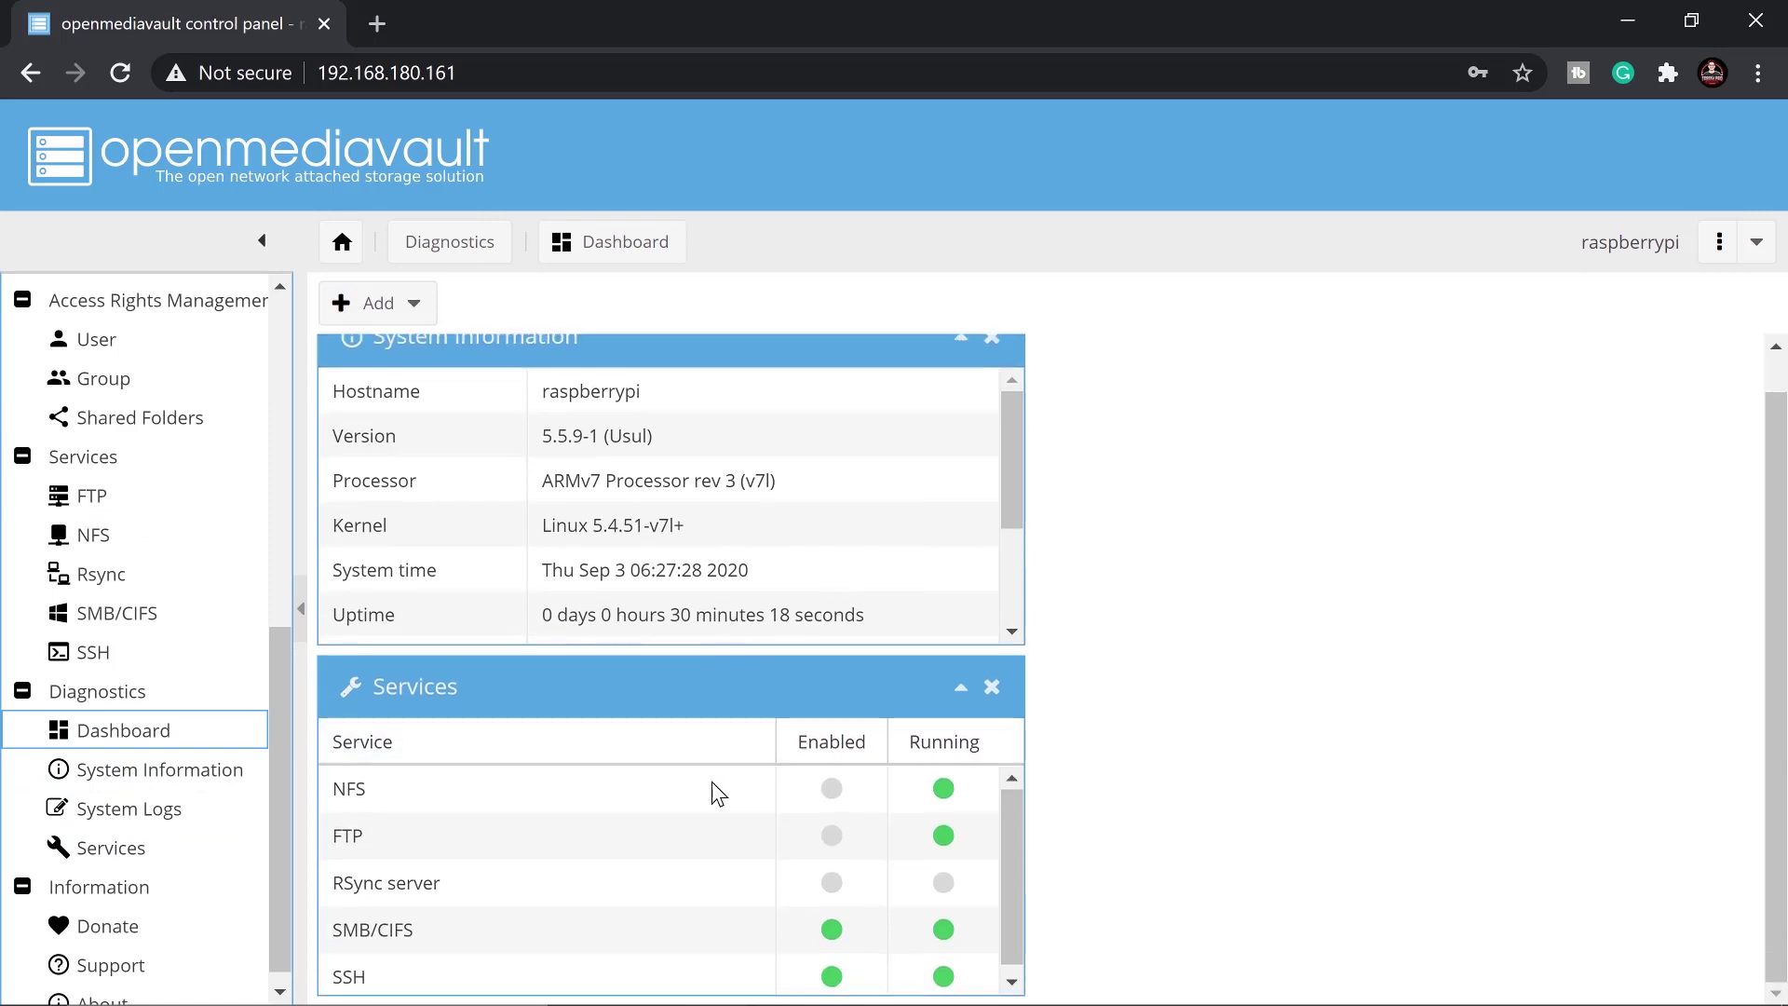
scroll(710, 790, "down", 1)
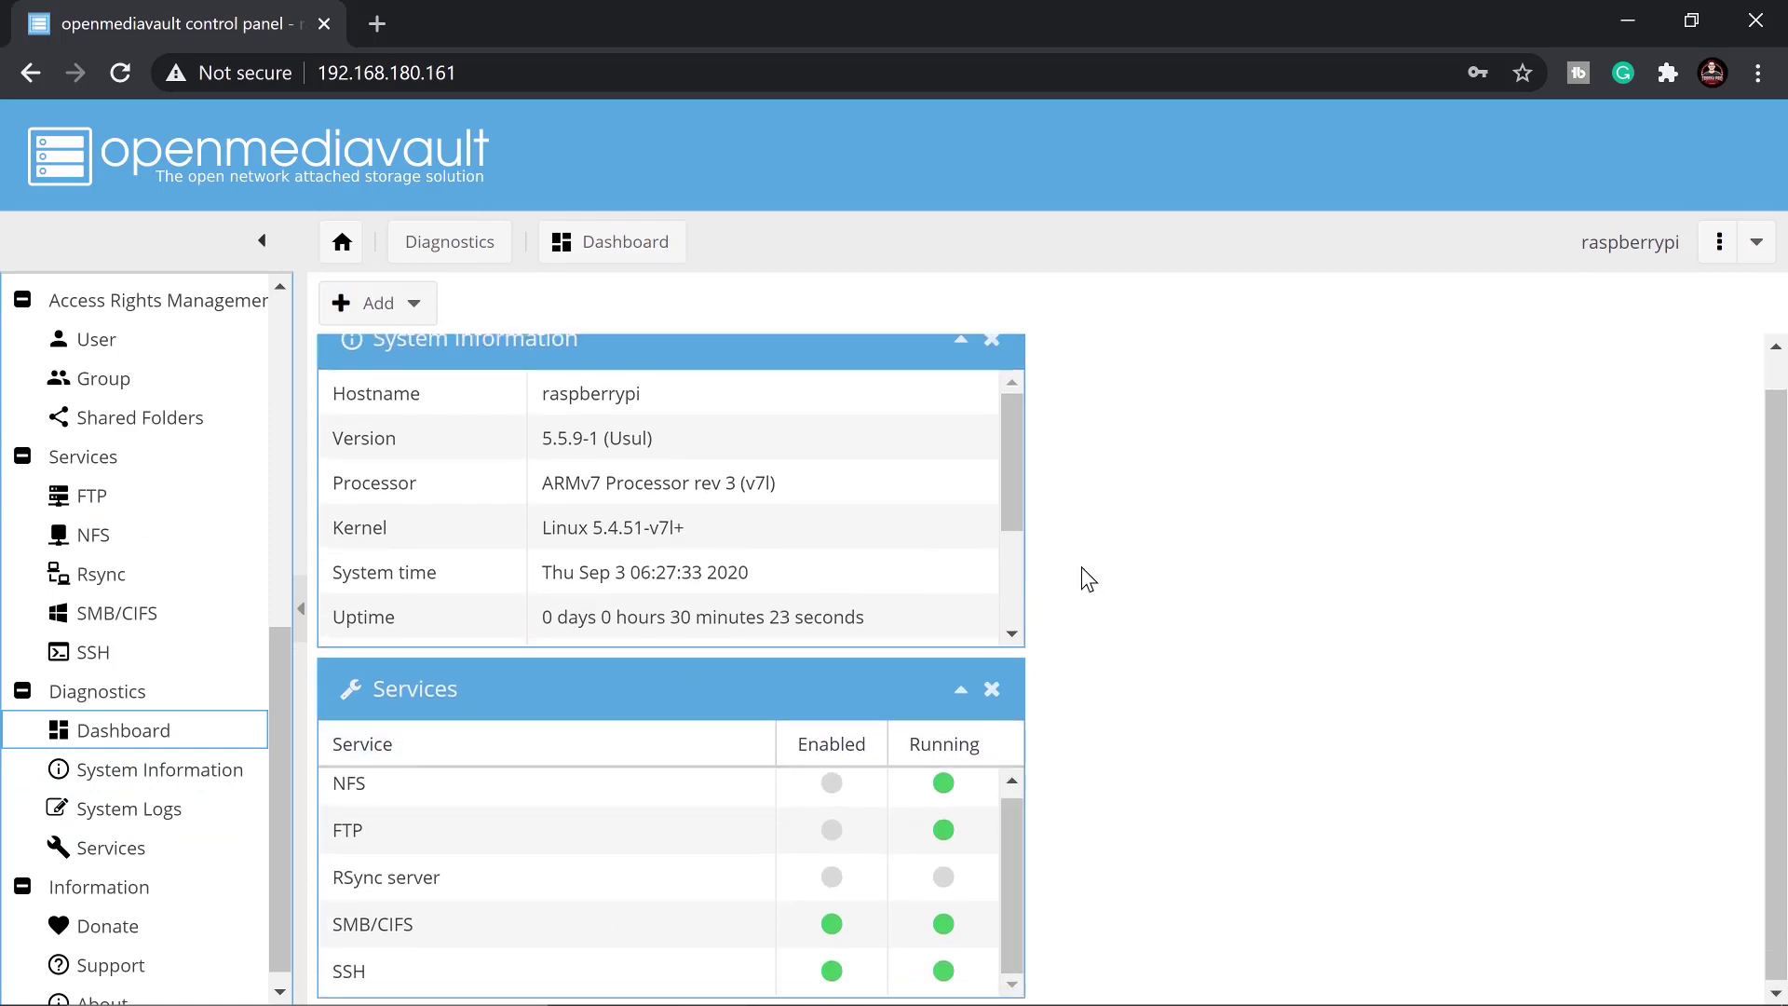
scroll(1081, 575, "up", 1)
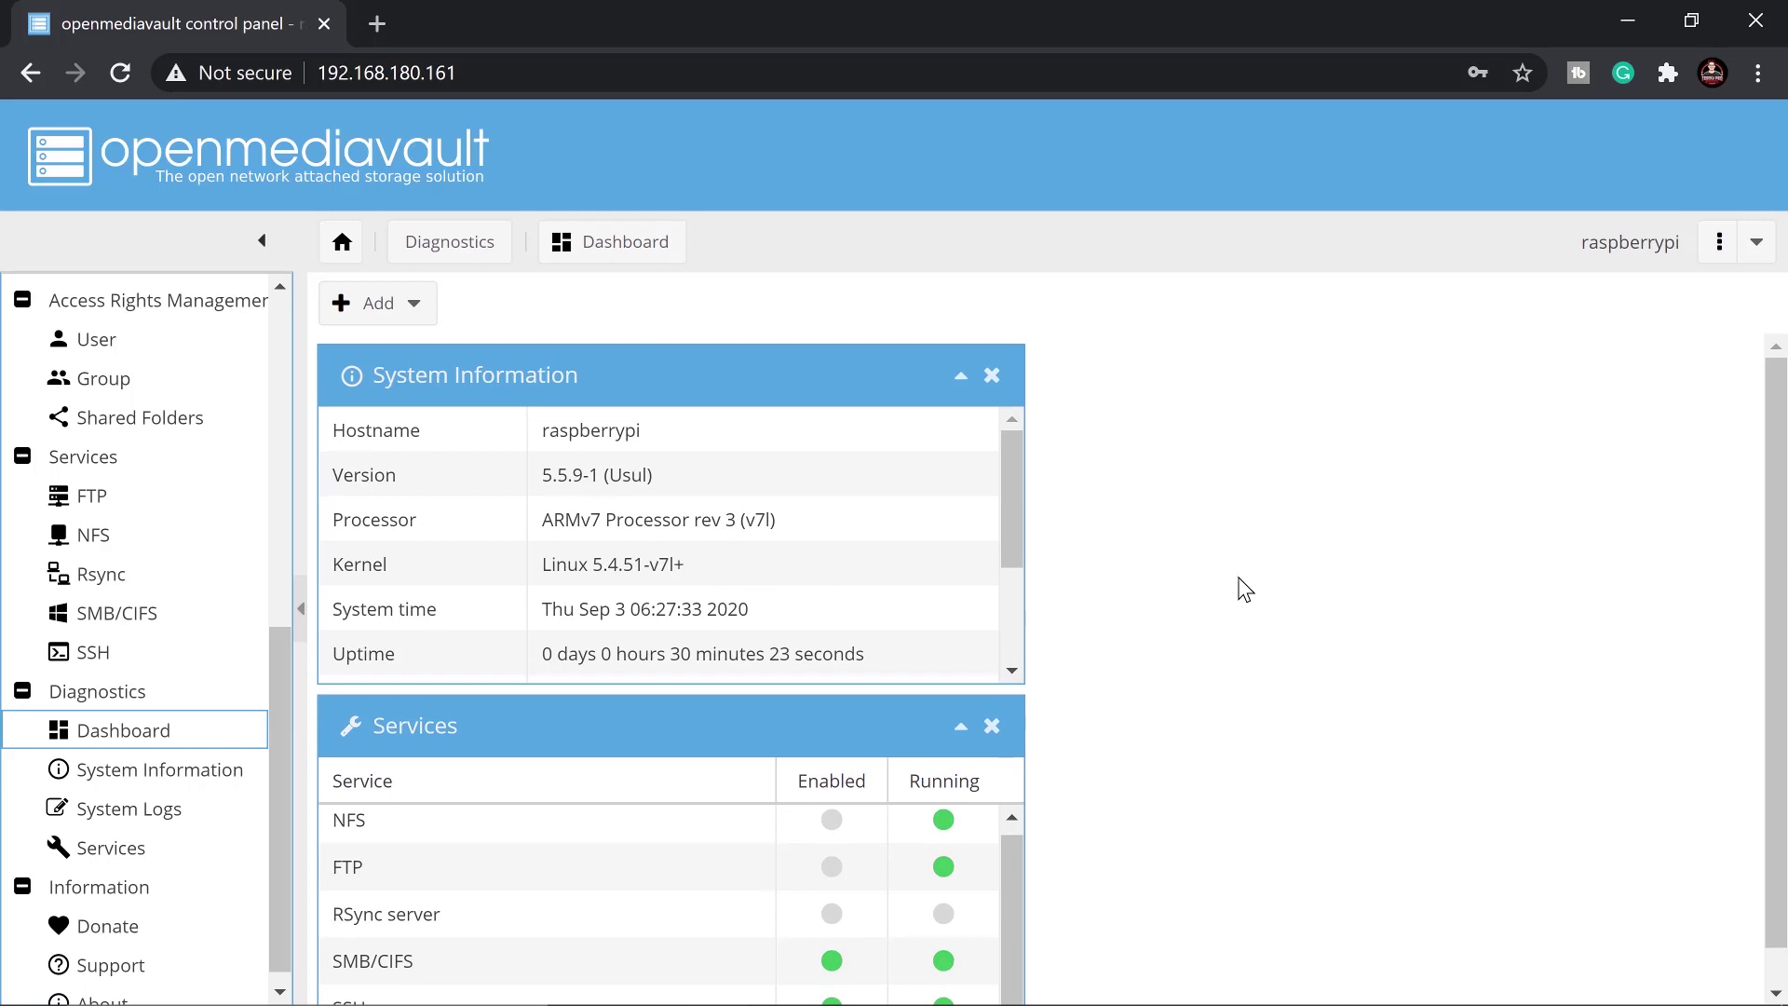